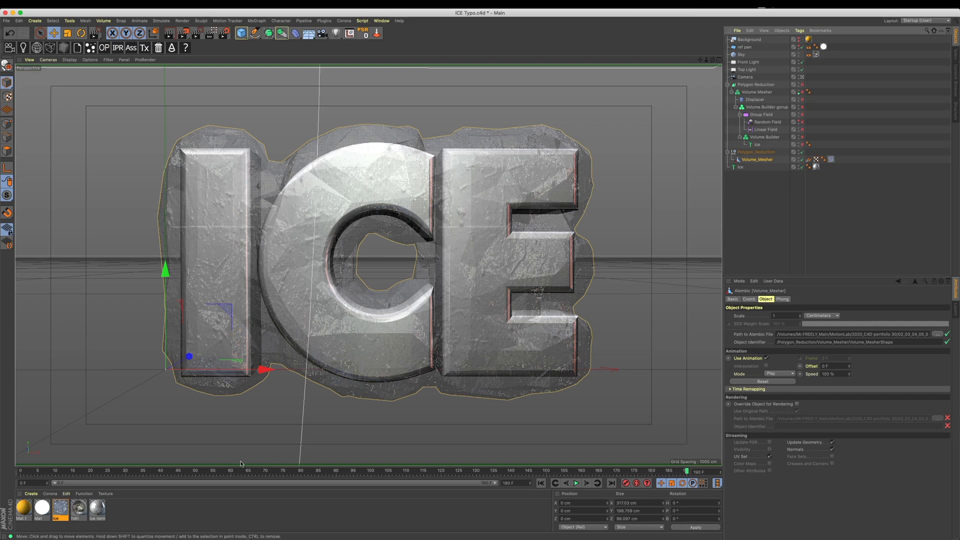
# Around frame 81, place the Volume_Mesher object inside a Voronoi Fracture and set its Point Generator's point amount to 40.
pyautogui.moveTo(239, 471); pyautogui.dragTo(305, 483)
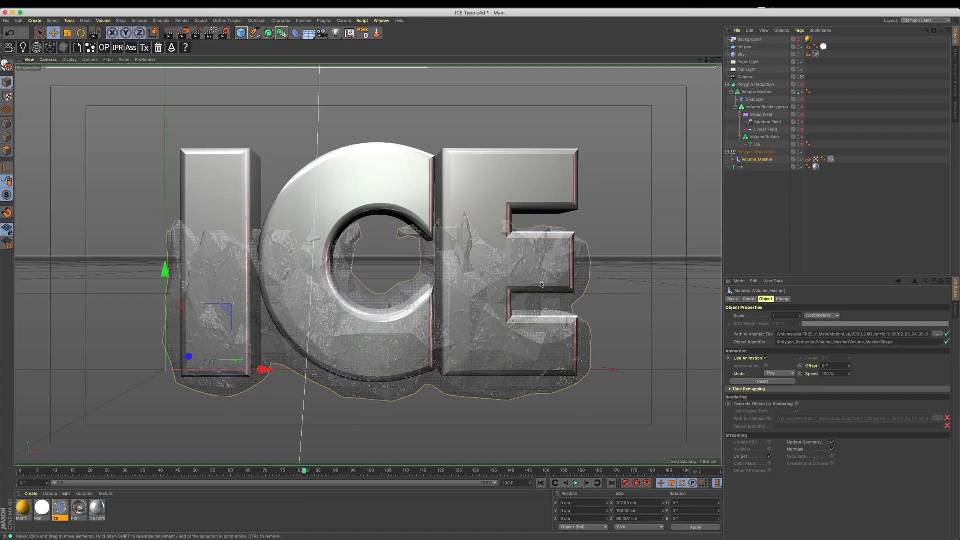
pyautogui.click(253, 21)
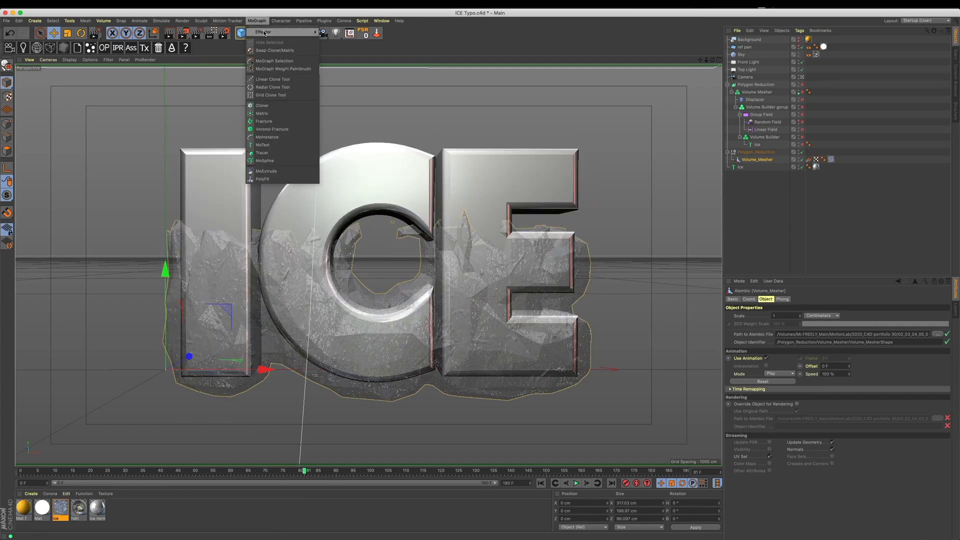
pyautogui.click(283, 131)
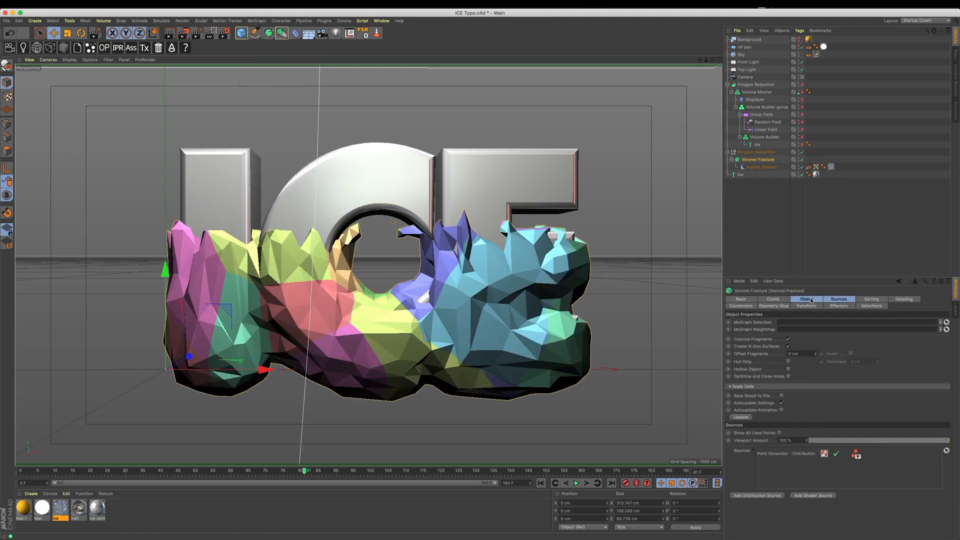
pyautogui.click(779, 455)
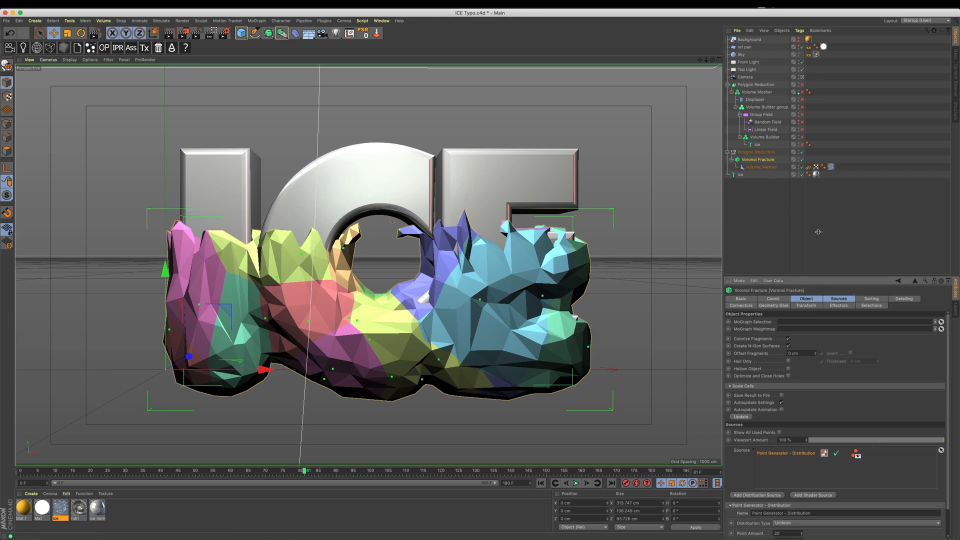
pyautogui.moveTo(818, 244); pyautogui.dragTo(820, 201)
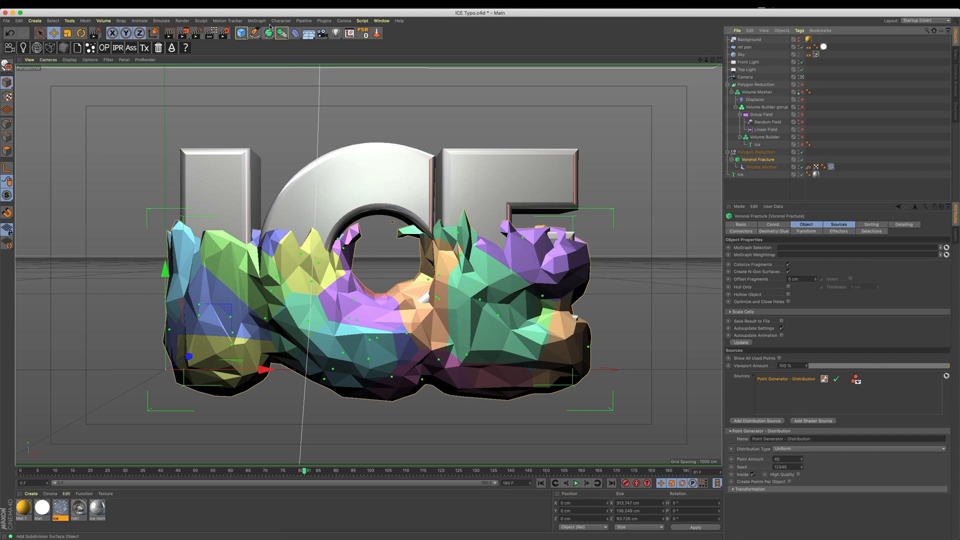
# Try a Random effector on the fractured ice pieces and delete it.
pyautogui.click(256, 21)
pyautogui.moveTo(280, 32)
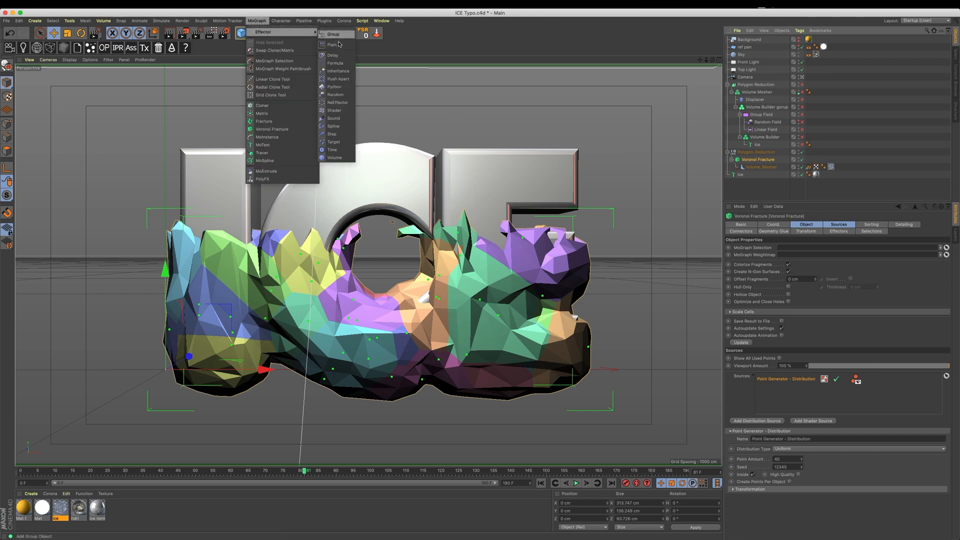
pyautogui.click(335, 94)
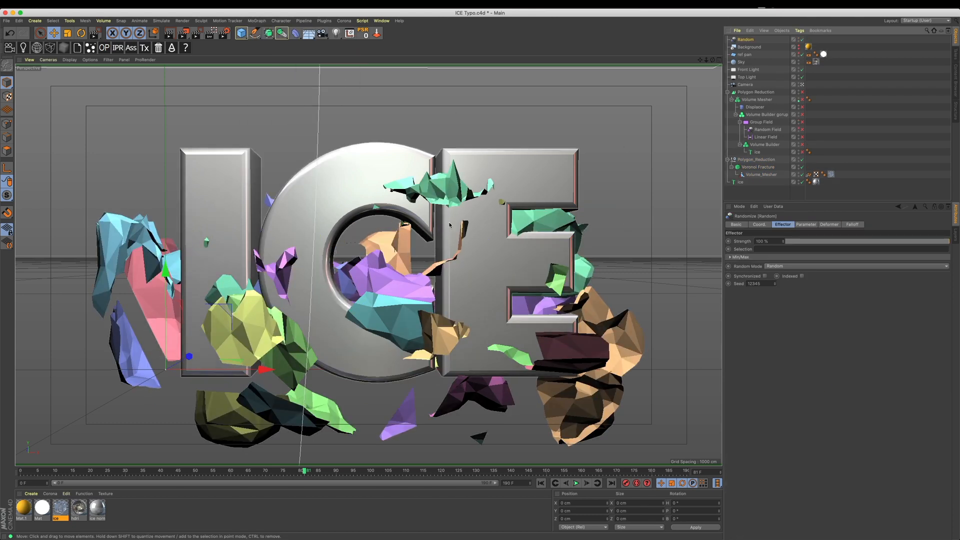
pyautogui.press('Delete')
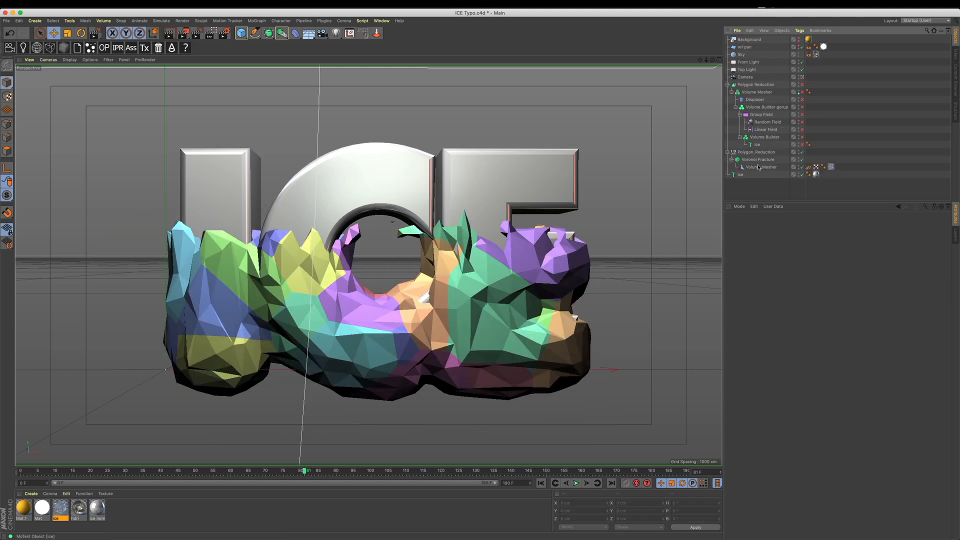
# Add a Collider Body tag to the visible Ice text object and set its collision shape to Automatic (MoDynamics).
pyautogui.click(741, 175)
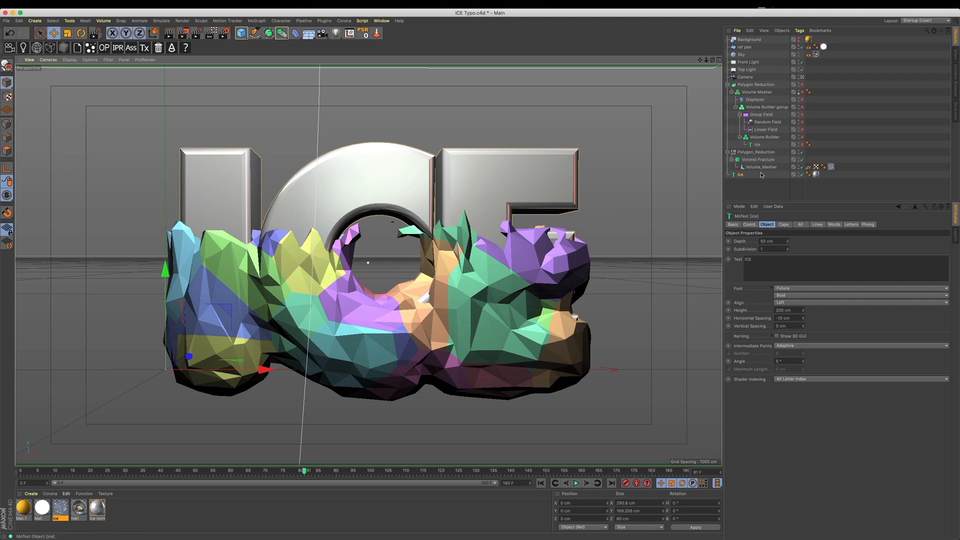
pyautogui.click(746, 181)
pyautogui.rightClick(740, 176)
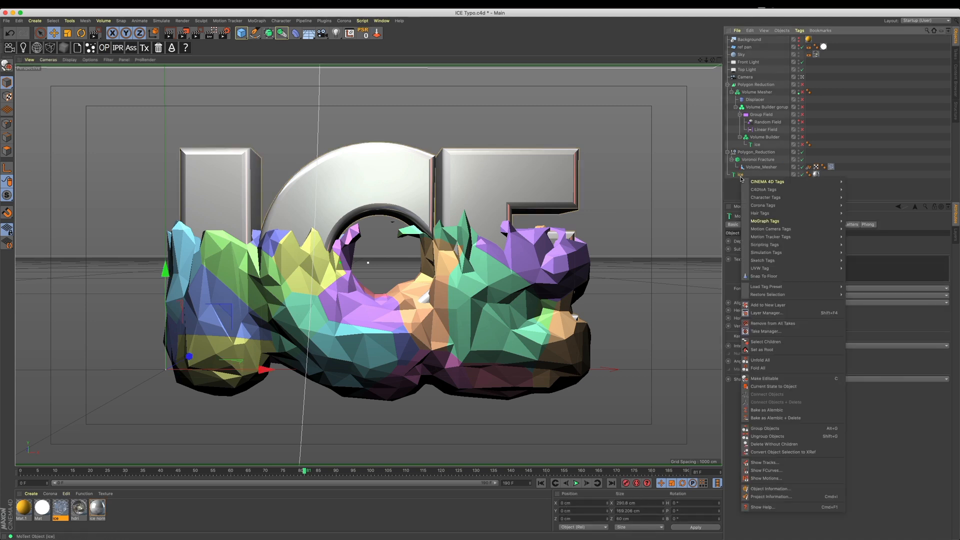
pyautogui.moveTo(788, 257)
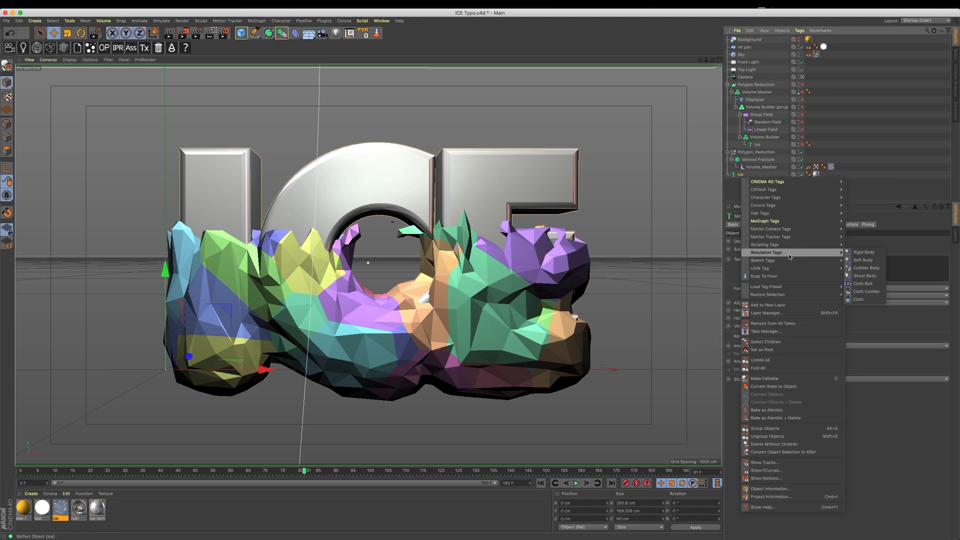
pyautogui.click(867, 267)
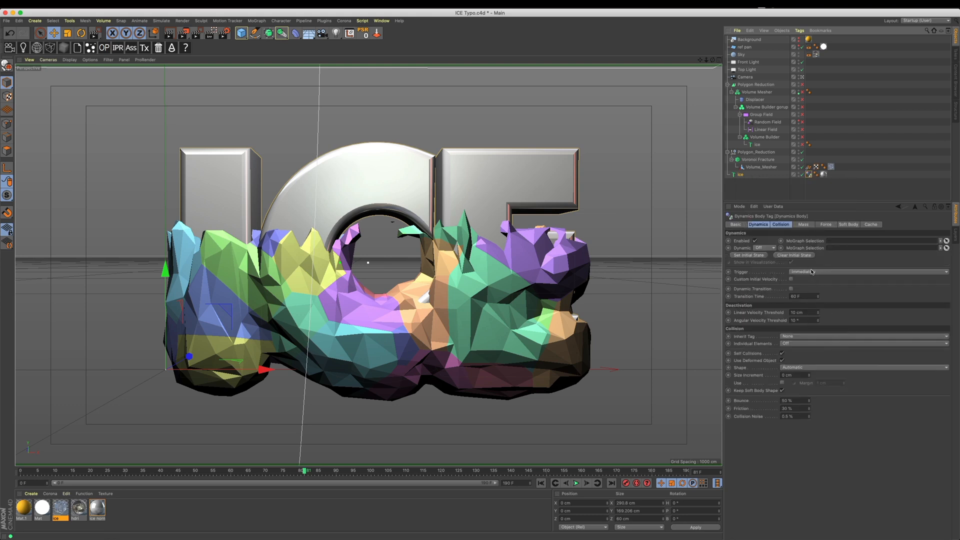
pyautogui.click(786, 227)
pyautogui.click(794, 272)
pyautogui.click(796, 289)
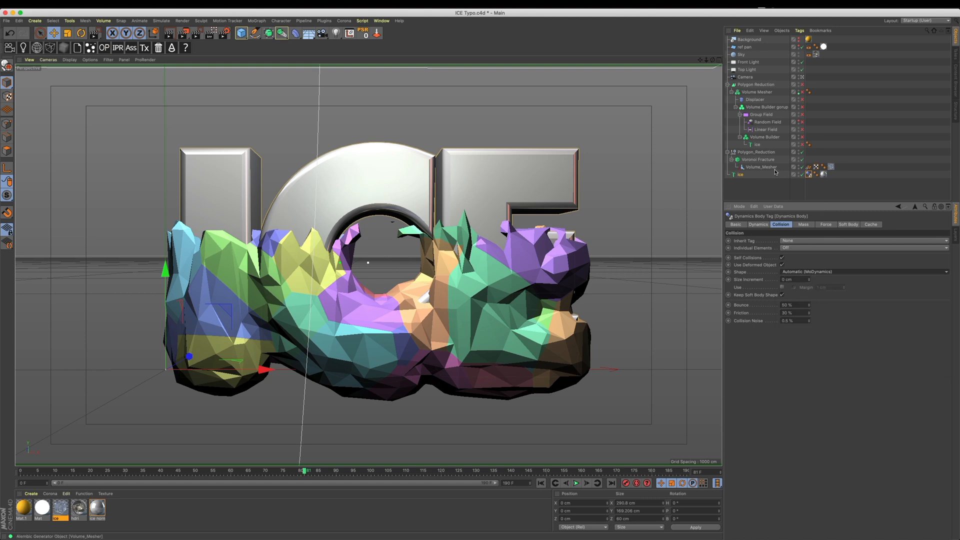
# Add a Rigid Body tag to the Voronoi Fracture and review its dynamics and mass settings.
pyautogui.click(757, 160)
pyautogui.rightClick(759, 162)
pyautogui.moveTo(787, 168)
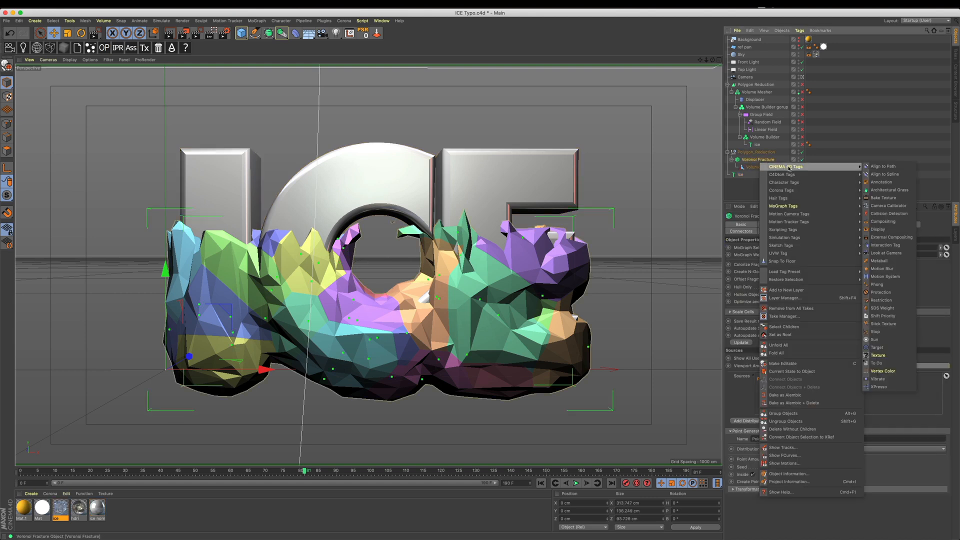
pyautogui.moveTo(810, 239)
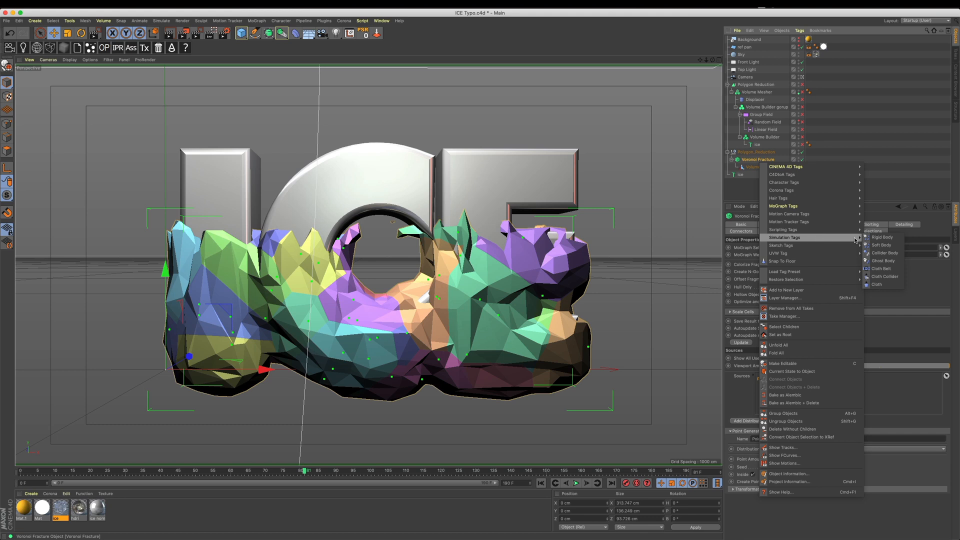
pyautogui.click(882, 237)
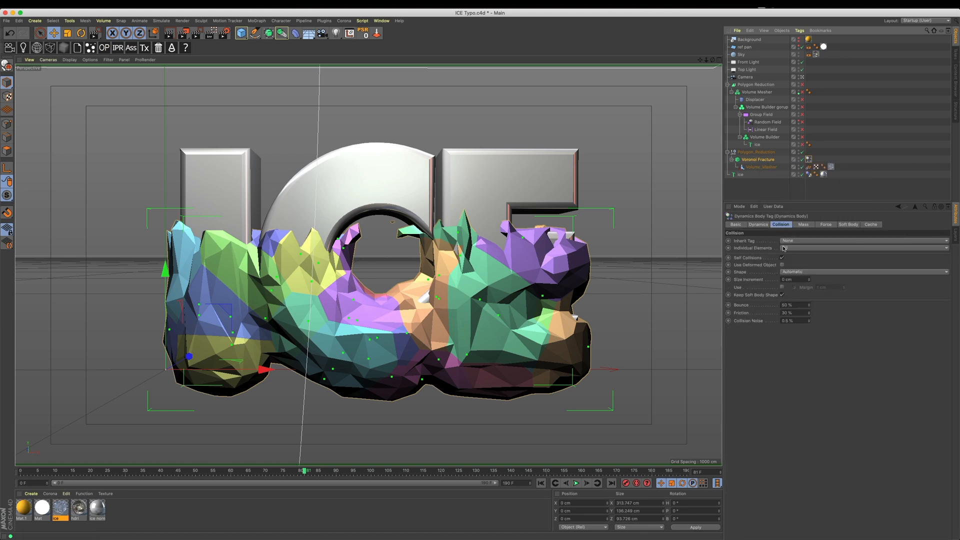
pyautogui.click(759, 224)
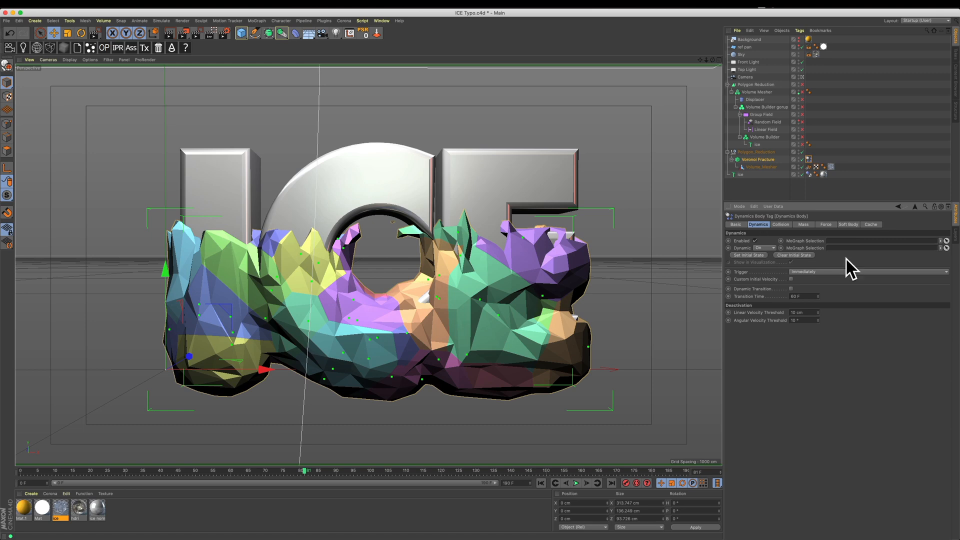
pyautogui.click(806, 225)
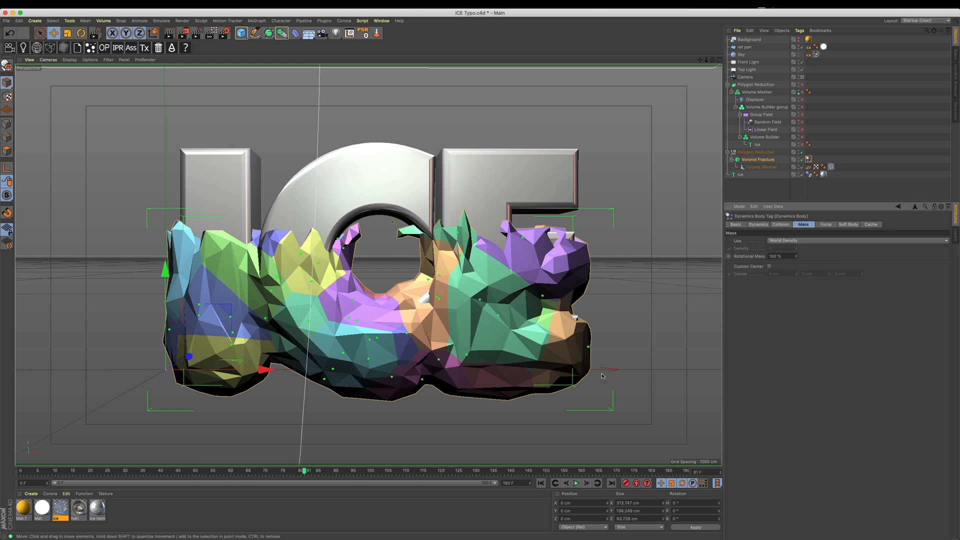
# Play the dynamics simulation to watch how the ice fragments behave, and return to the first frame.
pyautogui.click(575, 483)
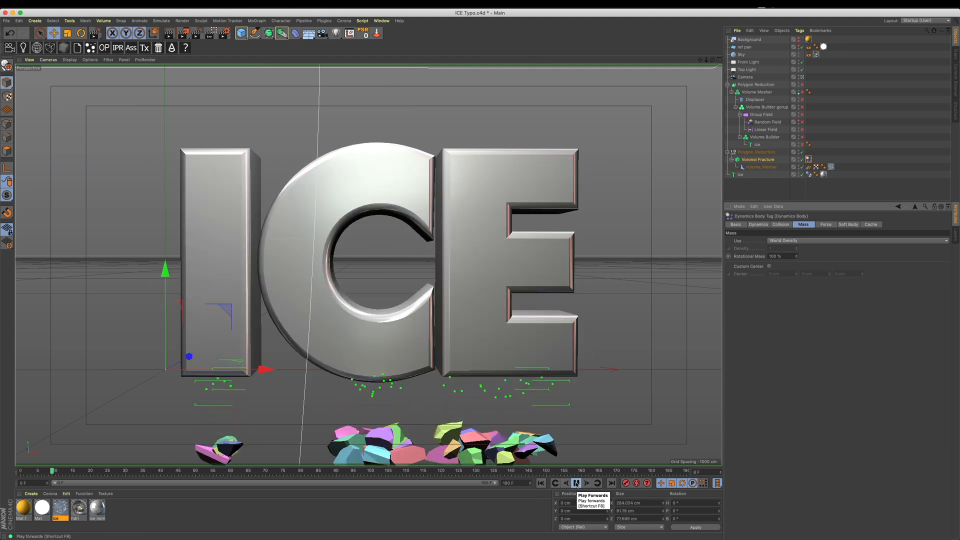
pyautogui.click(576, 482)
pyautogui.click(541, 483)
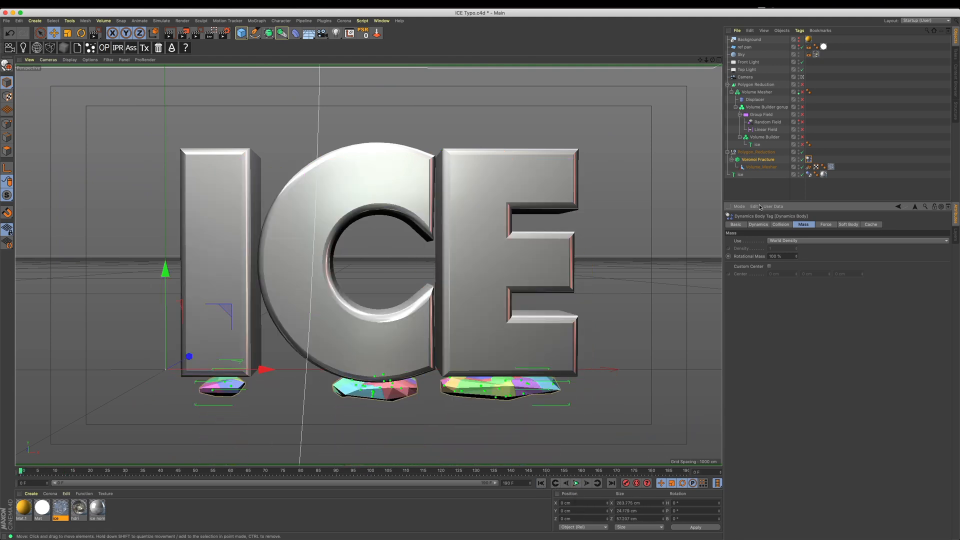
# Set Dynamic to Off in the Voronoi Fracture's dynamics body tag.
pyautogui.click(758, 225)
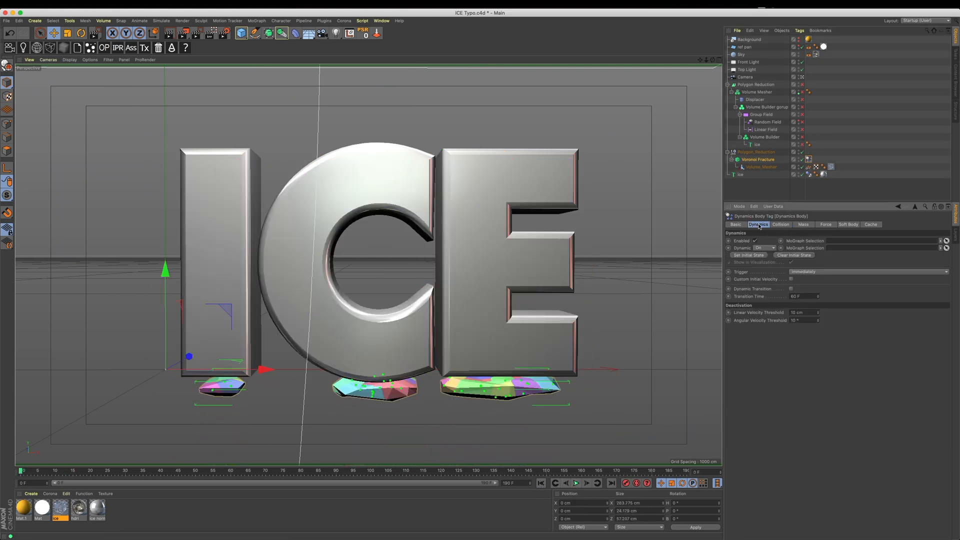
pyautogui.click(763, 249)
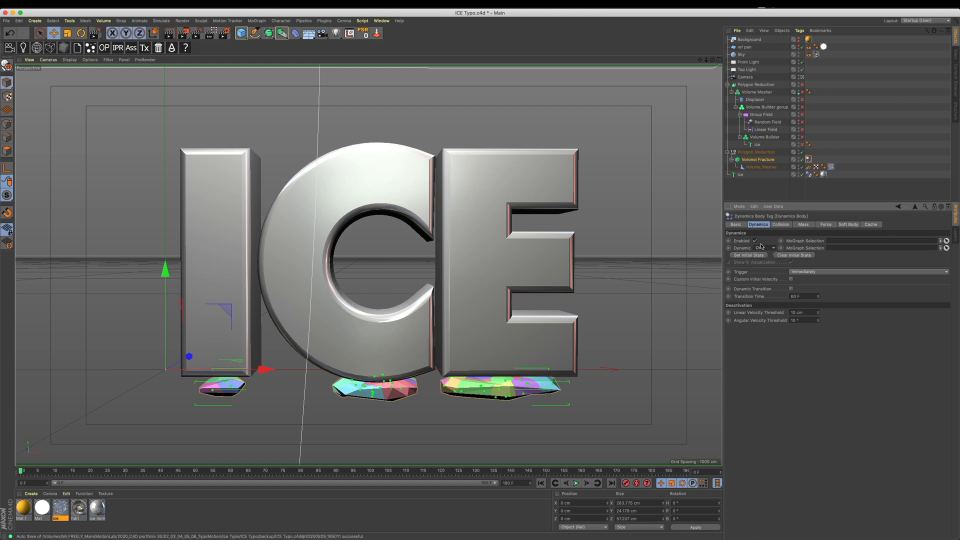
pyautogui.click(765, 256)
# Play the animation up to about frame 172 to check the ice growth with the fragments held in place.
pyautogui.moveTo(359, 474)
pyautogui.mouseDown()
pyautogui.moveTo(563, 479)
pyautogui.moveTo(473, 476)
pyautogui.mouseUp()
pyautogui.click(575, 486)
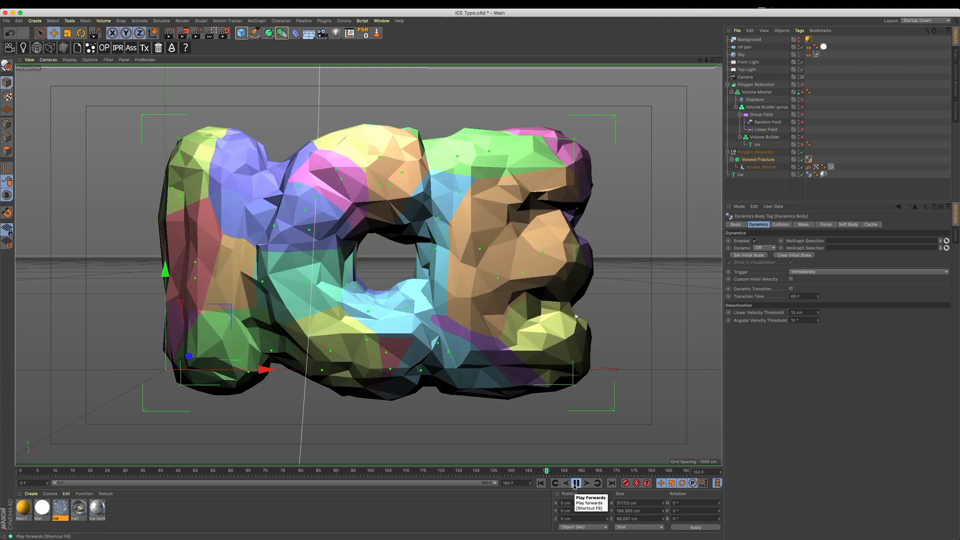
pyautogui.click(574, 483)
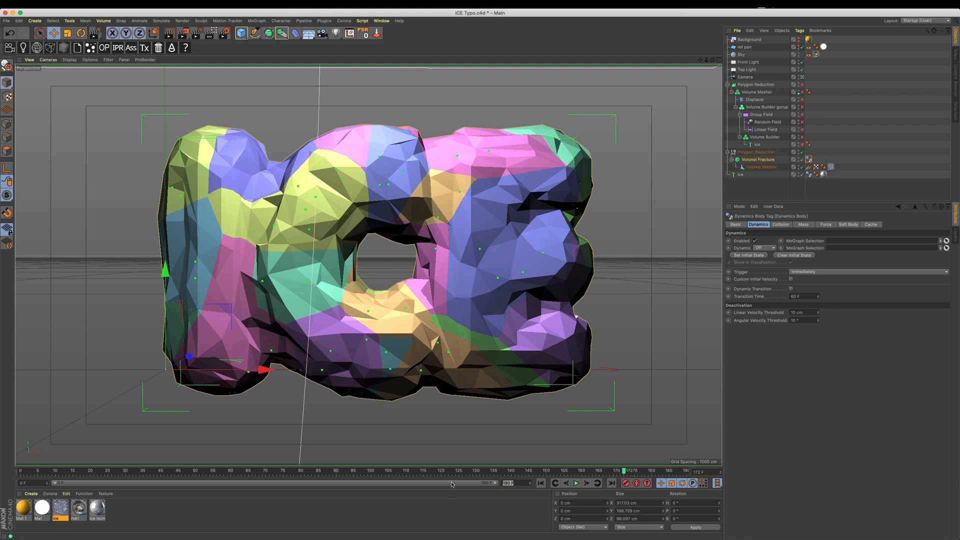
# Extend the timeline to 250 frames and record a keyframe for the Camera at frame 170 with autokeying on.
pyautogui.moveTo(450, 483); pyautogui.dragTo(495, 483)
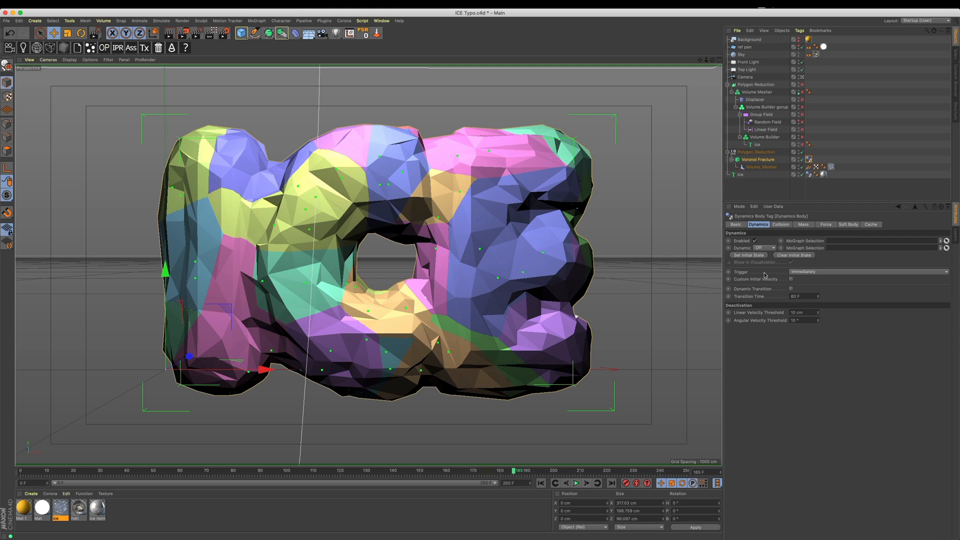
pyautogui.click(431, 472)
pyautogui.click(745, 76)
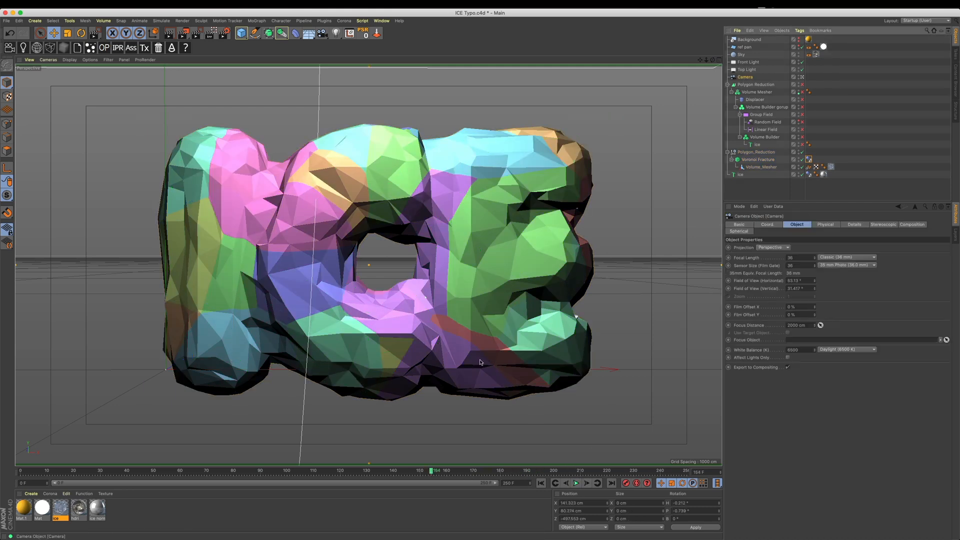
pyautogui.moveTo(408, 472); pyautogui.dragTo(34, 463)
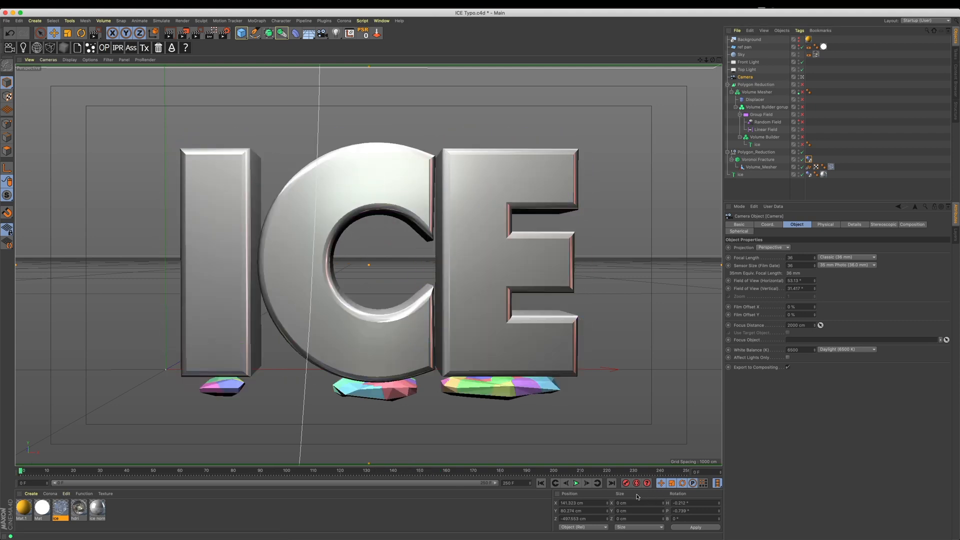
pyautogui.moveTo(466, 472)
pyautogui.mouseDown()
pyautogui.moveTo(487, 473)
pyautogui.moveTo(459, 478)
pyautogui.moveTo(473, 478)
pyautogui.mouseUp()
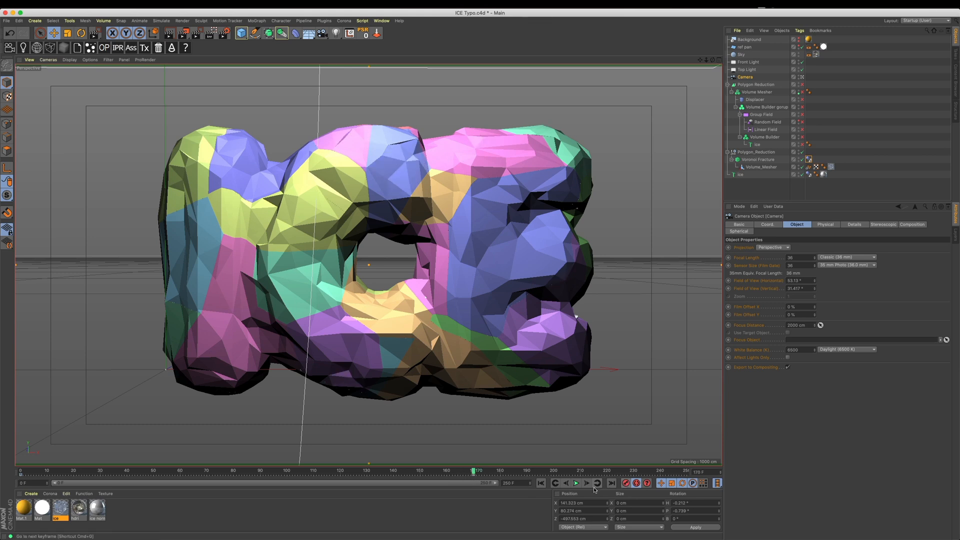
# At frame 0, move the camera about 246 cm toward the letters and preview its motion up to frame 170.
pyautogui.click(542, 482)
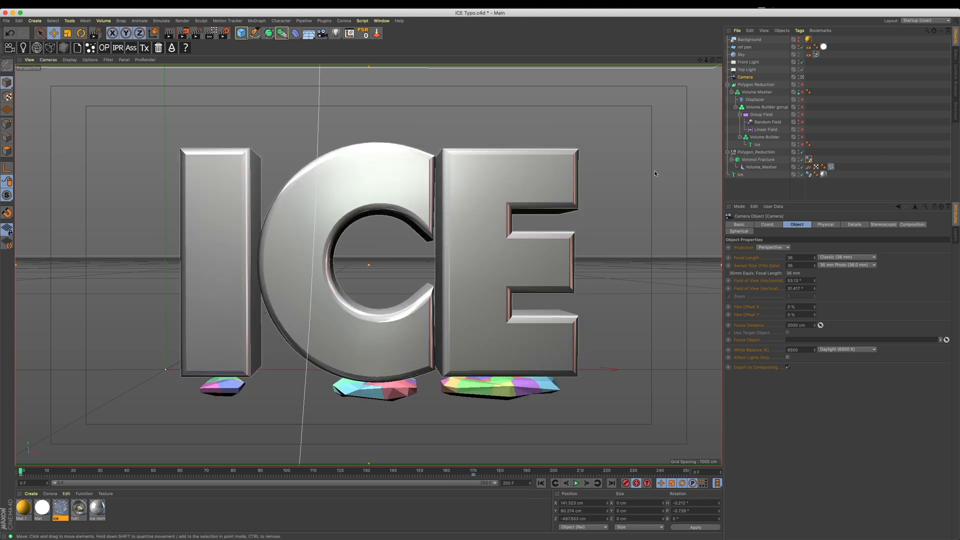
pyautogui.middleClick(352, 301)
pyautogui.moveTo(497, 378); pyautogui.dragTo(562, 372)
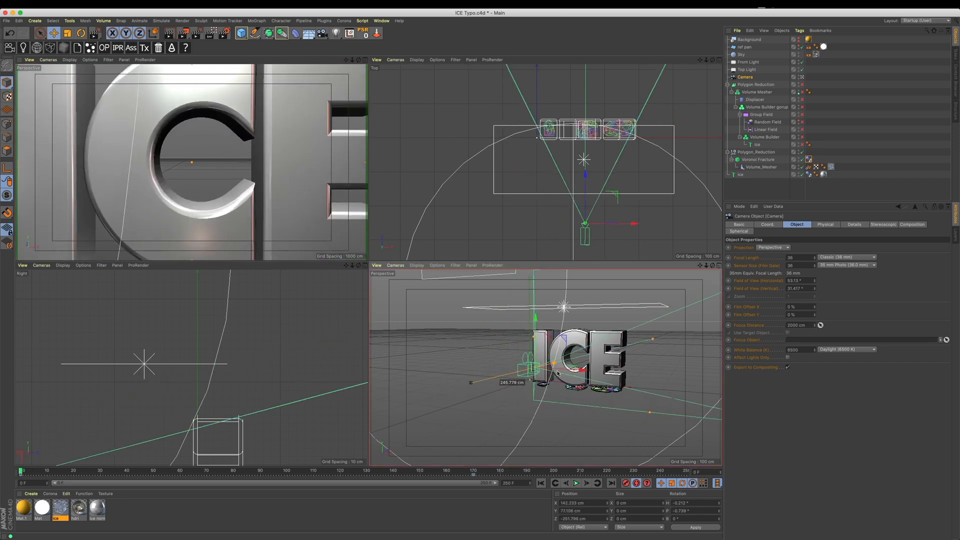
pyautogui.click(34, 472)
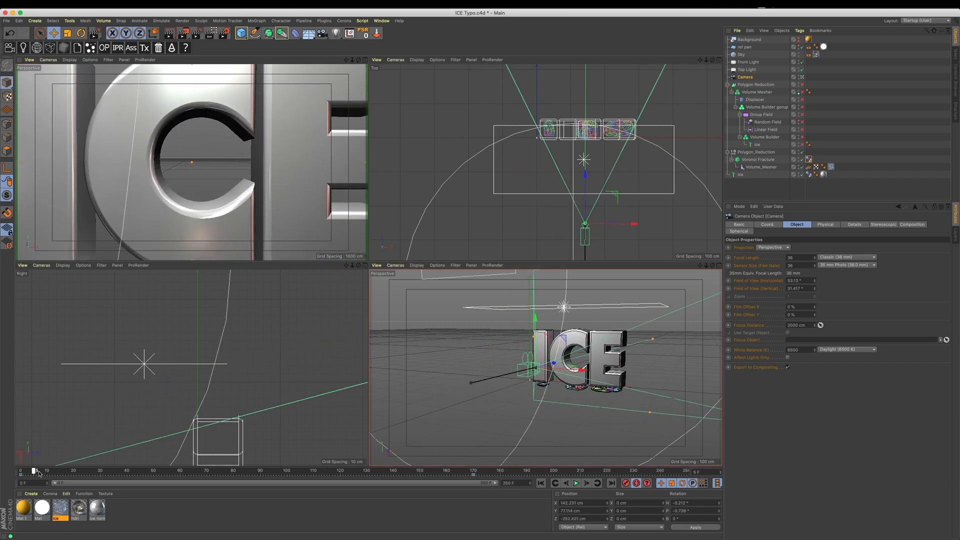
pyautogui.moveTo(40, 473); pyautogui.dragTo(471, 488)
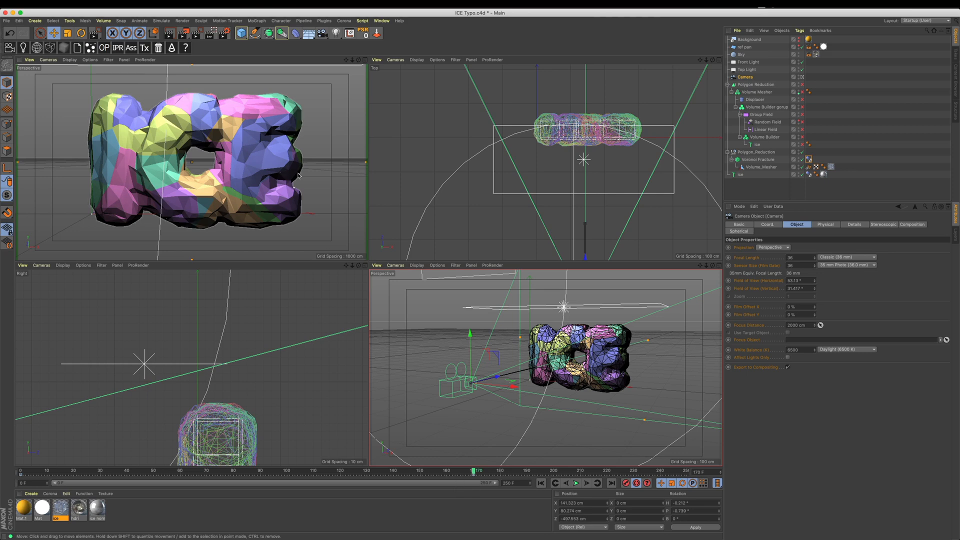
# At frame 200, pull the camera back from the letters to about Z -912 cm and return to the full perspective view.
pyautogui.press('F1')
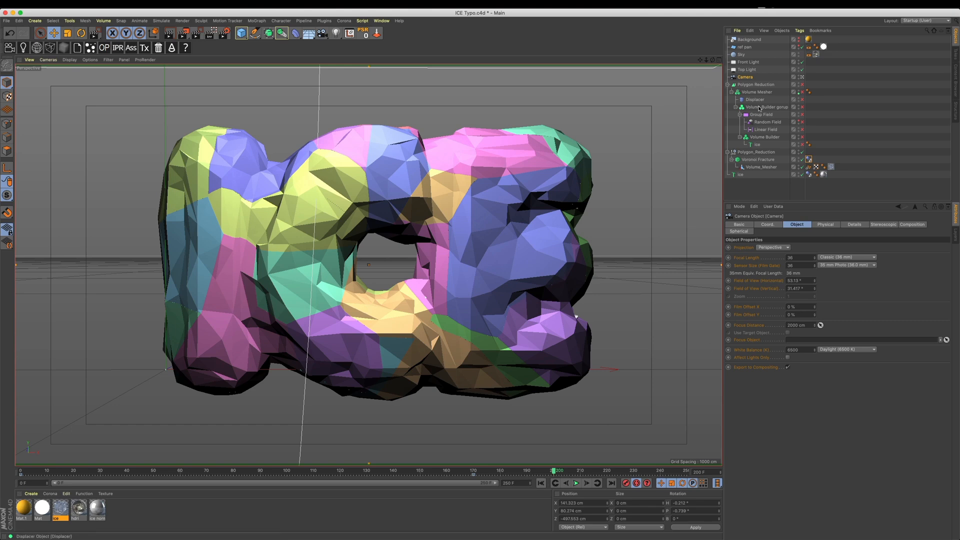
pyautogui.press('F5')
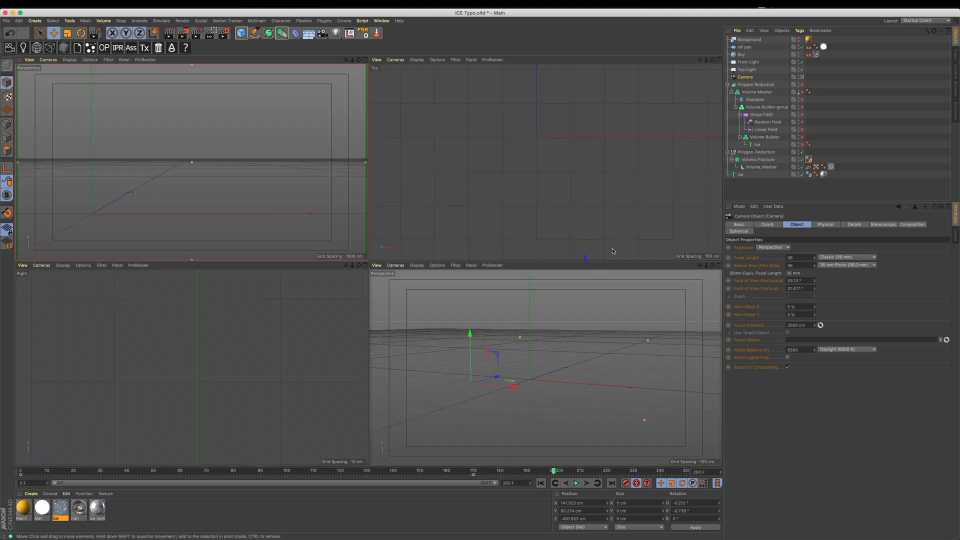
pyautogui.moveTo(497, 376); pyautogui.dragTo(373, 409)
pyautogui.press('F1')
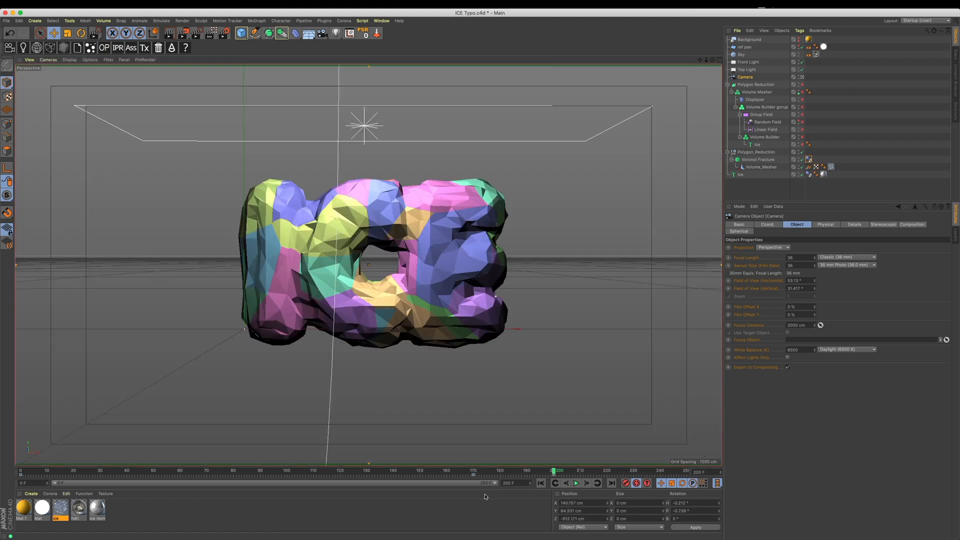
# Play the animation from about frame 166 through to frame 250 to preview the camera pulling back.
pyautogui.click(464, 470)
pyautogui.click(576, 483)
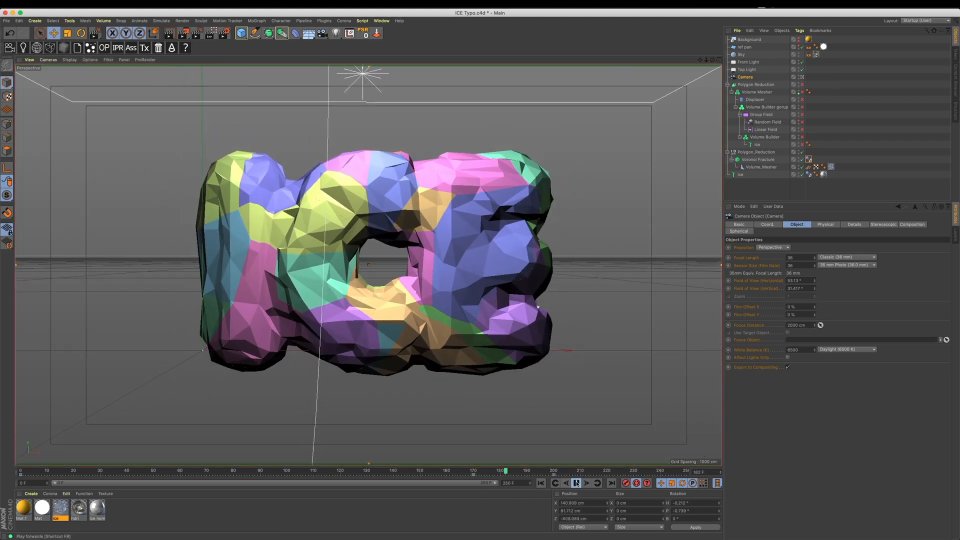
pyautogui.click(461, 471)
pyautogui.click(576, 483)
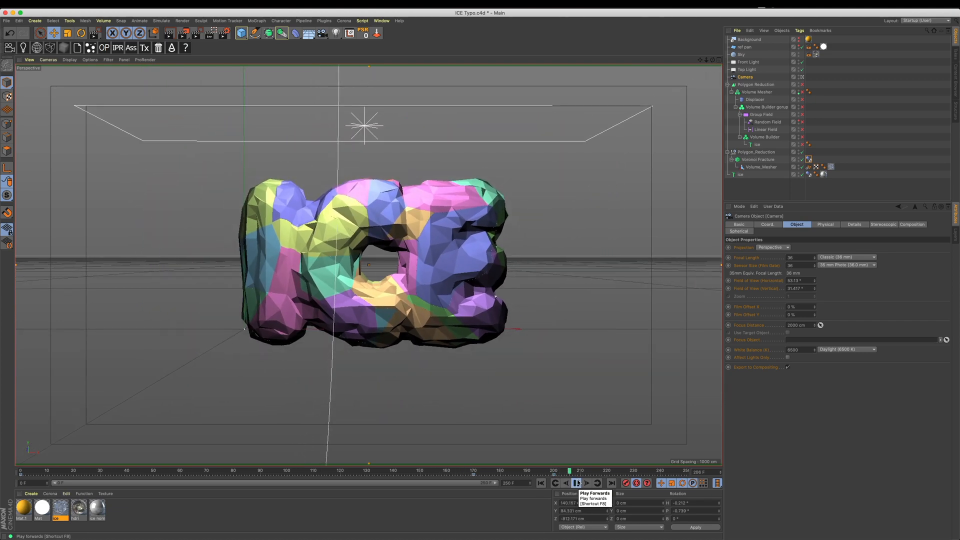
pyautogui.click(576, 483)
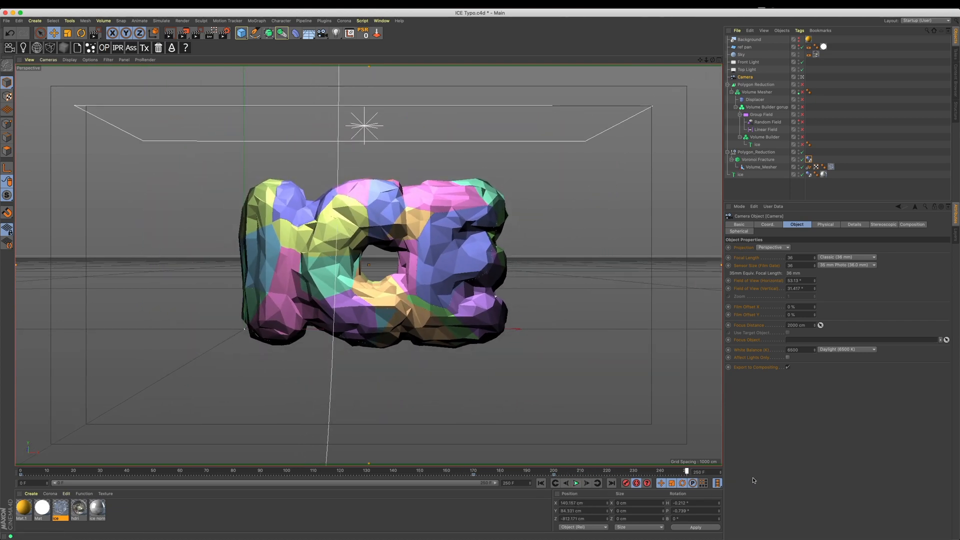
# At frame 250, pull the camera back to about Z -934 cm in the top view and preview its motion in the full perspective view.
pyautogui.press('F5')
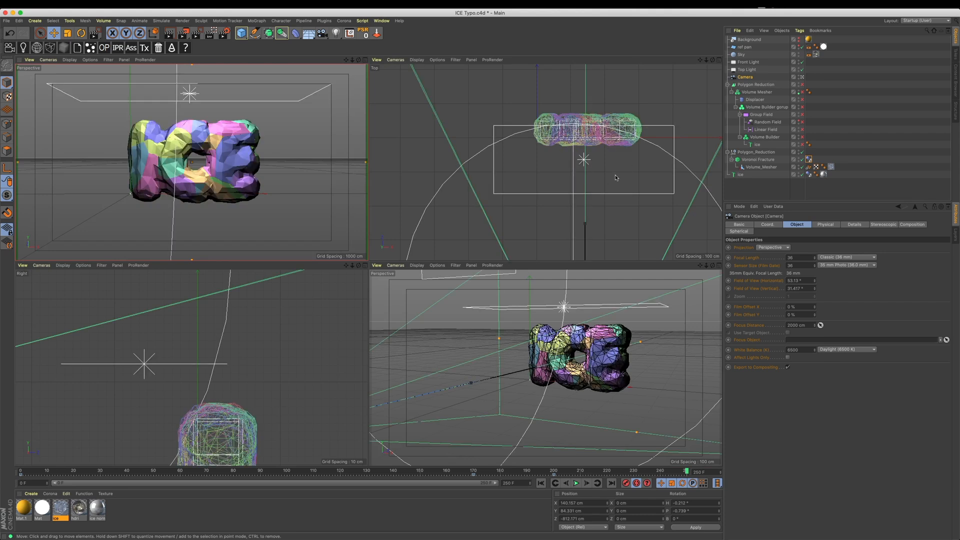
pyautogui.moveTo(587, 208); pyautogui.dragTo(587, 231)
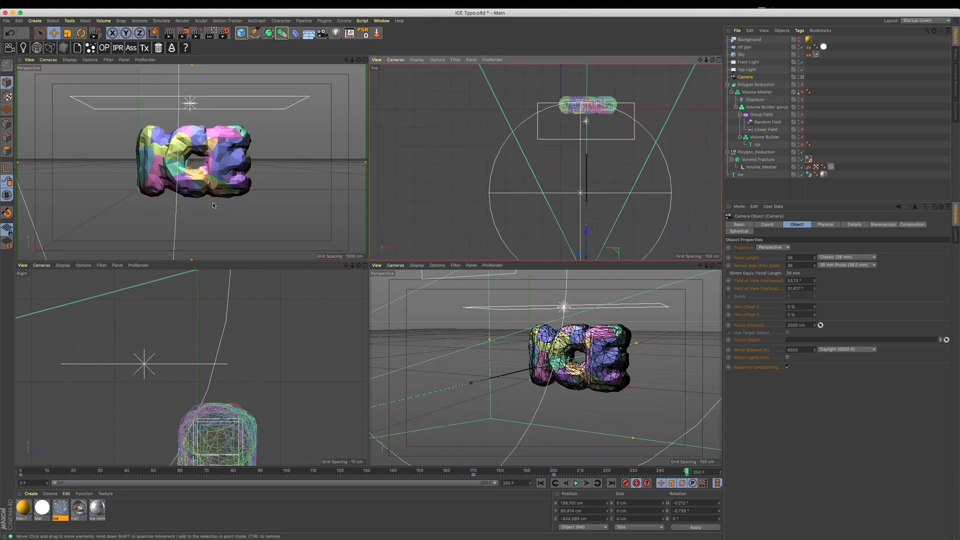
pyautogui.press('F1')
pyautogui.click(576, 483)
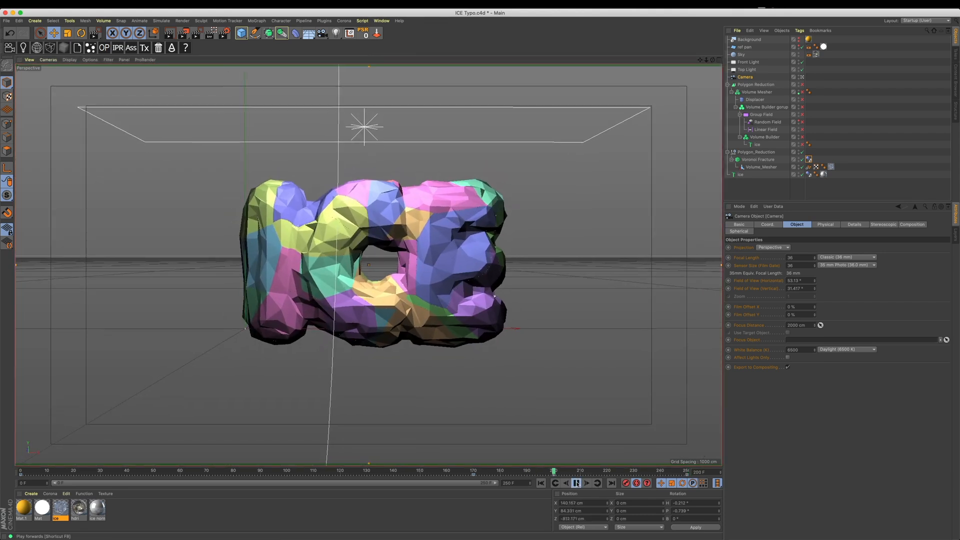
pyautogui.click(578, 483)
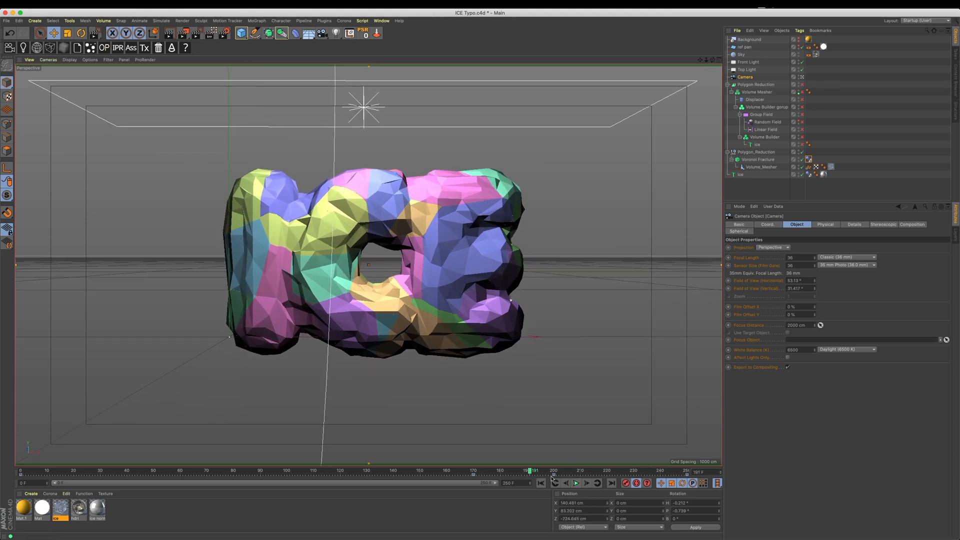
pyautogui.click(577, 483)
pyautogui.click(576, 483)
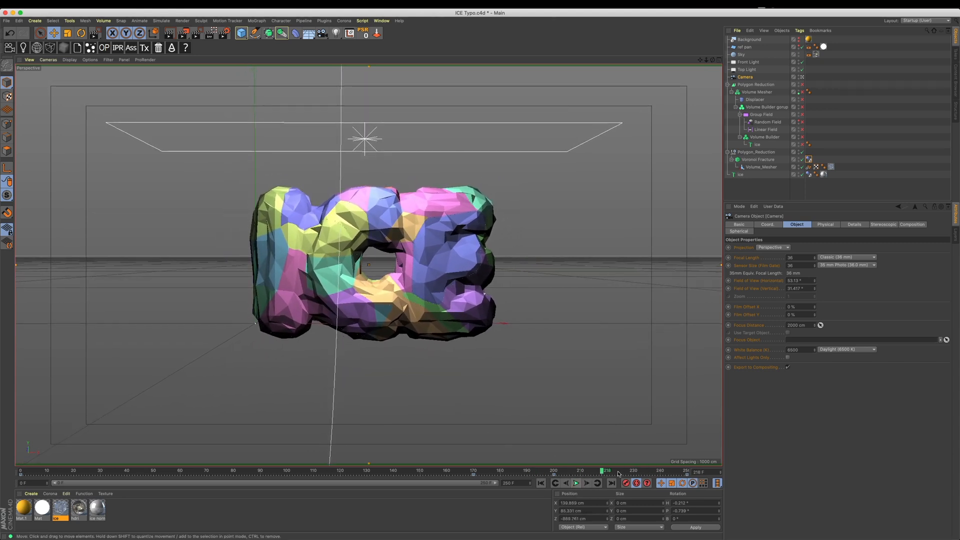
# Examine the camera's F-curves over the full frame range in an enlarged Timeline window, then close it.
pyautogui.click(382, 21)
pyautogui.click(401, 116)
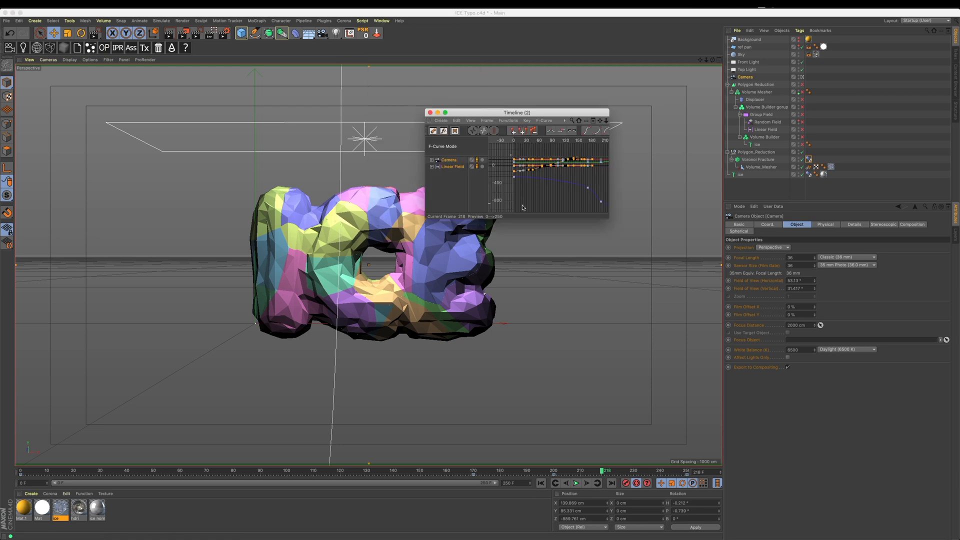
pyautogui.moveTo(609, 218); pyautogui.dragTo(884, 371)
pyautogui.moveTo(811, 330); pyautogui.dragTo(743, 310, button='middle')
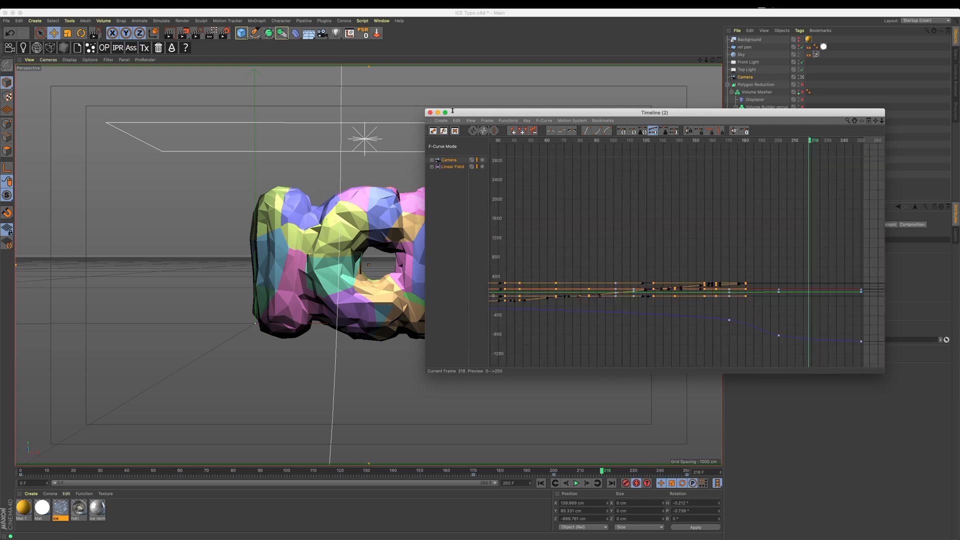
pyautogui.click(430, 112)
# Keyframe the Voronoi Fracture's Dynamics Body tag with Dynamic set to Off at frame 170 and On at frame 171.
pyautogui.moveTo(554, 473); pyautogui.dragTo(475, 486)
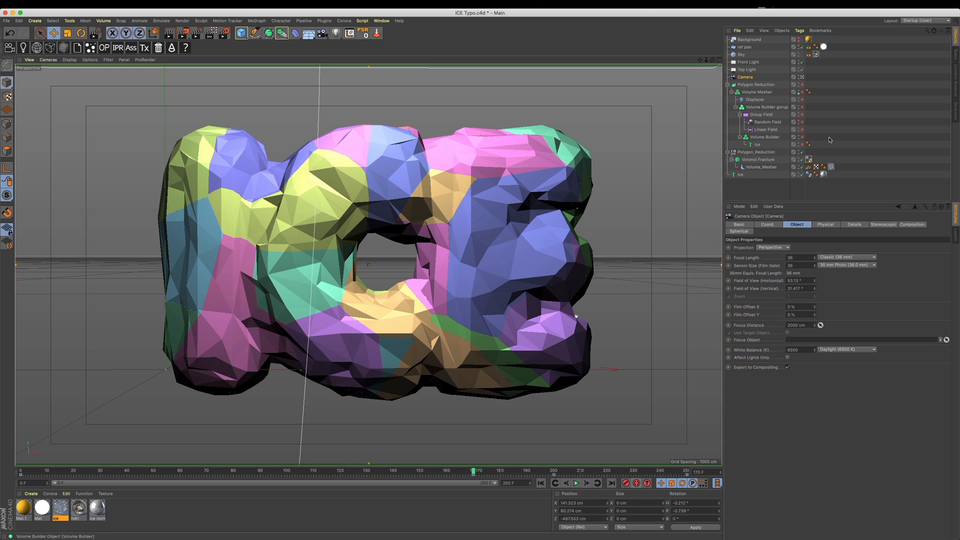
pyautogui.click(808, 160)
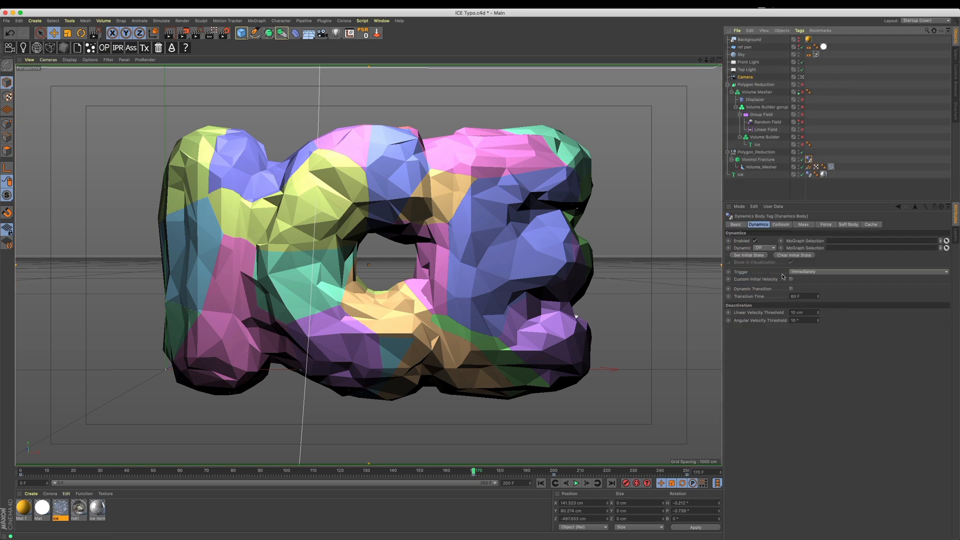
pyautogui.click(728, 248)
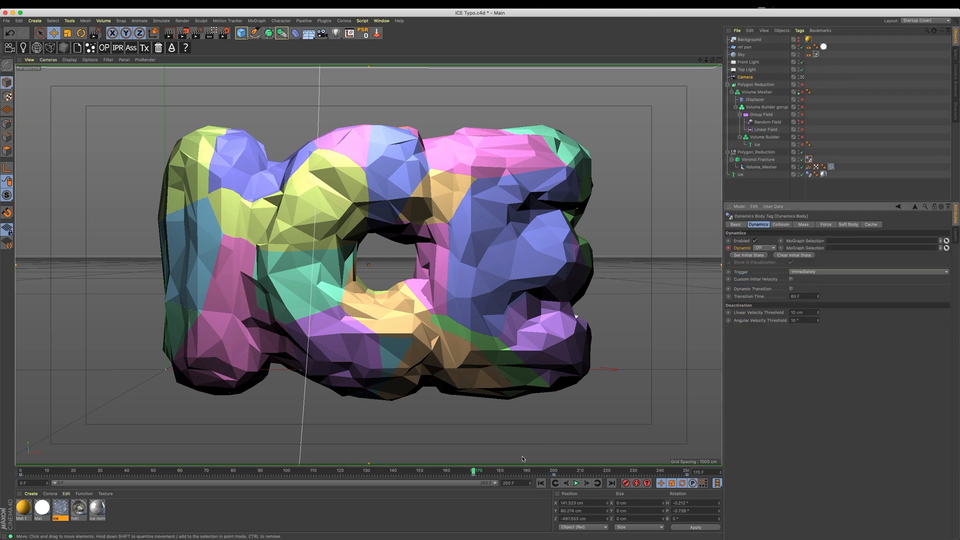
pyautogui.click(587, 483)
pyautogui.click(764, 248)
pyautogui.click(765, 256)
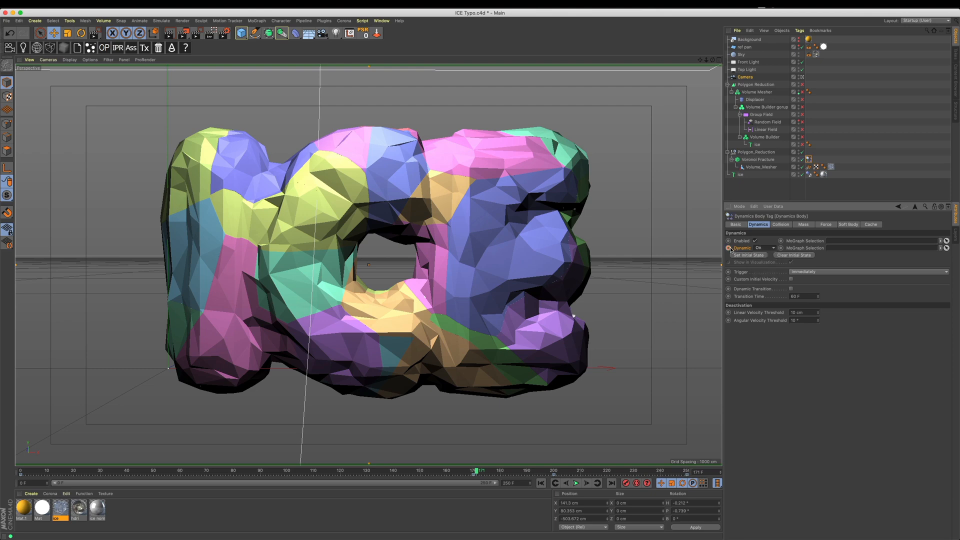
pyautogui.click(728, 247)
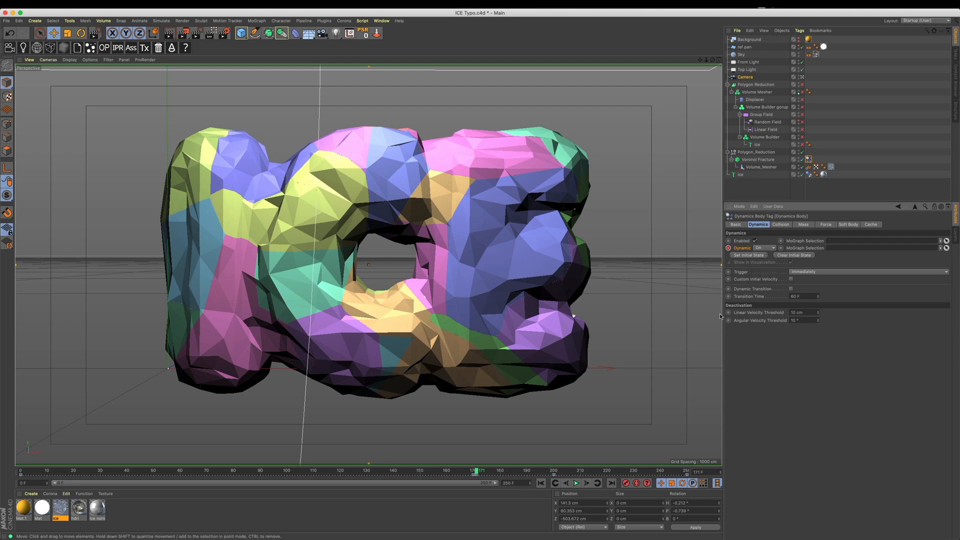
# Play the fragments bursting off the letters after frame 170, undo the last change, and replay to about frame 223.
pyautogui.click(576, 484)
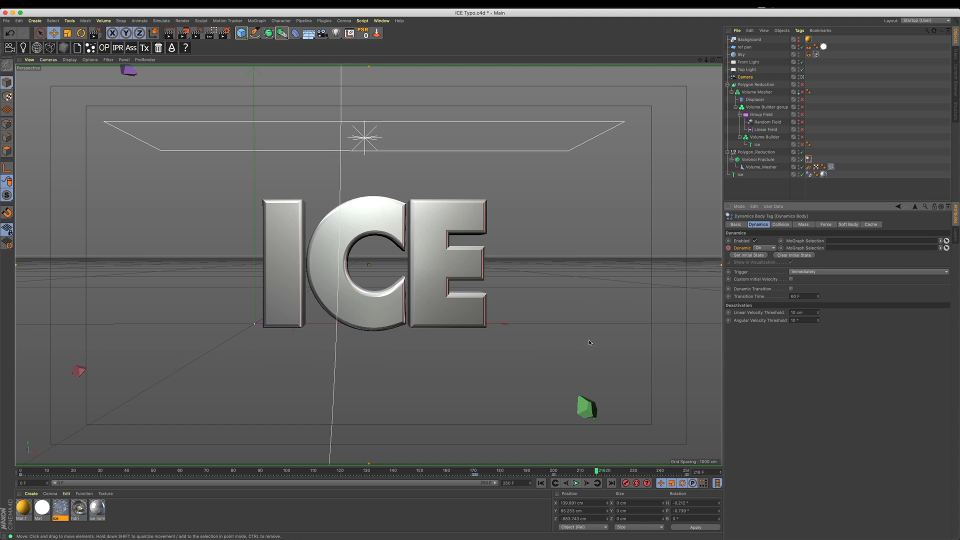
pyautogui.press('super+z')
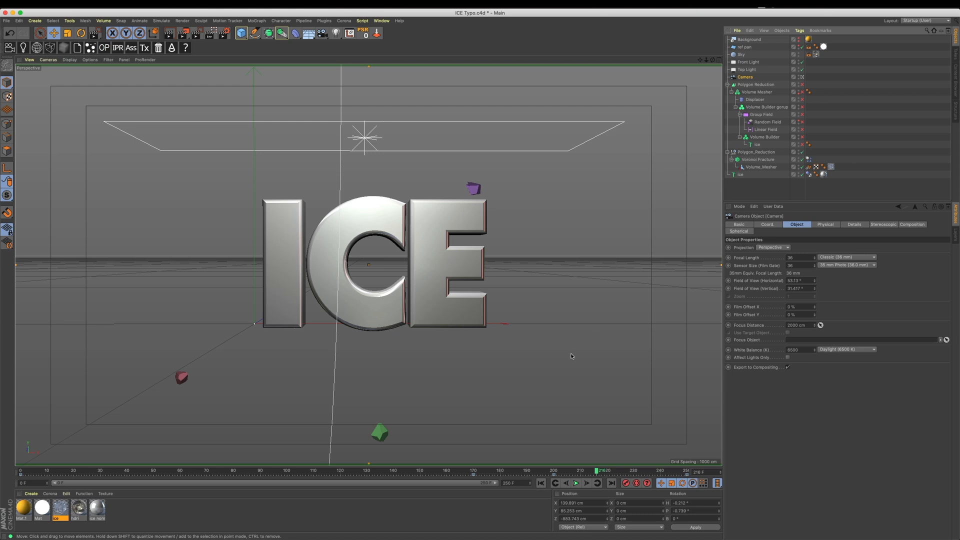
pyautogui.click(469, 470)
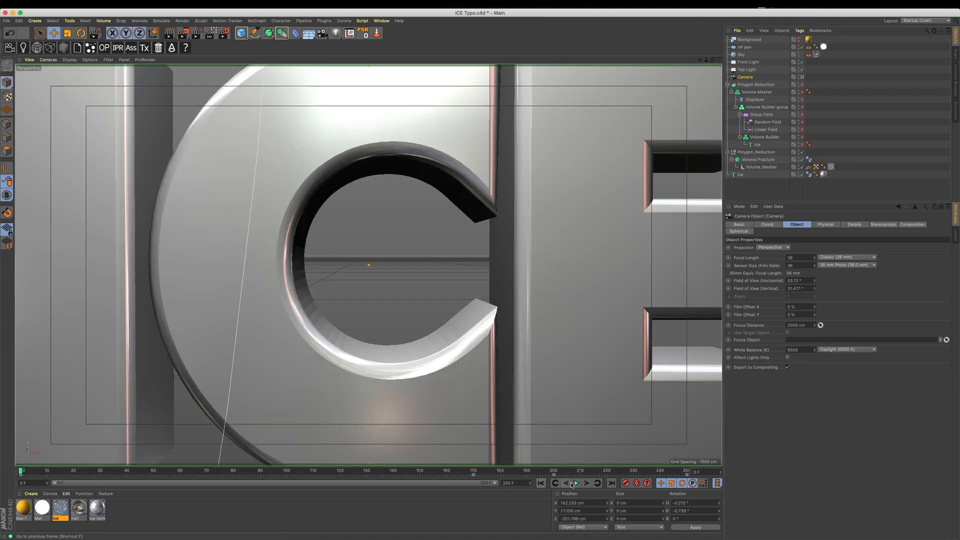
pyautogui.click(576, 483)
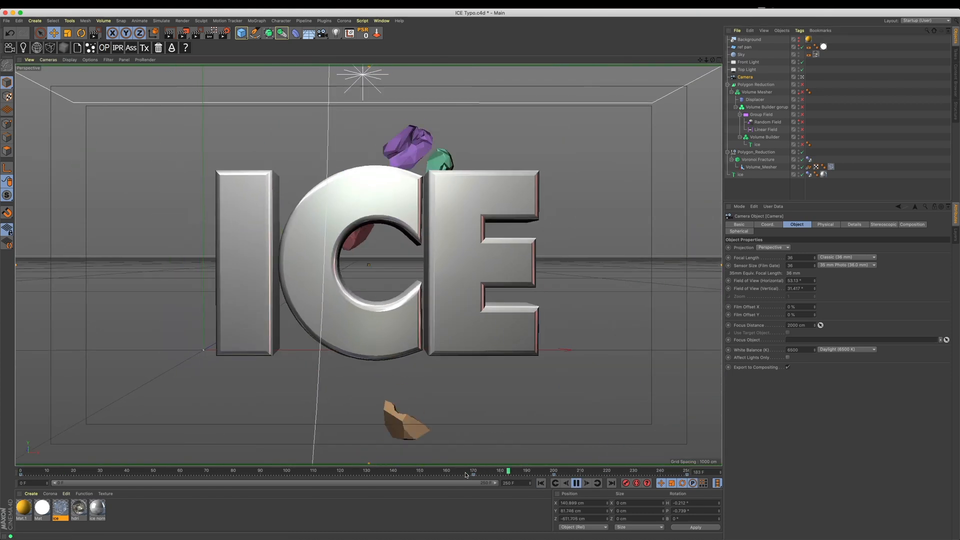
pyautogui.click(576, 483)
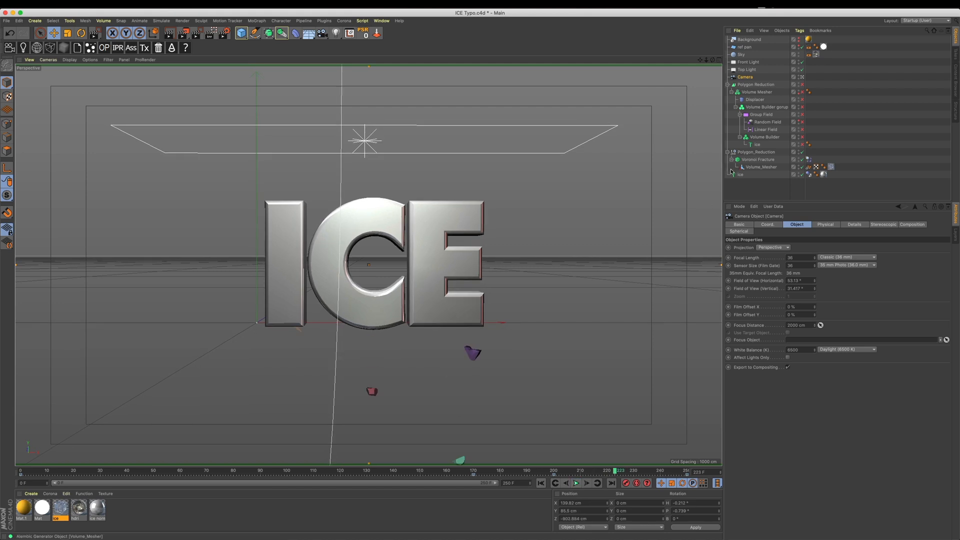
# Open the Force settings of the Voronoi Fracture's Dynamics Body tag and replay the animation from frame 0.
pyautogui.click(758, 160)
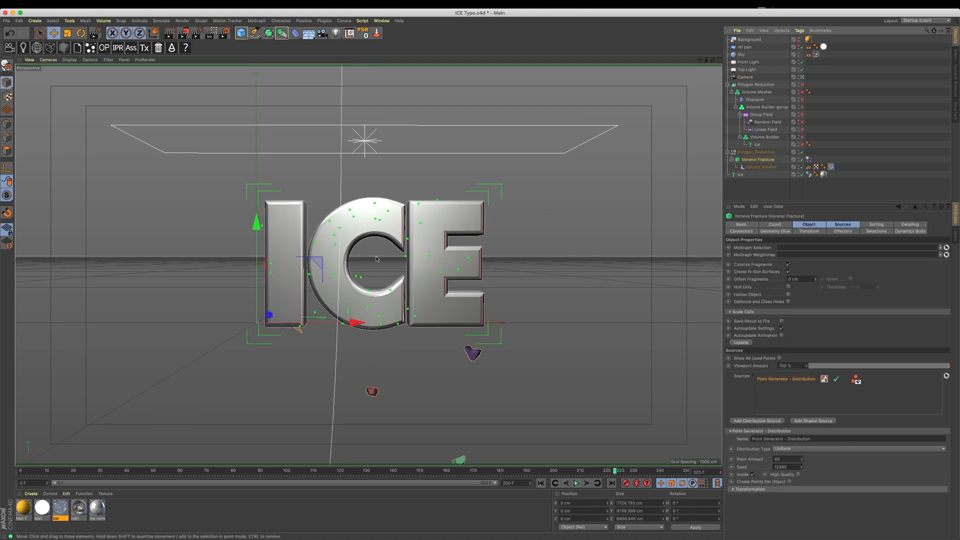
pyautogui.click(808, 160)
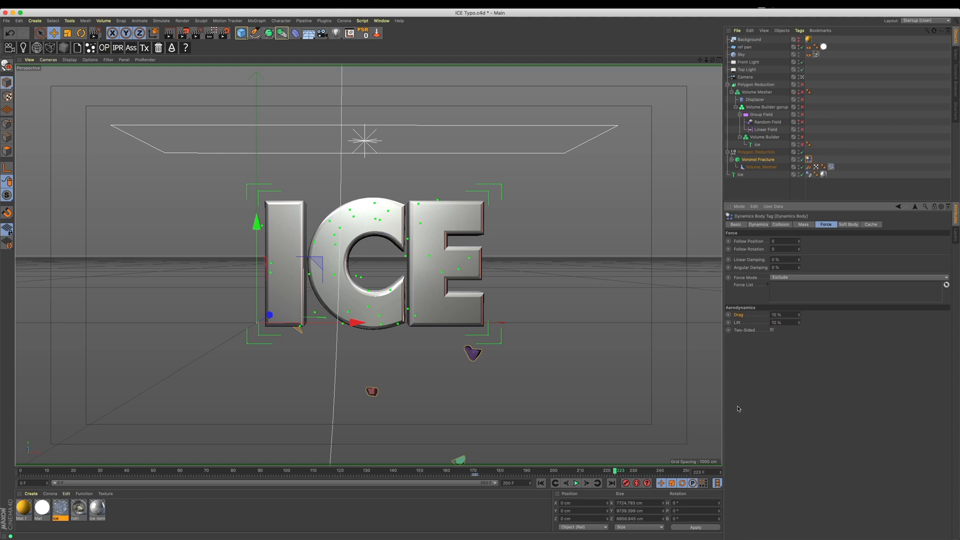
pyautogui.click(541, 483)
pyautogui.click(576, 483)
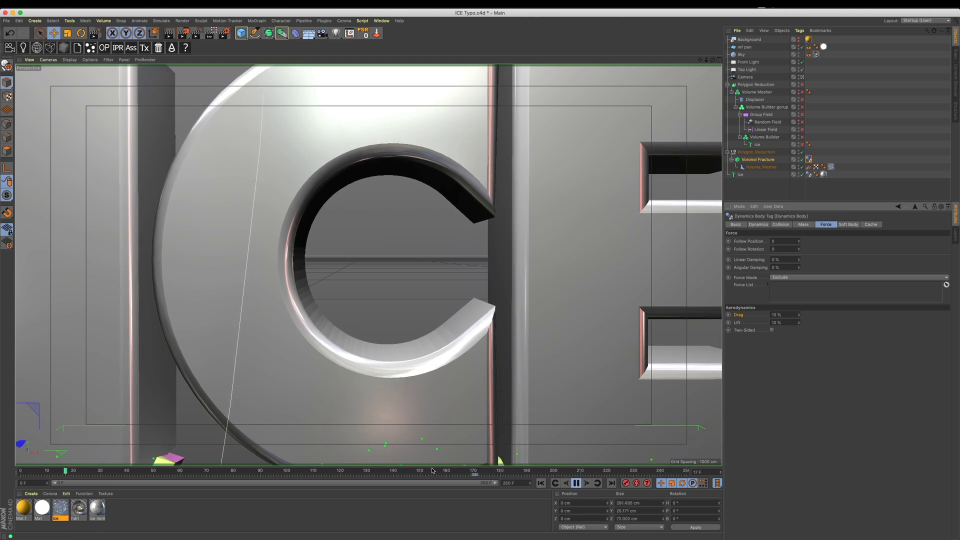
pyautogui.click(431, 470)
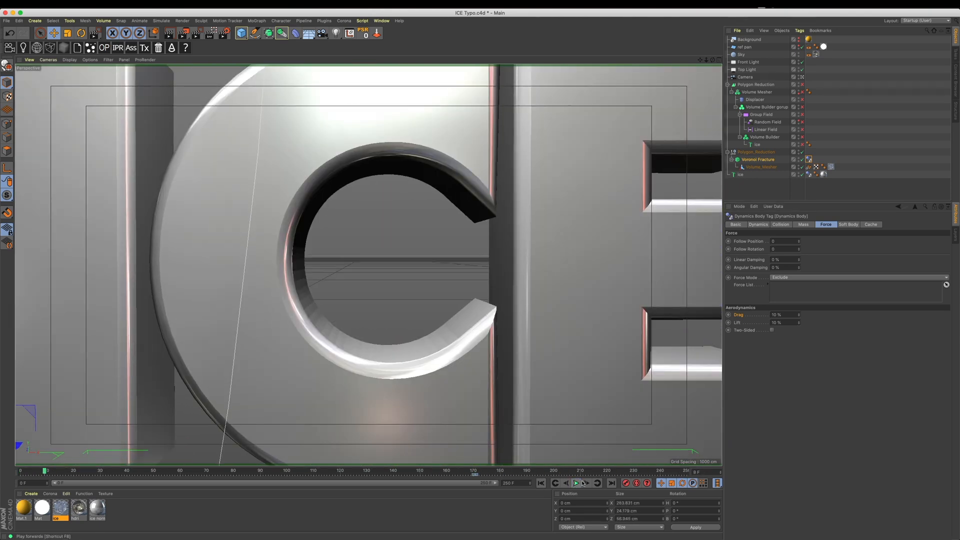
pyautogui.click(576, 483)
# Set the fragments' aerodynamic Drag to 15% and play the animation to check how they fall away from the letters.
pyautogui.click(778, 315)
pyautogui.write('15')
pyautogui.press('Return')
pyautogui.click(576, 482)
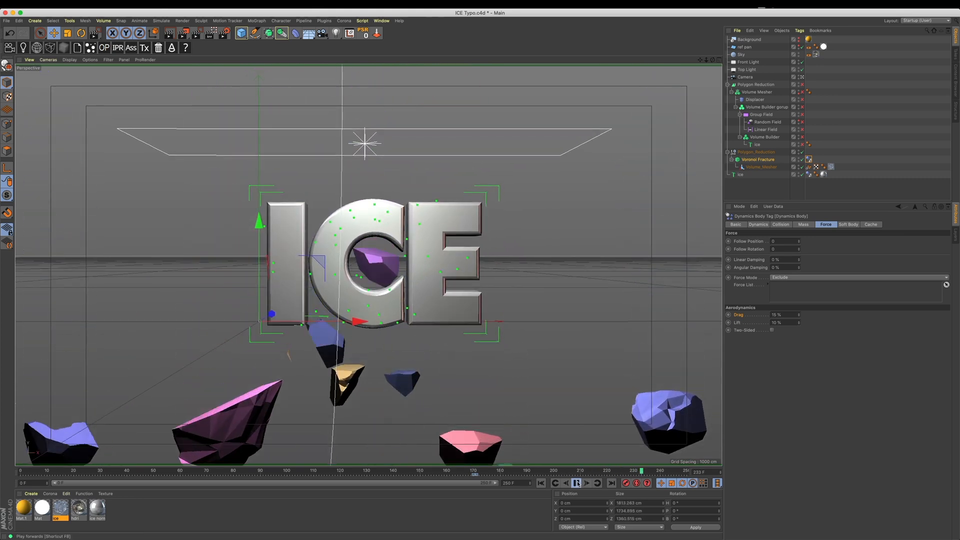
pyautogui.click(577, 483)
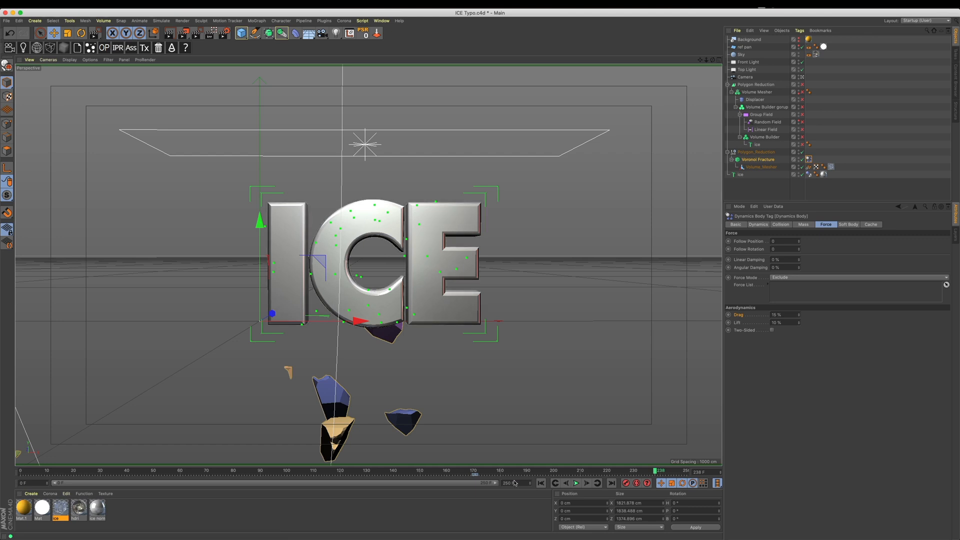
pyautogui.click(577, 482)
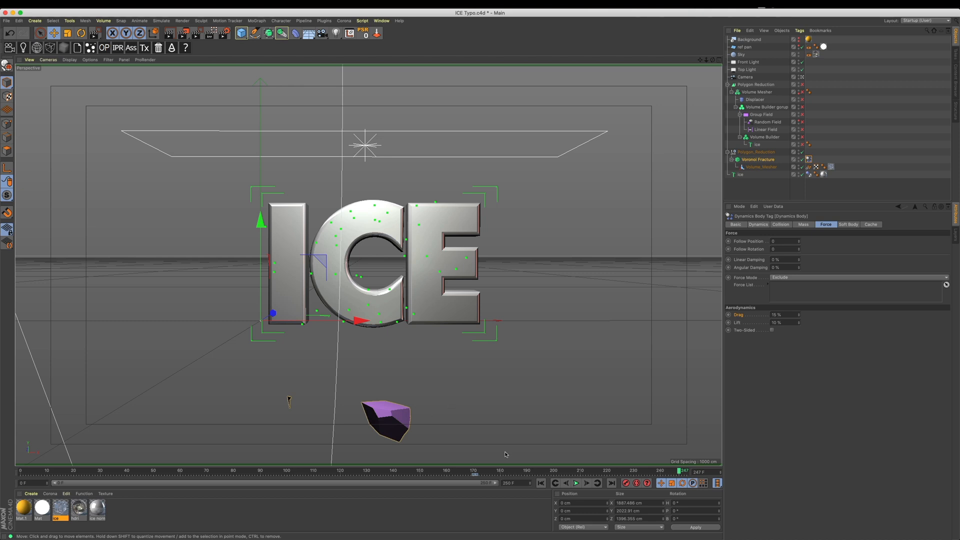
pyautogui.click(576, 483)
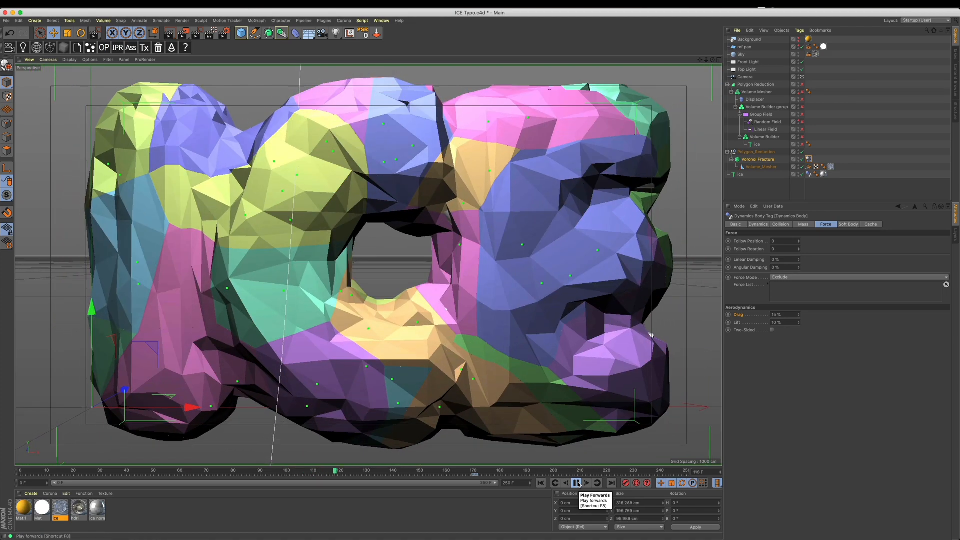
pyautogui.click(576, 483)
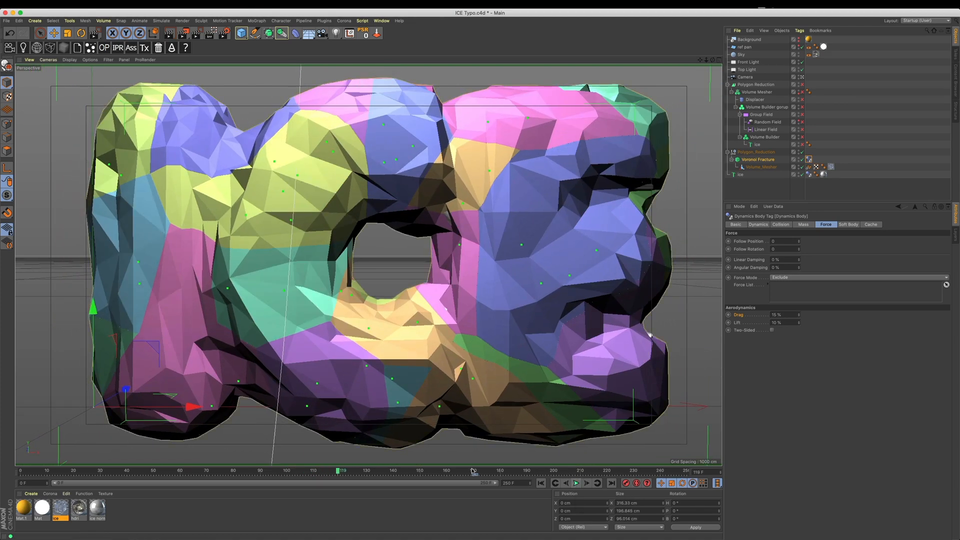
# With the animation at frame 168, set the render's regular image format to PNG and the multi-pass image format to JPG.
pyautogui.click(472, 471)
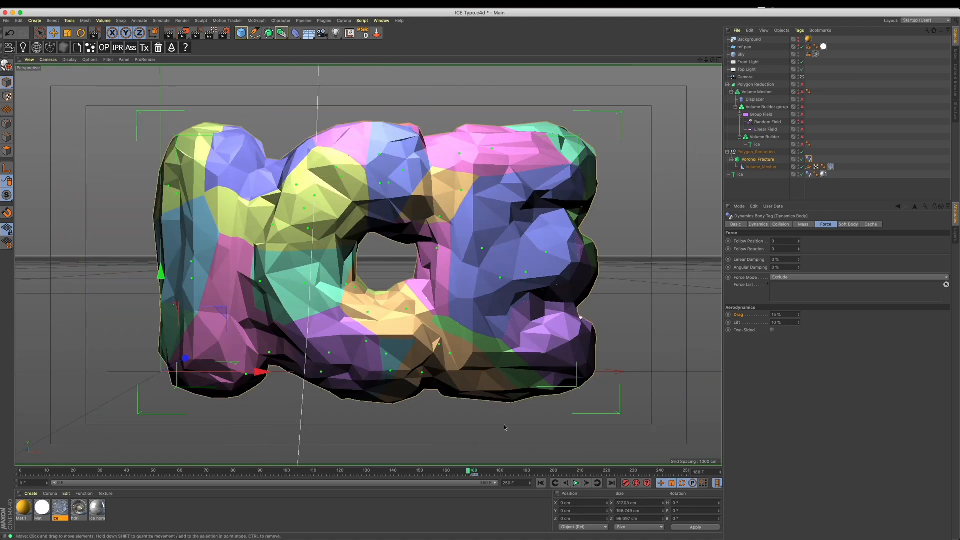
pyautogui.hotkey('ctrl', 'b')
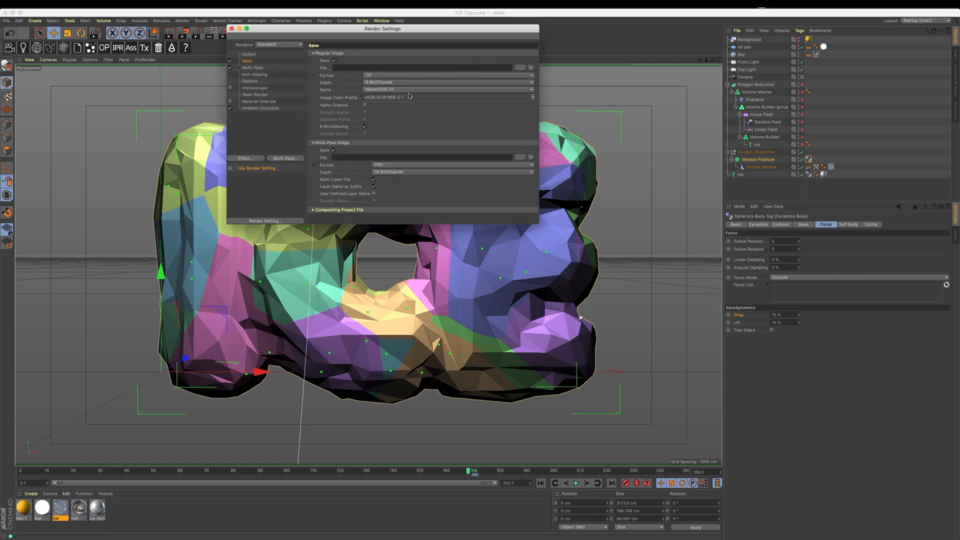
pyautogui.moveTo(315, 34); pyautogui.dragTo(411, 159)
pyautogui.click(352, 179)
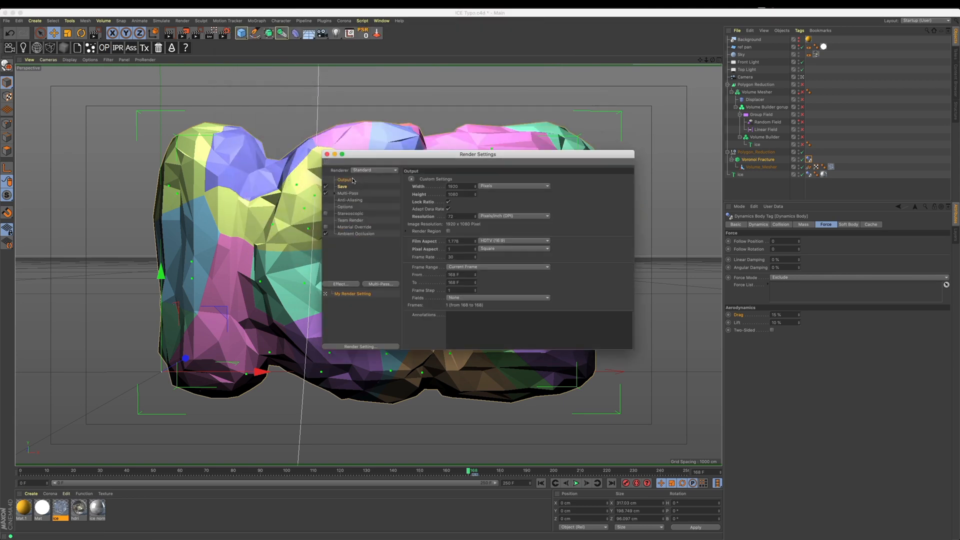
pyautogui.click(353, 195)
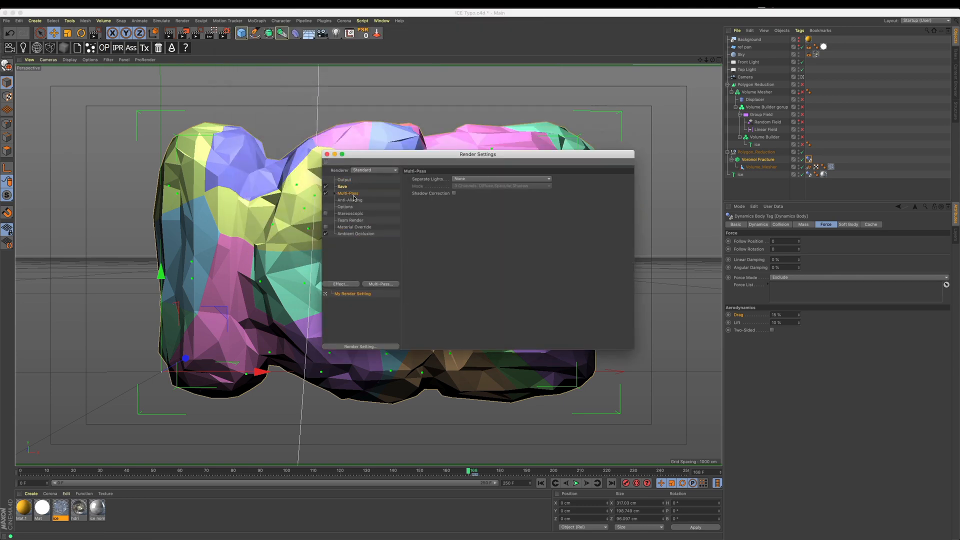
pyautogui.click(342, 186)
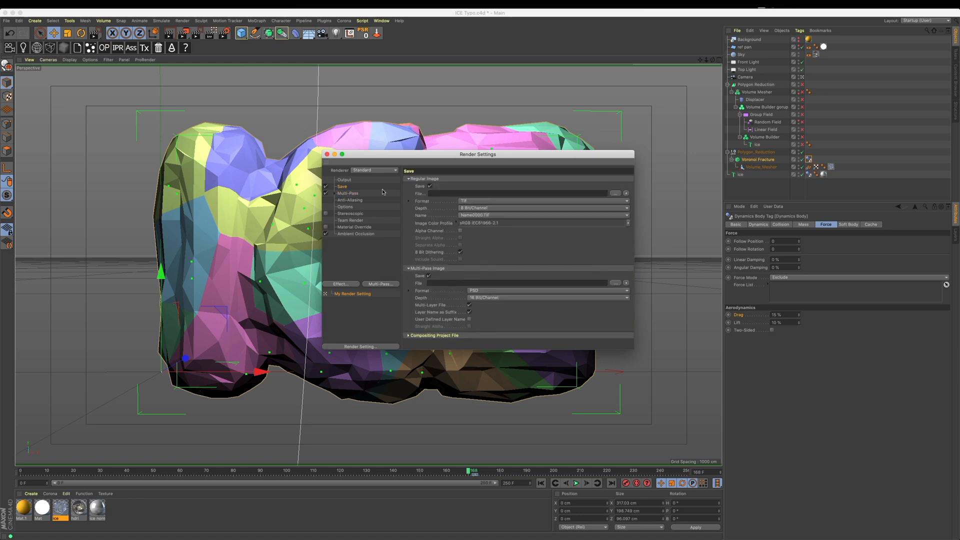
pyautogui.click(485, 200)
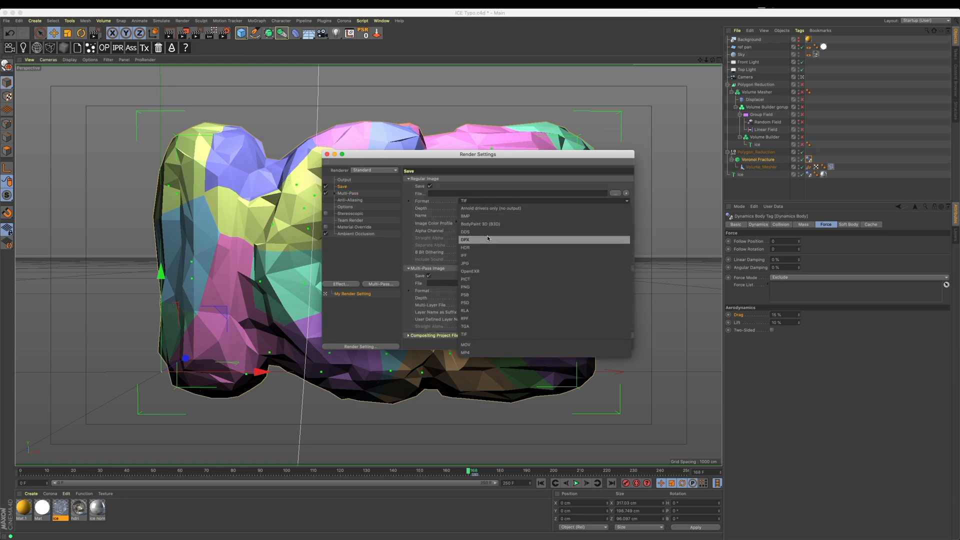
pyautogui.click(488, 291)
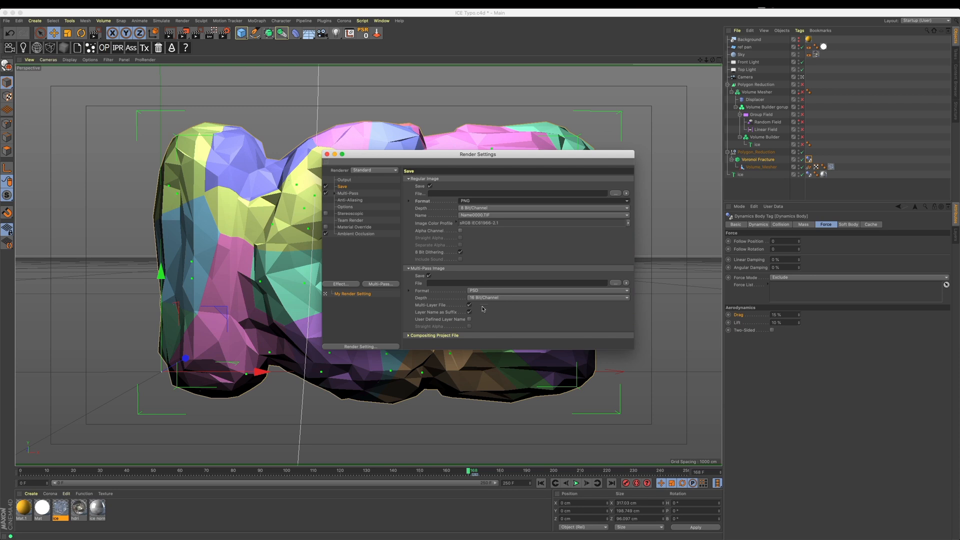
pyautogui.click(471, 291)
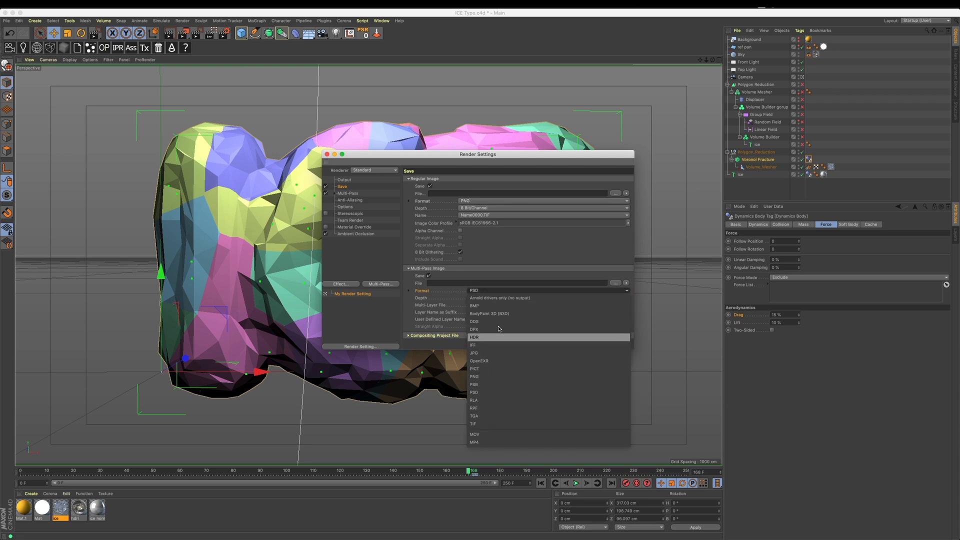
pyautogui.click(492, 353)
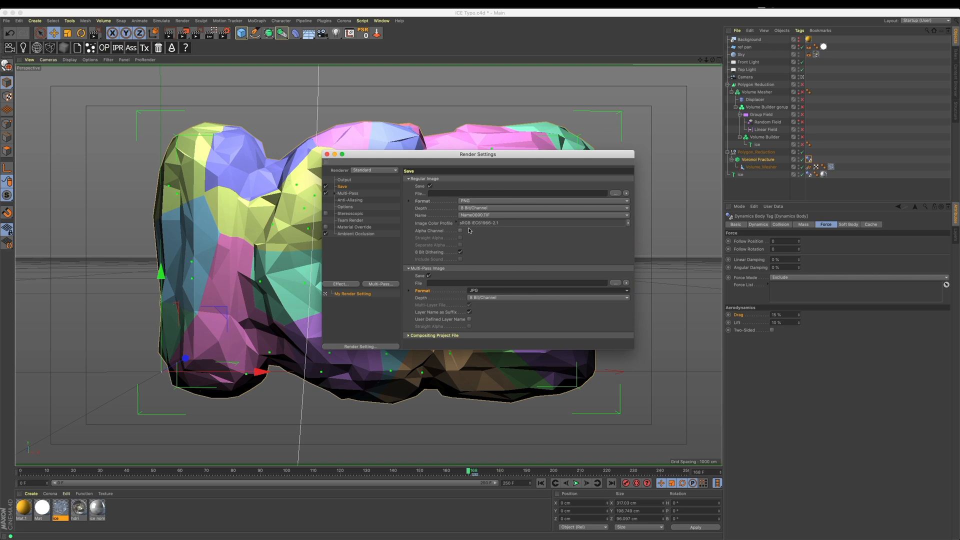
# Set the regular image to save as ice in the ren folder, with Alpha Channel enabled.
pyautogui.click(615, 193)
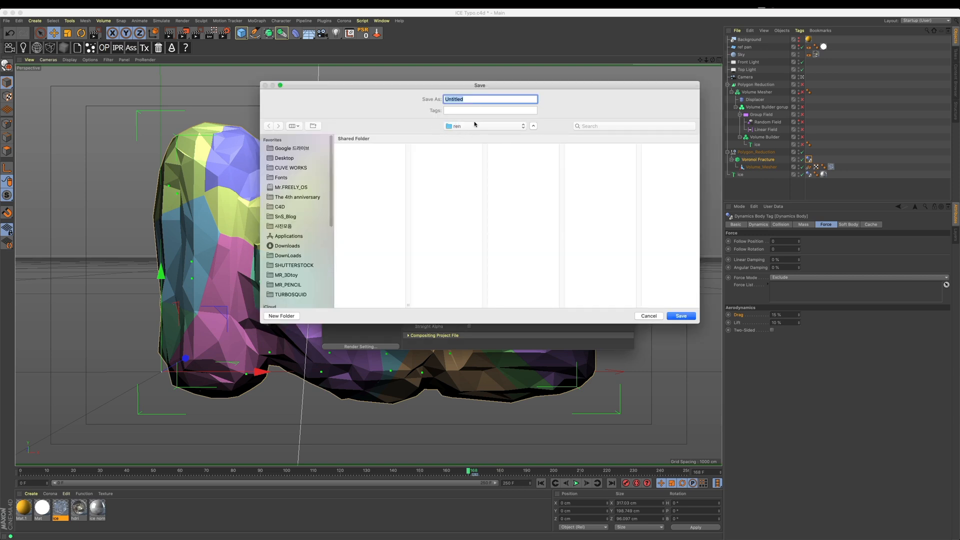
pyautogui.write('ㅏㅊㄷice')
pyautogui.click(456, 100)
pyautogui.press('BackSpace')
pyautogui.press('BackSpace')
pyautogui.press('BackSpace')
pyautogui.press('Return')
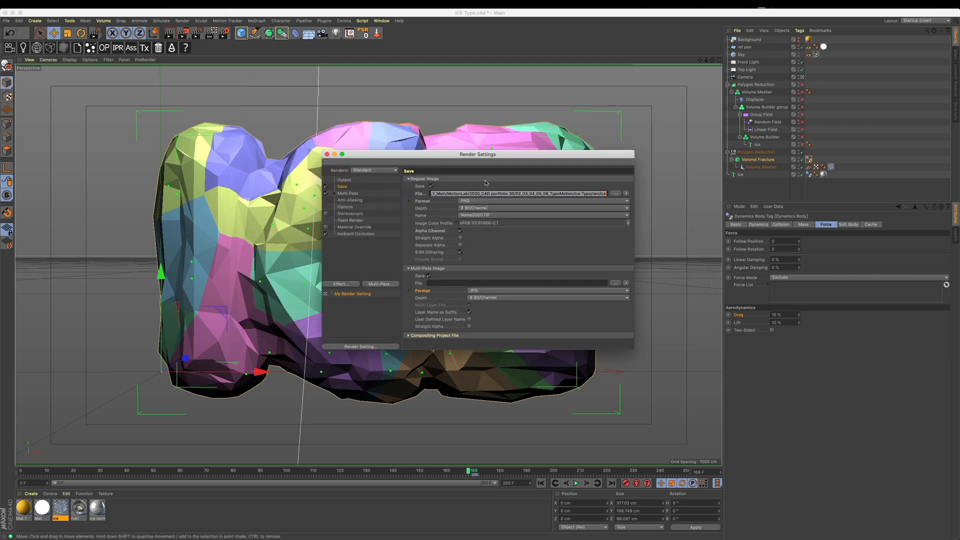
# Set the multi-pass image to save in the same ren folder as ice.
pyautogui.click(614, 283)
pyautogui.press('BackSpace')
pyautogui.press('Return')
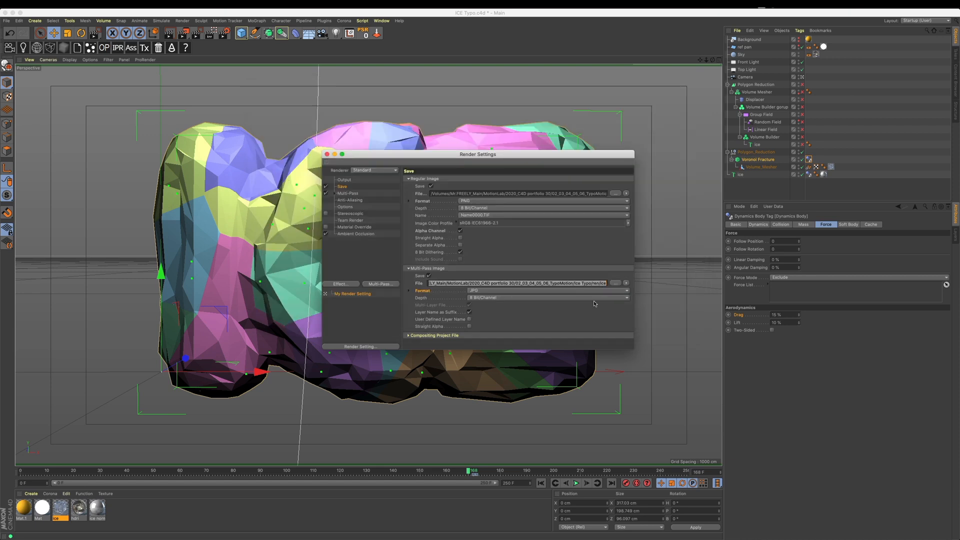
# Add an Ambient Occlusion channel to the render's multi-pass list.
pyautogui.click(358, 193)
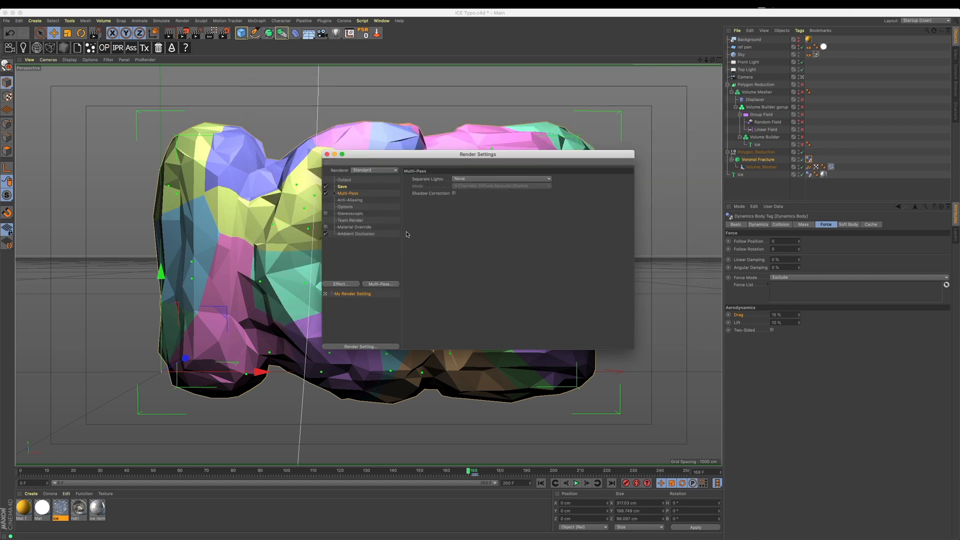
pyautogui.click(355, 234)
pyautogui.click(342, 199)
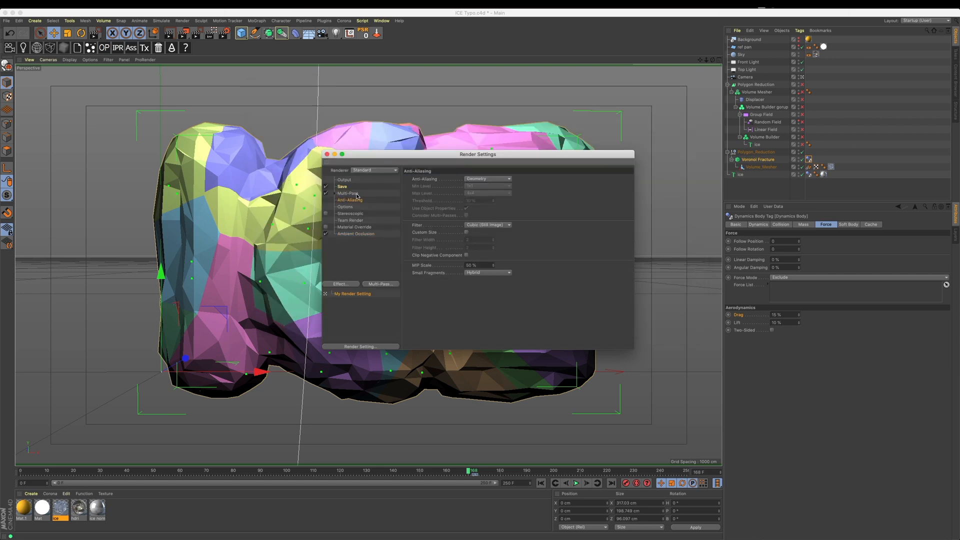
pyautogui.rightClick(357, 193)
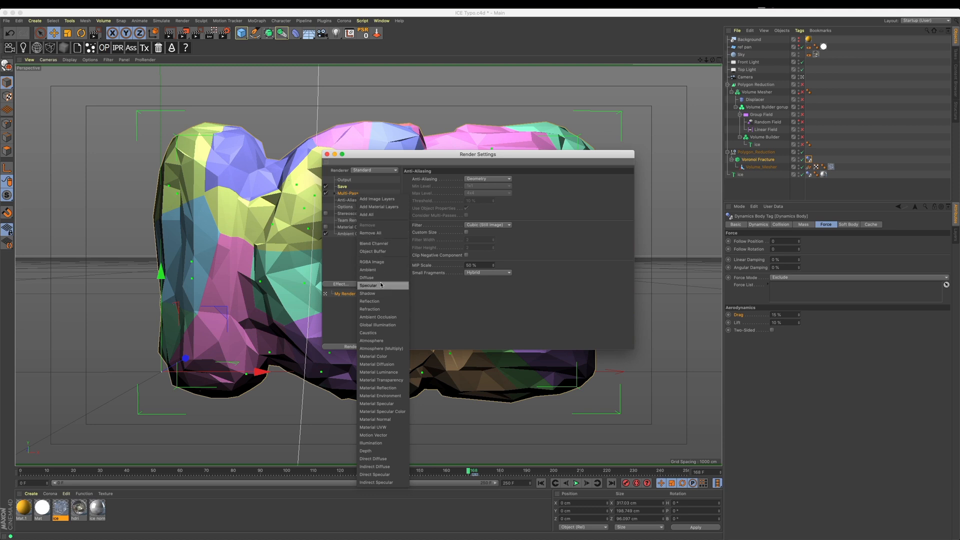
pyautogui.click(378, 317)
# Add a Compositing tag with Object Buffer 2 to the Voronoi Fracture, and copy it to the Ice text with buffer 1 enabled instead.
pyautogui.moveTo(414, 159); pyautogui.dragTo(327, 354)
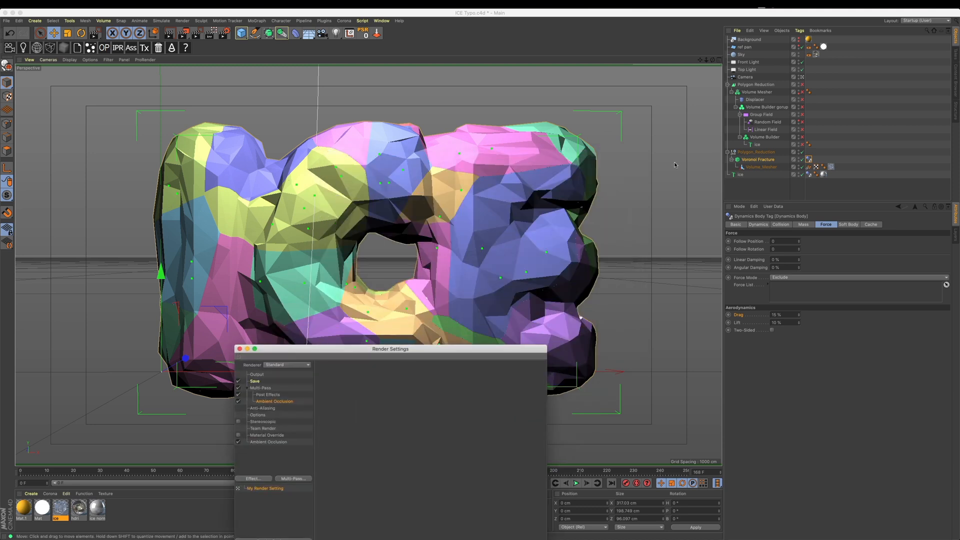
pyautogui.click(812, 168)
pyautogui.rightClick(763, 163)
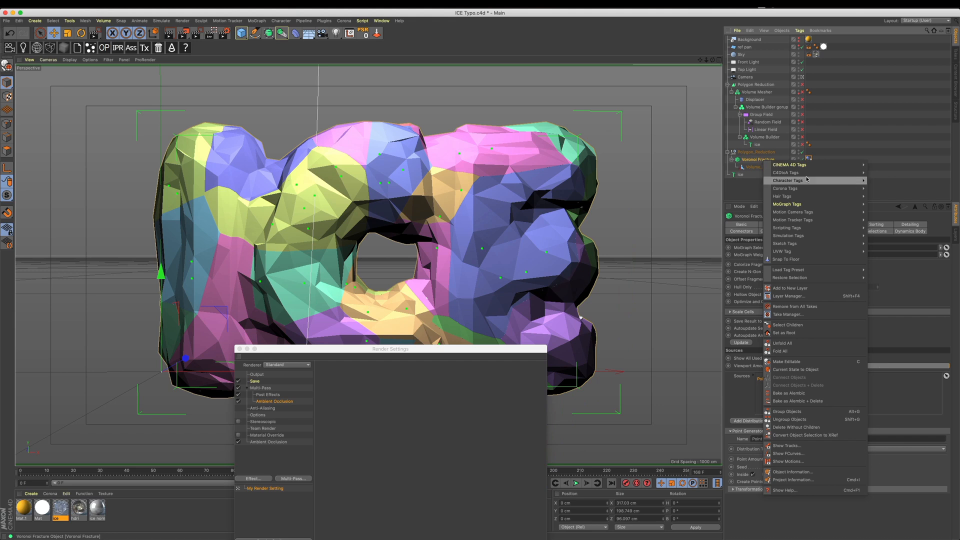
pyautogui.moveTo(830, 168)
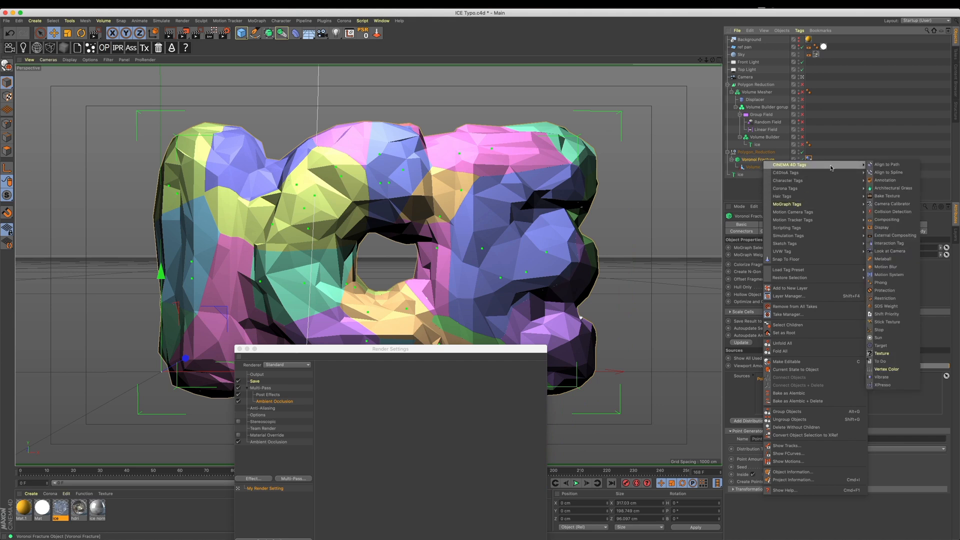
pyautogui.click(887, 220)
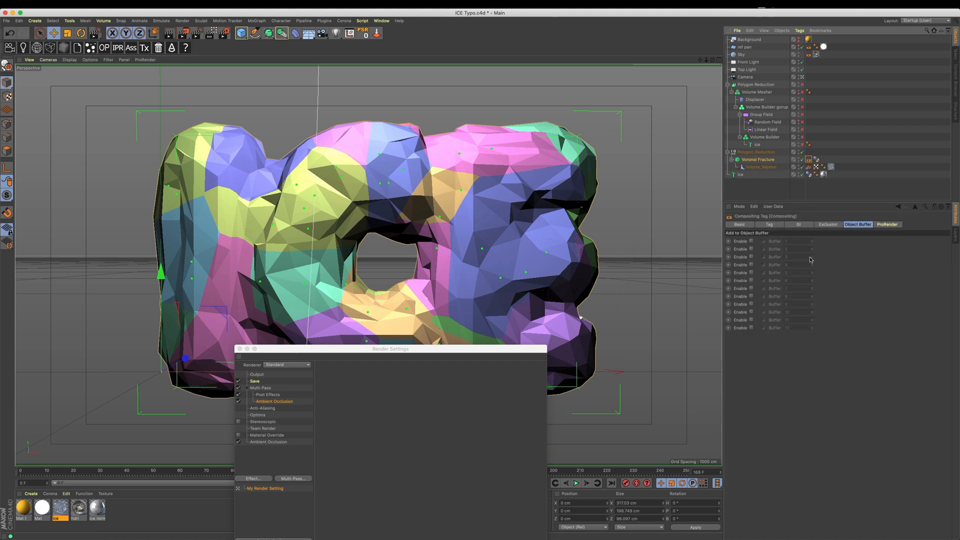
pyautogui.click(750, 249)
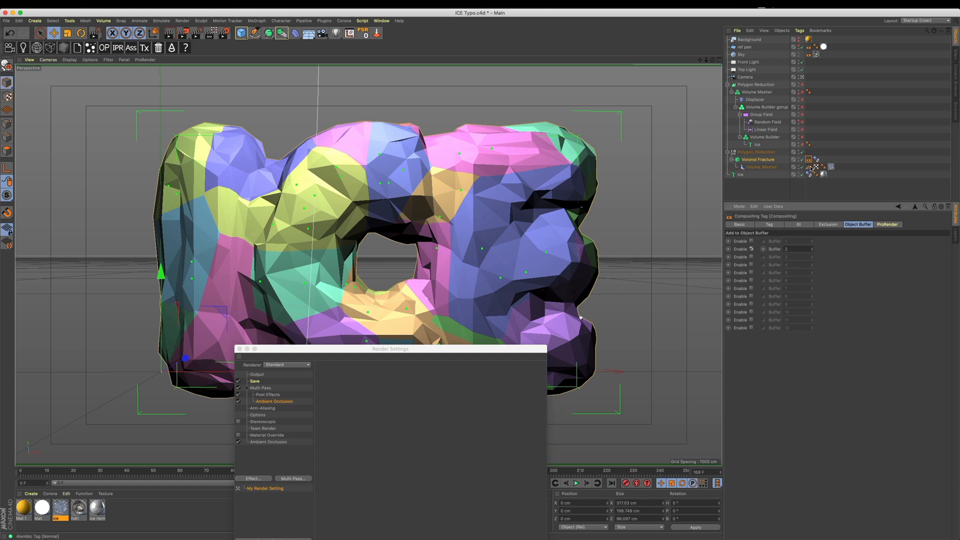
pyautogui.keyDown('ctrl'); pyautogui.moveTo(808, 159); pyautogui.dragTo(809, 174); pyautogui.keyUp('ctrl')
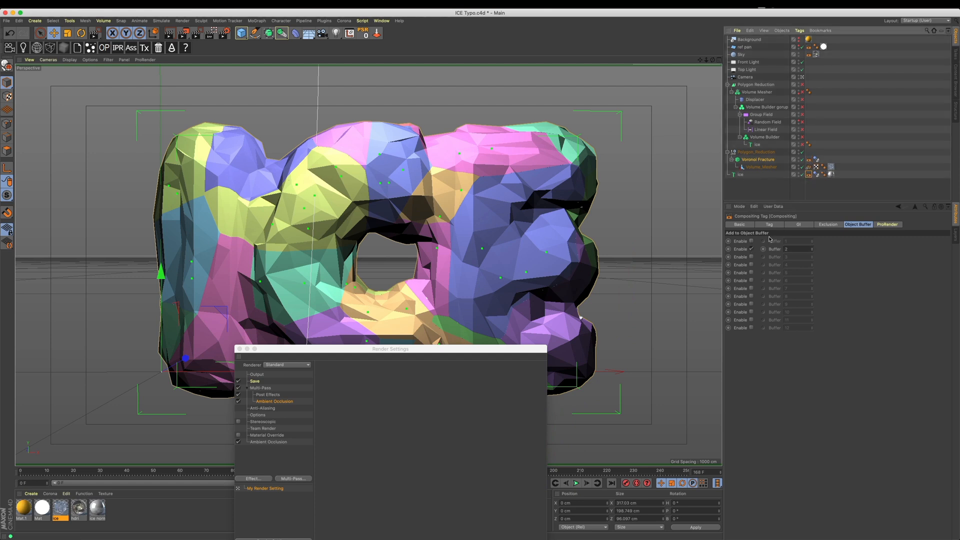
pyautogui.click(751, 241)
# Replace the Post Effects multi-pass channel with two Object Buffer channels and edit the second one's Group ID.
pyautogui.moveTo(389, 348); pyautogui.dragTo(627, 212)
pyautogui.click(504, 259)
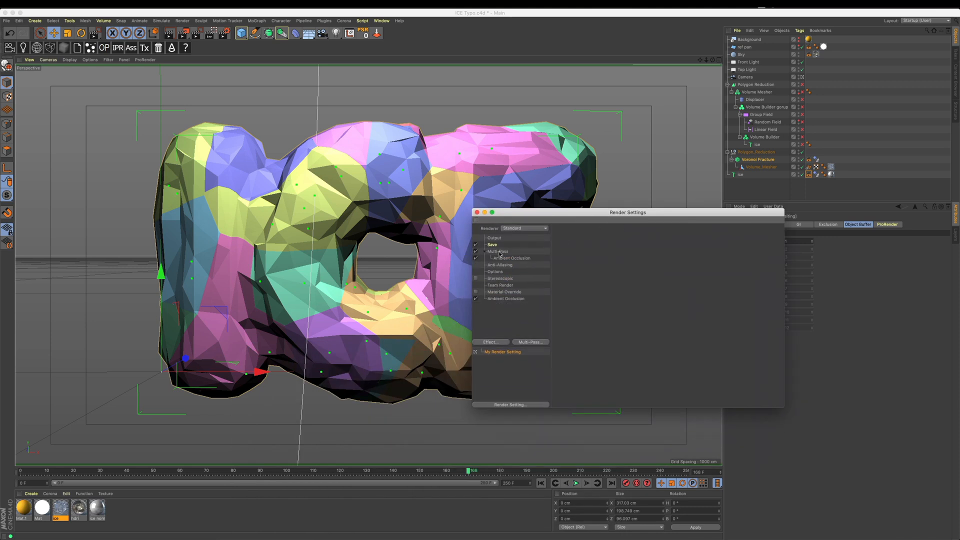
pyautogui.rightClick(499, 252)
pyautogui.click(515, 304)
pyautogui.rightClick(503, 252)
pyautogui.click(519, 304)
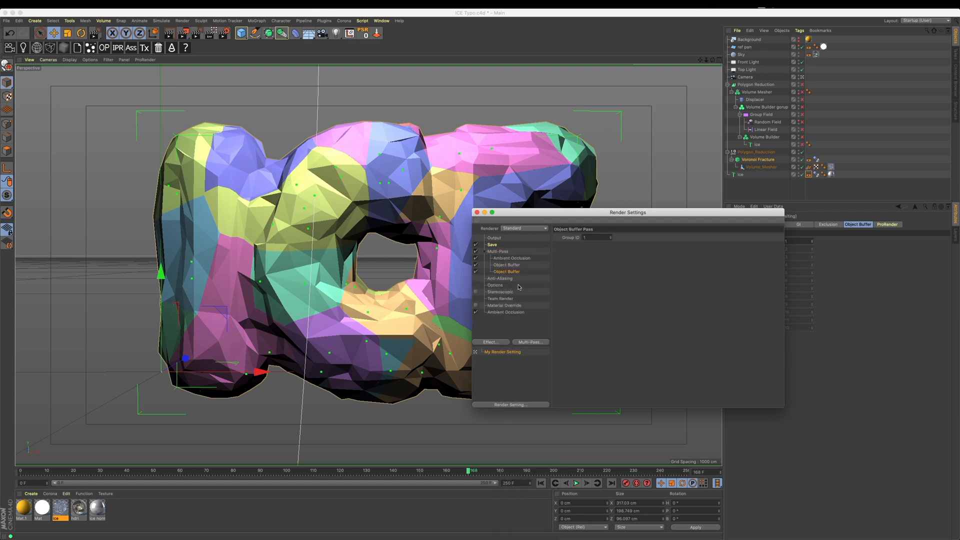
pyautogui.click(594, 238)
# Add Shadow, Reflection, Refraction, Specular and Diffuse channels to the multi-pass list.
pyautogui.rightClick(504, 252)
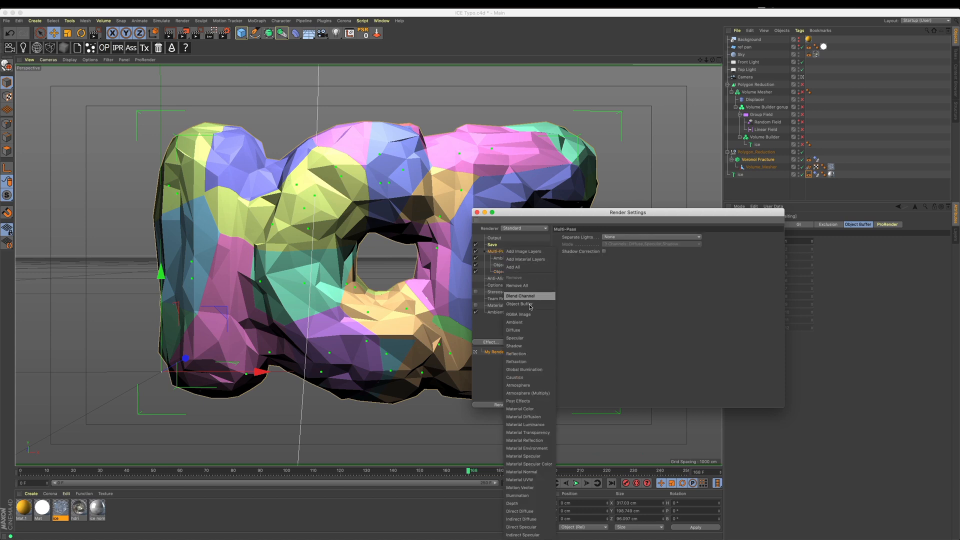
pyautogui.click(525, 346)
pyautogui.rightClick(499, 251)
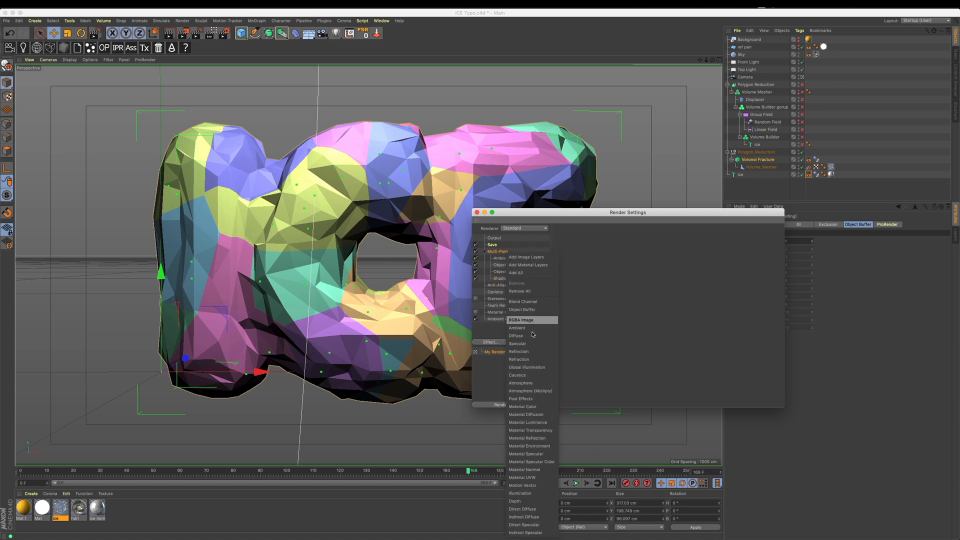
pyautogui.click(520, 353)
pyautogui.rightClick(507, 258)
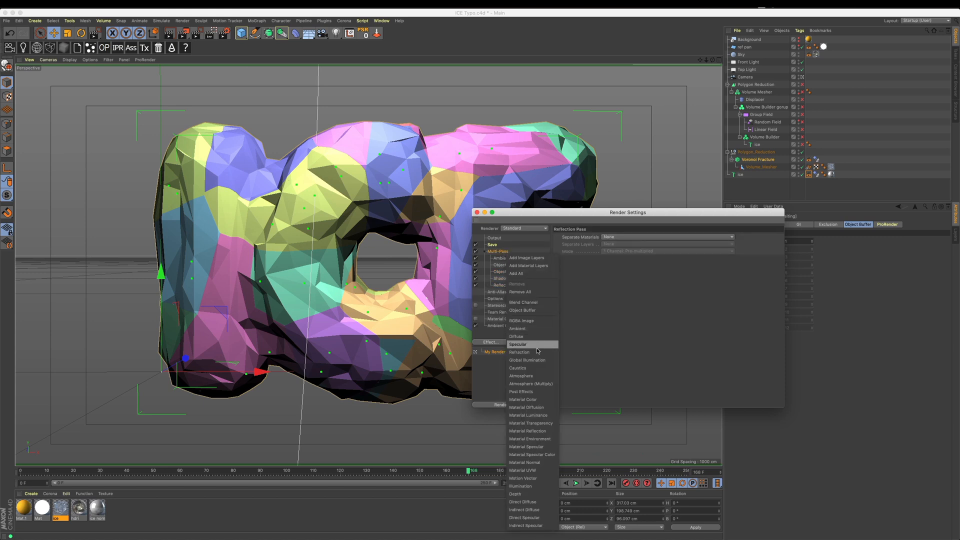
pyautogui.click(524, 351)
pyautogui.rightClick(504, 254)
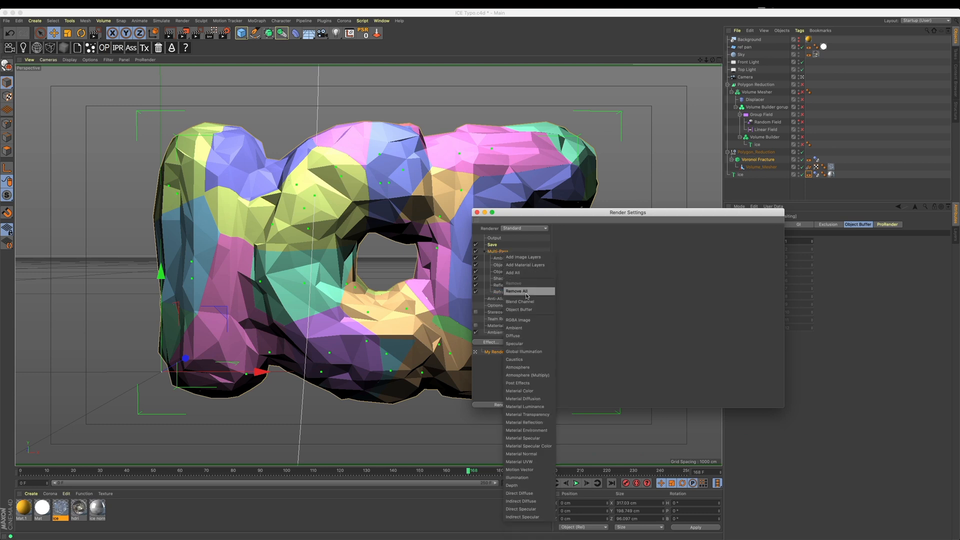
pyautogui.click(527, 345)
pyautogui.rightClick(506, 254)
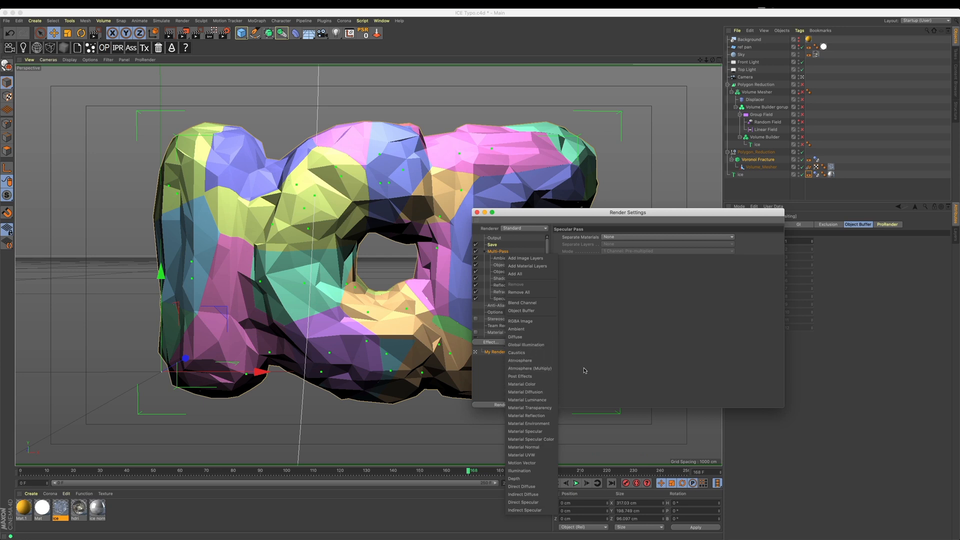
pyautogui.click(542, 341)
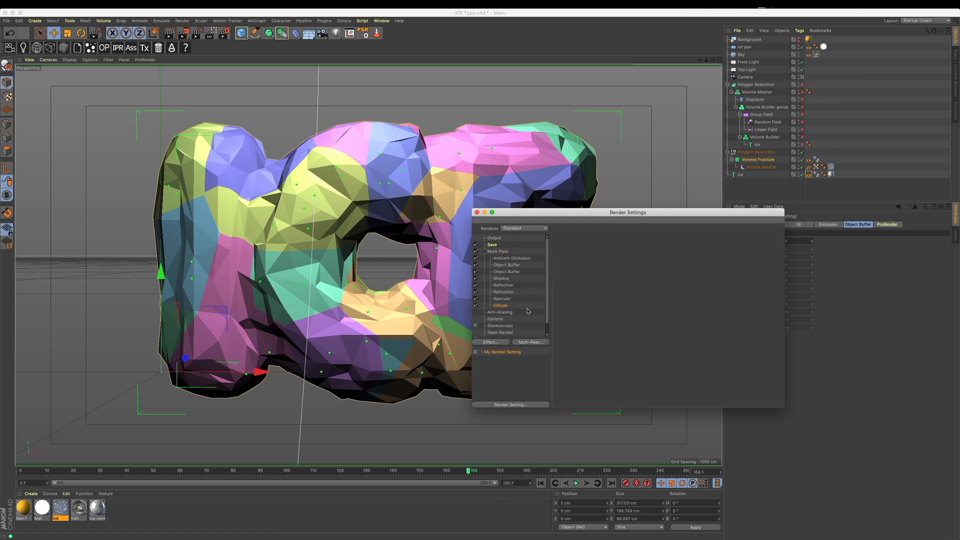
# Set the render's Anti-Aliasing to Best and close the render settings.
pyautogui.click(510, 312)
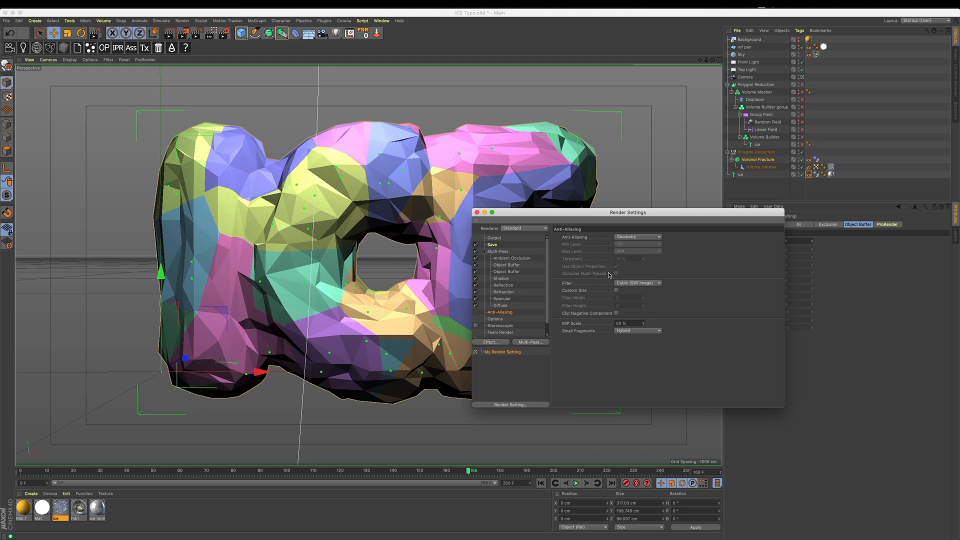
pyautogui.click(619, 239)
pyautogui.click(622, 250)
pyautogui.scroll(-2, 543, 320)
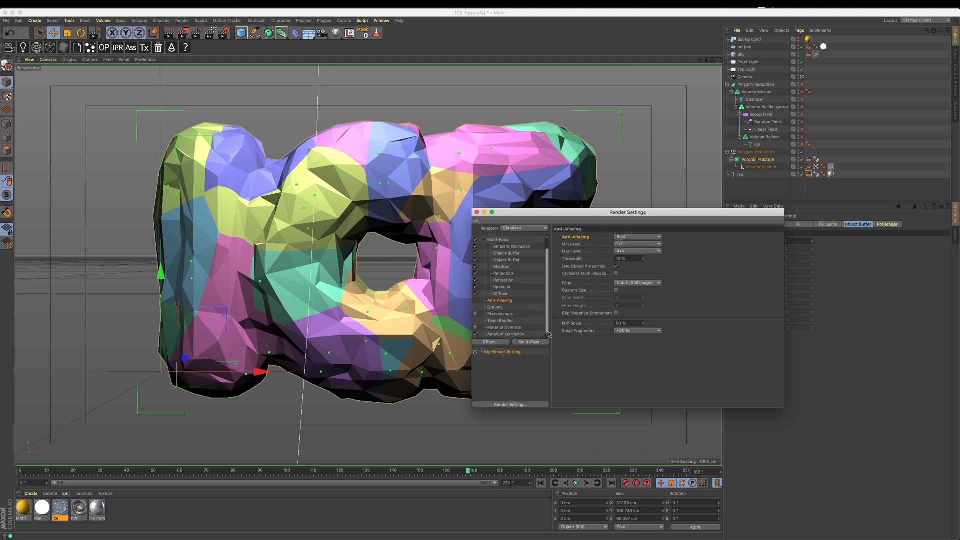
pyautogui.click(477, 212)
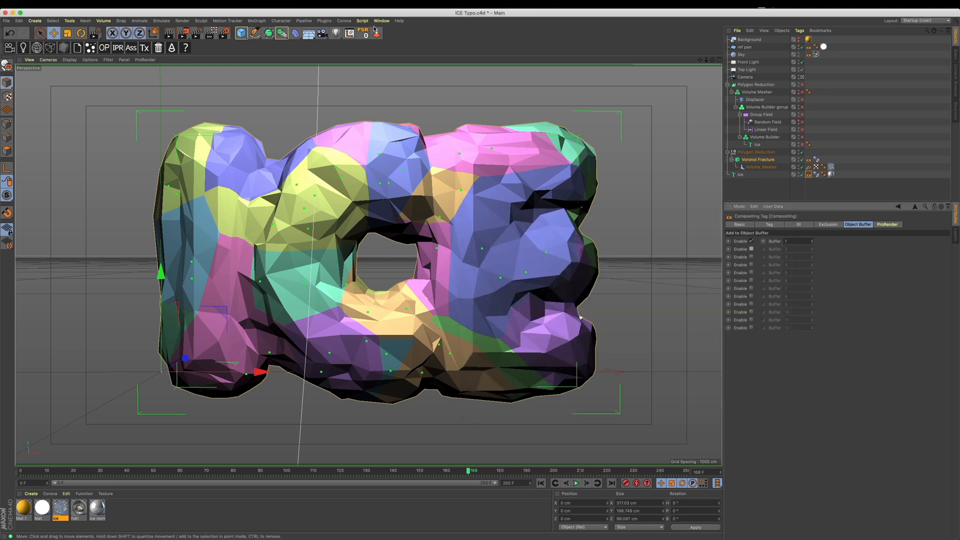
# Enable Specular on both the Front Light and the Top Light.
pyautogui.click(482, 198)
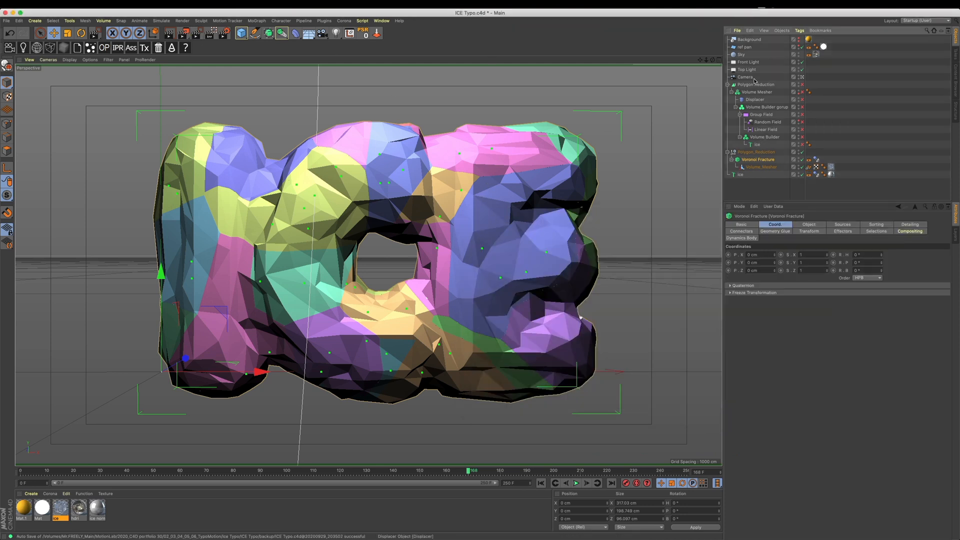
pyautogui.moveTo(748, 61); pyautogui.dragTo(750, 71)
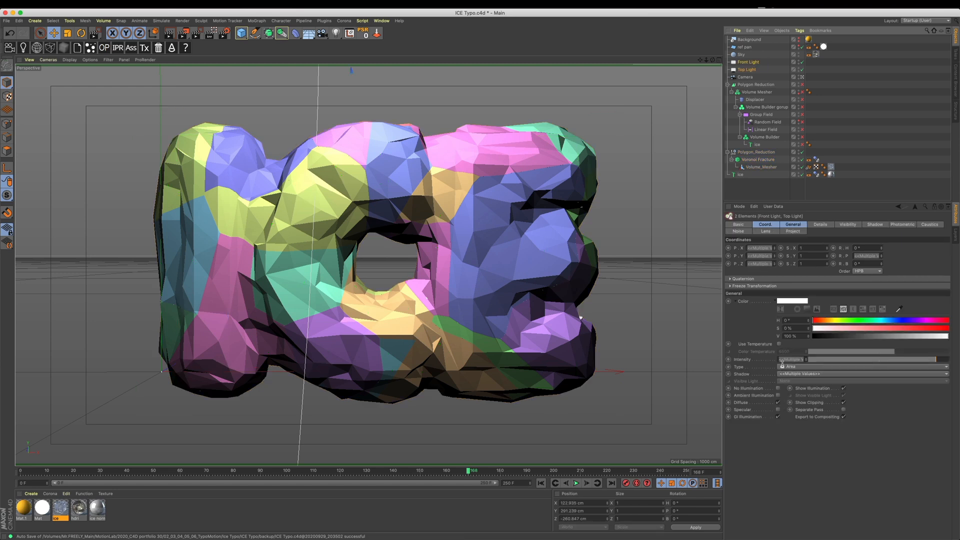
pyautogui.click(778, 409)
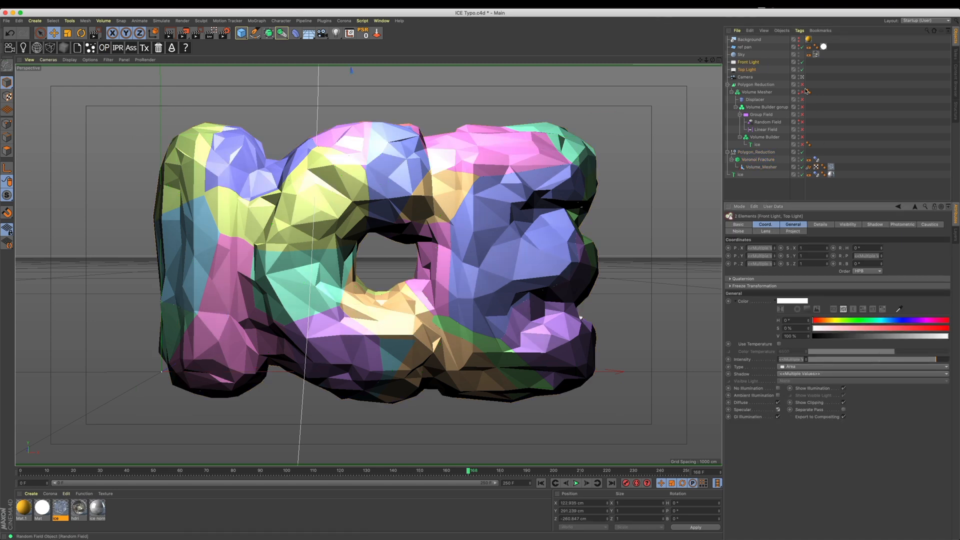
# Preview the ice material by rendering a rectangular region over the upper middle of the ICE lettering in the viewport.
pyautogui.keyDown('ctrl'); pyautogui.click(755, 69); pyautogui.keyUp('ctrl')
pyautogui.click(755, 69)
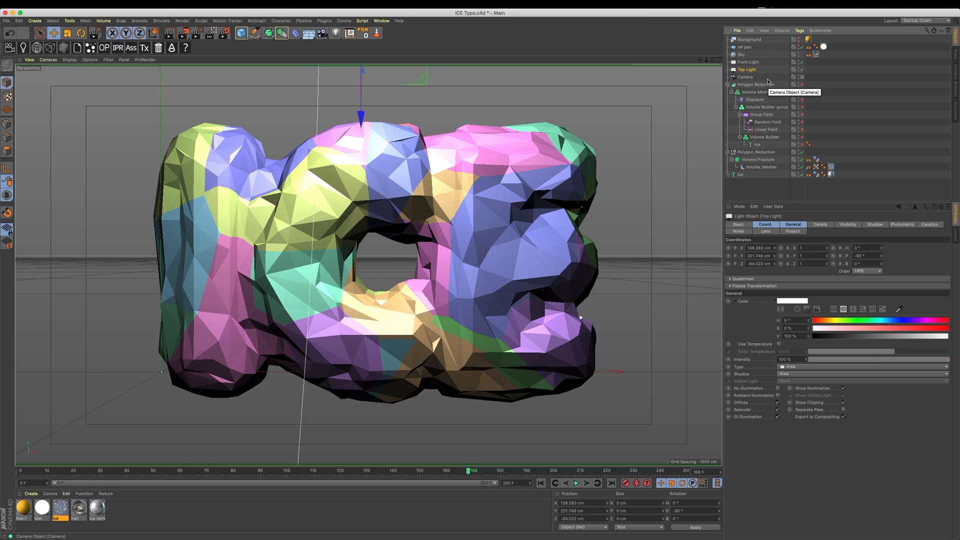
pyautogui.click(197, 33)
pyautogui.moveTo(434, 196); pyautogui.dragTo(657, 267)
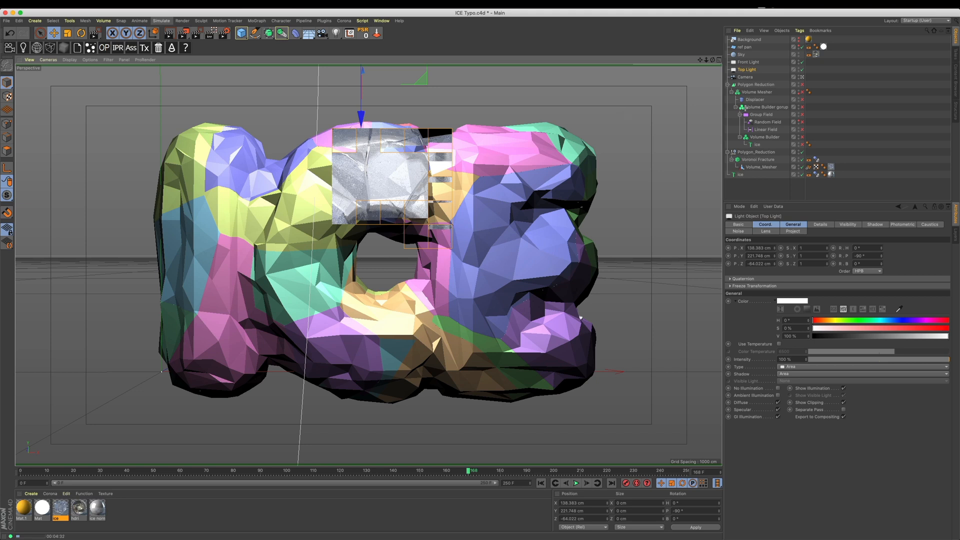
pyautogui.click(770, 189)
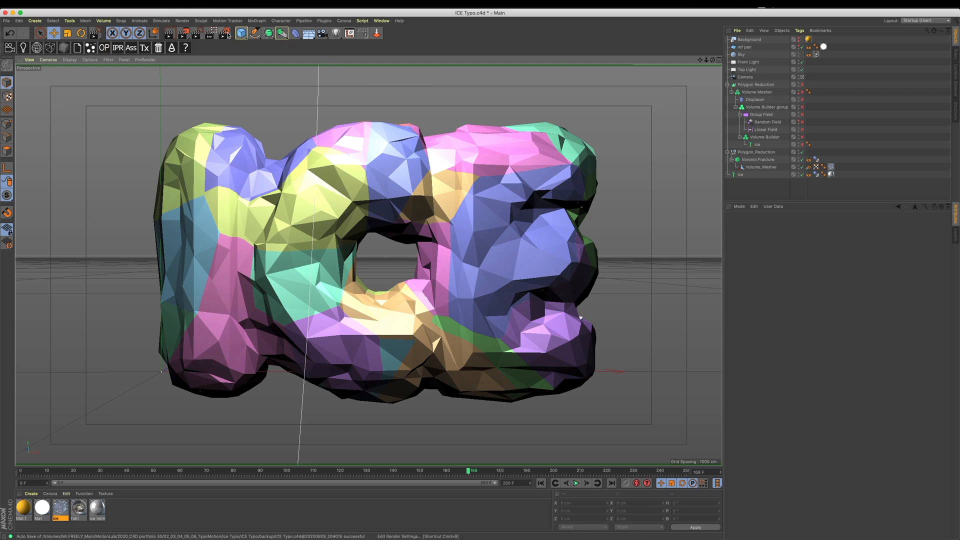
# Set the render output width to 1920 pixels with the aspect ratio locked.
pyautogui.press('super+b')
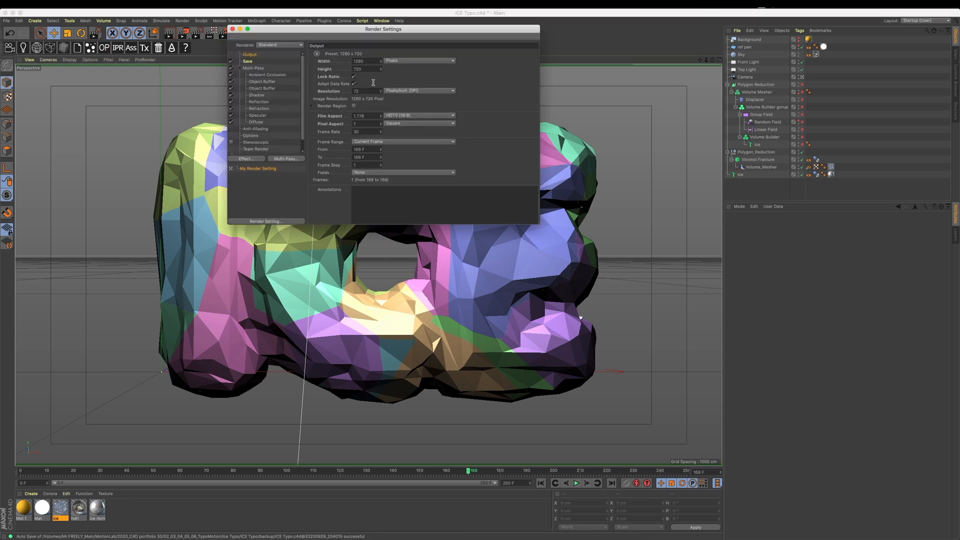
pyautogui.moveTo(396, 29); pyautogui.dragTo(492, 155)
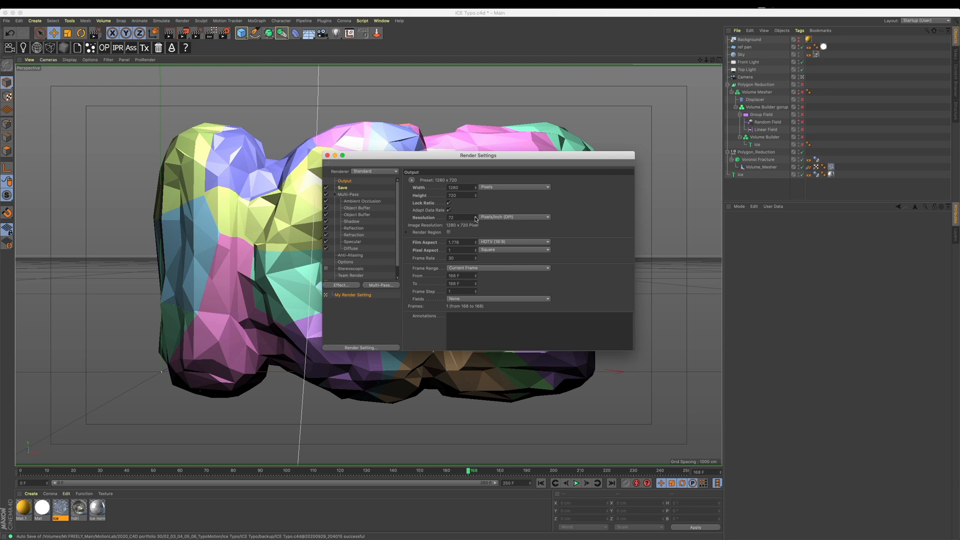
pyautogui.moveTo(466, 188); pyautogui.dragTo(370, 189)
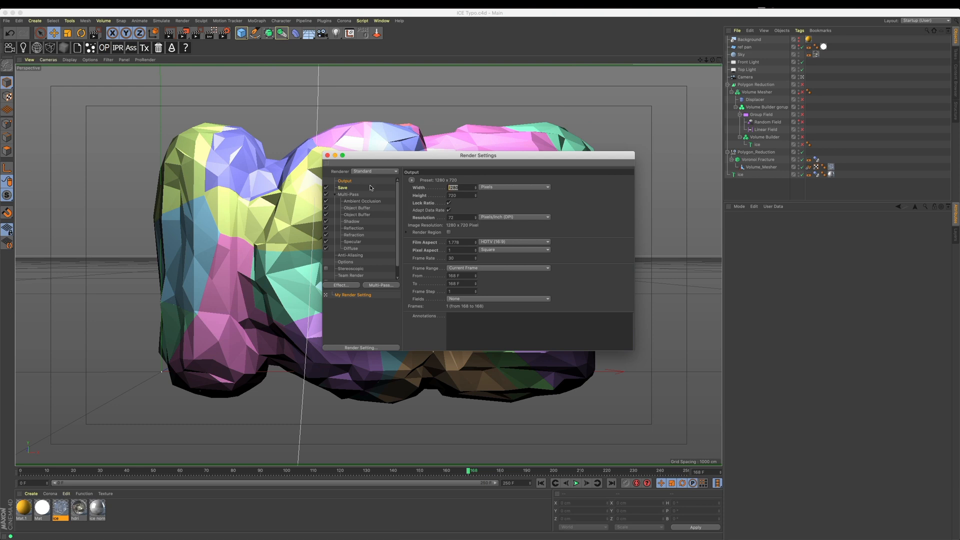
pyautogui.write('1920')
pyautogui.press('Return')
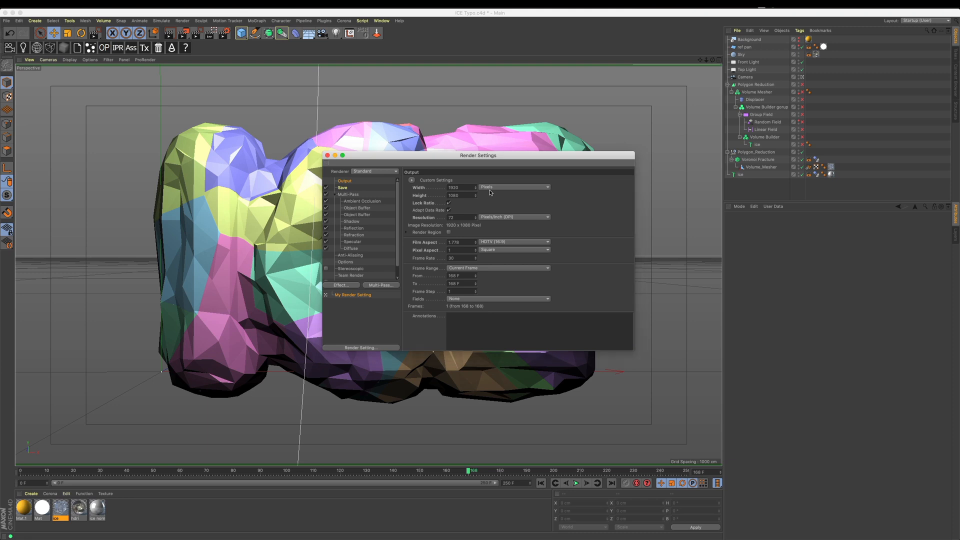
# Render the current frame to the Picture Viewer and show its render history.
pyautogui.hotkey('shift', 'r')
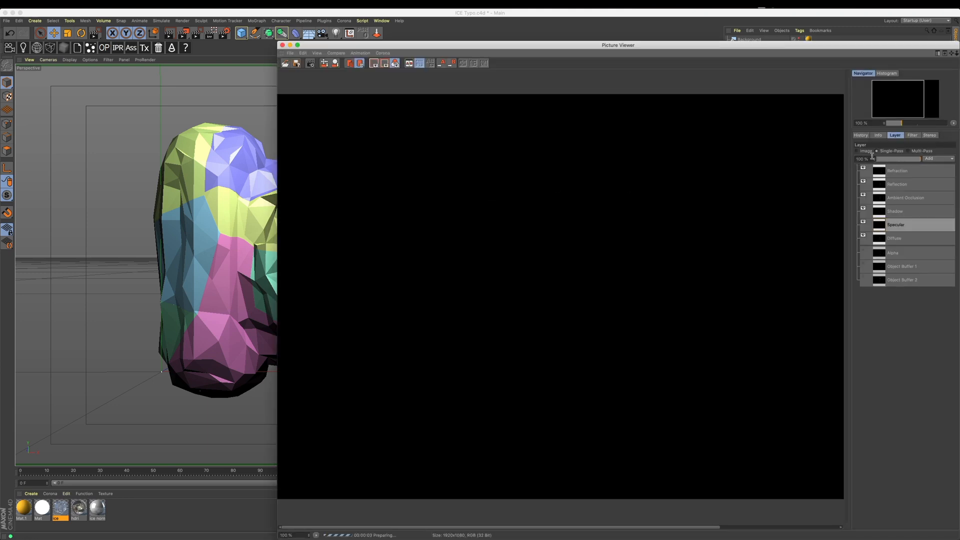
pyautogui.click(861, 136)
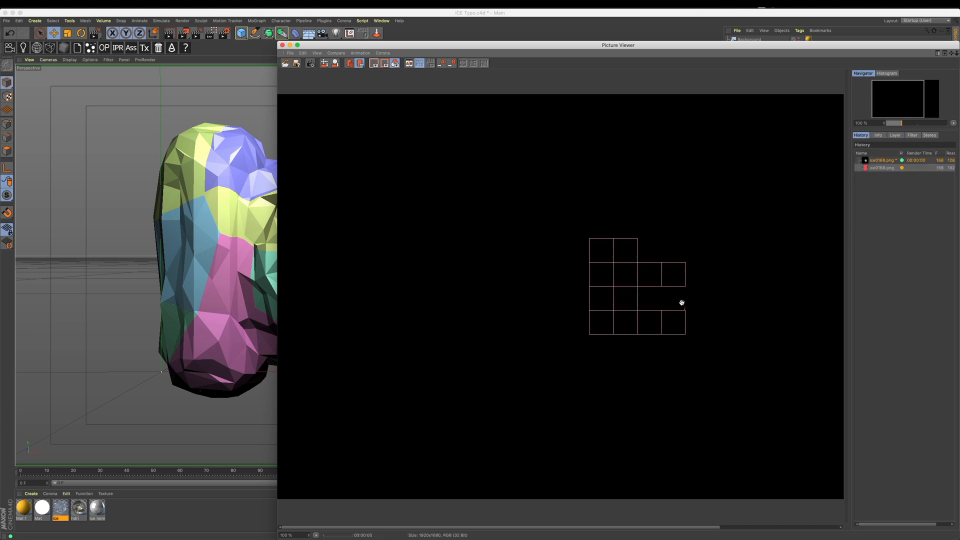
pyautogui.moveTo(735, 50); pyautogui.dragTo(601, 50)
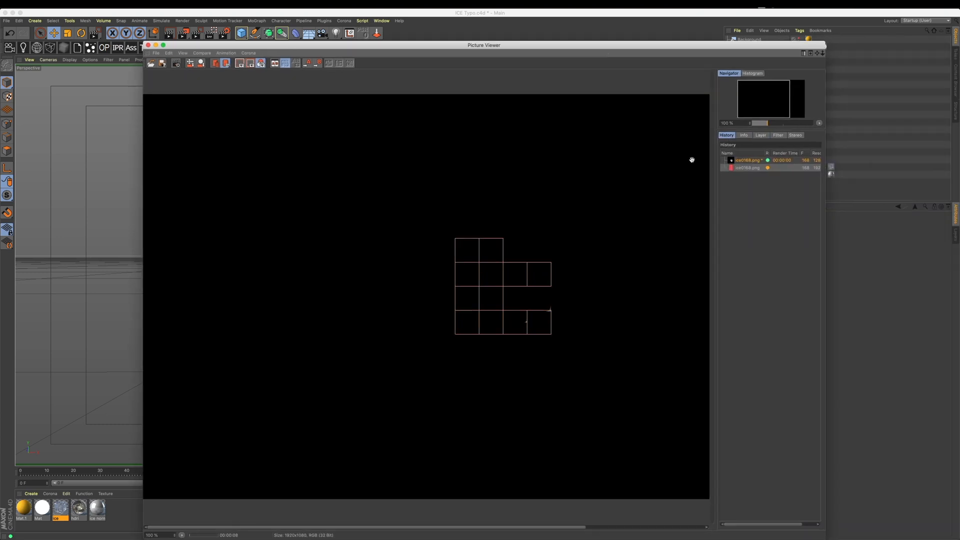
# Check the individual passes while the frame renders, from Refraction to Object Buffer 2, and return to the full image and history.
pyautogui.click(761, 135)
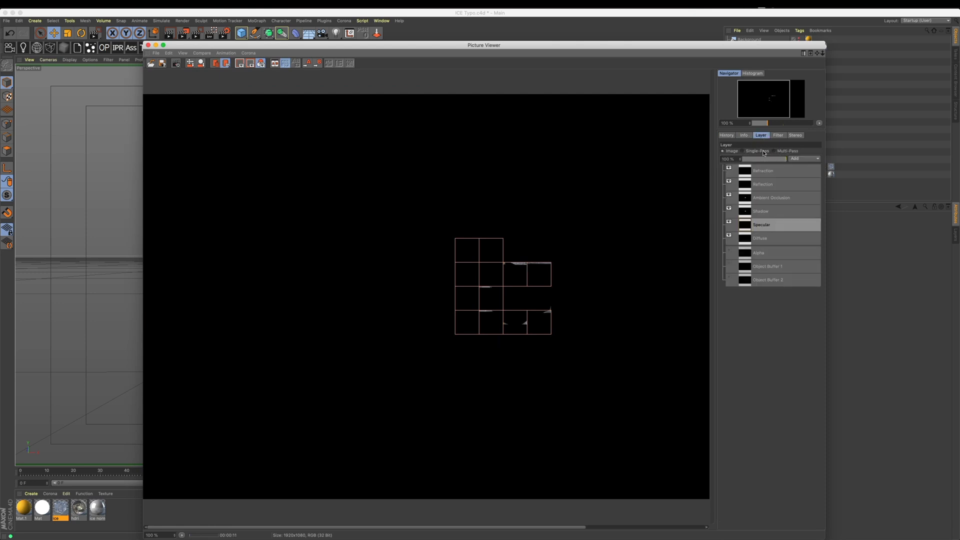
pyautogui.click(763, 172)
pyautogui.click(764, 186)
pyautogui.click(764, 197)
pyautogui.click(765, 224)
pyautogui.click(767, 239)
pyautogui.click(767, 252)
pyautogui.click(767, 266)
pyautogui.click(767, 280)
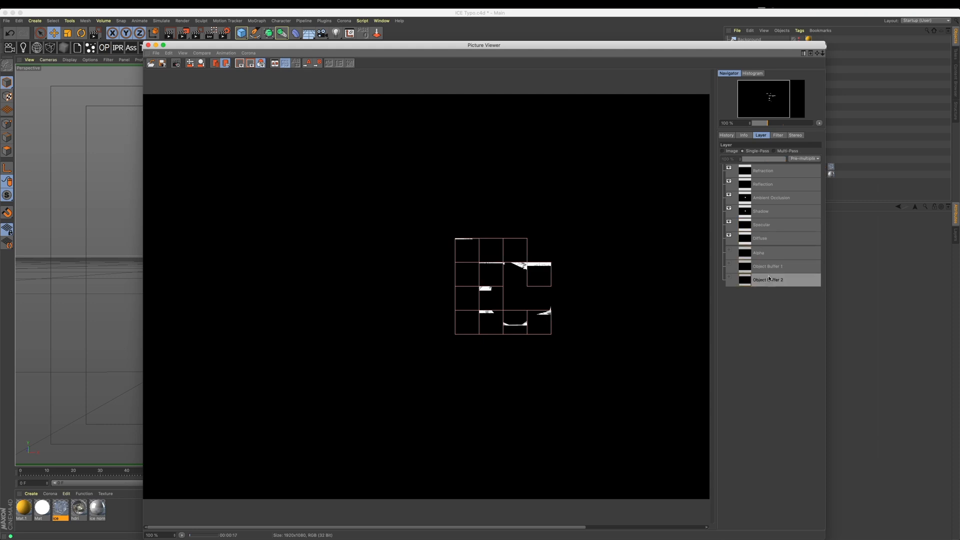
pyautogui.click(732, 151)
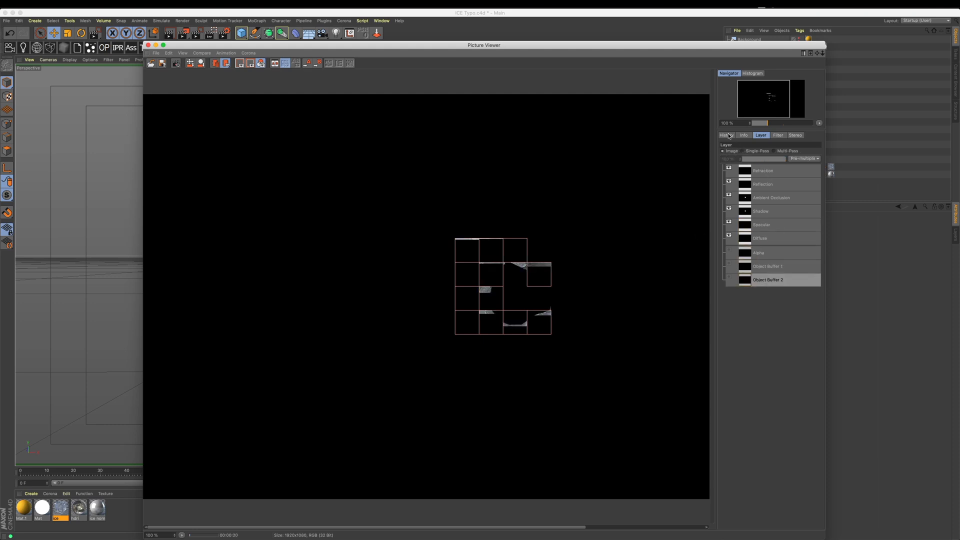
pyautogui.click(726, 135)
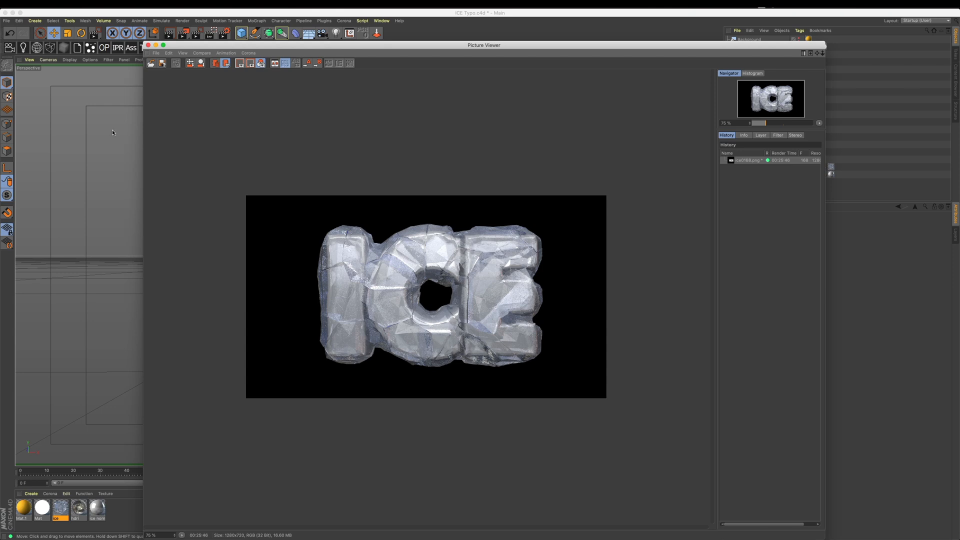
# Examine the finished render's Refraction, Reflection, Ambient Occlusion, Shadow, Specular, Diffuse and both Object Buffer passes one by one.
pyautogui.click(759, 136)
pyautogui.click(764, 172)
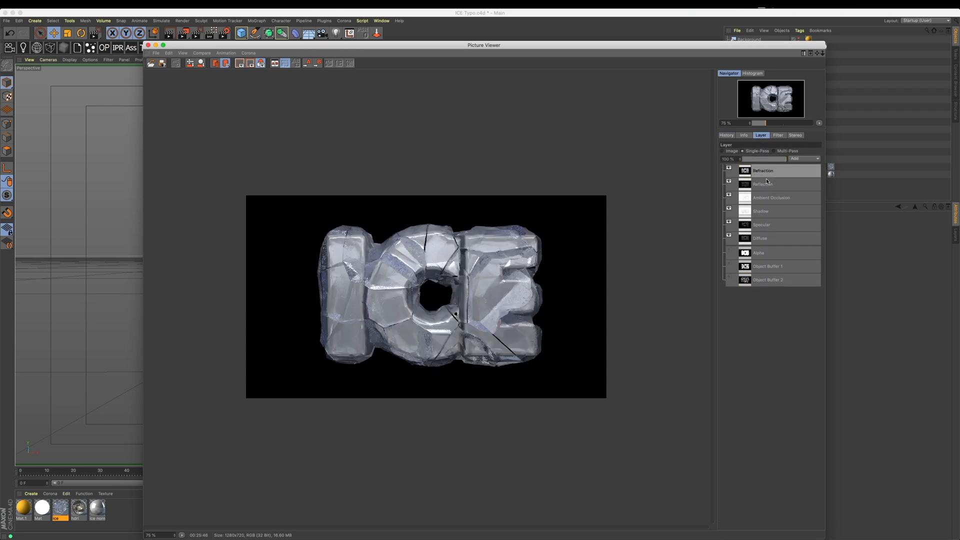
pyautogui.click(768, 186)
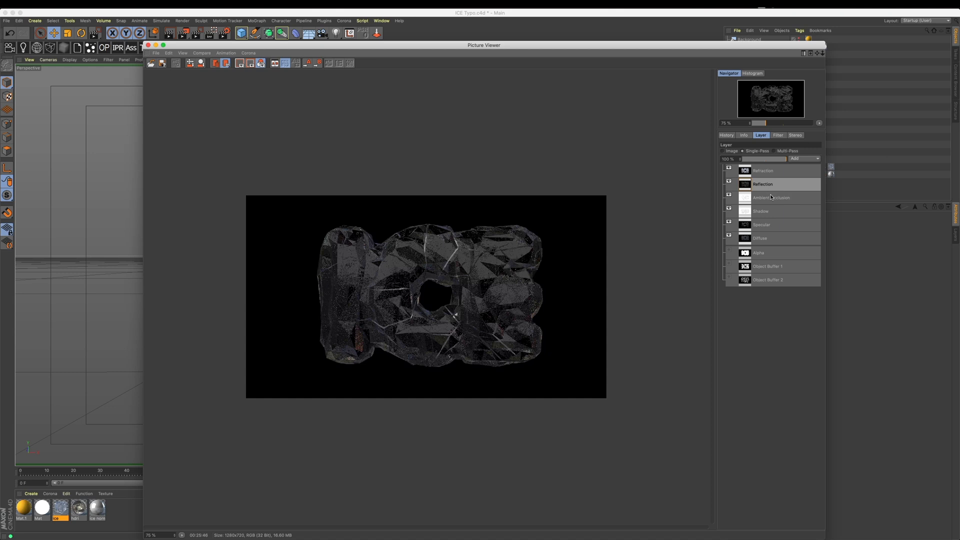
pyautogui.click(771, 199)
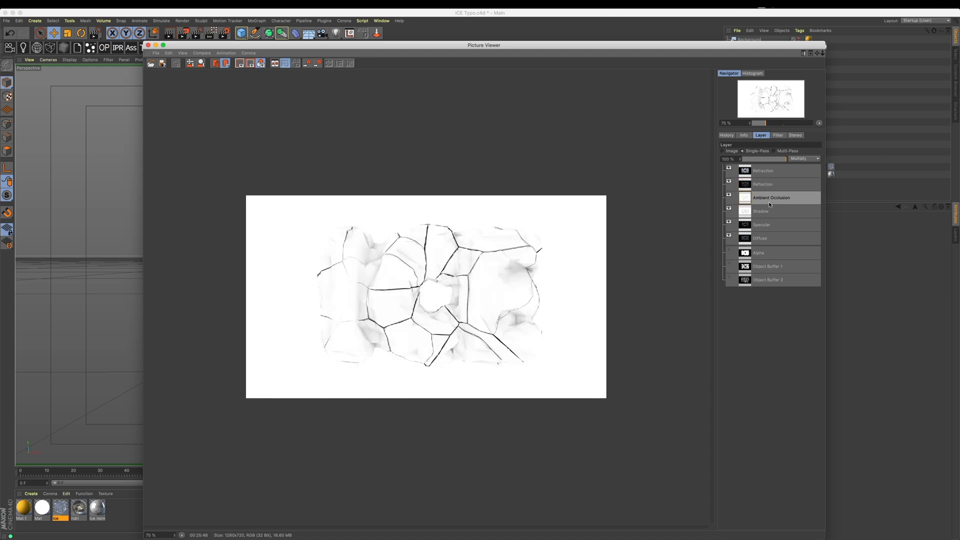
pyautogui.click(771, 212)
pyautogui.click(770, 225)
pyautogui.click(770, 238)
pyautogui.click(770, 266)
pyautogui.click(769, 279)
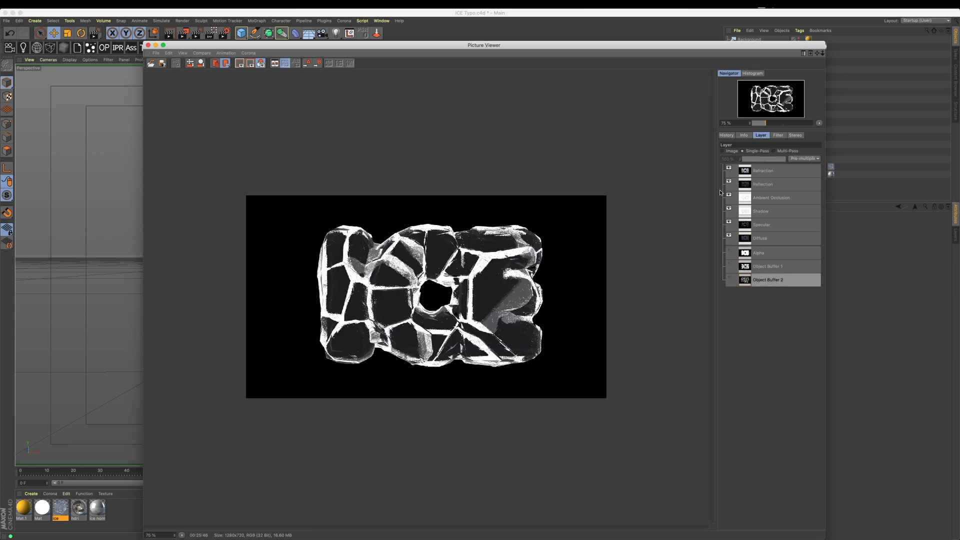
# Switch to After Effects and import all rendered pass images and ice0168.png from the ren folder as footage.
pyautogui.press('super+Tab')
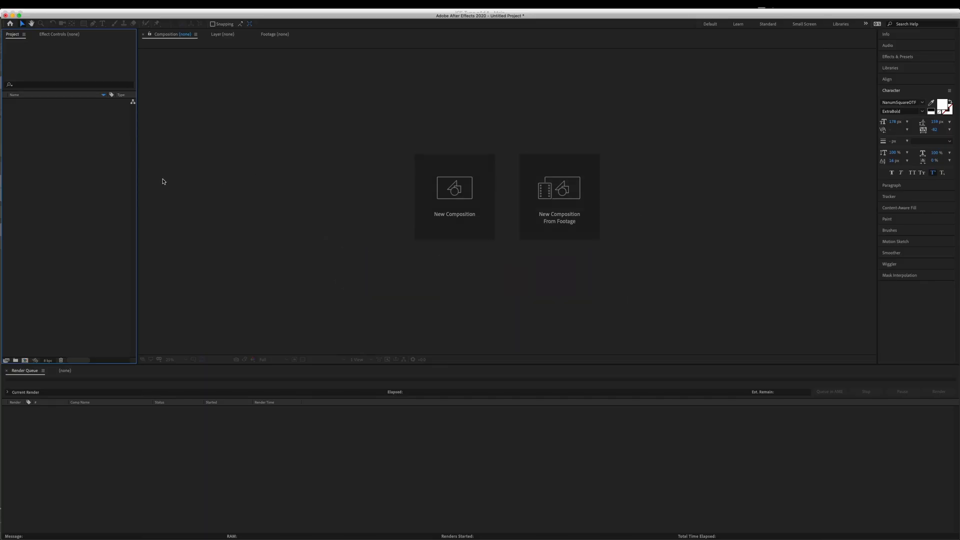
pyautogui.doubleClick(103, 176)
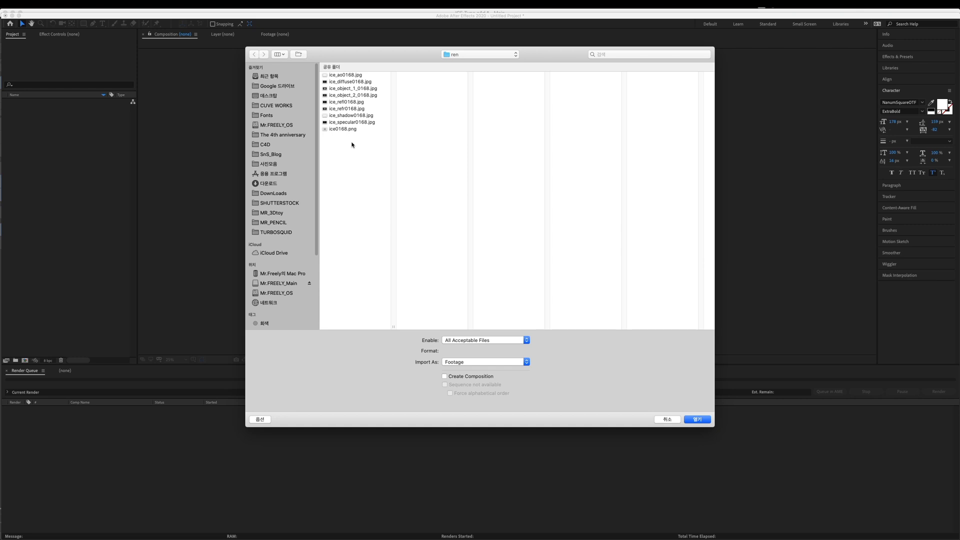
pyautogui.moveTo(351, 144); pyautogui.dragTo(328, 58)
pyautogui.press('Return')
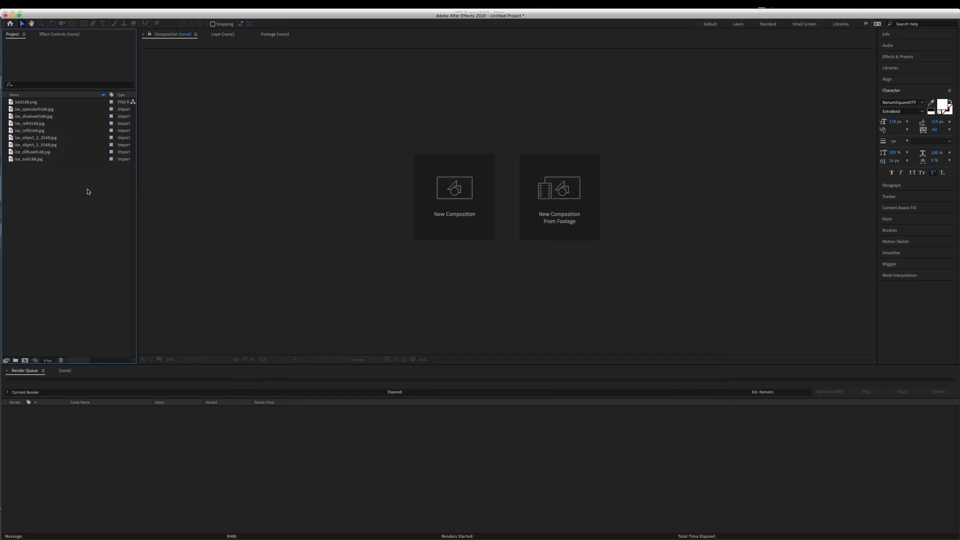
# Preview the imported pass images one after another, from ice_ao0168.jpg up to ice_specular0168.jpg.
pyautogui.click(37, 159)
pyautogui.click(37, 151)
pyautogui.click(37, 138)
pyautogui.click(37, 130)
pyautogui.click(37, 123)
pyautogui.click(36, 115)
pyautogui.click(36, 109)
# Create a new composition from ice0168.png.
pyautogui.click(35, 102)
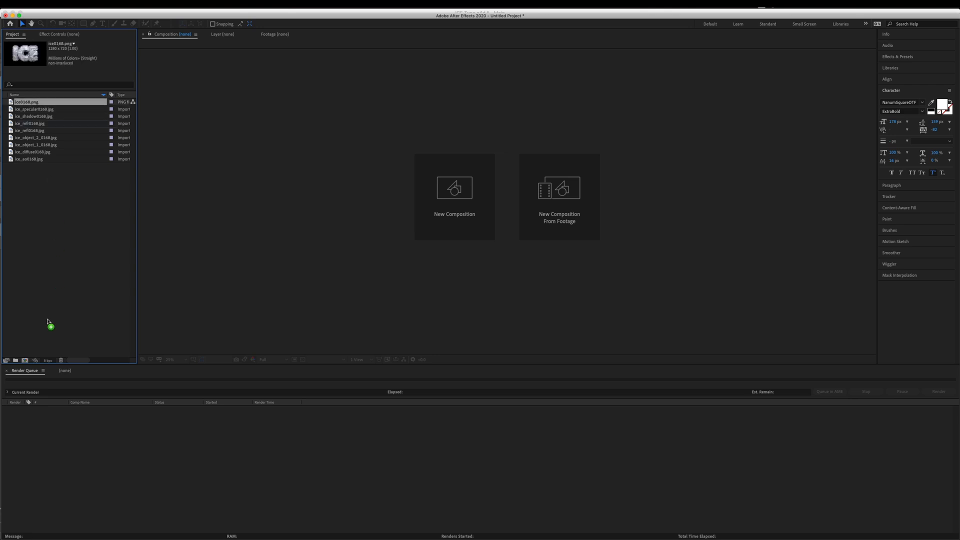
pyautogui.moveTo(24, 362); pyautogui.dragTo(24, 361)
pyautogui.scroll(4, 476, 244)
pyautogui.scroll(-1, 476, 243)
pyautogui.click(420, 414)
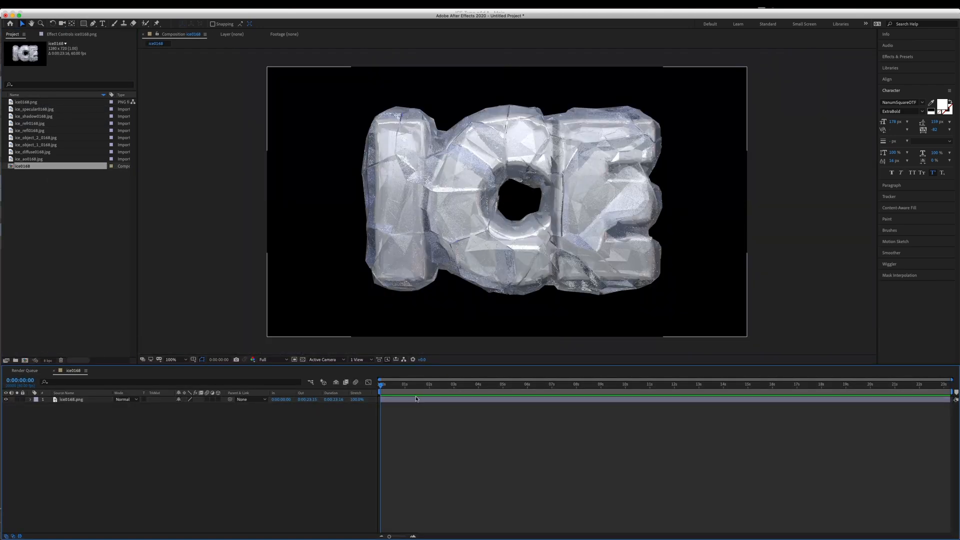
# Create a 1280 x 720 px dark purple solid named bg beneath the ice0168.png layer.
pyautogui.click(418, 399)
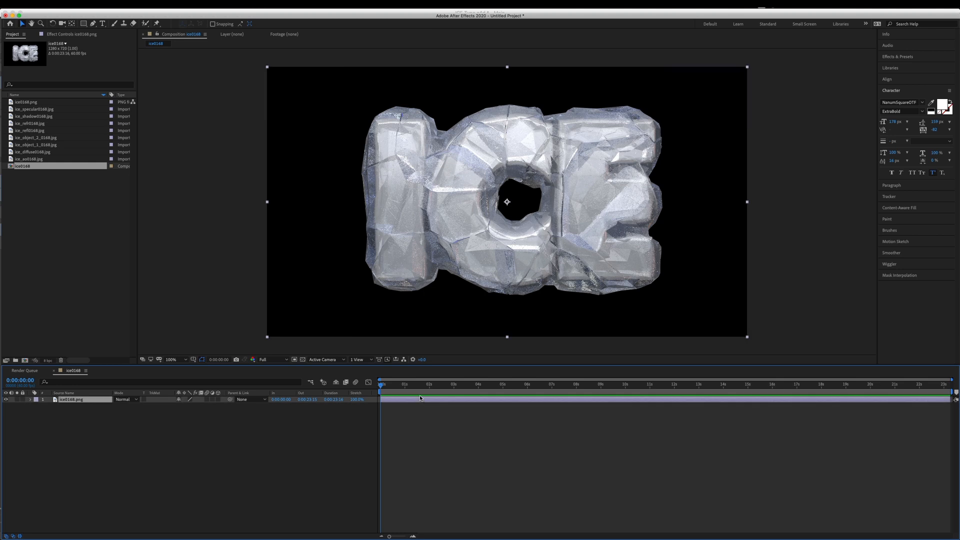
pyautogui.press('super+y')
pyautogui.click(148, 191)
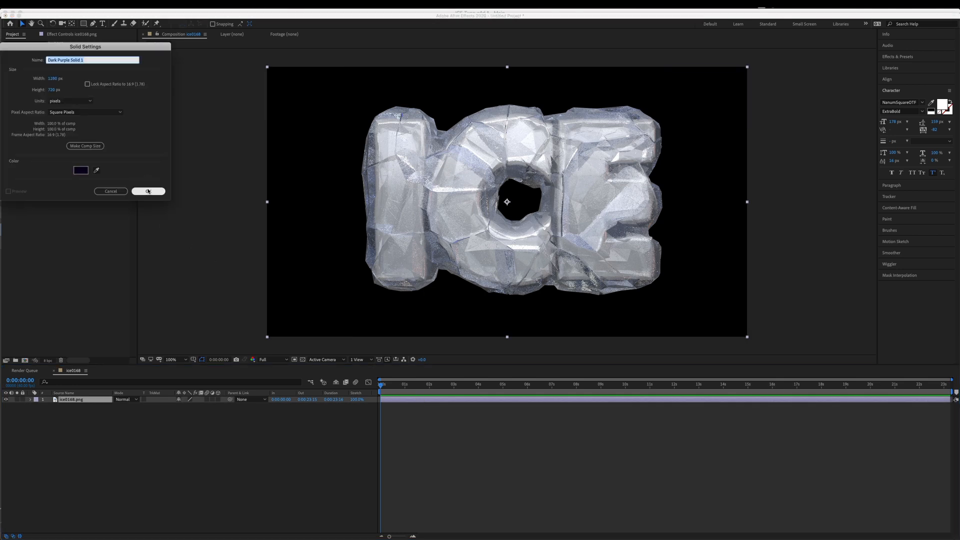
pyautogui.write('T')
pyautogui.click(150, 191)
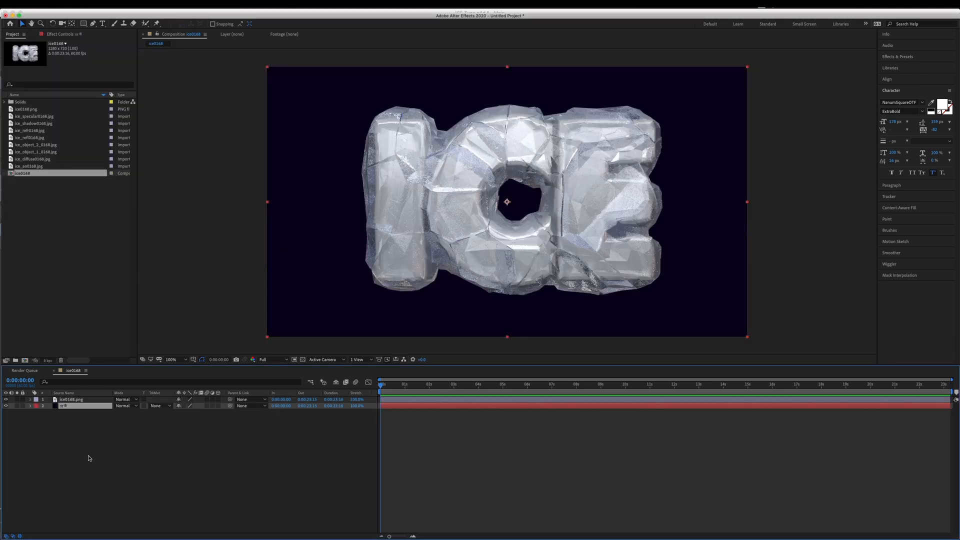
pyautogui.press('super+shift+y')
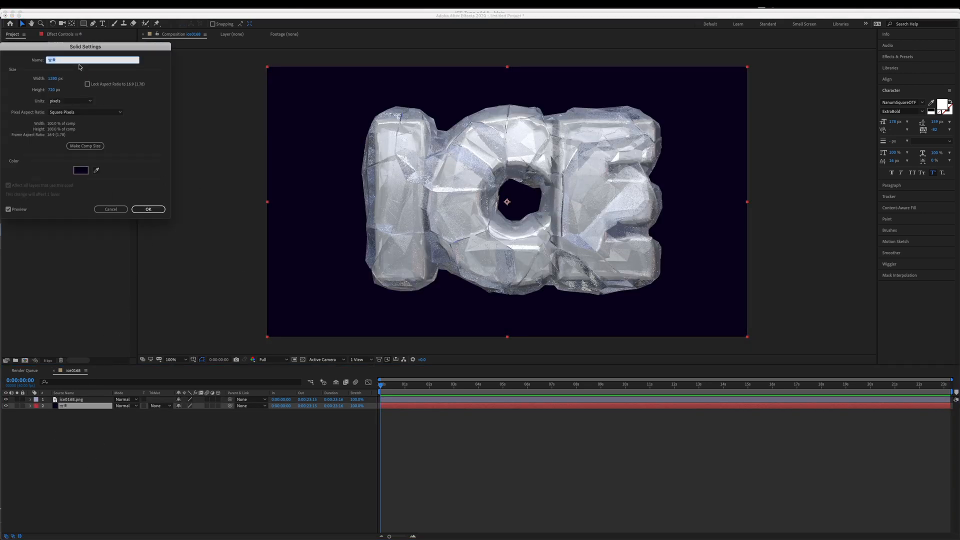
pyautogui.write('bg')
pyautogui.press('Return')
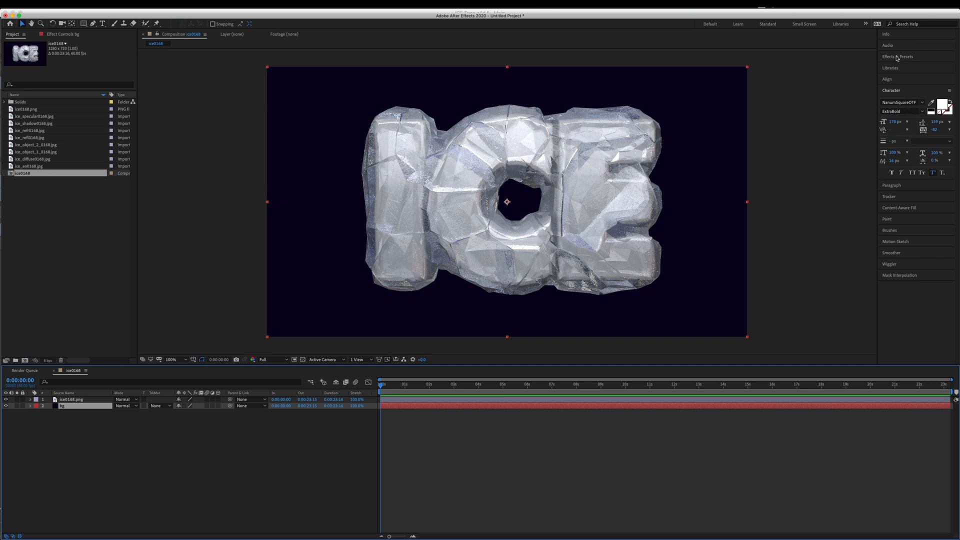
# Apply the Gradient Ramp effect to the bg solid and set its Ramp Shape to Radial Ramp.
pyautogui.click(897, 57)
pyautogui.click(891, 66)
pyautogui.write('ramp')
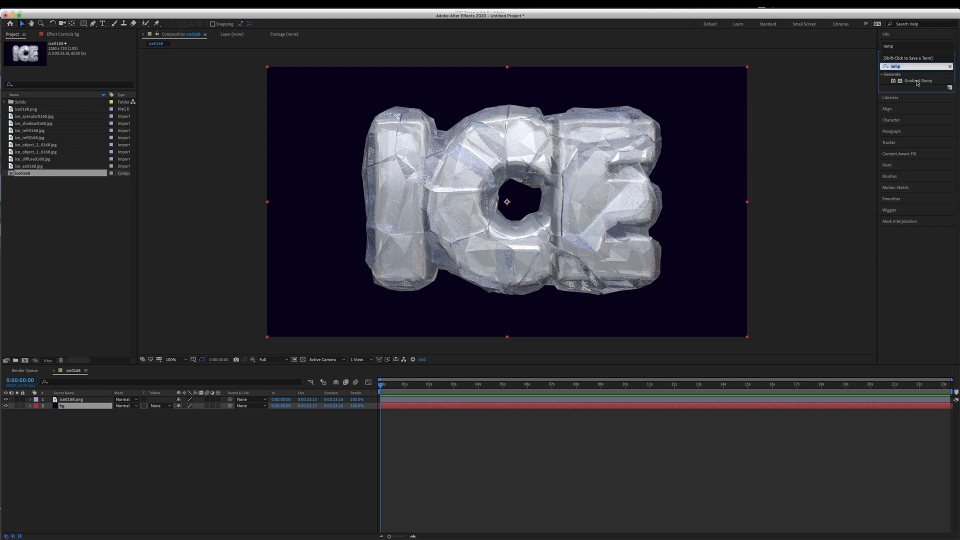
pyautogui.doubleClick(917, 81)
pyautogui.click(100, 81)
pyautogui.click(98, 95)
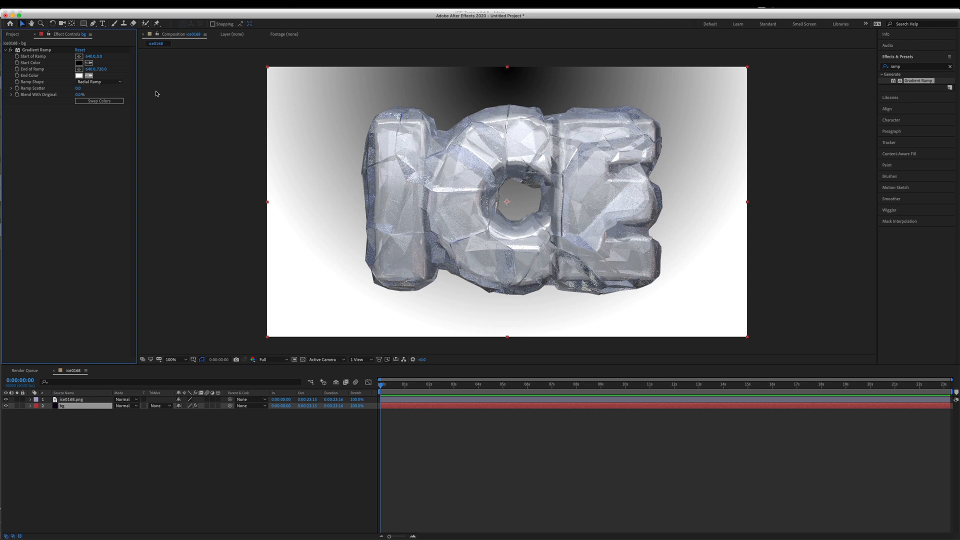
# Place the radial ramp's start point near the composition's centre and its end point beyond the composition's upper-left corner.
pyautogui.click(78, 69)
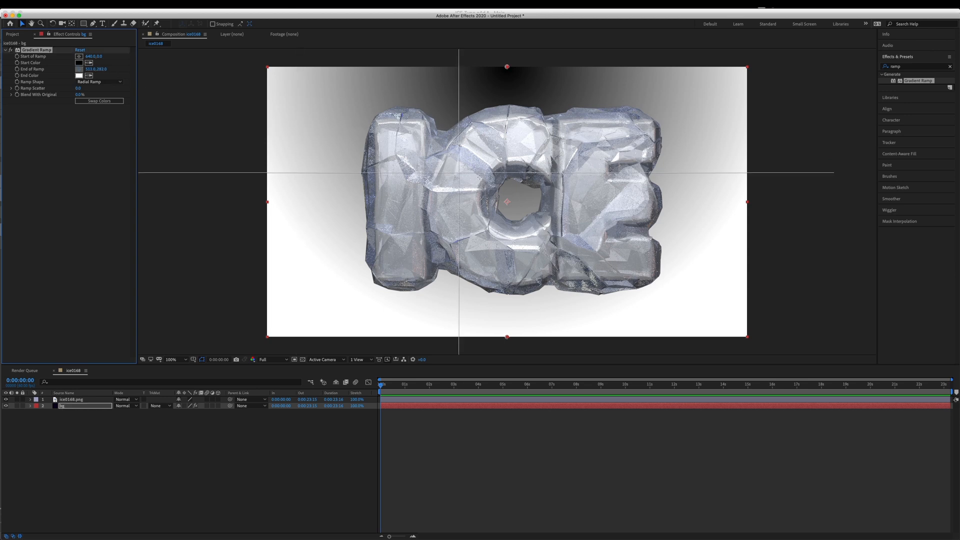
pyautogui.click(505, 196)
pyautogui.moveTo(507, 74); pyautogui.dragTo(527, 121)
pyautogui.press('super+z')
pyautogui.moveTo(507, 66); pyautogui.dragTo(346, 113)
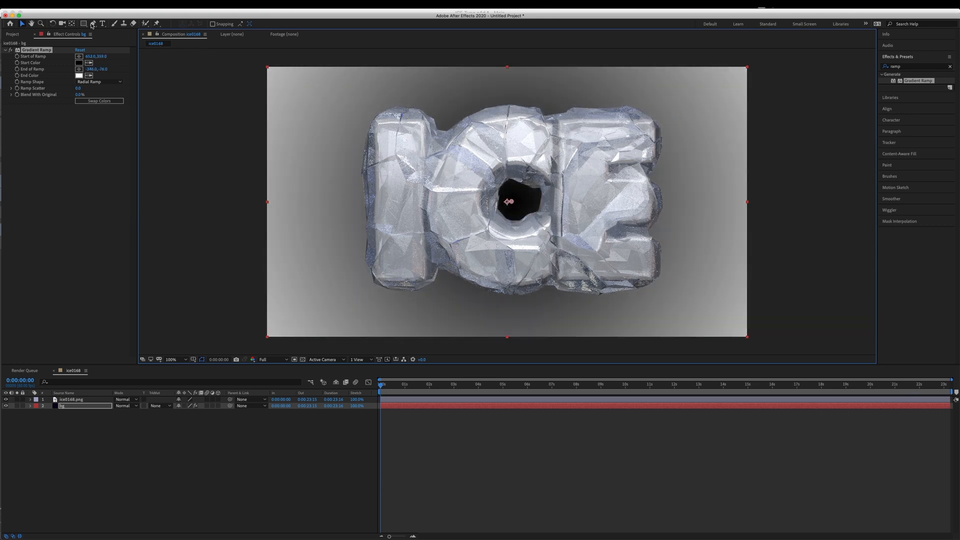
# Set the Gradient Ramp's start colour on the bg solid to bright blue (0094FF).
pyautogui.click(79, 62)
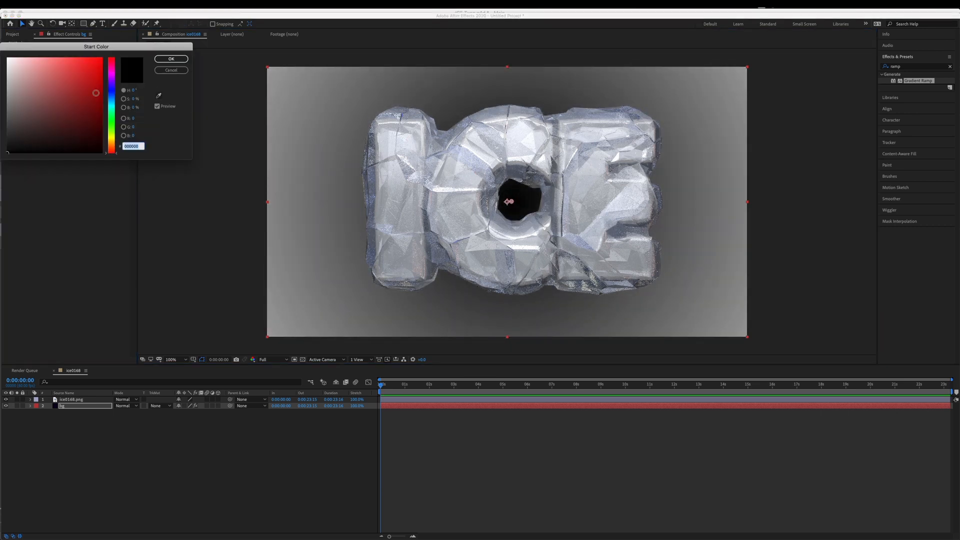
pyautogui.moveTo(108, 120); pyautogui.dragTo(108, 100)
pyautogui.click(102, 58)
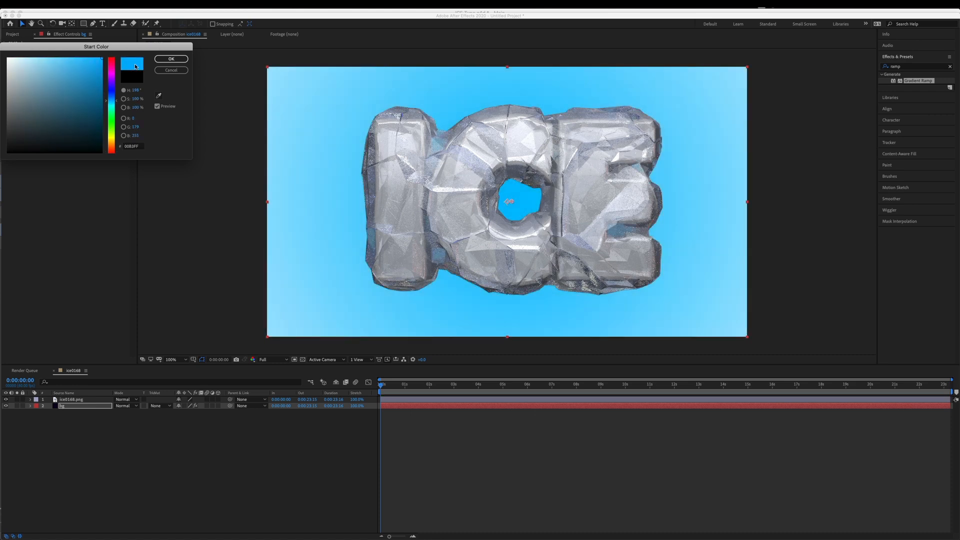
pyautogui.click(112, 99)
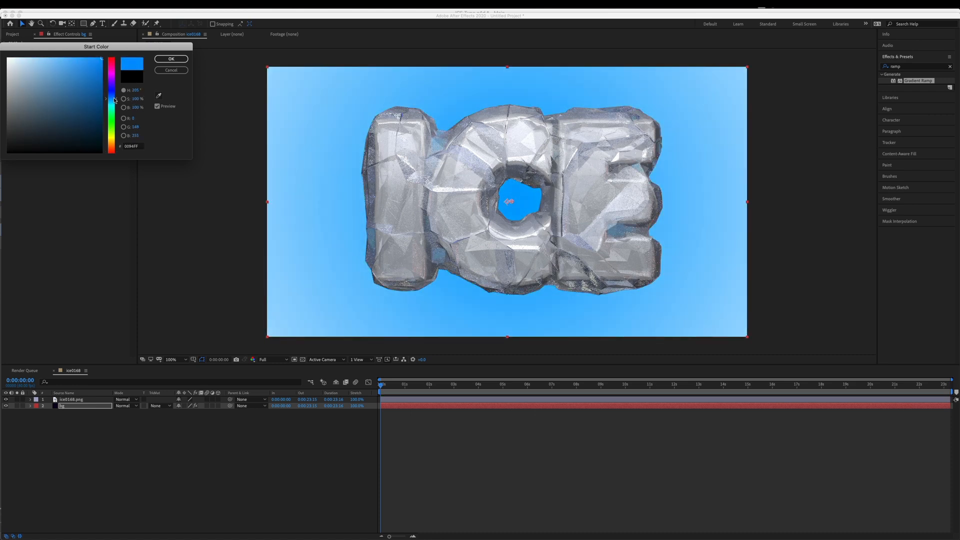
pyautogui.click(169, 60)
# Set the Gradient Ramp's end colour to dark navy blue (0B2637).
pyautogui.click(86, 76)
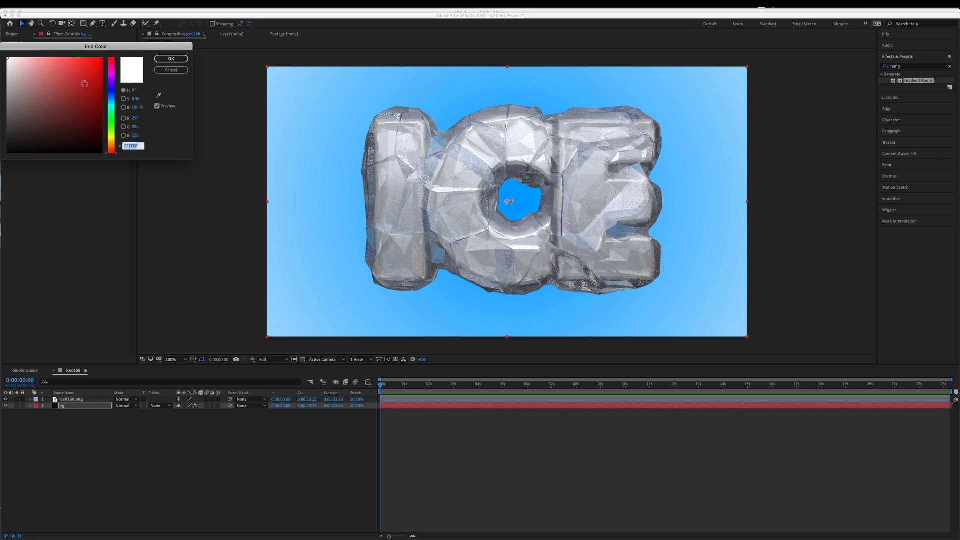
pyautogui.click(82, 132)
pyautogui.click(109, 99)
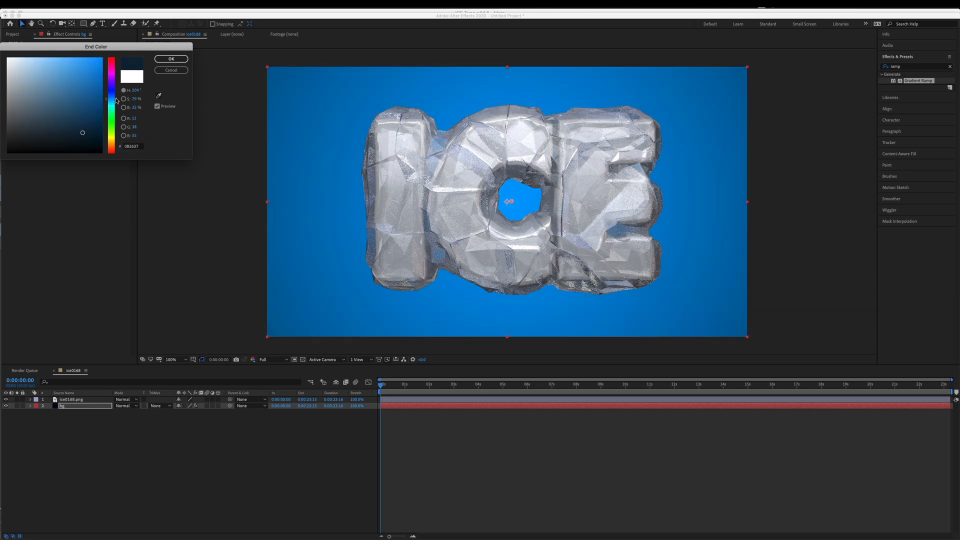
pyautogui.click(171, 59)
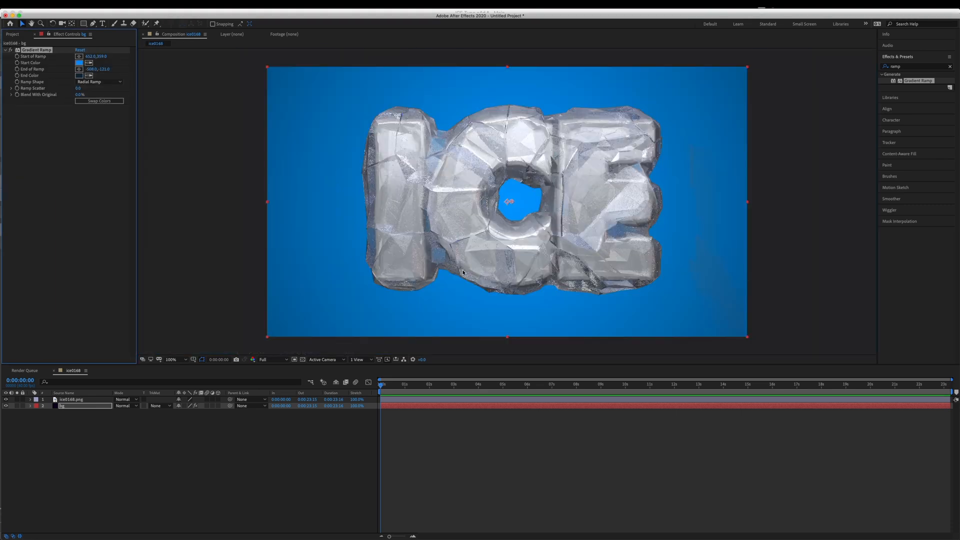
# Add ice_shadow0168.jpg and ice_ao0168.jpg to the composition above the ice0168.png layer.
pyautogui.press('super+0')
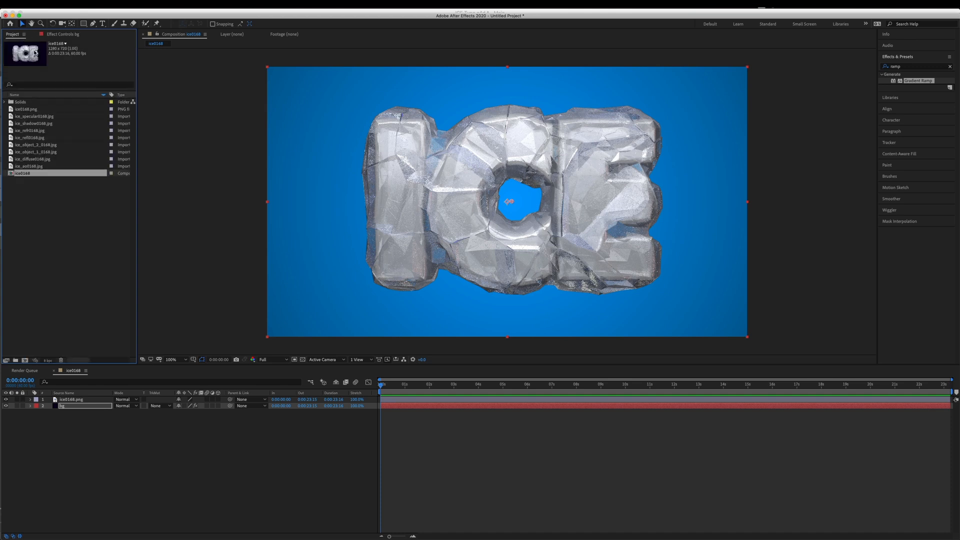
pyautogui.click(33, 109)
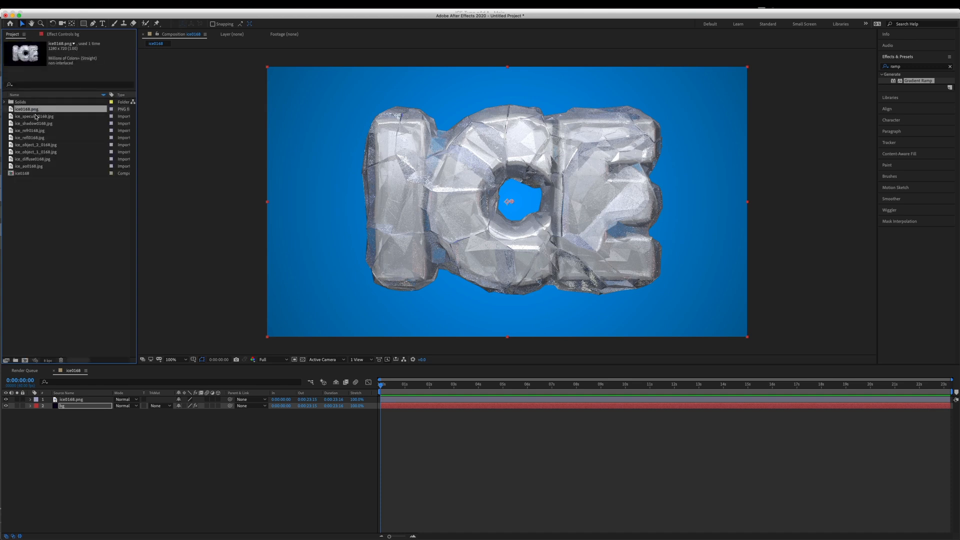
pyautogui.click(43, 123)
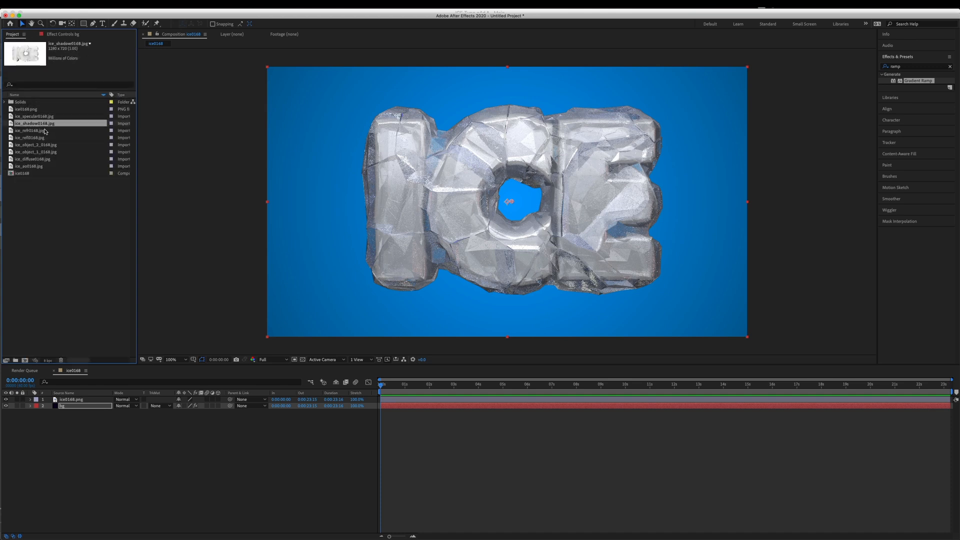
pyautogui.keyDown('super'); pyautogui.click(43, 166); pyautogui.keyUp('super')
pyautogui.moveTo(42, 168); pyautogui.dragTo(73, 400)
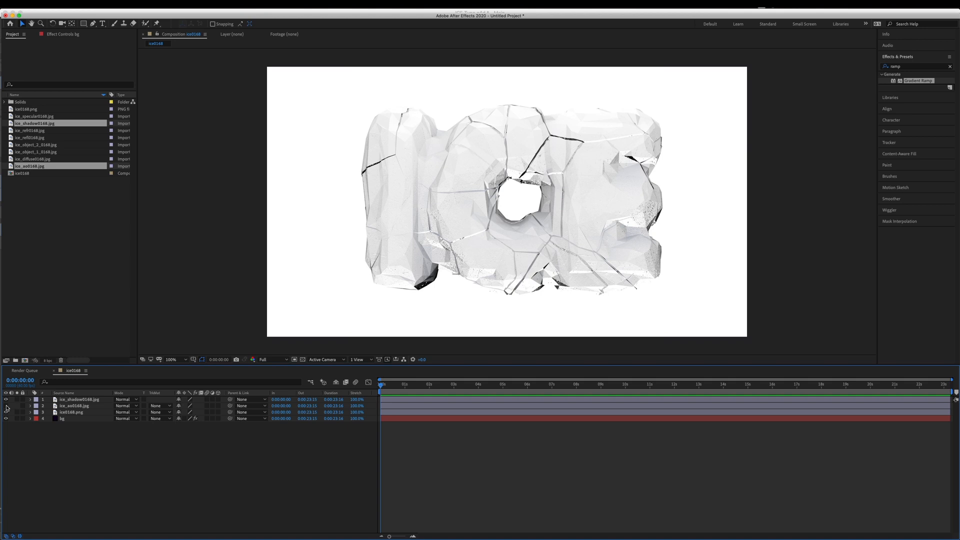
# Hide the shadow layer, then blend the ice_ao0168.jpg layer with Multiply at about half opacity.
pyautogui.click(5, 399)
pyautogui.click(70, 406)
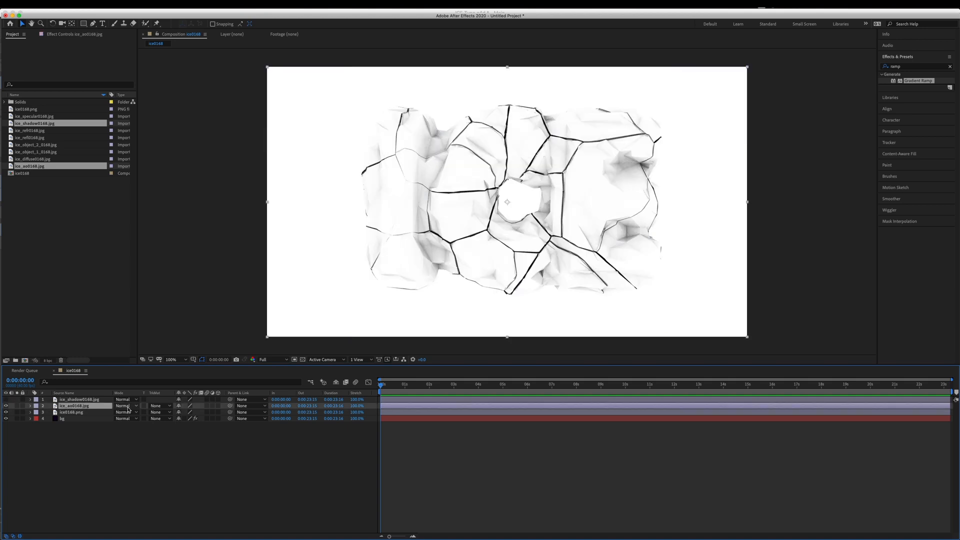
pyautogui.click(128, 409)
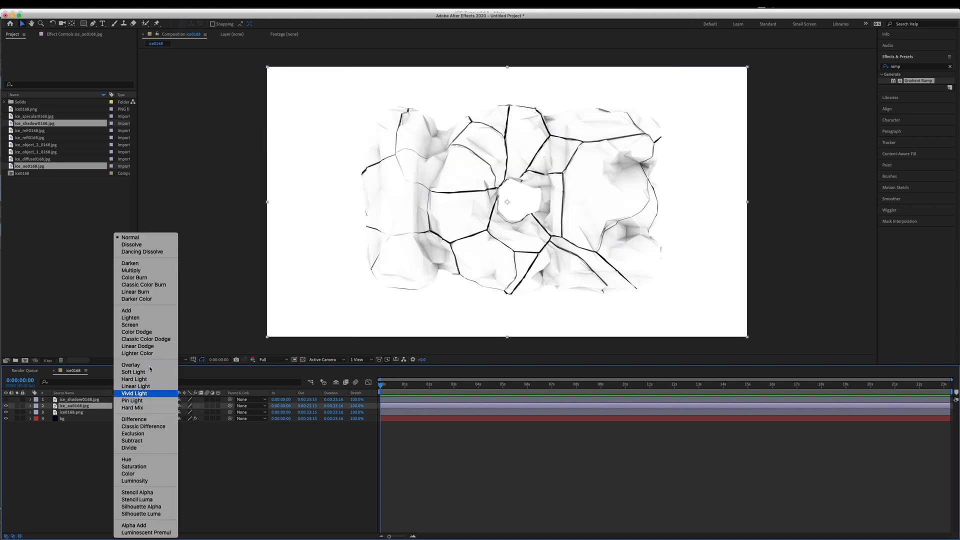
pyautogui.click(152, 271)
pyautogui.press('.')
pyautogui.press(',')
pyautogui.press('.')
pyautogui.press(',')
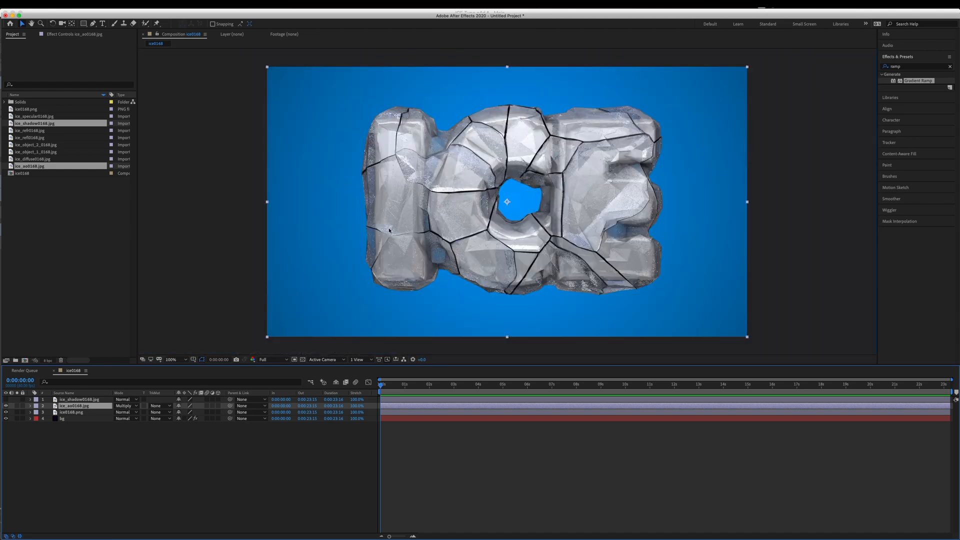
pyautogui.press('t')
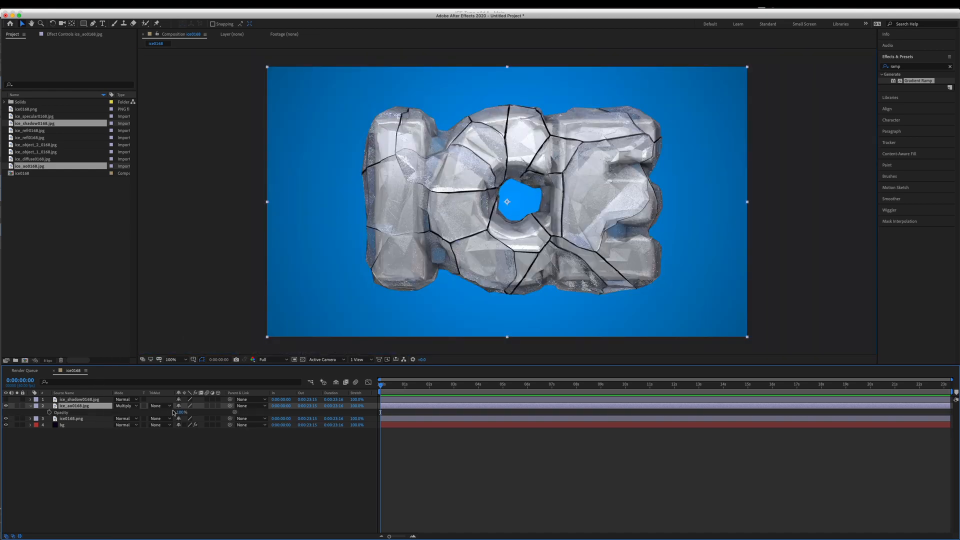
pyautogui.moveTo(179, 414); pyautogui.dragTo(54, 416)
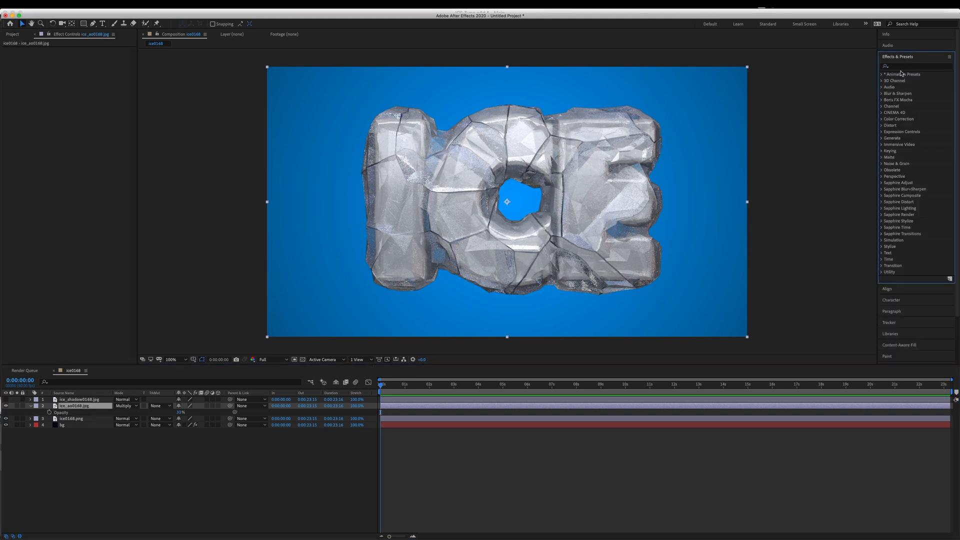
# Apply Hue/Saturation to the ice_ao0168.jpg layer and colorize it blue, with a hue of about 221° and a saturation of about 75.
pyautogui.click(902, 67)
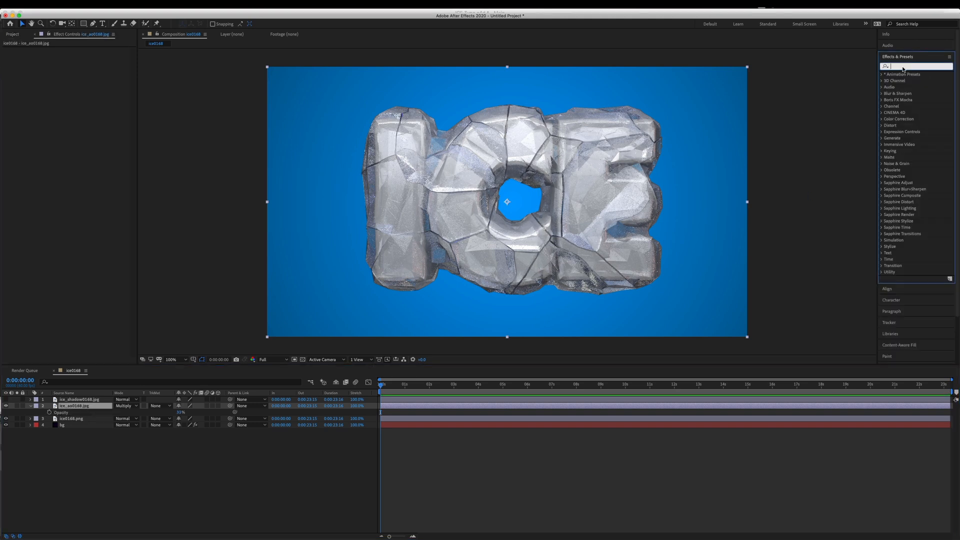
pyautogui.write('hue')
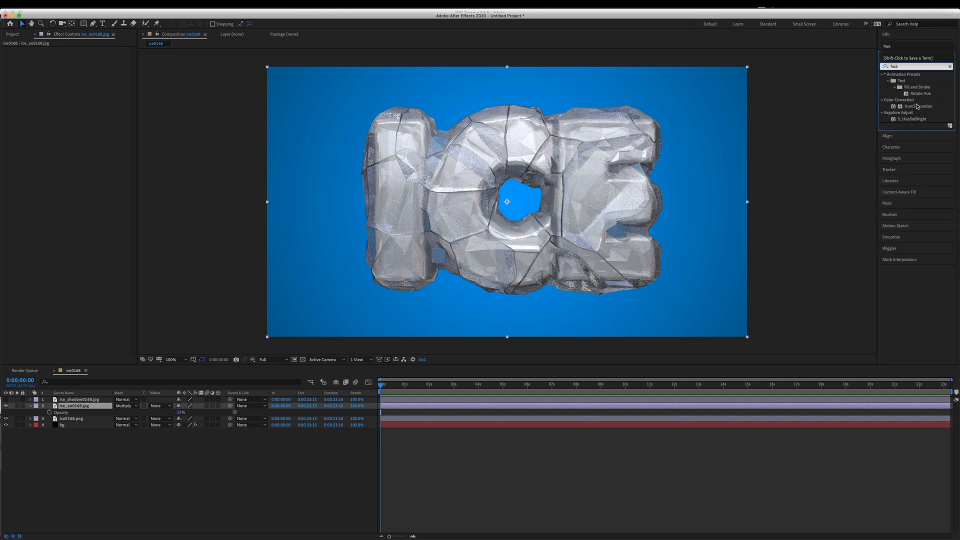
pyautogui.doubleClick(917, 106)
pyautogui.click(77, 141)
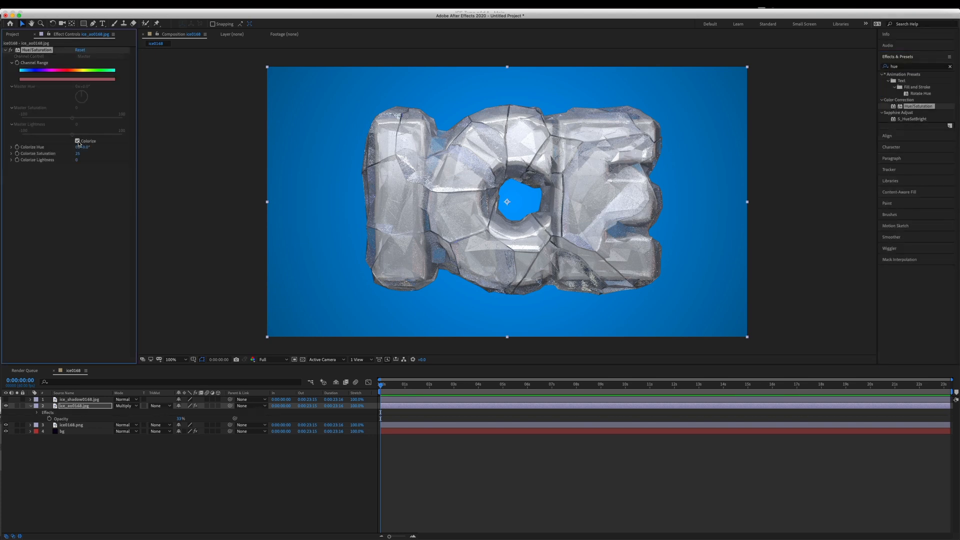
pyautogui.moveTo(79, 154); pyautogui.dragTo(173, 148)
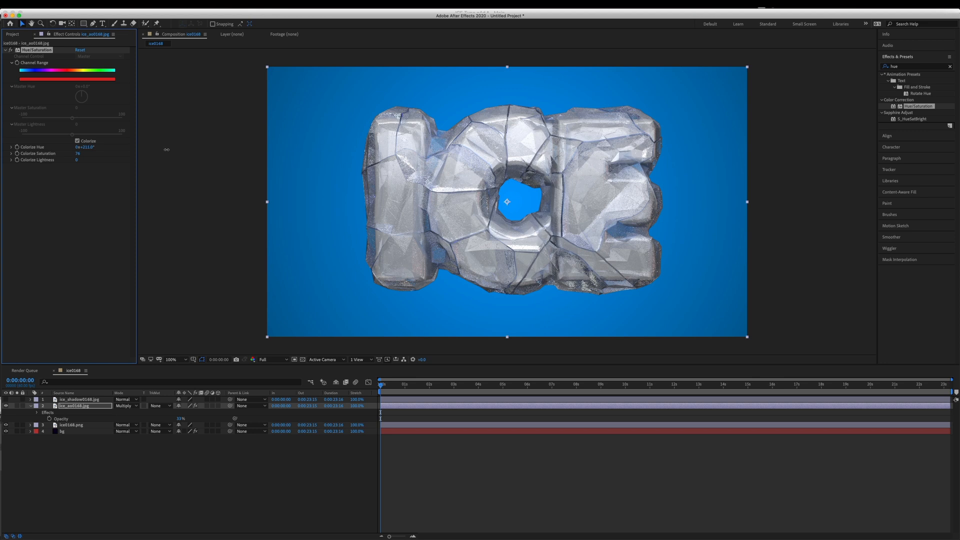
# Show the ice_shadow0168.jpg layer, blend it with Multiply and compare the image with the layer on and off.
pyautogui.click(53, 400)
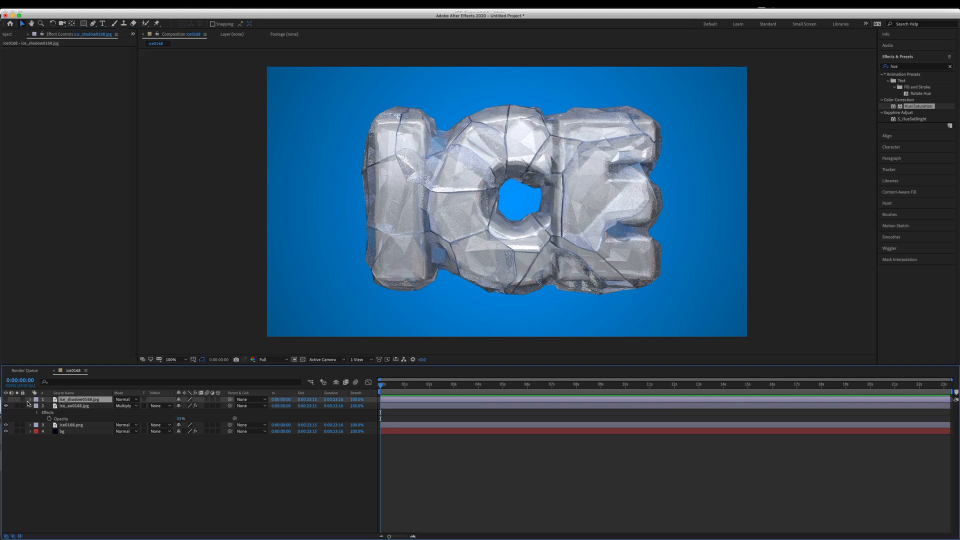
pyautogui.click(6, 399)
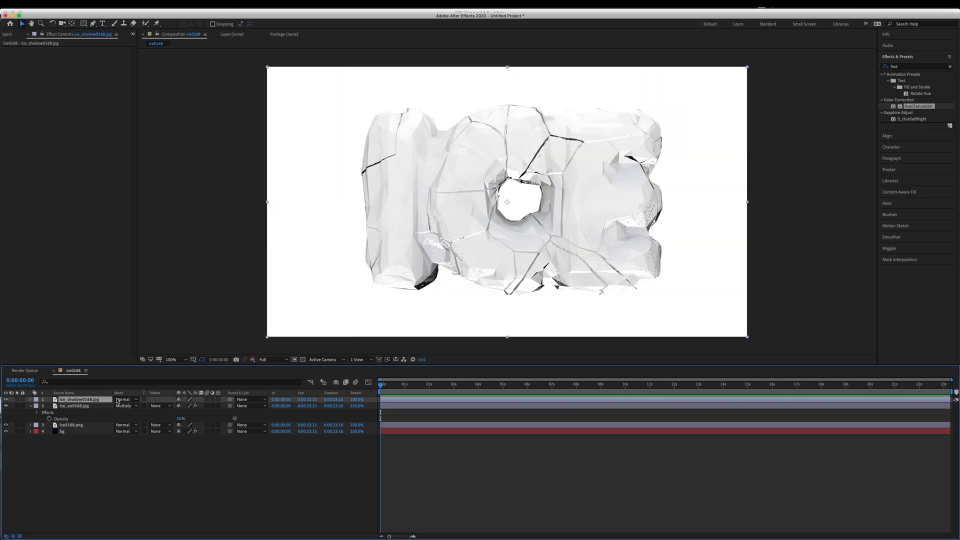
pyautogui.click(125, 400)
pyautogui.press('Return')
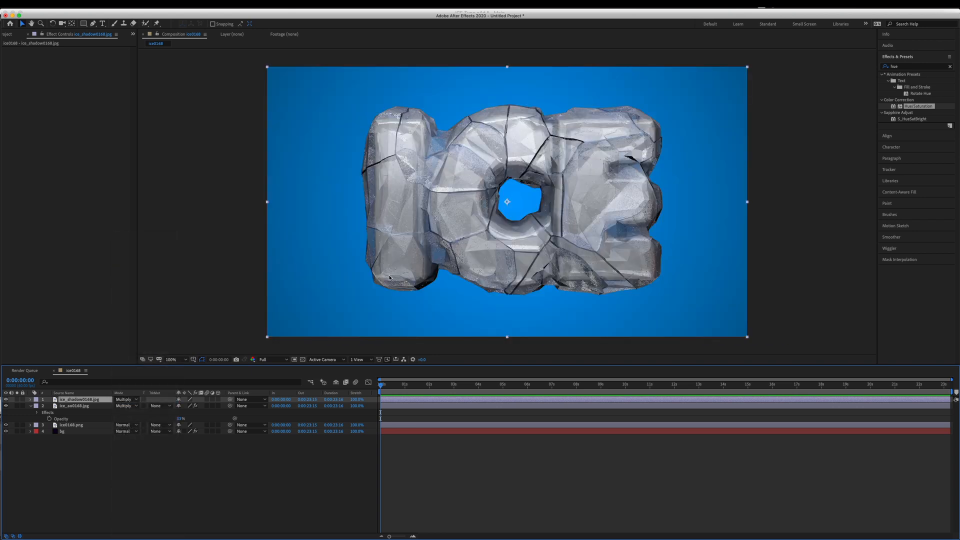
pyautogui.click(6, 399)
pyautogui.click(6, 400)
pyautogui.click(6, 399)
pyautogui.click(6, 399)
pyautogui.click(6, 399)
pyautogui.click(6, 399)
# Apply Hue/Saturation to the ice_shadow0168.jpg layer and colorize it blue, with a hue of -149° and a raised saturation.
pyautogui.doubleClick(924, 106)
pyautogui.click(77, 141)
pyautogui.moveTo(79, 146)
pyautogui.mouseDown()
pyautogui.moveTo(83, 158)
pyautogui.moveTo(87, 148)
pyautogui.mouseUp()
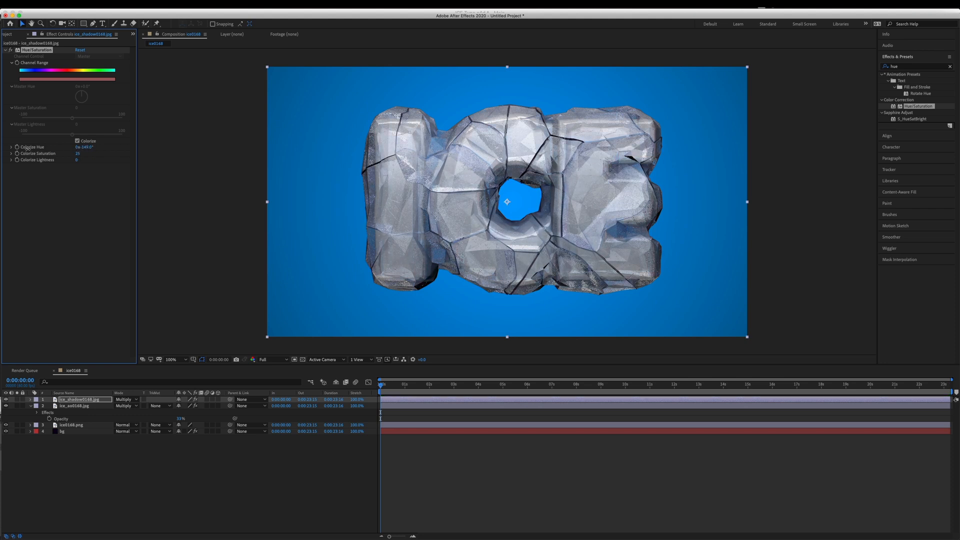
pyautogui.moveTo(77, 153); pyautogui.dragTo(108, 154)
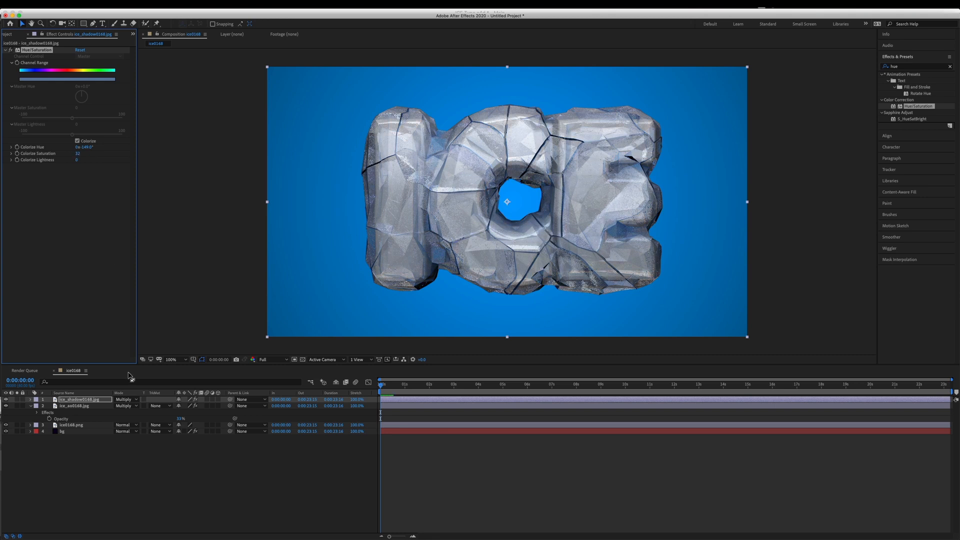
# Preview the ice_diffuse0168.jpg pass in the footage viewer and return to the ice0168 composition.
pyautogui.click(10, 34)
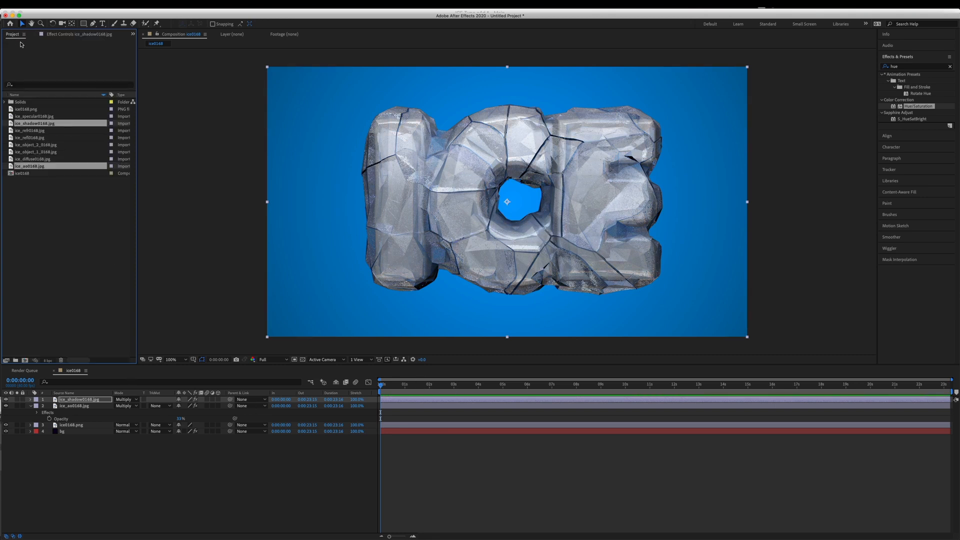
pyautogui.click(109, 442)
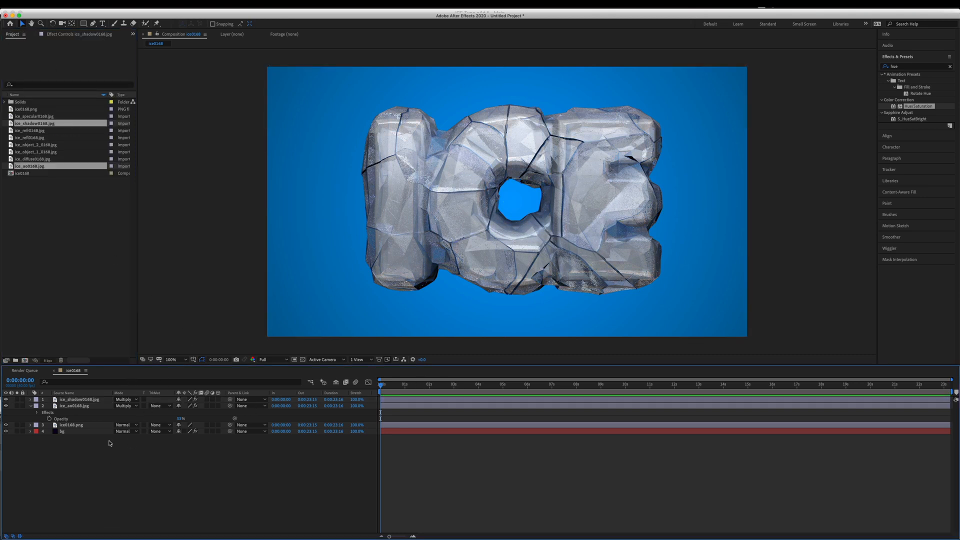
pyautogui.click(46, 158)
pyautogui.doubleClick(48, 160)
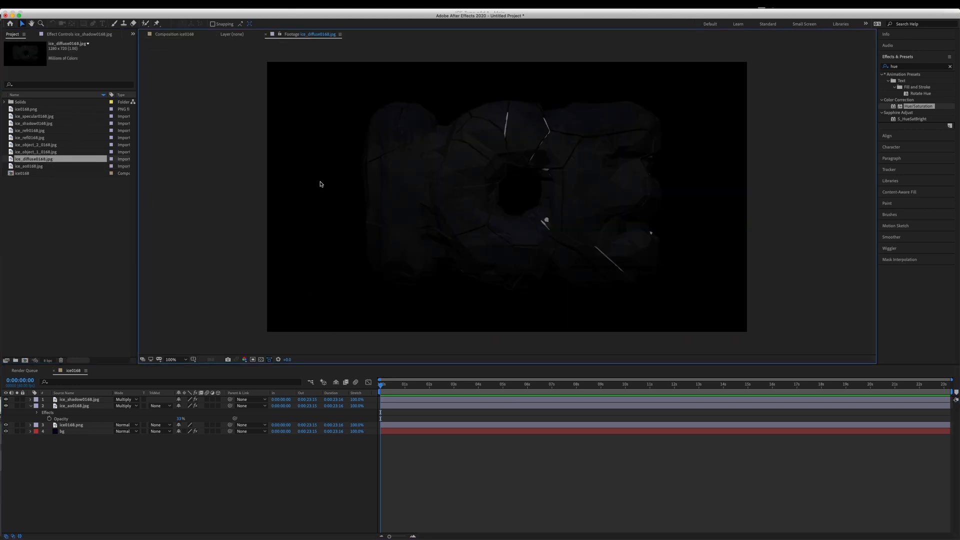
pyautogui.click(175, 34)
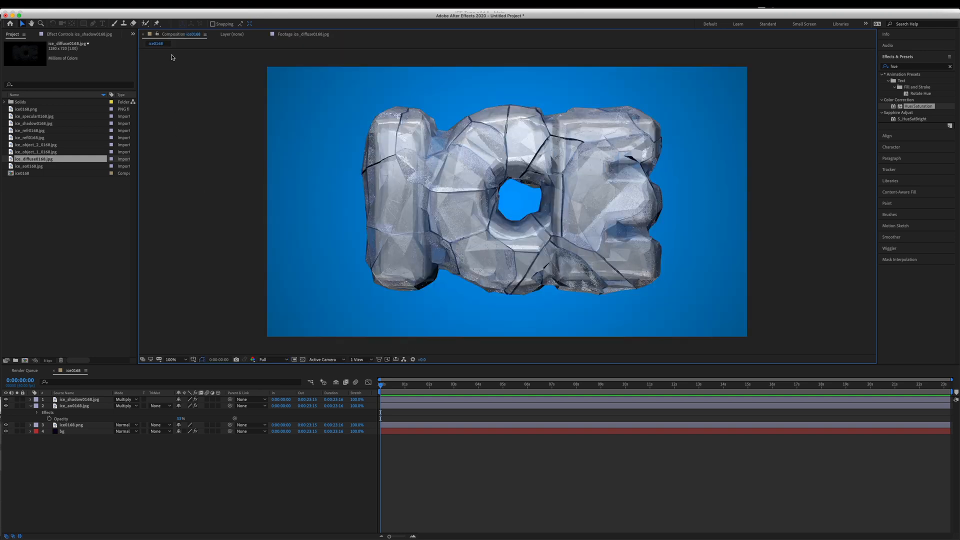
# Add ice_specular0168.jpg, ice_refr0168.jpg and ice_refl0168.jpg to the composition above the shadow layer.
pyautogui.click(39, 138)
pyautogui.hotkey('shift', 'Up')
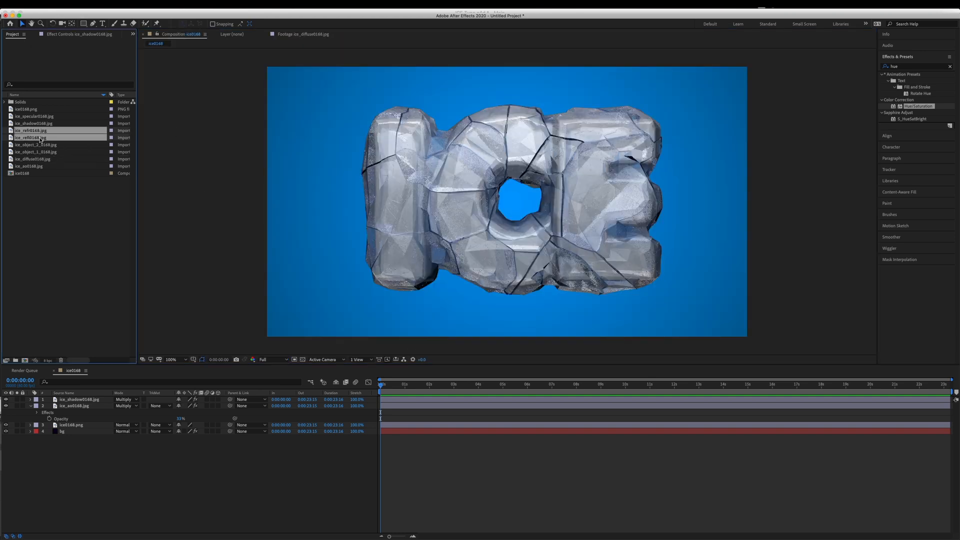
pyautogui.keyDown('super'); pyautogui.click(43, 116); pyautogui.keyUp('super')
pyautogui.moveTo(43, 116); pyautogui.dragTo(82, 399)
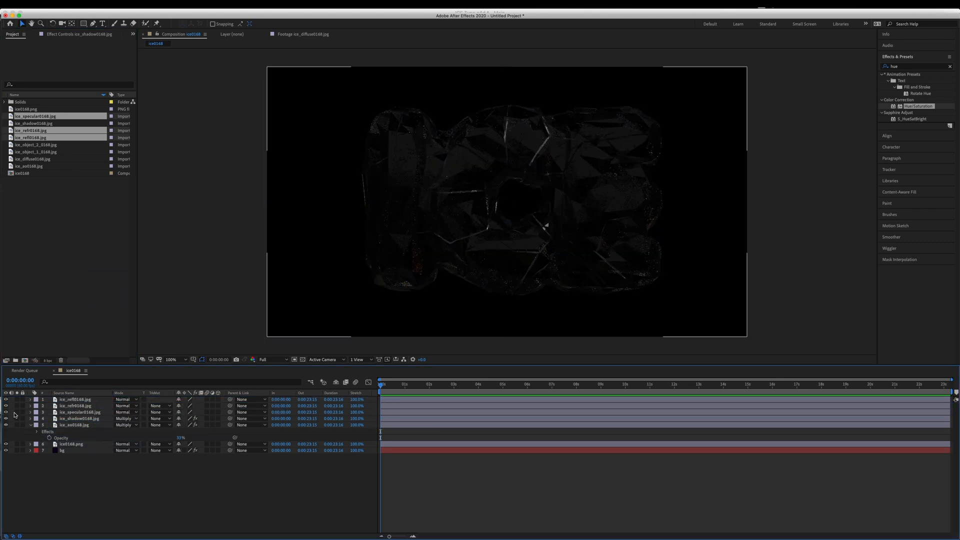
# With the ice_refl0168.jpg and ice_refr0168.jpg layers hidden, blend the ice_specular0168.jpg layer with Add and compare it on and off.
pyautogui.moveTo(5, 413); pyautogui.dragTo(7, 400)
pyautogui.click(65, 413)
pyautogui.click(7, 413)
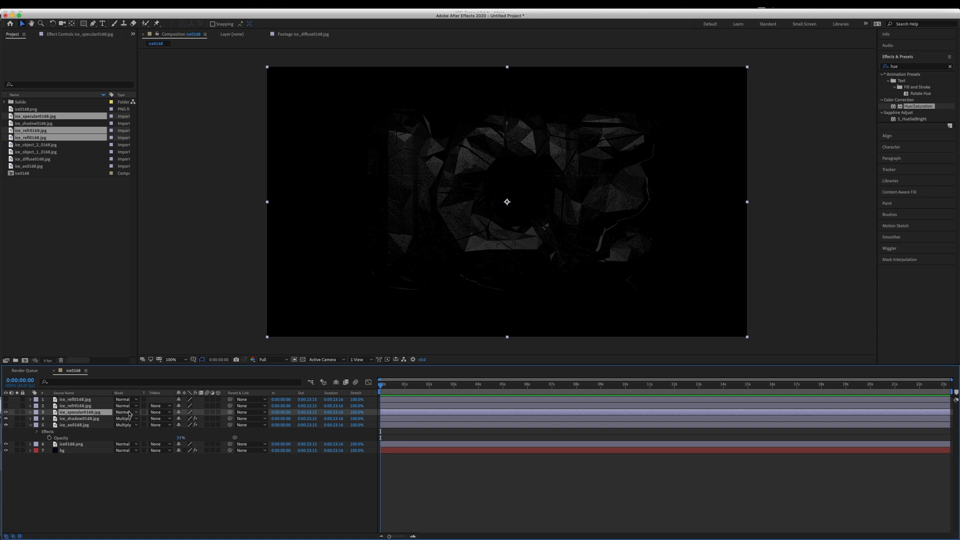
pyautogui.click(131, 412)
pyautogui.click(153, 310)
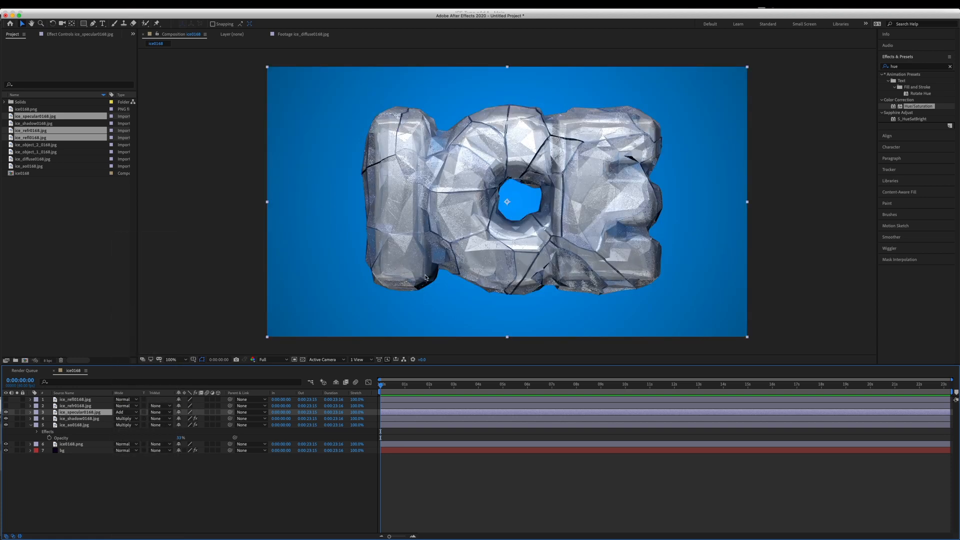
pyautogui.click(6, 412)
pyautogui.click(6, 413)
pyautogui.click(6, 412)
pyautogui.click(6, 413)
pyautogui.click(6, 412)
pyautogui.click(6, 413)
# Show the ice_refr0168.jpg layer and set its blending mode to Add.
pyautogui.click(6, 406)
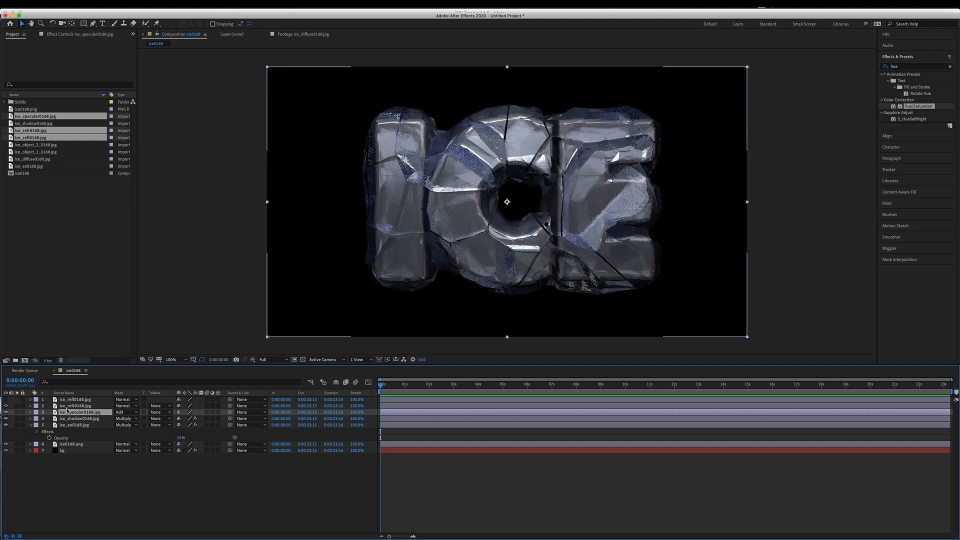
pyautogui.click(75, 405)
pyautogui.click(125, 405)
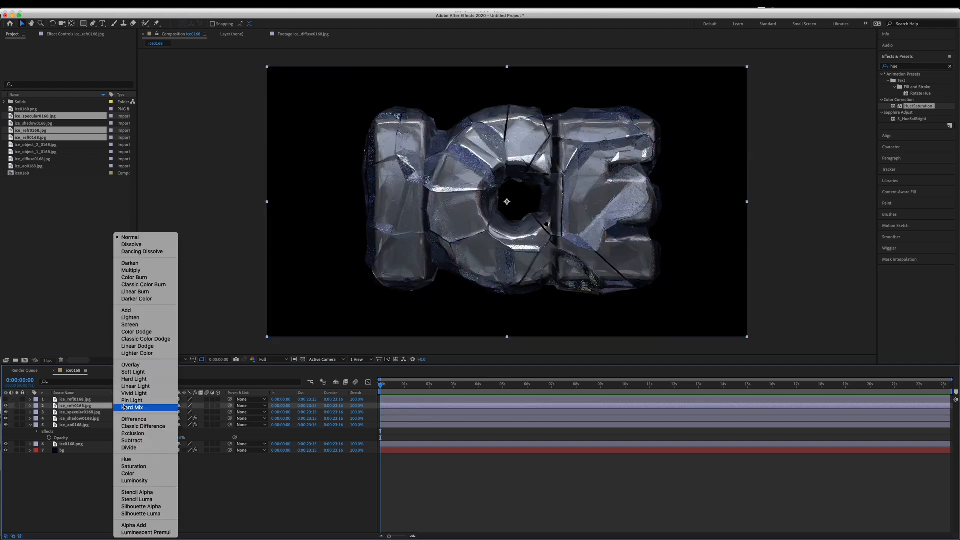
pyautogui.click(138, 311)
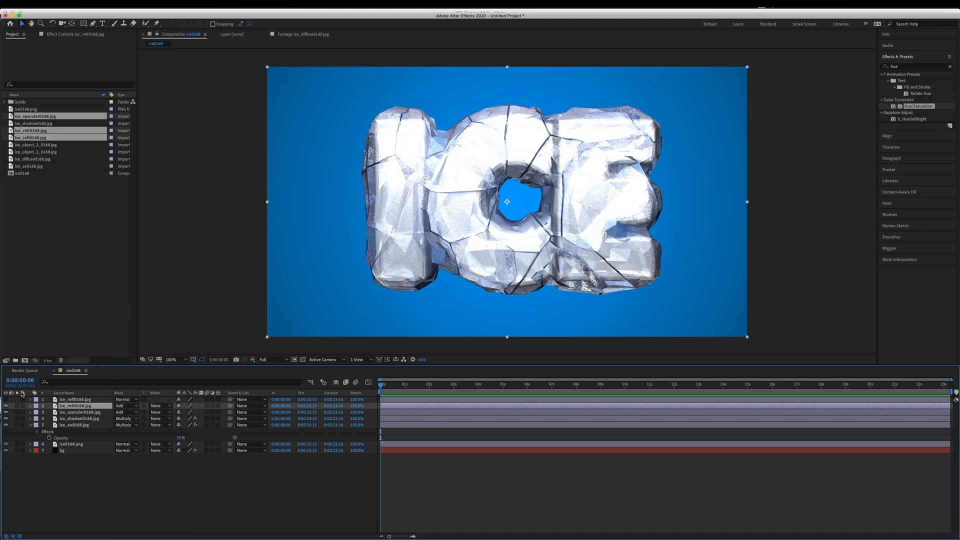
# Change the ice_refr0168.jpg layer's blending mode to Screen and compare the lettering with the layer off and on.
pyautogui.click(6, 406)
pyautogui.click(6, 406)
pyautogui.click(6, 405)
pyautogui.click(6, 406)
pyautogui.press('t')
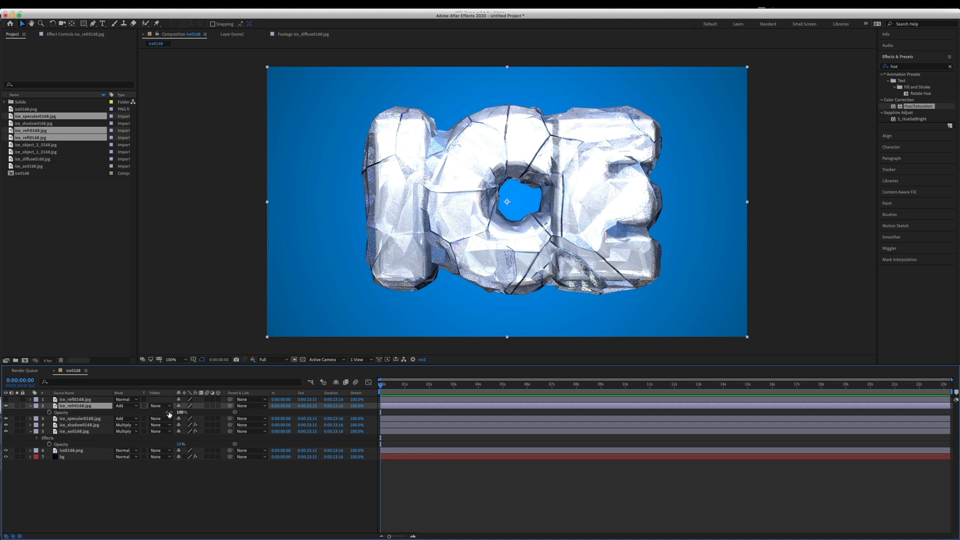
pyautogui.click(127, 405)
pyautogui.click(138, 326)
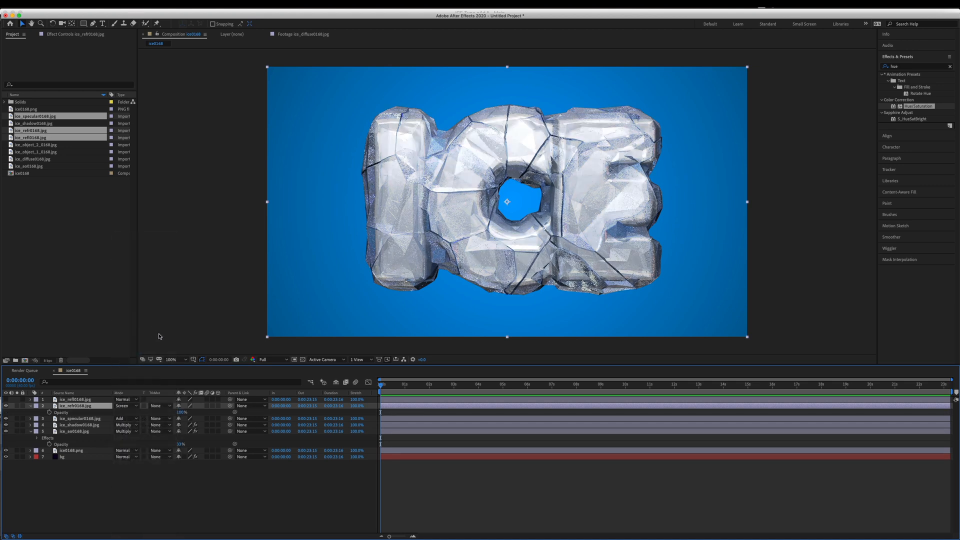
pyautogui.click(6, 405)
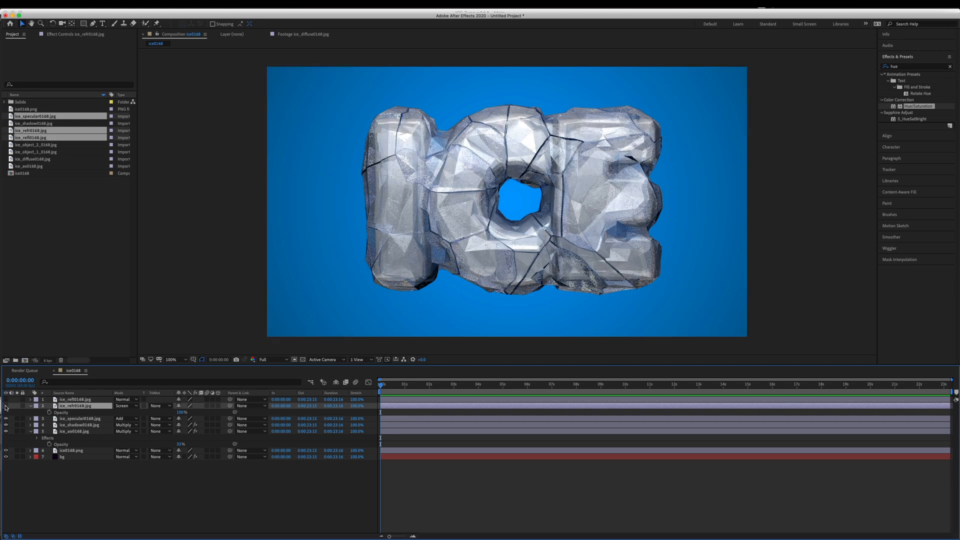
pyautogui.click(5, 406)
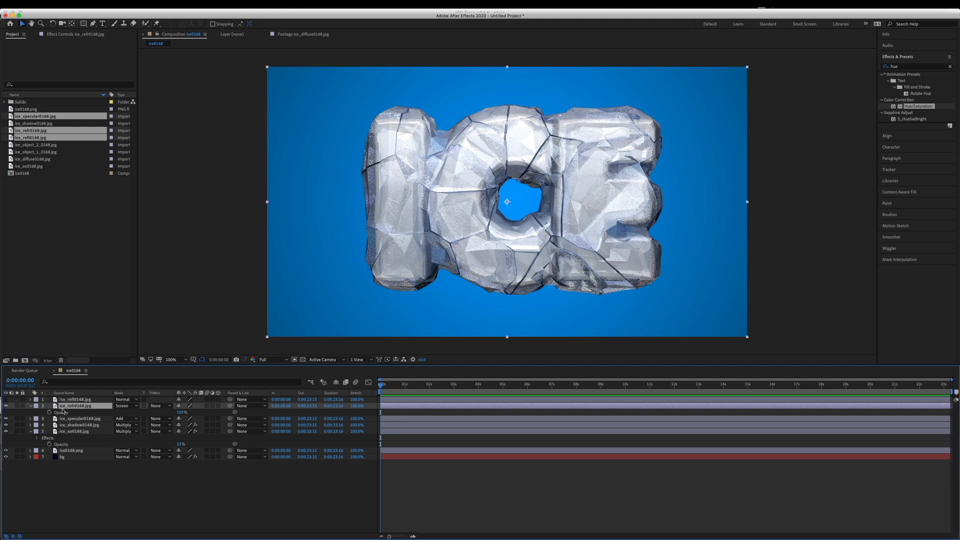
# Show the ice_refl0168.jpg layer, set its blending mode to Add and compare the lettering with it off and on.
pyautogui.click(5, 399)
pyautogui.click(80, 399)
pyautogui.click(125, 399)
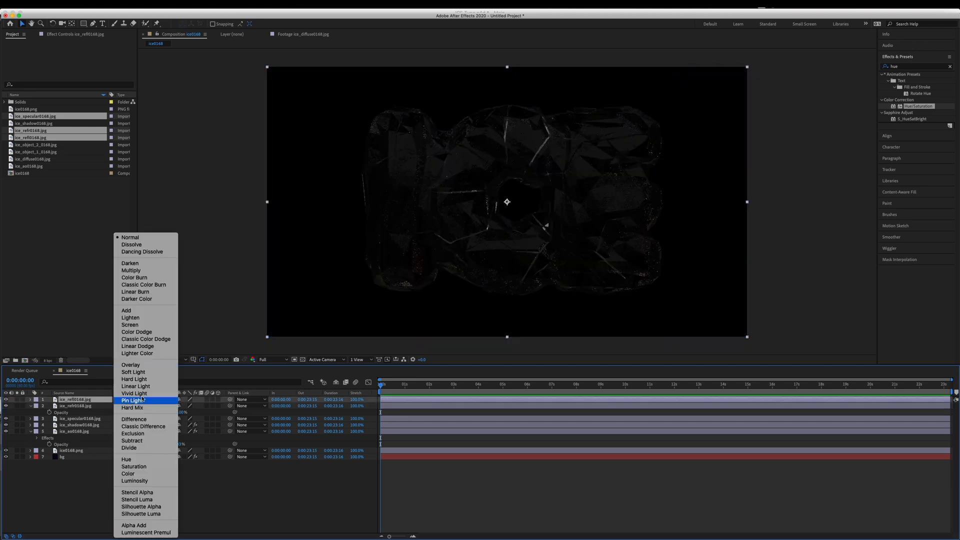
pyautogui.click(129, 311)
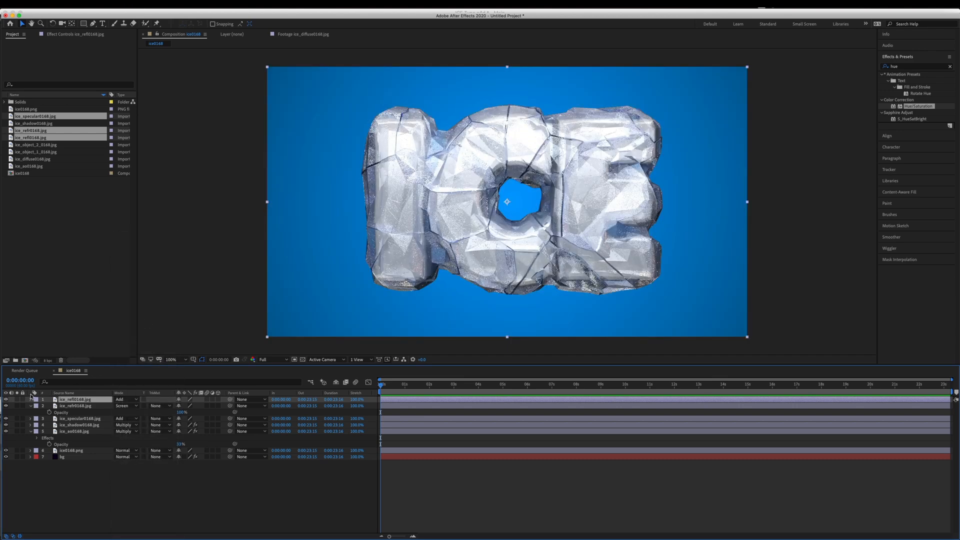
pyautogui.click(6, 399)
pyautogui.click(7, 399)
pyautogui.click(7, 399)
pyautogui.click(6, 399)
pyautogui.click(7, 400)
pyautogui.click(6, 399)
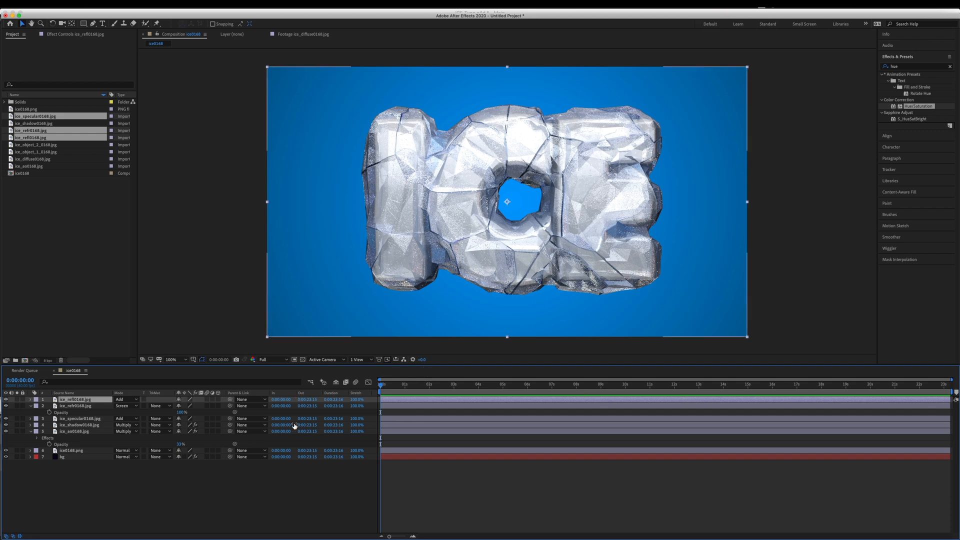
# Compare the ice_refr0168.jpg layer off and on, and apply Hue/Saturation to it with Colorize enabled and the hue shifted toward blue-violet.
pyautogui.click(111, 479)
pyautogui.click(90, 405)
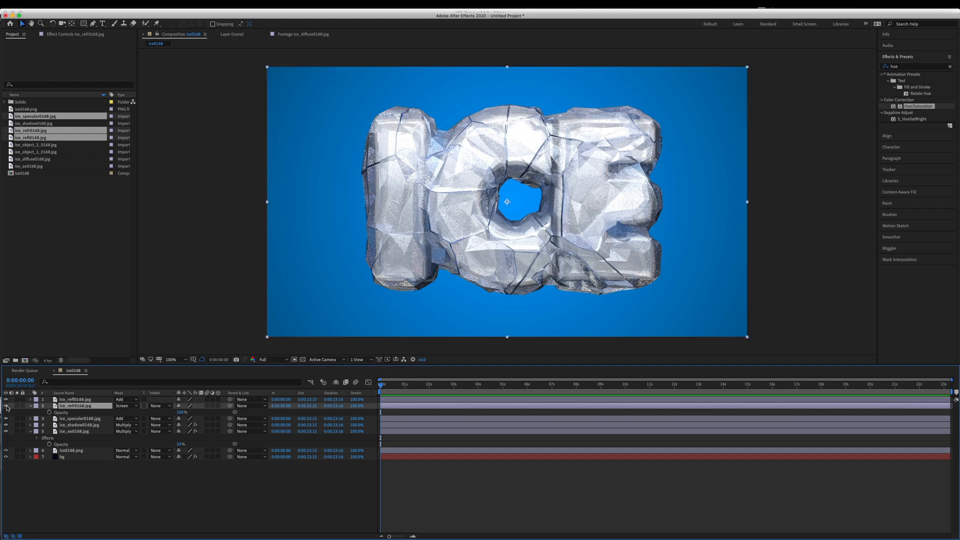
pyautogui.click(6, 405)
pyautogui.click(6, 406)
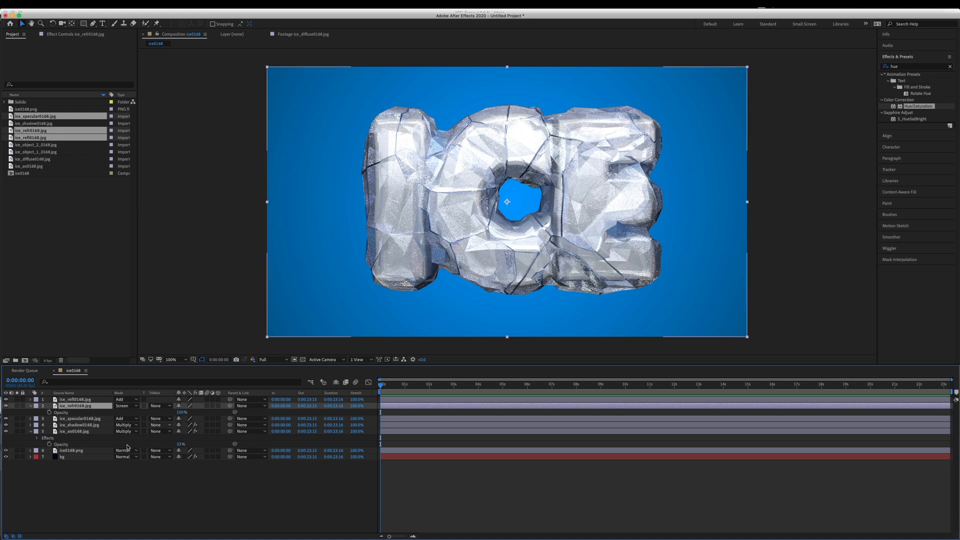
pyautogui.click(98, 465)
pyautogui.click(110, 406)
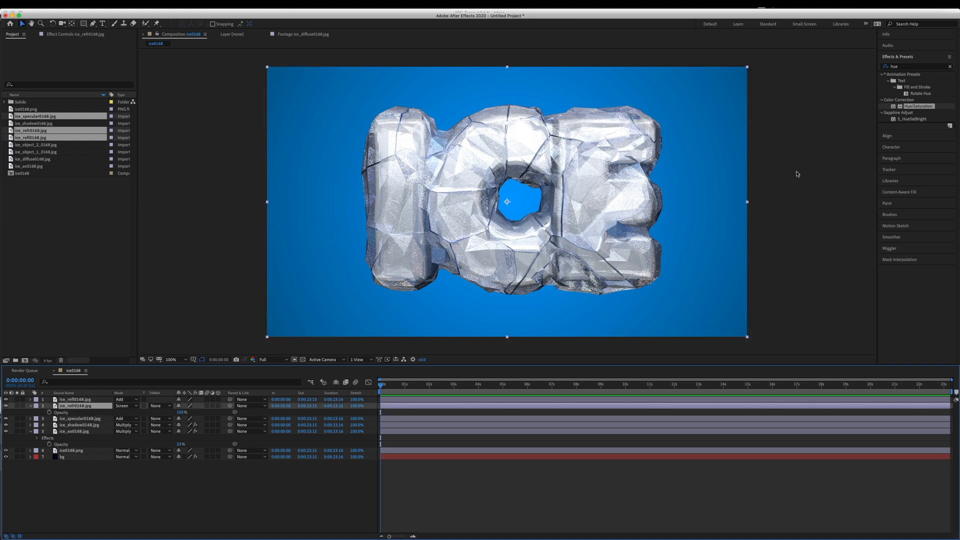
pyautogui.doubleClick(930, 106)
pyautogui.click(77, 140)
pyautogui.moveTo(83, 147); pyautogui.dragTo(71, 148)
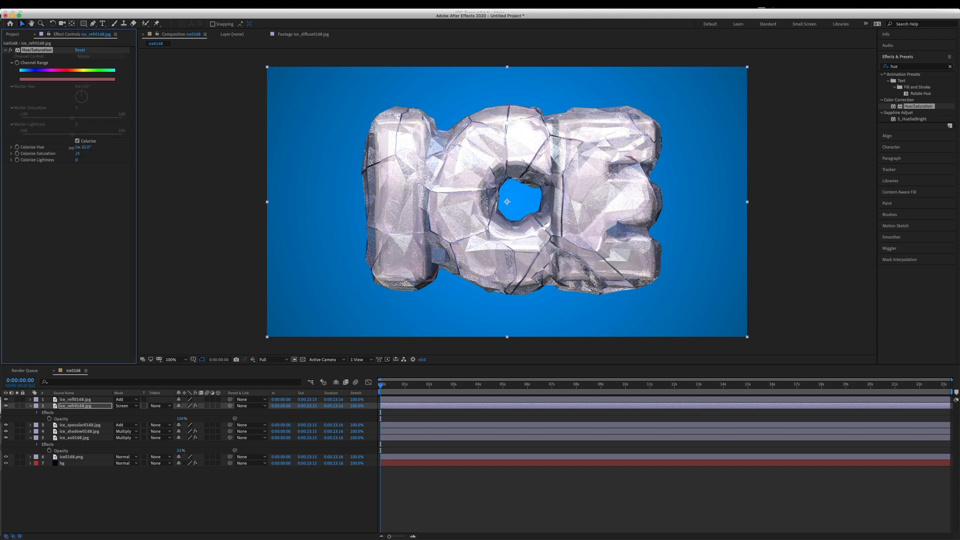
# Apply Hue/Saturation to the ice_refl0168.jpg layer with Colorize enabled and Colorize Hue about -142°, and check the layer off and on.
pyautogui.click(75, 399)
pyautogui.doubleClick(917, 106)
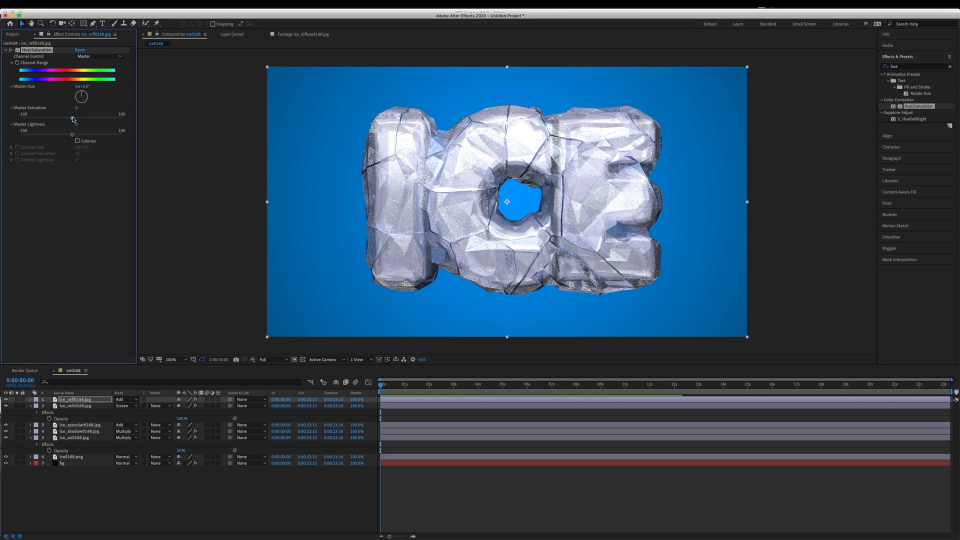
pyautogui.click(77, 141)
pyautogui.moveTo(87, 148); pyautogui.dragTo(70, 151)
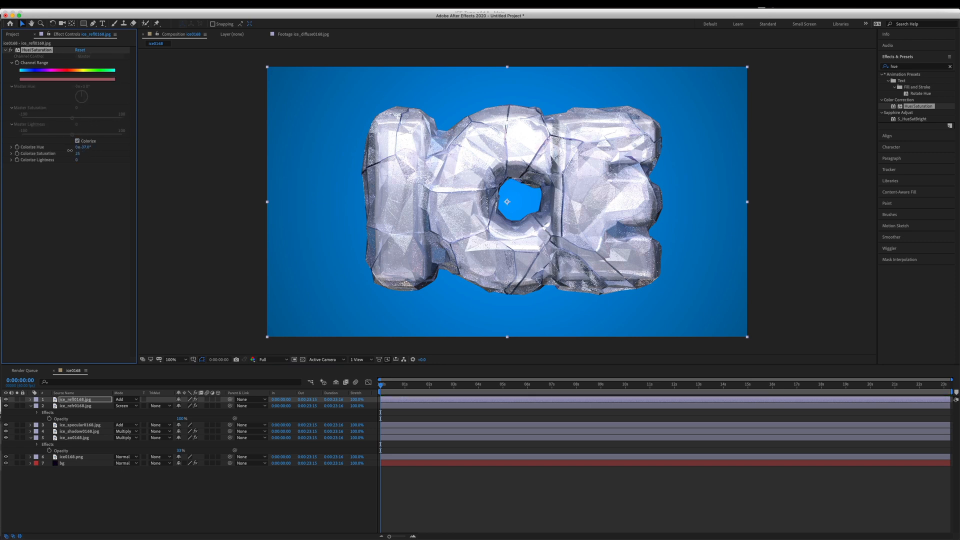
pyautogui.click(6, 400)
pyautogui.click(6, 399)
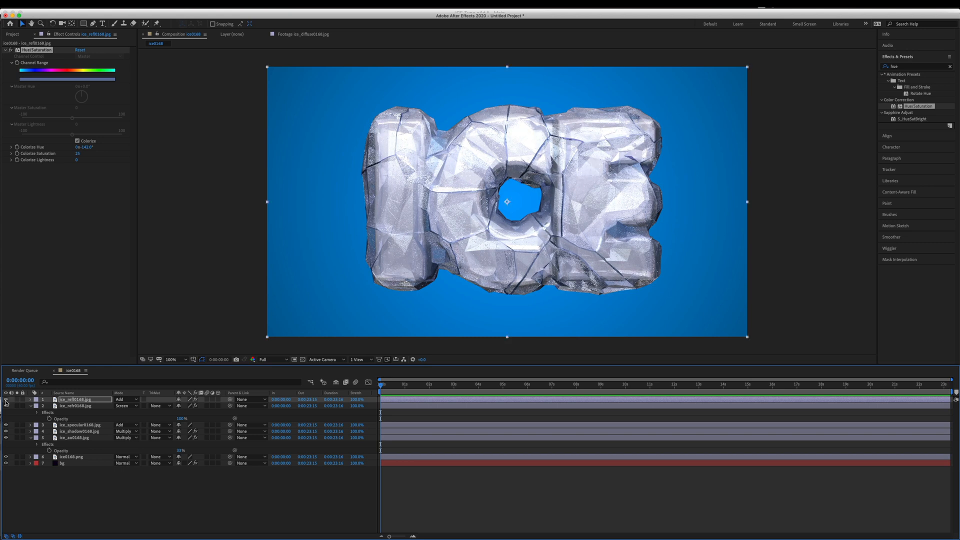
# Apply Levels to the ice0168.png layer and brighten it with Input Black 0, Input White 248 and Gamma about 1.2.
pyautogui.click(84, 470)
pyautogui.click(84, 458)
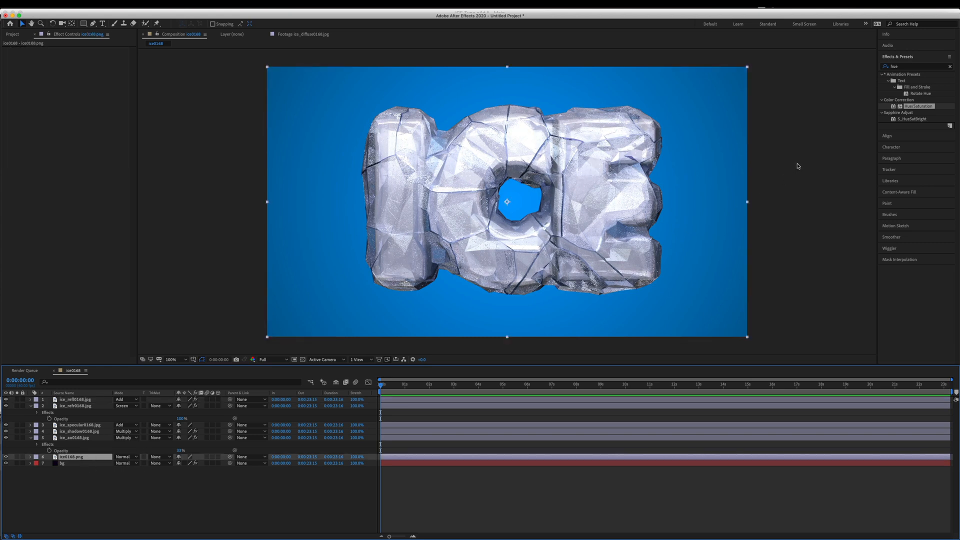
pyautogui.click(905, 67)
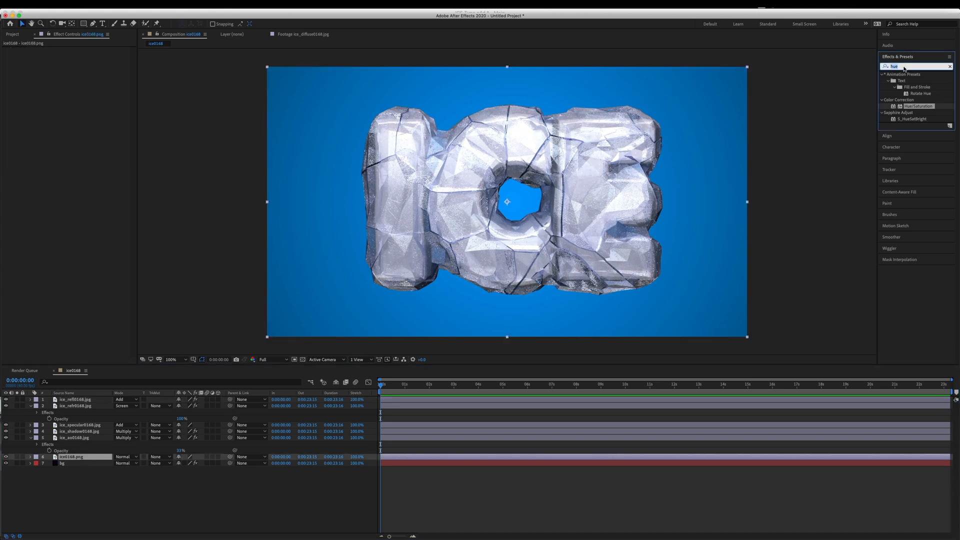
pyautogui.write('level')
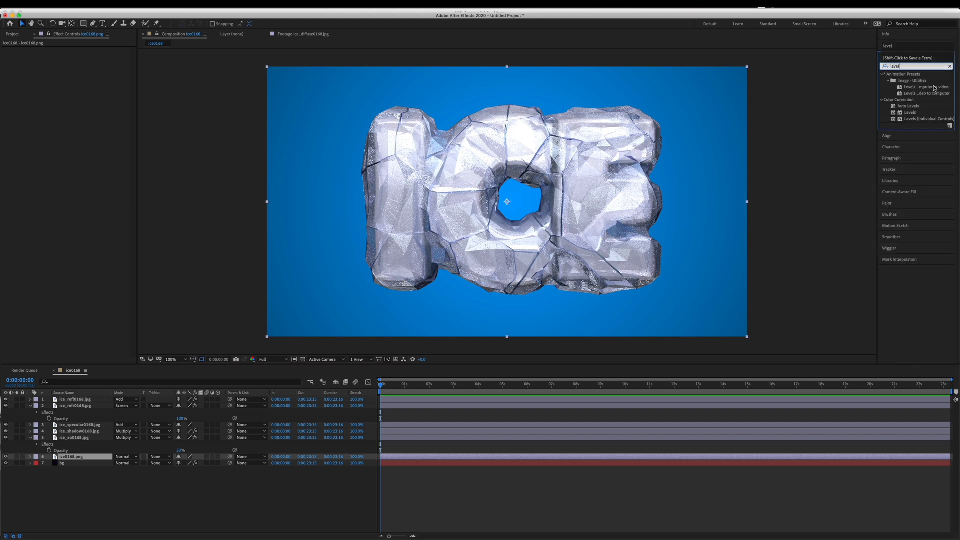
pyautogui.doubleClick(911, 113)
pyautogui.moveTo(23, 94); pyautogui.dragTo(34, 95)
pyautogui.moveTo(118, 95); pyautogui.dragTo(25, 95)
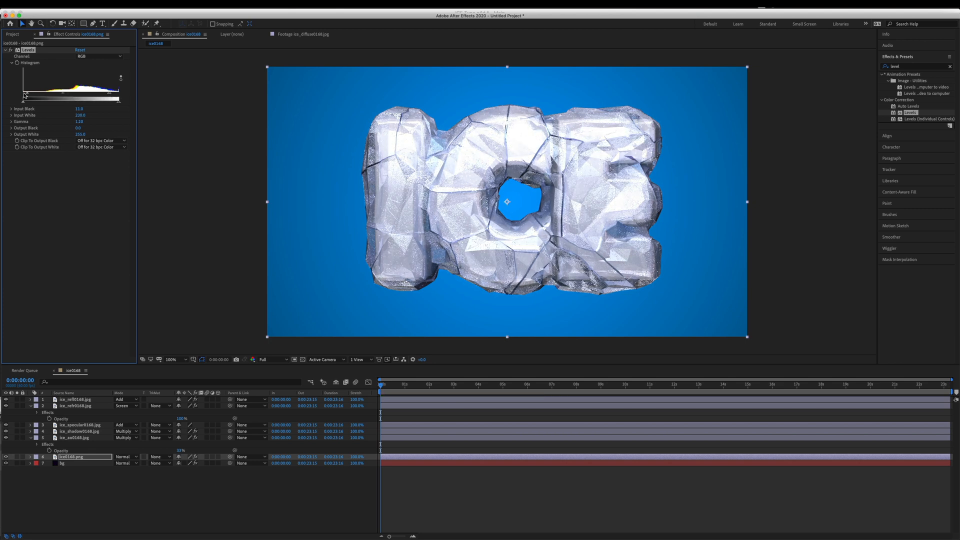
pyautogui.moveTo(109, 95); pyautogui.dragTo(115, 95)
# Compare the lettering with the ice_ao0168.jpg layer off and on, and delete that layer from the composition.
pyautogui.click(74, 437)
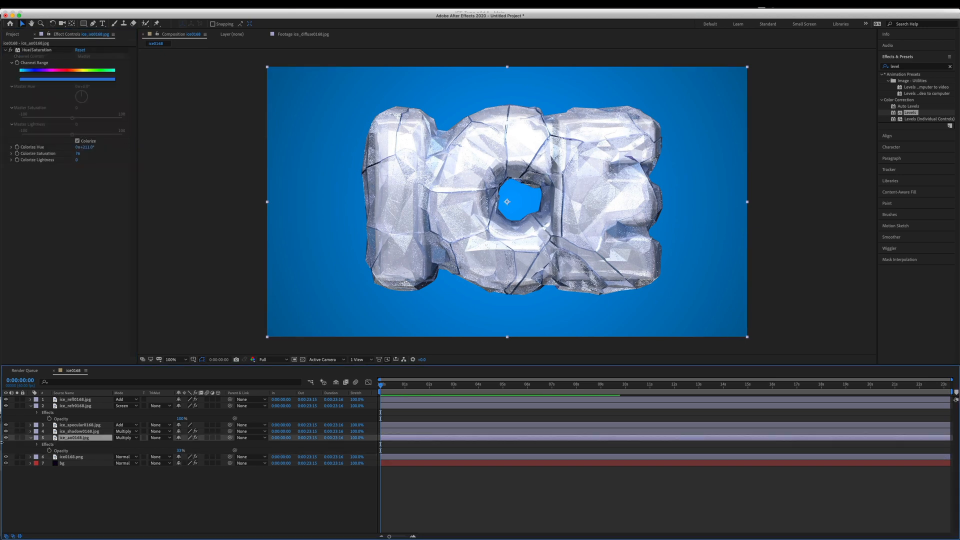
pyautogui.click(5, 438)
pyautogui.click(6, 438)
pyautogui.click(5, 438)
pyautogui.click(6, 438)
pyautogui.click(5, 437)
pyautogui.click(6, 438)
pyautogui.click(5, 438)
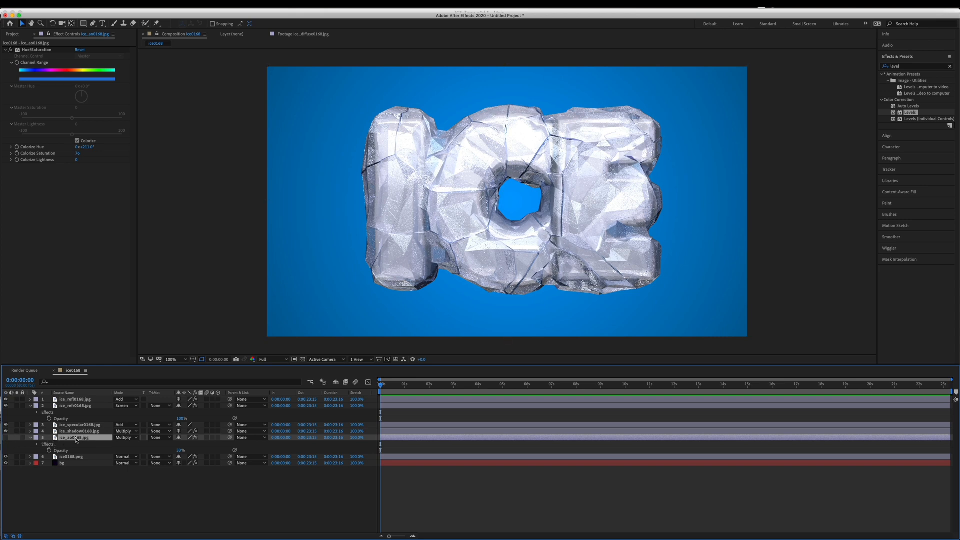
pyautogui.press('Delete')
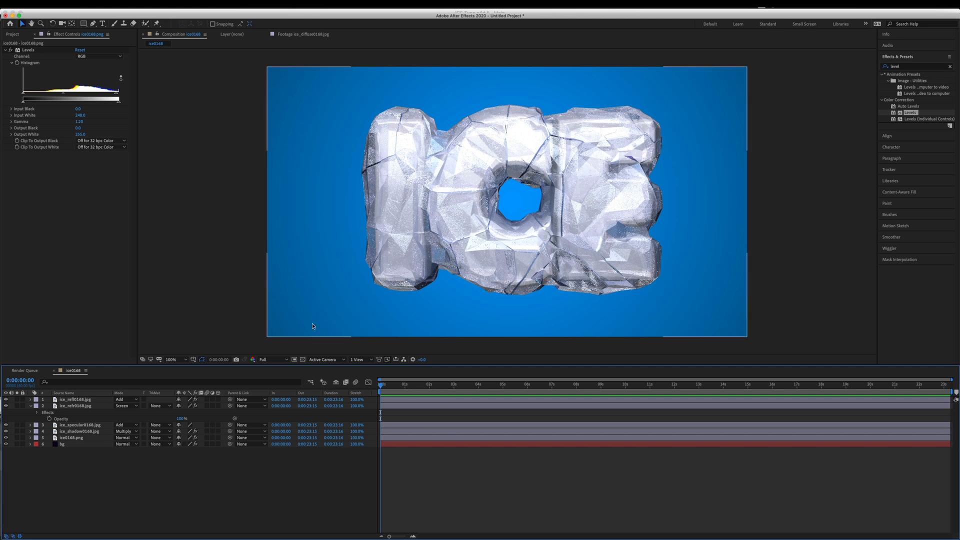
# Toggle the bg layer's visibility repeatedly to compare the ice lettering with and without the blue background.
pyautogui.click(5, 444)
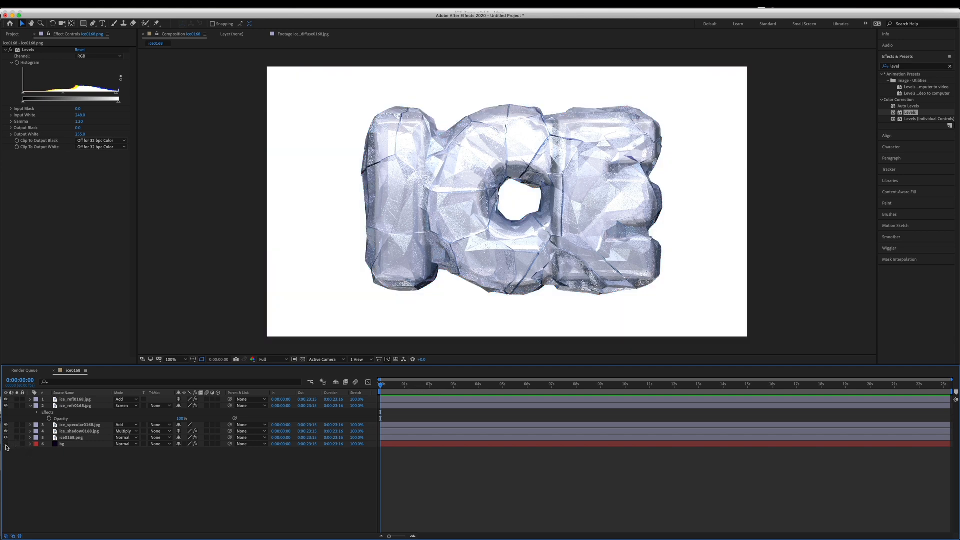
pyautogui.click(6, 444)
pyautogui.click(5, 444)
pyautogui.click(6, 444)
pyautogui.click(5, 444)
pyautogui.click(6, 444)
pyautogui.click(6, 444)
pyautogui.click(5, 443)
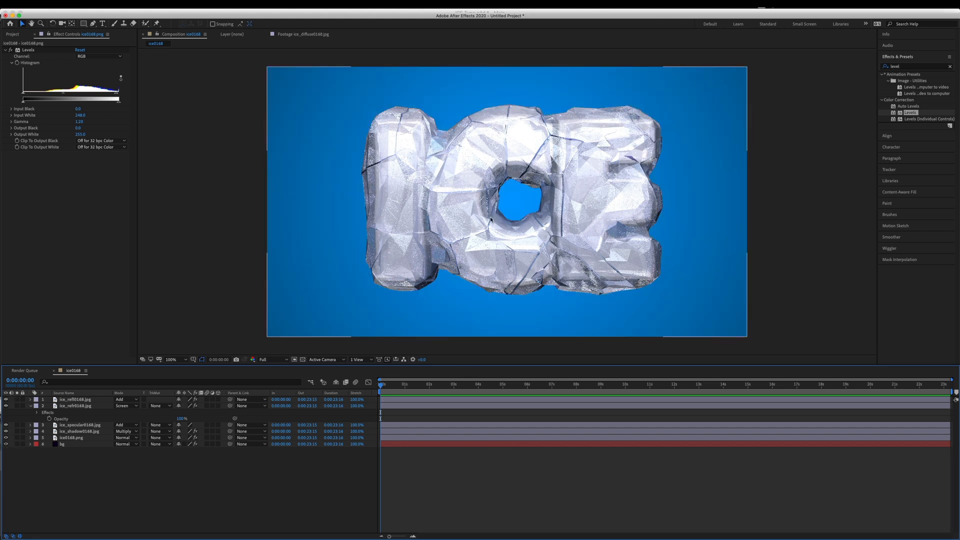
pyautogui.click(5, 444)
pyautogui.click(6, 443)
# Preview the ice_object_2_0168.jpg and ice_object_1_0168.jpg mattes in the footage viewer and return to the ice0168 composition.
pyautogui.click(19, 35)
pyautogui.click(50, 172)
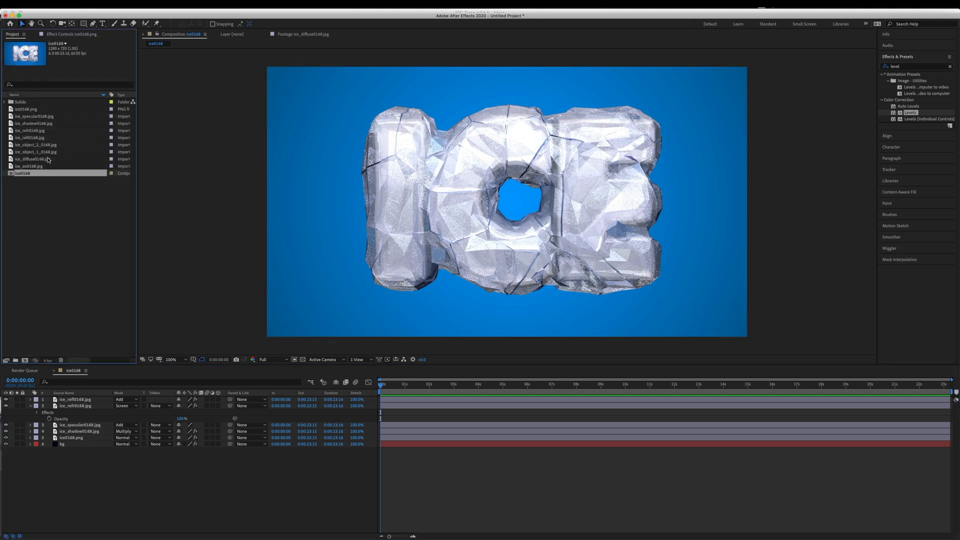
pyautogui.doubleClick(46, 145)
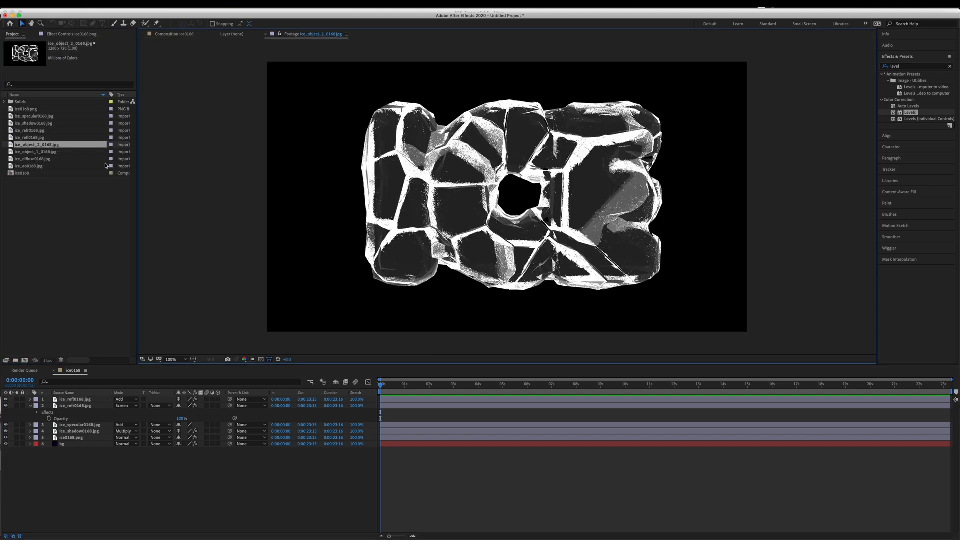
pyautogui.doubleClick(46, 152)
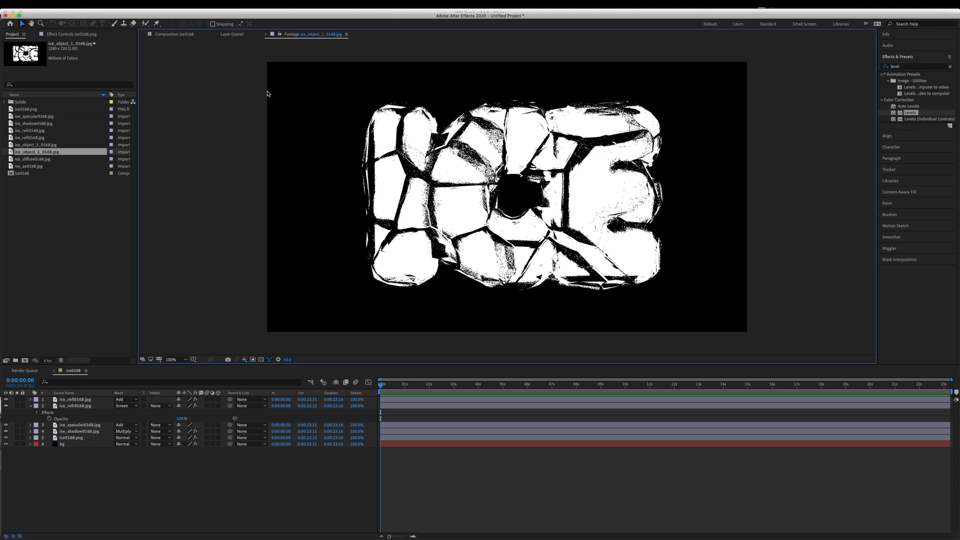
pyautogui.click(181, 34)
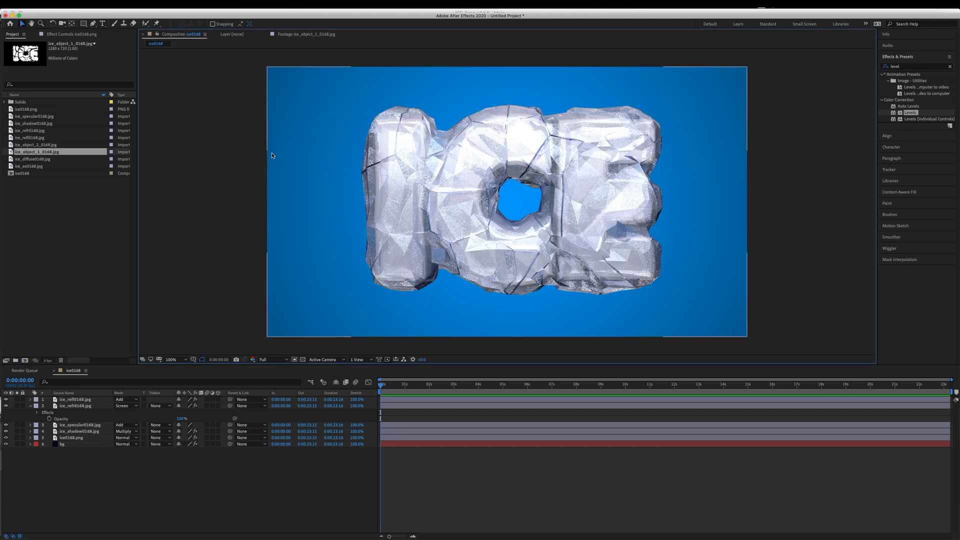
# Duplicate the ice0168.png layer, placing ice_object_2_0168.jpg directly above the upper copy and ice_object_1_0168.jpg directly above the lower one.
pyautogui.click(88, 438)
pyautogui.press('super+d')
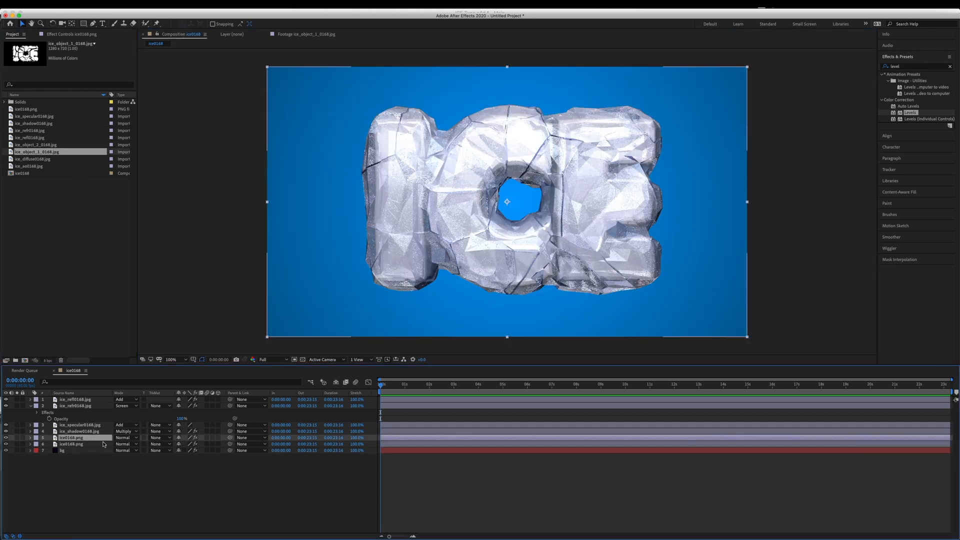
pyautogui.keyDown('shift'); pyautogui.click(45, 145); pyautogui.keyUp('shift')
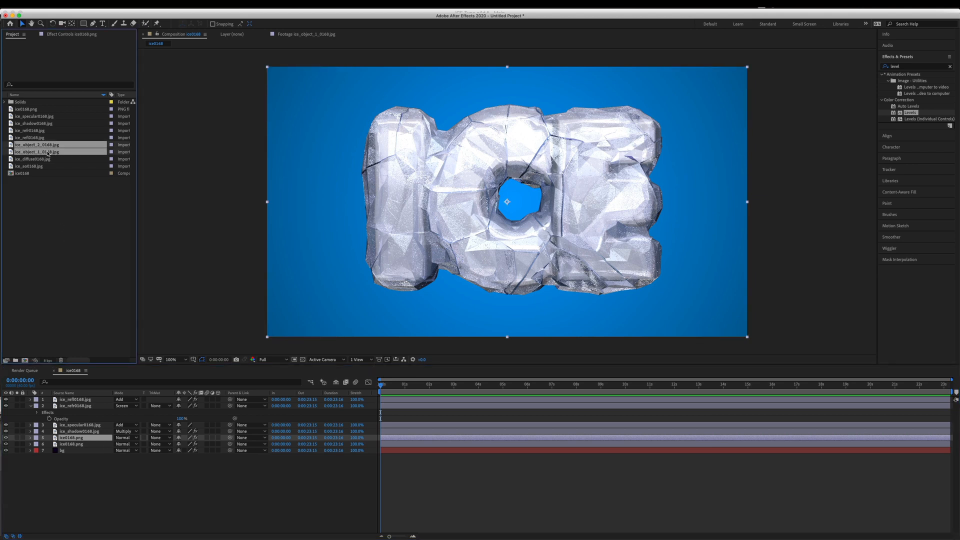
pyautogui.moveTo(45, 146); pyautogui.dragTo(88, 454)
pyautogui.click(84, 467)
pyautogui.keyDown('super'); pyautogui.click(84, 439); pyautogui.keyUp('super')
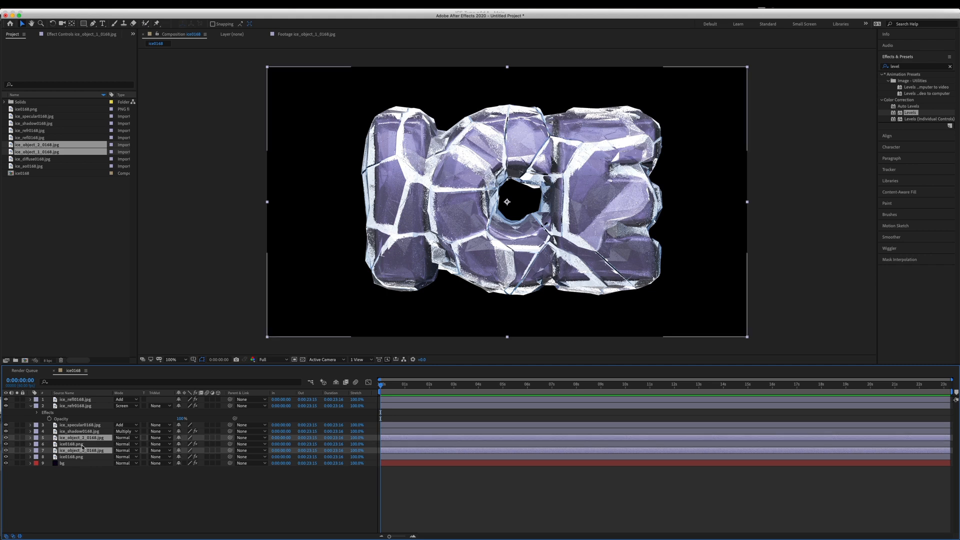
# Set both ice0168.png layers to use the object pass directly above them as a Luma Matte.
pyautogui.click(80, 444)
pyautogui.keyDown('super'); pyautogui.click(80, 457); pyautogui.keyUp('super')
pyautogui.click(163, 457)
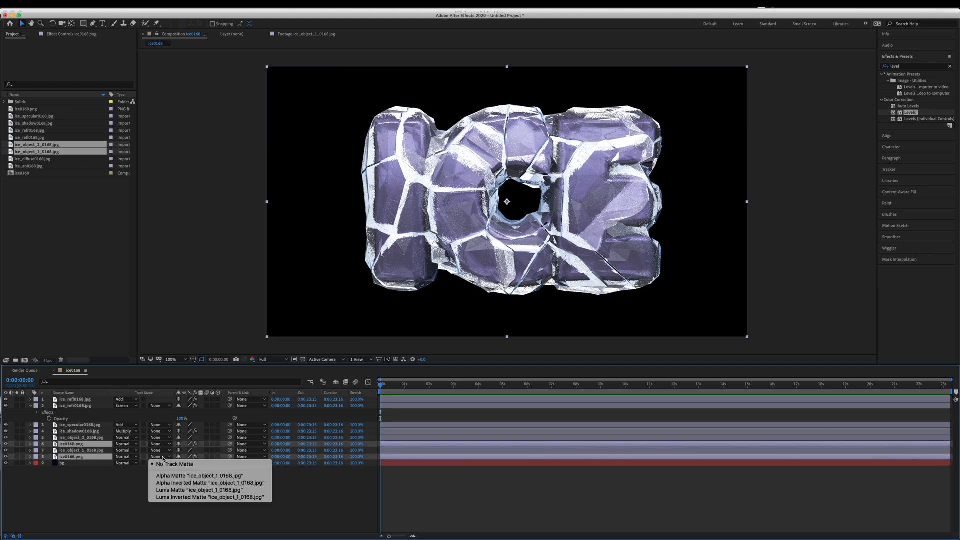
pyautogui.click(189, 491)
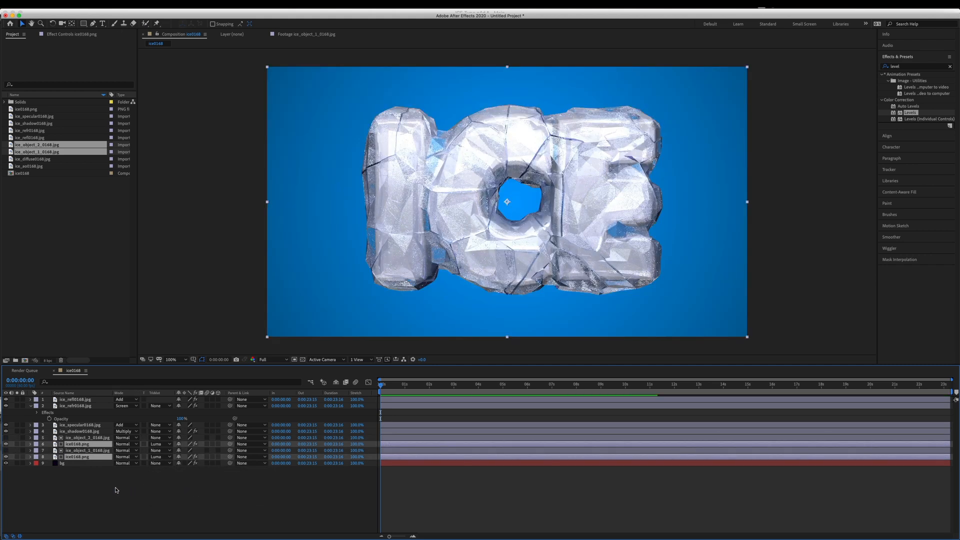
# Toggle the lower and upper ice0168.png layers in turn to examine which part of the ice each matte isolates.
pyautogui.click(73, 475)
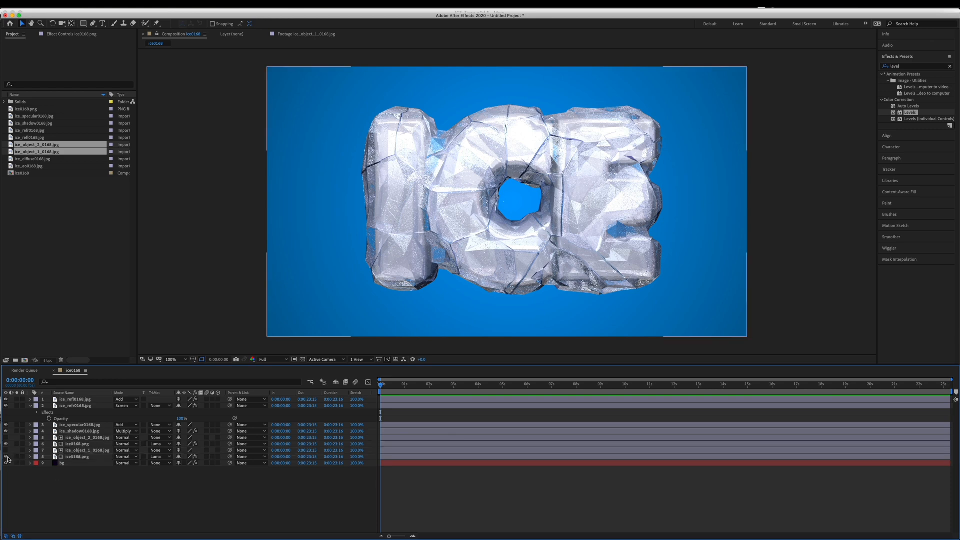
pyautogui.click(6, 457)
pyautogui.click(6, 457)
pyautogui.click(6, 457)
pyautogui.click(6, 457)
pyautogui.click(6, 444)
pyautogui.click(6, 444)
pyautogui.click(6, 443)
pyautogui.click(6, 444)
# Raise Input Black to about 35 and adjust Input White in the lower ice0168.png layer's original Levels effect, keeping only one Levels.
pyautogui.click(79, 456)
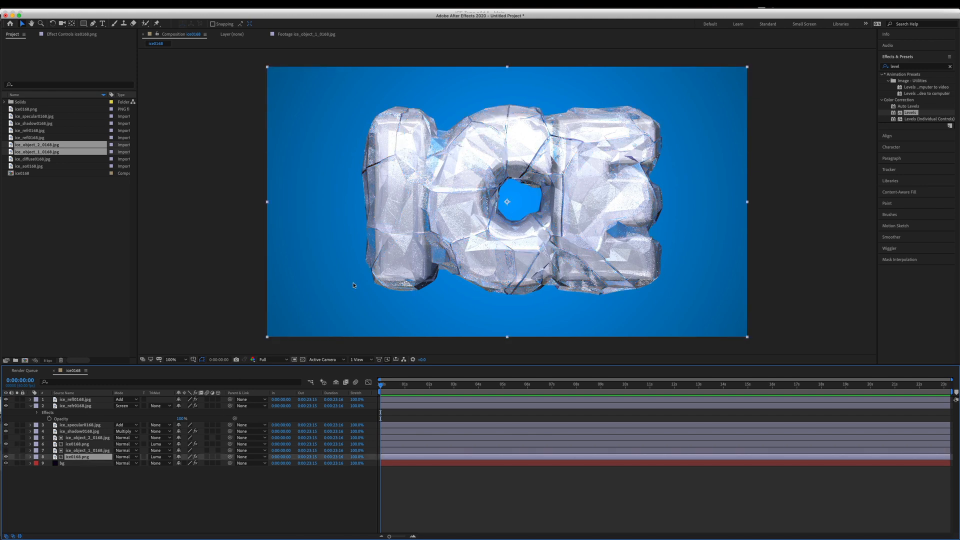
pyautogui.moveTo(936, 121); pyautogui.dragTo(216, 118)
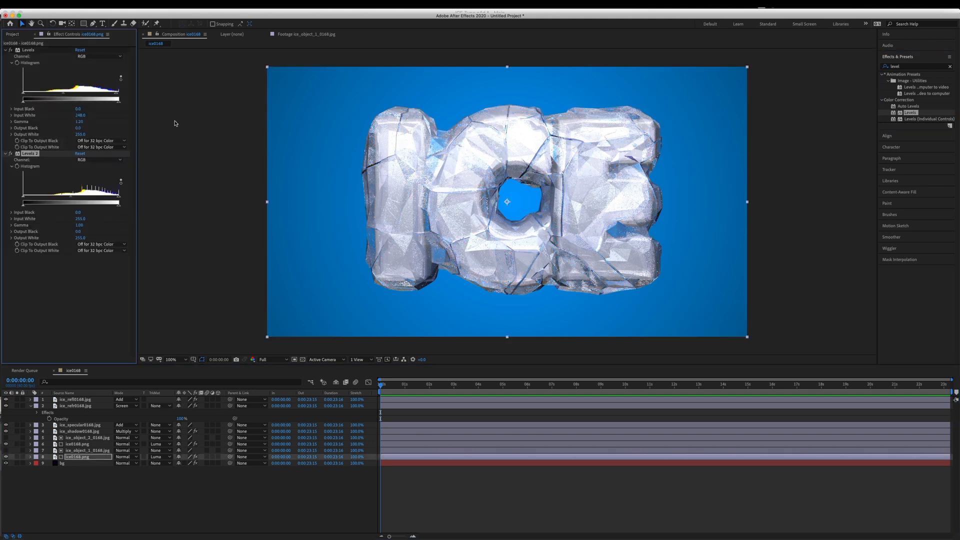
pyautogui.press('Delete')
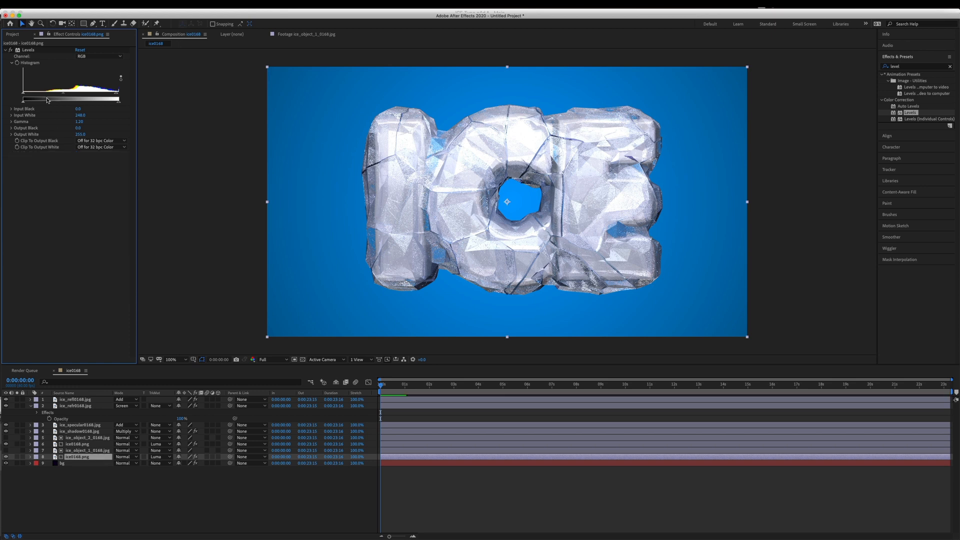
pyautogui.moveTo(23, 93)
pyautogui.mouseDown()
pyautogui.moveTo(52, 96)
pyautogui.moveTo(36, 95)
pyautogui.mouseUp()
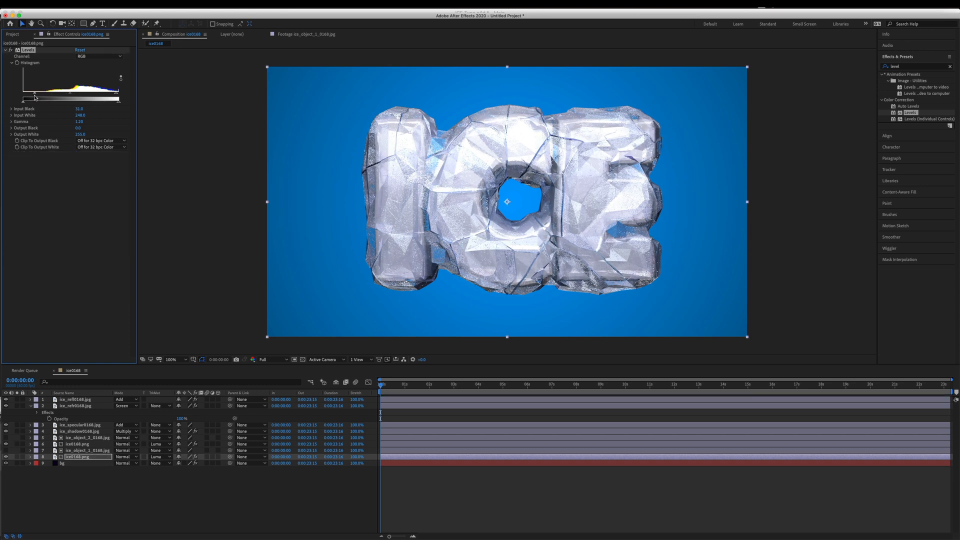
pyautogui.moveTo(116, 97)
pyautogui.mouseDown()
pyautogui.moveTo(94, 98)
pyautogui.moveTo(119, 97)
pyautogui.mouseUp()
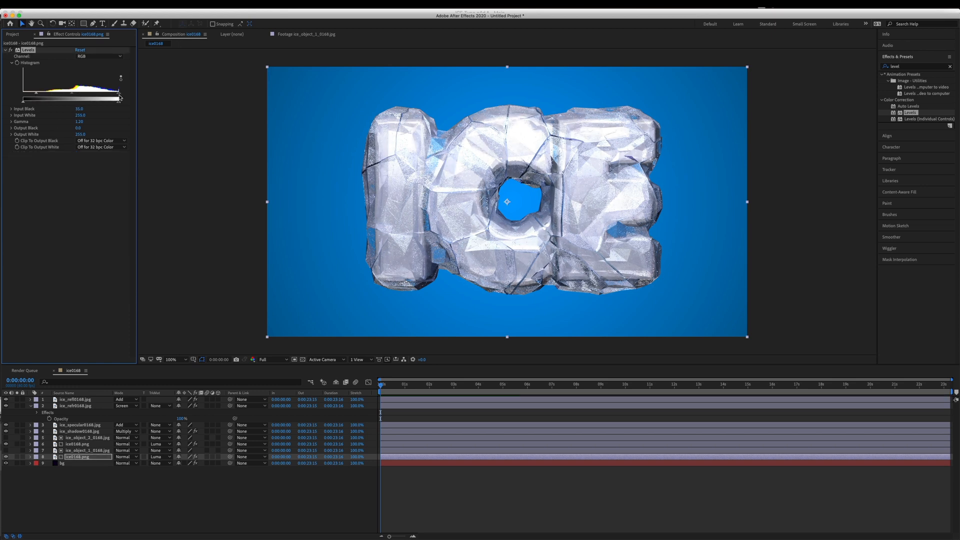
# Raise the Levels Gamma of the upper ice0168.png layer to about 2.00.
pyautogui.click(80, 444)
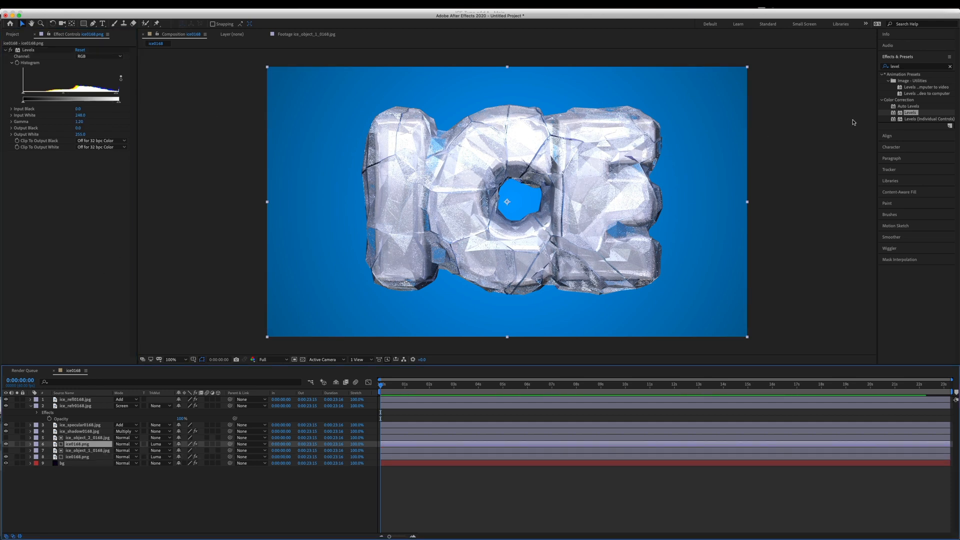
pyautogui.moveTo(73, 96); pyautogui.dragTo(44, 106)
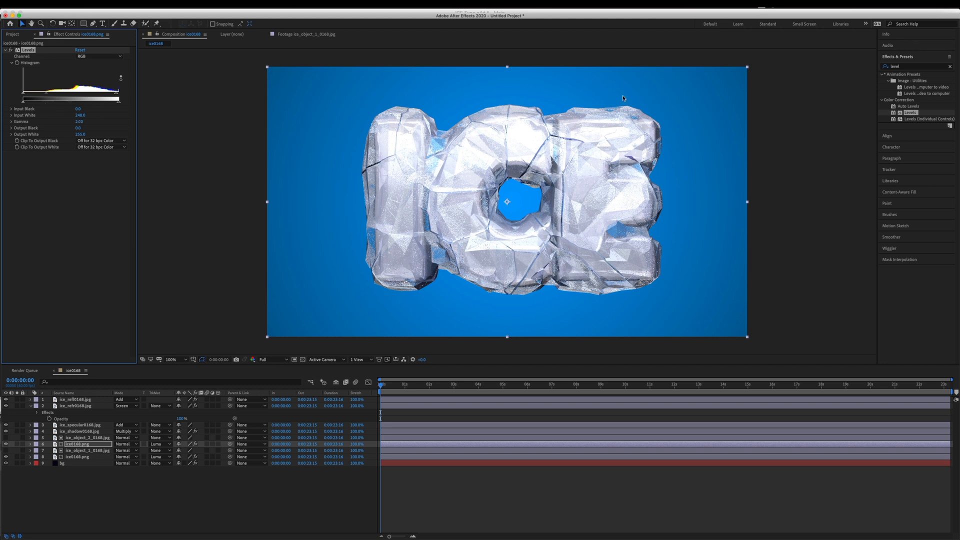
# Add a Hue/Saturation effect to the upper ice0168.png layer and colorize it blue with a Colorize Hue of about 207°.
pyautogui.click(914, 68)
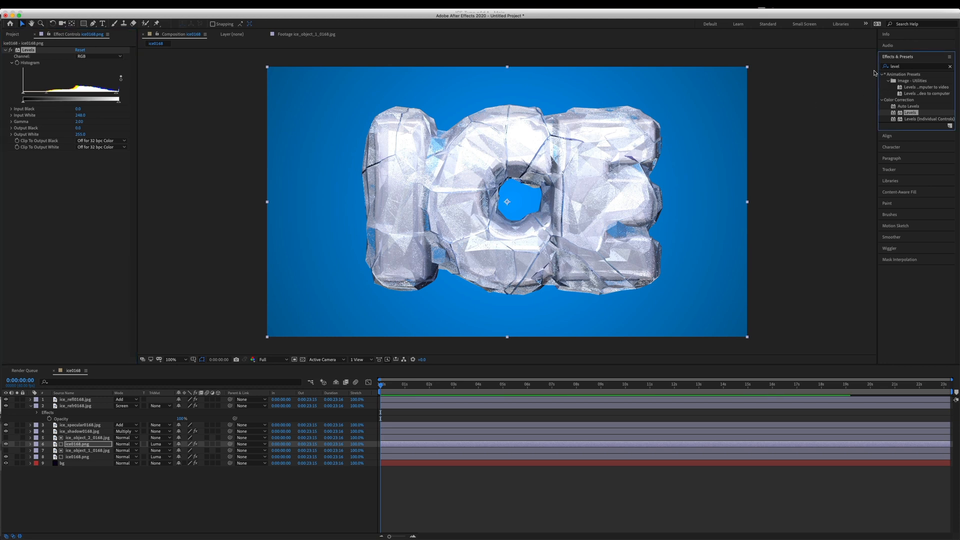
pyautogui.press('super+a')
pyautogui.write('hue')
pyautogui.doubleClick(909, 107)
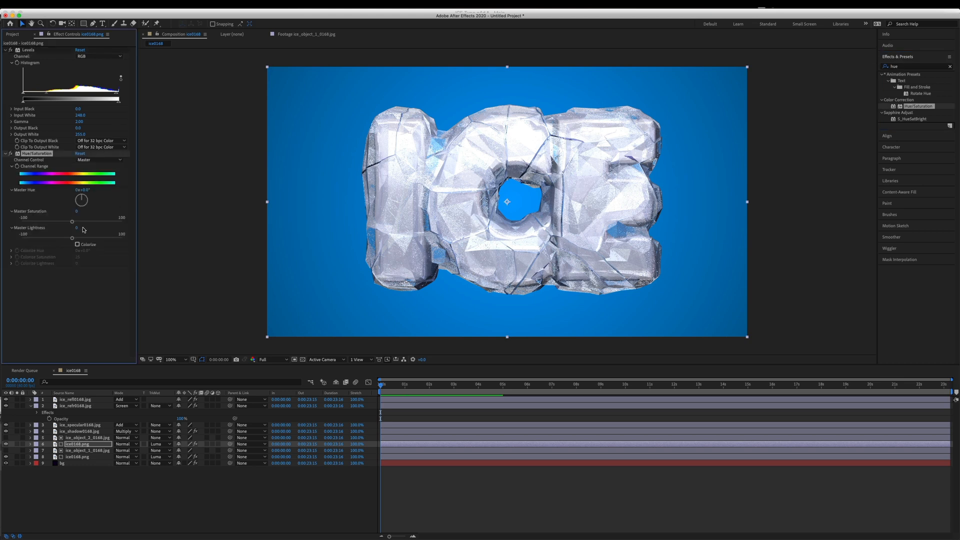
pyautogui.click(77, 245)
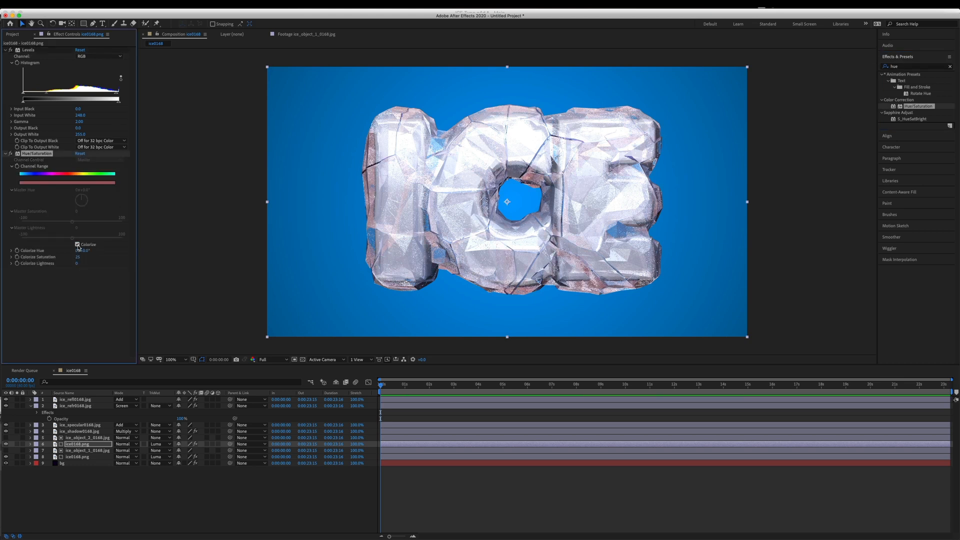
pyautogui.moveTo(84, 253); pyautogui.dragTo(154, 257)
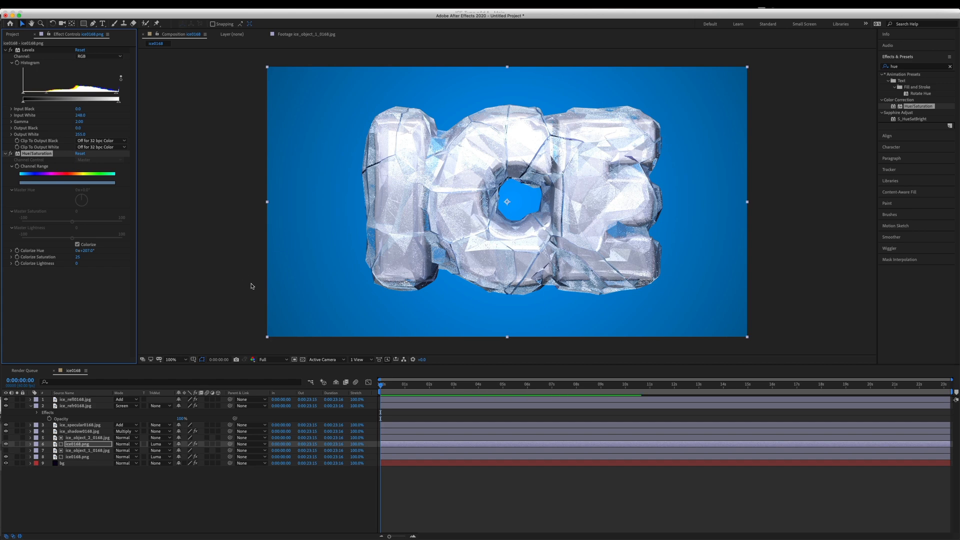
pyautogui.doubleClick(77, 456)
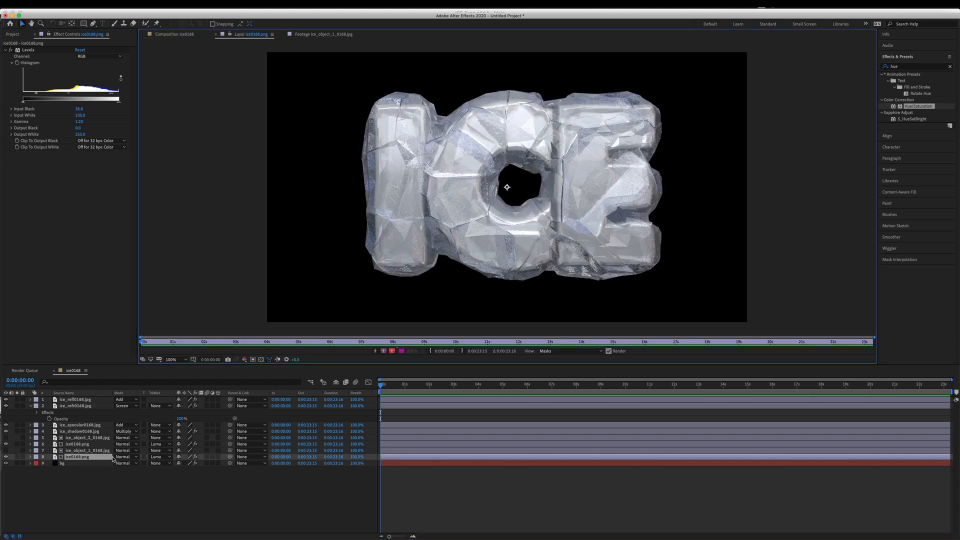
pyautogui.click(191, 35)
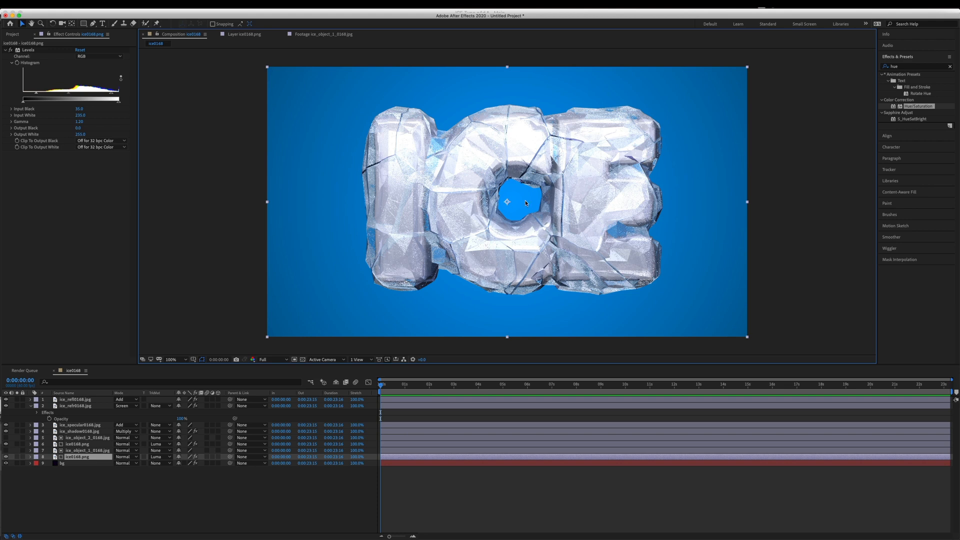
pyautogui.click(110, 506)
pyautogui.press('super+Down')
pyautogui.press('super+Down')
pyautogui.press('super+Down')
pyautogui.press('super+Down')
pyautogui.press('super+Down')
pyautogui.press('super+Down')
pyautogui.press('super+Down')
pyautogui.press('super+Down')
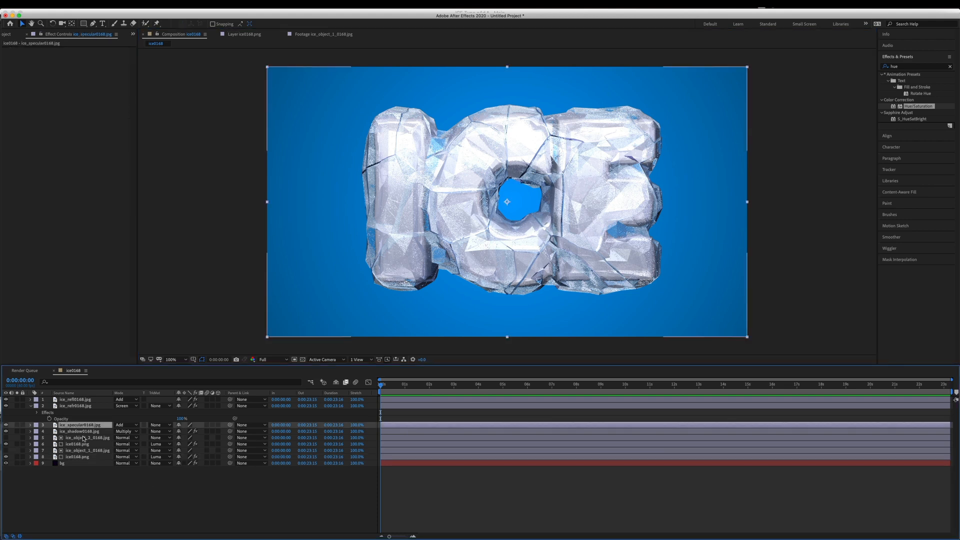
pyautogui.click(111, 506)
pyautogui.click(99, 463)
pyautogui.click(87, 425)
pyautogui.click(83, 413)
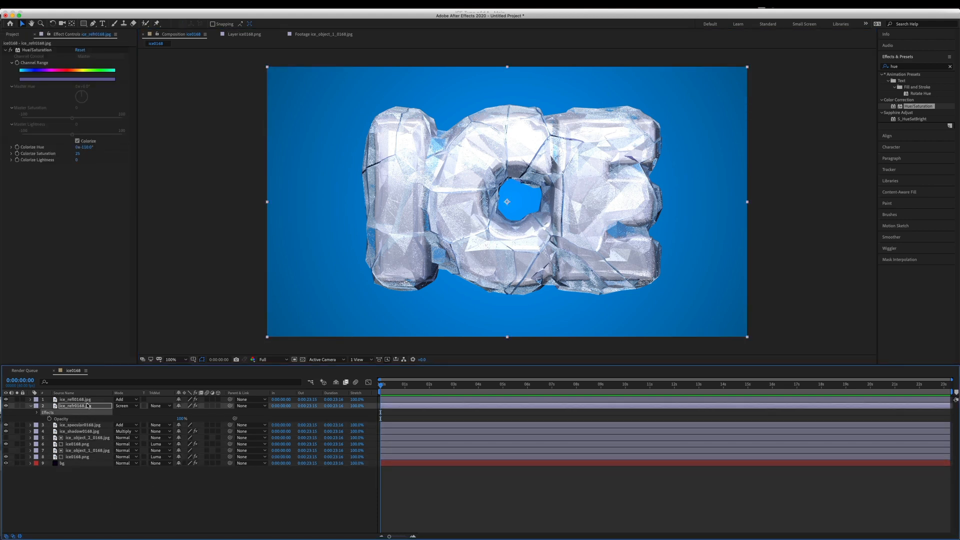
pyautogui.click(87, 406)
pyautogui.click(86, 400)
pyautogui.click(98, 450)
pyautogui.click(92, 456)
# Toggle the upper ice0168.png layer's visibility to compare the lettering with and without its blue tint.
pyautogui.click(86, 444)
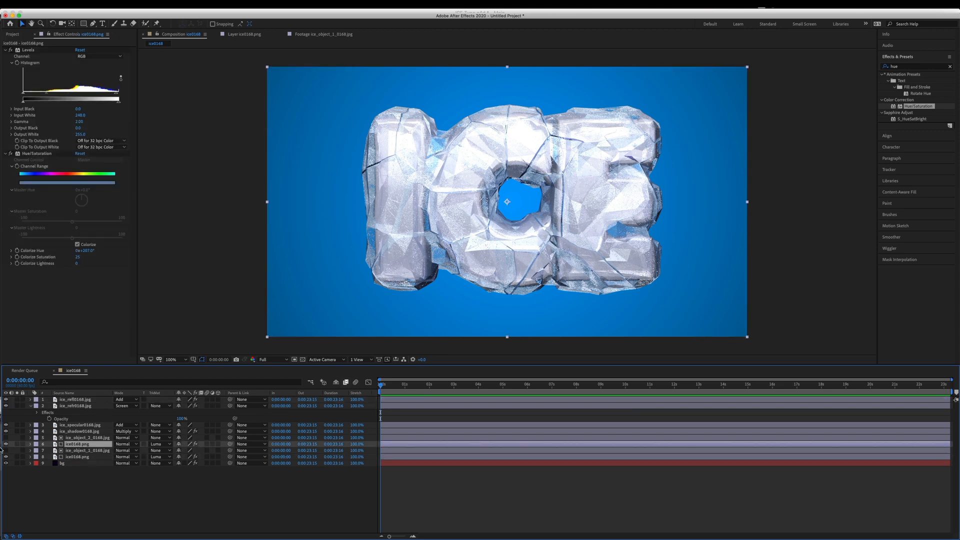
pyautogui.click(6, 444)
pyautogui.click(6, 444)
pyautogui.click(6, 444)
pyautogui.click(6, 443)
# Apply the Stylize Glow effect to the upper ice0168.png layer.
pyautogui.click(913, 67)
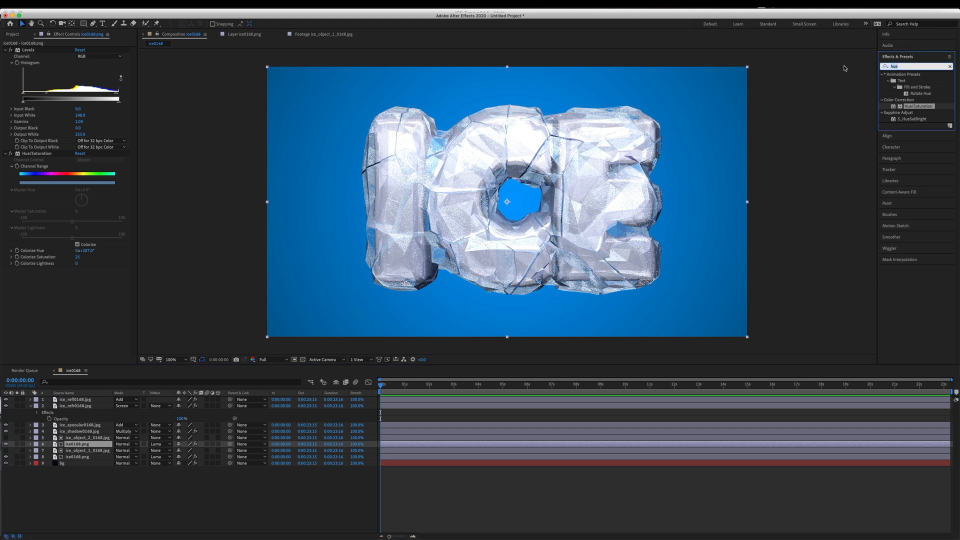
pyautogui.write('glow')
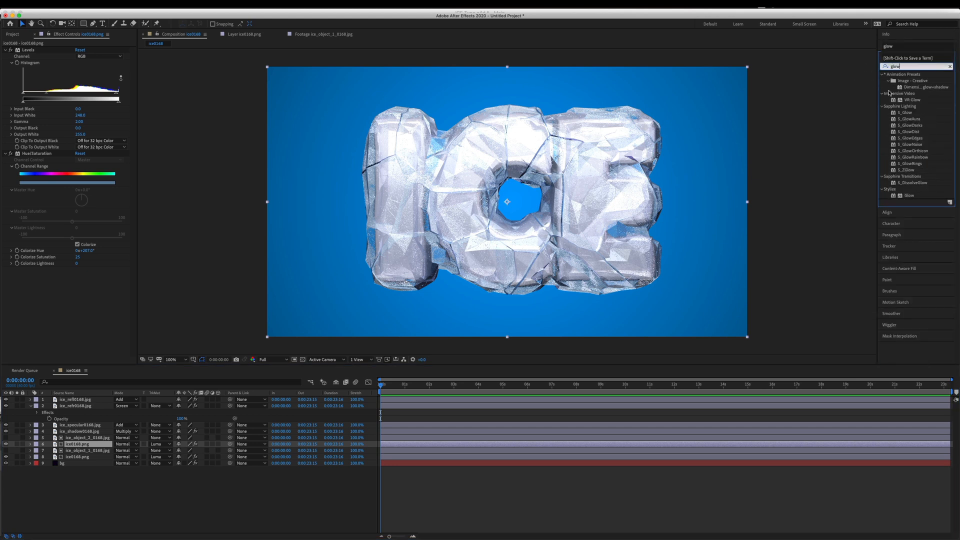
pyautogui.doubleClick(909, 196)
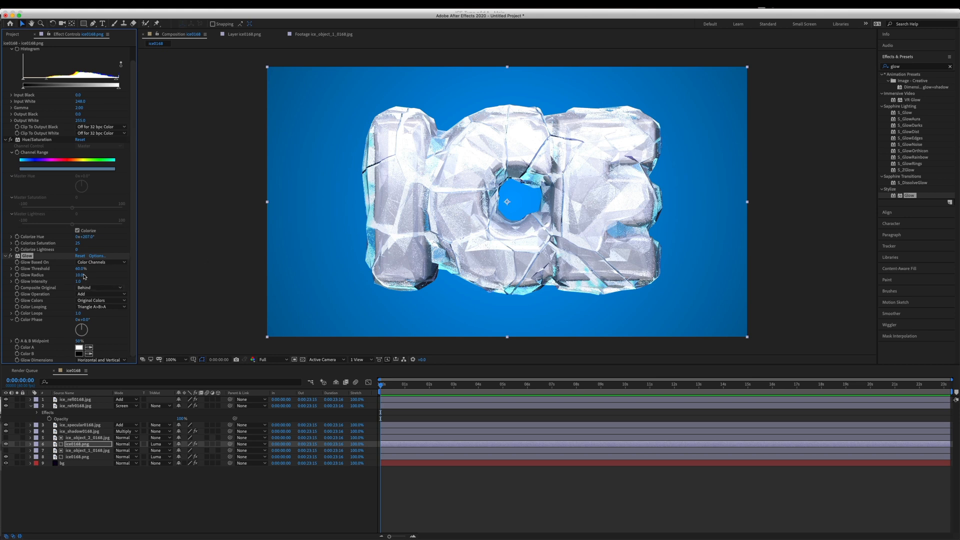
# Refine the upper ice0168.png layer's effects: Glow intensity 0.7, Levels gamma 1.71 and colorize saturation 9.
pyautogui.moveTo(80, 268); pyautogui.dragTo(59, 283)
pyautogui.scroll(1, 67, 101)
pyautogui.moveTo(50, 94); pyautogui.dragTo(50, 97)
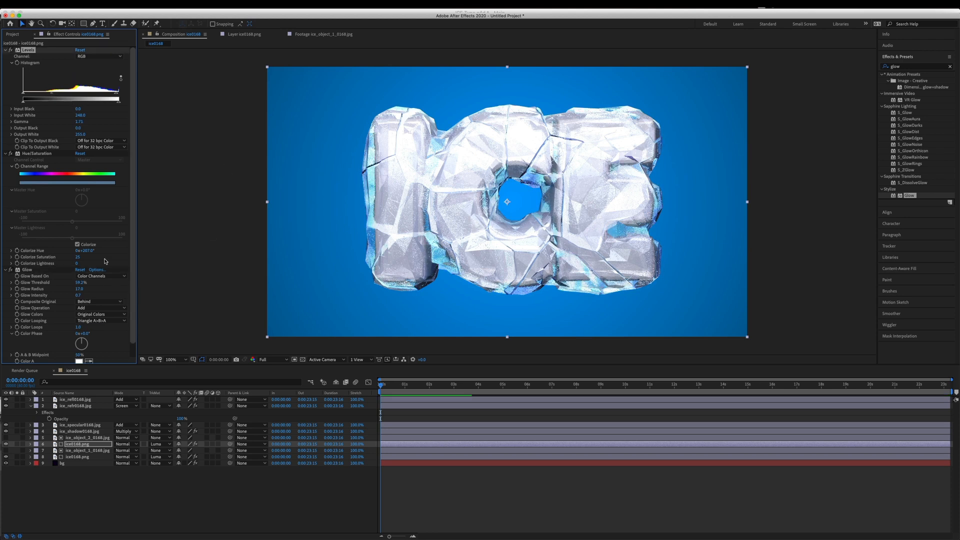
pyautogui.moveTo(78, 257); pyautogui.dragTo(65, 257)
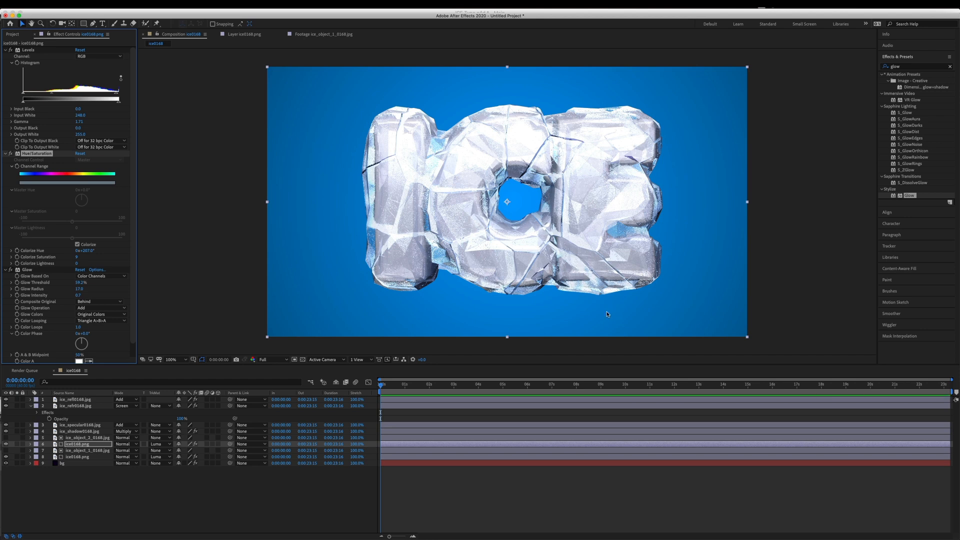
# Preview the composition and inspect the lower ice0168.png layer on its own before returning to the composition view.
pyautogui.click(533, 491)
pyautogui.press('space')
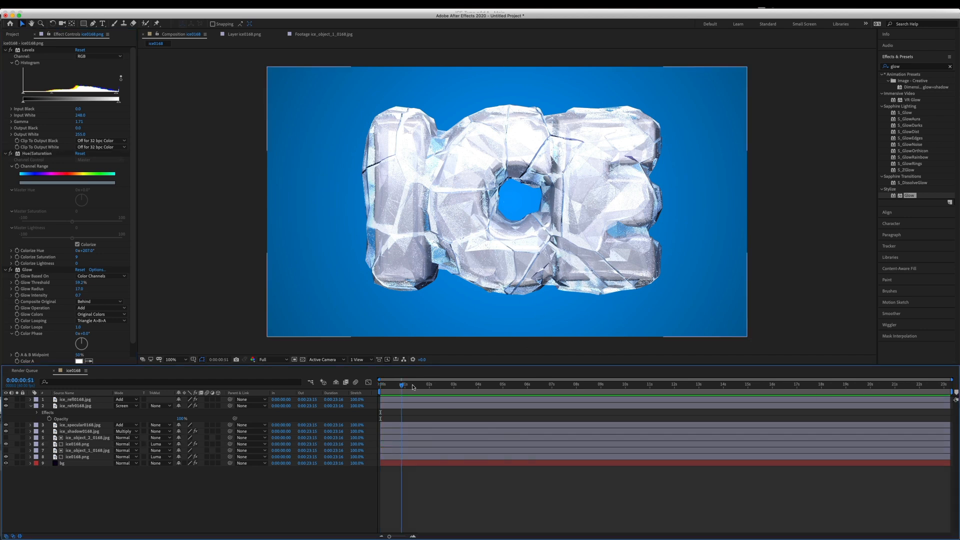
pyautogui.press('space')
pyautogui.click(85, 457)
pyautogui.doubleClick(85, 457)
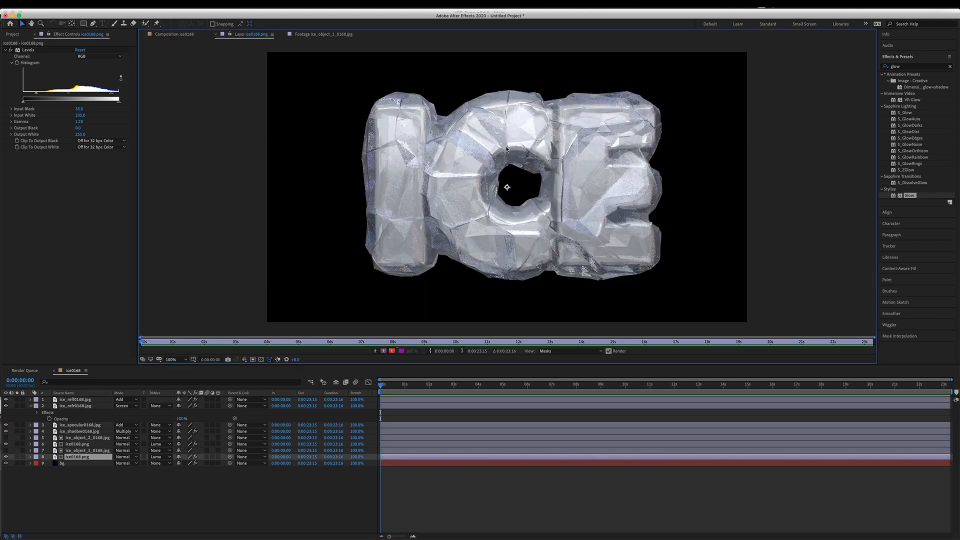
pyautogui.click(177, 34)
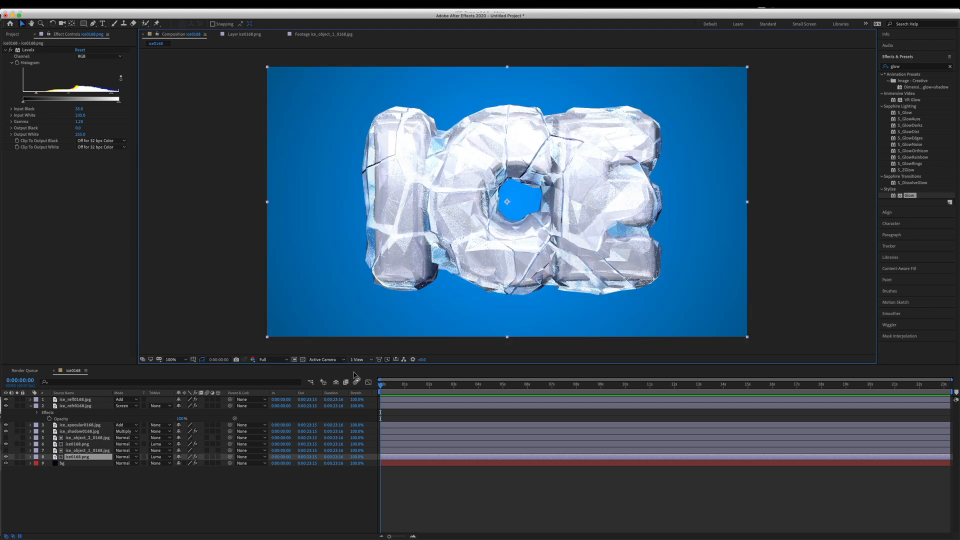
# Apply Hue/Saturation to the bg layer and turn on Colorize.
pyautogui.click(99, 464)
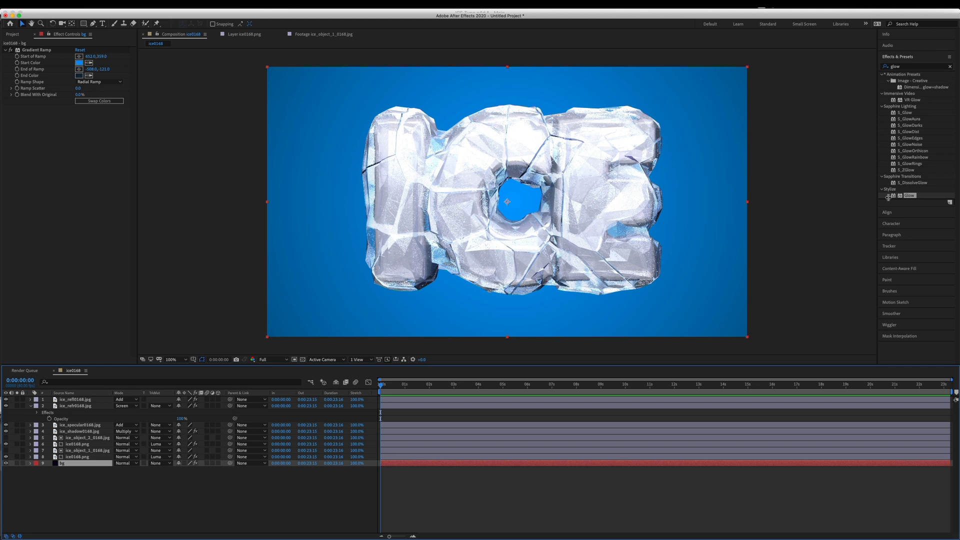
pyautogui.click(907, 66)
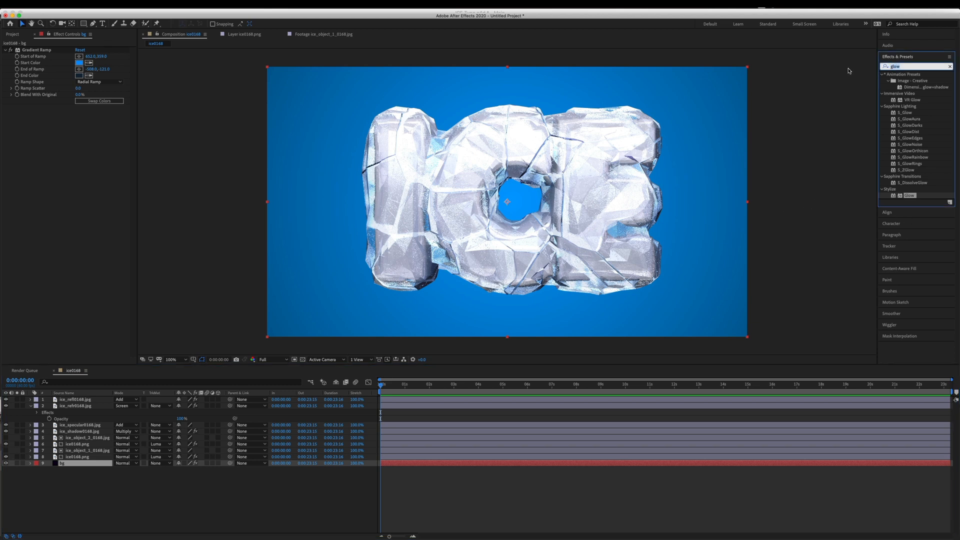
pyautogui.write('hue')
pyautogui.doubleClick(918, 106)
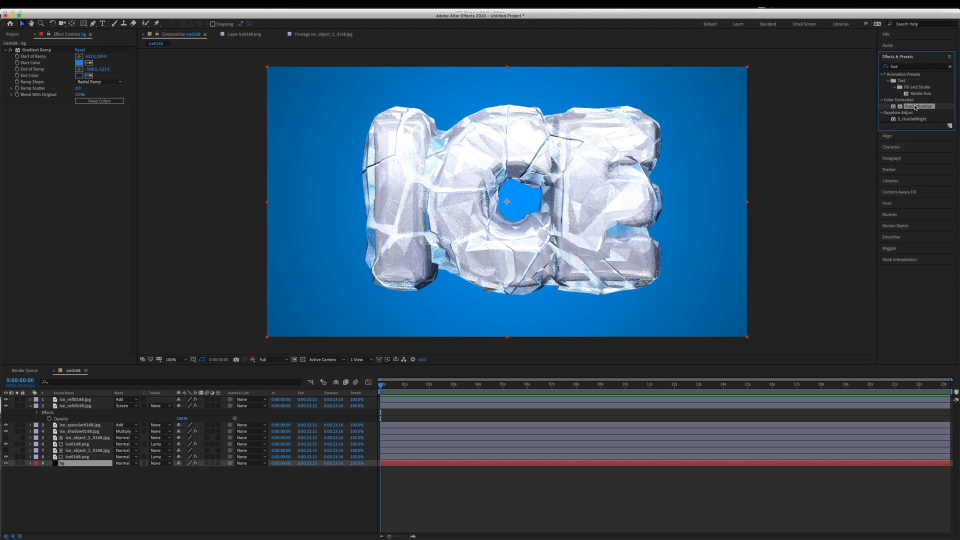
pyautogui.moveTo(53, 176); pyautogui.dragTo(1, 181)
pyautogui.press('super+z')
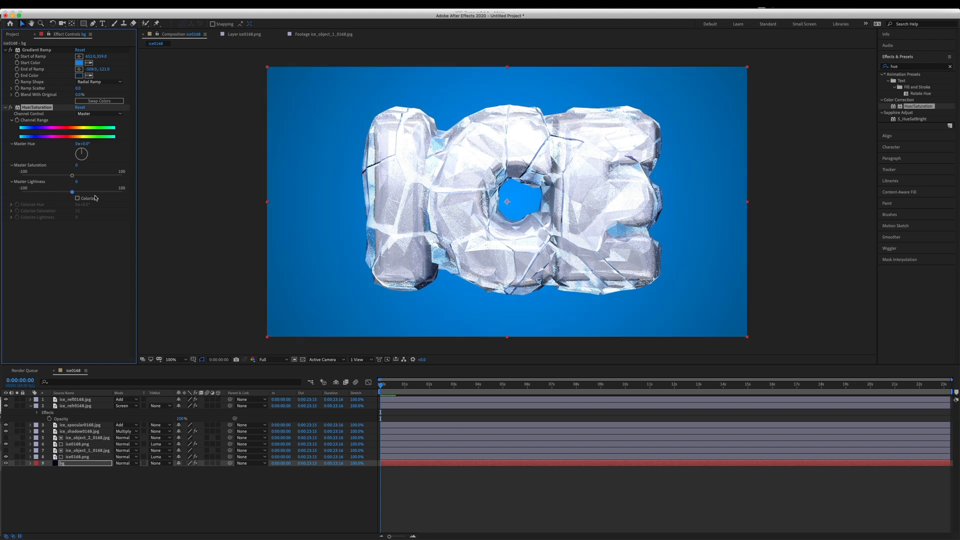
pyautogui.click(77, 199)
pyautogui.click(78, 198)
pyautogui.click(78, 198)
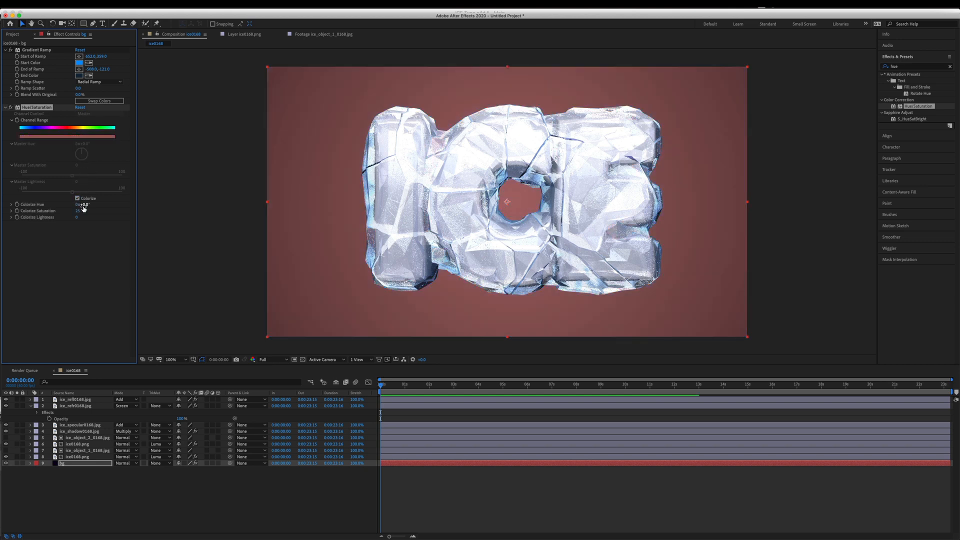
# Tint the bg layer blue with a colorize hue of 220° and a colorize saturation of about 50.
pyautogui.moveTo(83, 205); pyautogui.dragTo(176, 210)
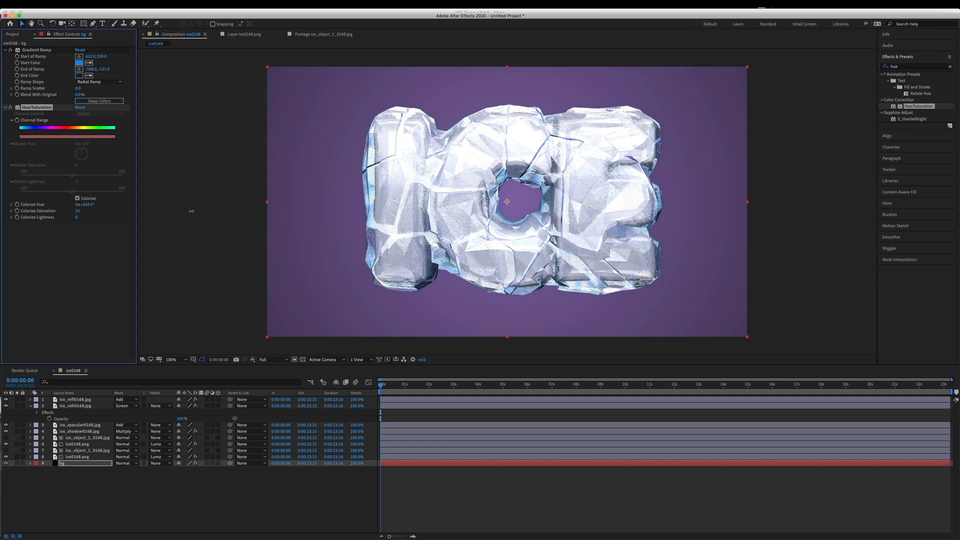
pyautogui.moveTo(221, 211); pyautogui.dragTo(224, 211)
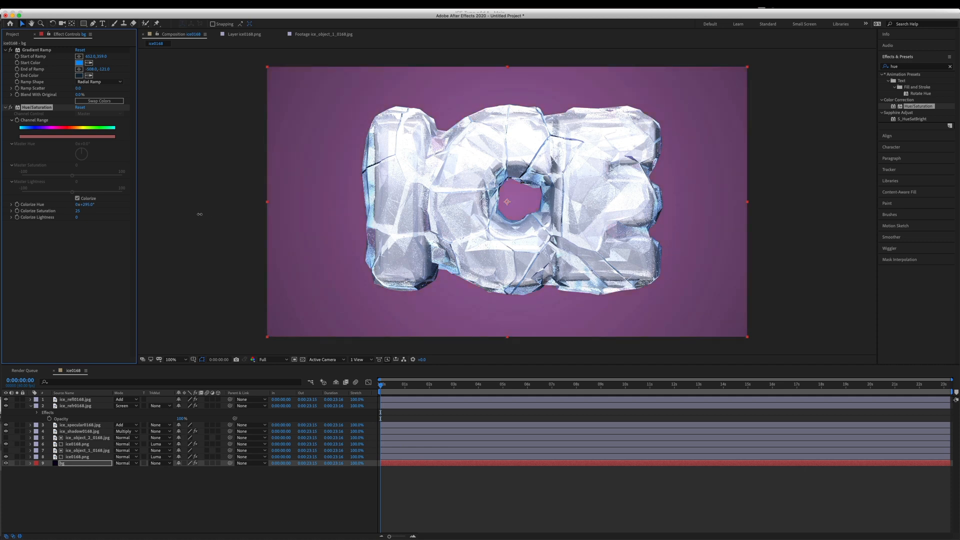
pyautogui.press(',')
pyautogui.press('.')
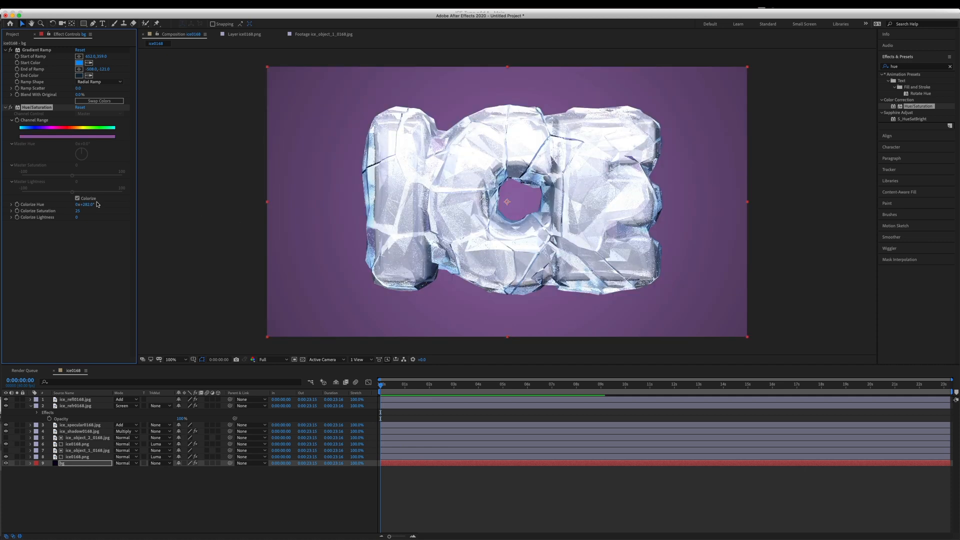
pyautogui.moveTo(87, 205); pyautogui.dragTo(211, 212)
pyautogui.moveTo(77, 211)
pyautogui.mouseDown()
pyautogui.moveTo(95, 213)
pyautogui.moveTo(86, 210)
pyautogui.mouseUp()
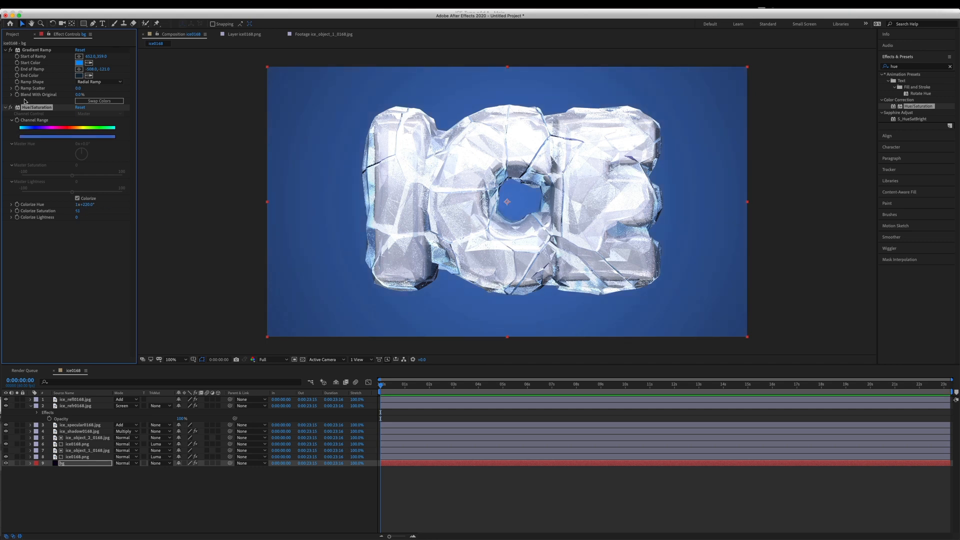
# Compare the background with and without its Hue/Saturation effect.
pyautogui.click(11, 108)
pyautogui.click(10, 108)
pyautogui.click(11, 108)
pyautogui.click(11, 108)
pyautogui.scroll(-1, 520, 215)
pyautogui.scroll(2, 521, 215)
pyautogui.scroll(-1, 521, 215)
# Compare the composite with the ice_specular0168.jpg layer shown and hidden.
pyautogui.click(311, 509)
pyautogui.click(74, 432)
pyautogui.click(75, 425)
pyautogui.click(6, 424)
pyautogui.click(6, 425)
pyautogui.click(6, 425)
pyautogui.click(6, 425)
pyautogui.click(6, 424)
pyautogui.click(6, 425)
pyautogui.click(6, 425)
pyautogui.click(6, 425)
pyautogui.click(6, 425)
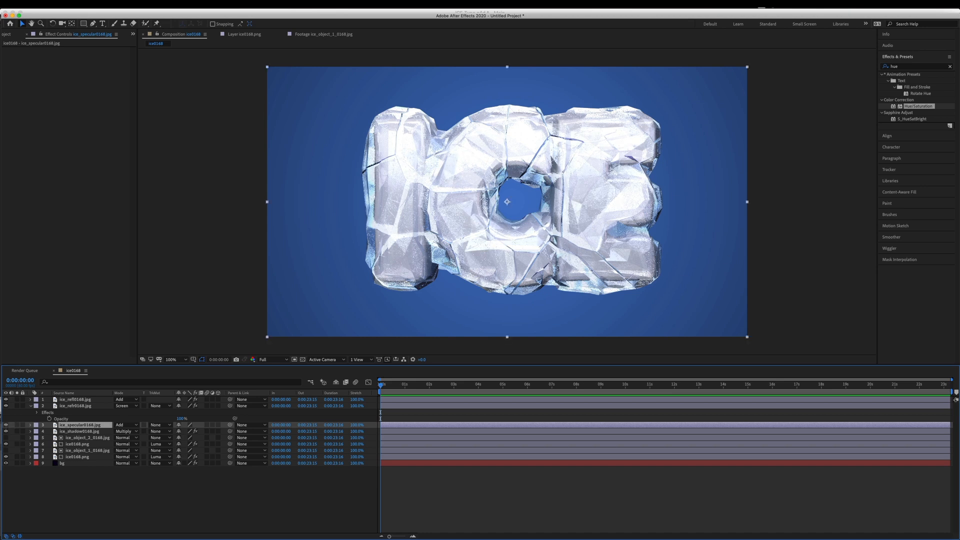
# Apply Hue/Saturation to the ice_specular0168.jpg layer, enable Colorize and adjust its colorize saturation.
pyautogui.doubleClick(919, 105)
pyautogui.click(77, 142)
pyautogui.moveTo(78, 154); pyautogui.dragTo(159, 144)
pyautogui.moveTo(79, 155); pyautogui.dragTo(83, 157)
pyautogui.press('space')
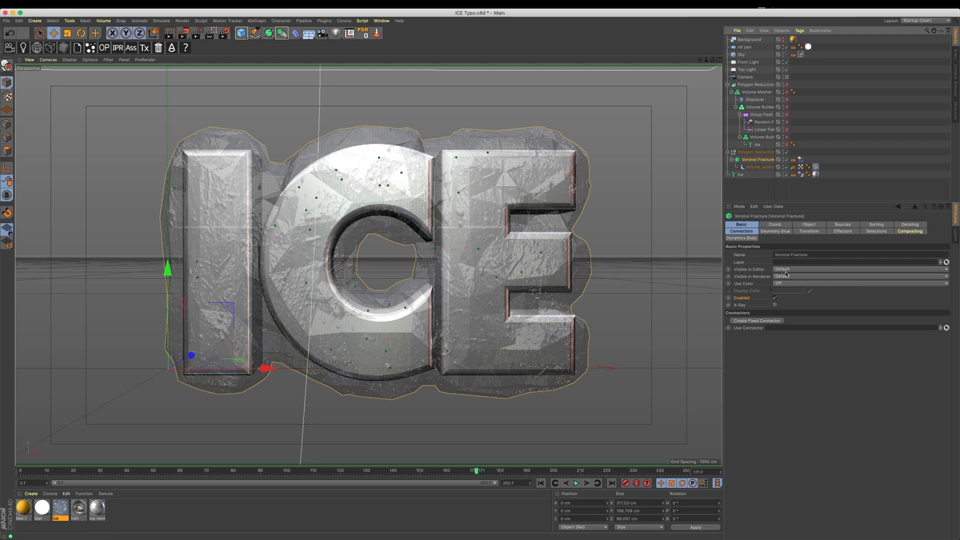
# In Cinema 4D, examine the Voronoi Fracture's Dynamics Body tag and its behaviour at frames 170 and 171.
pyautogui.click(808, 225)
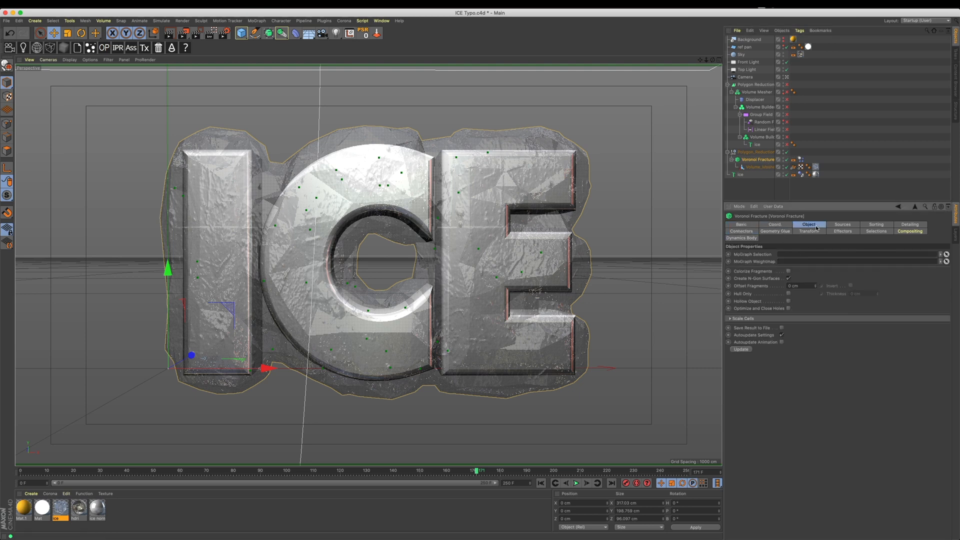
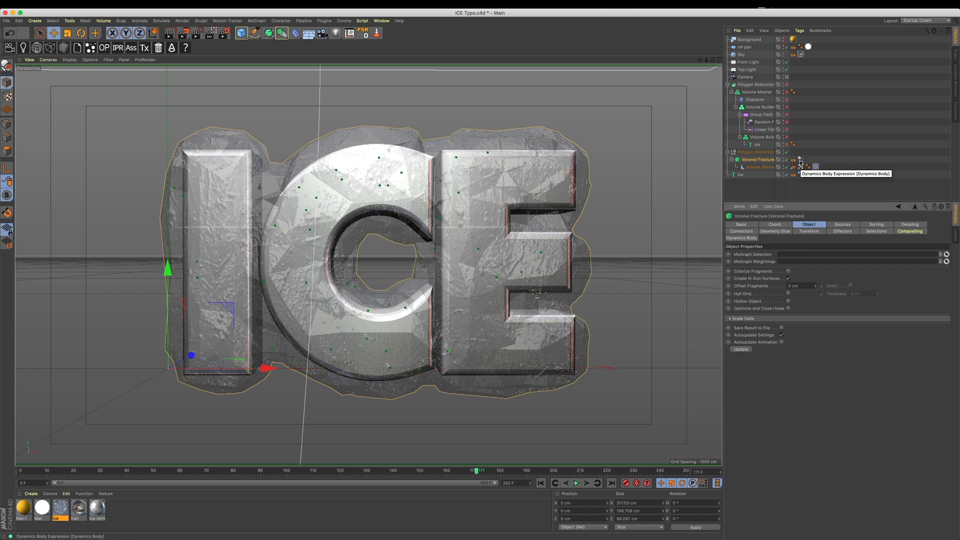
pyautogui.keyDown('ctrl'); pyautogui.moveTo(801, 160); pyautogui.dragTo(801, 160); pyautogui.keyUp('ctrl')
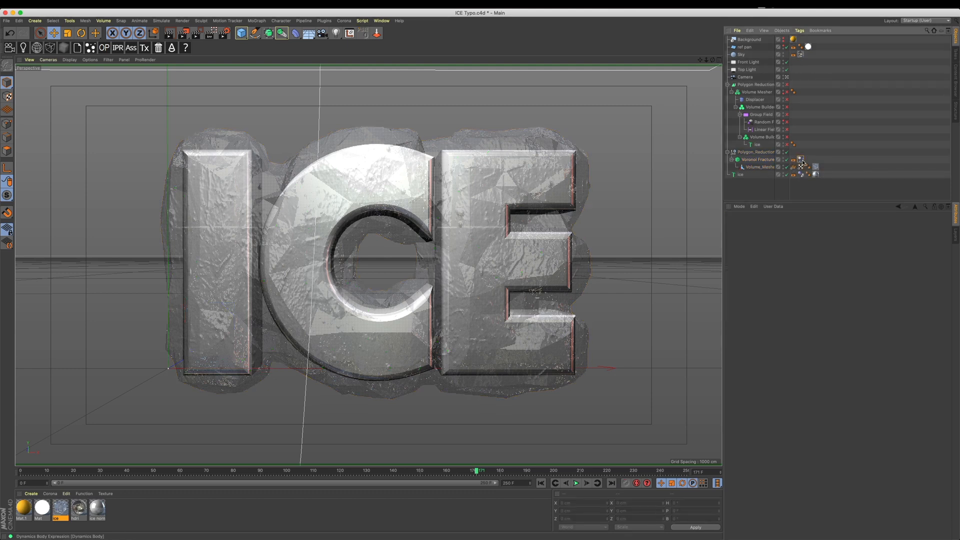
pyautogui.click(474, 472)
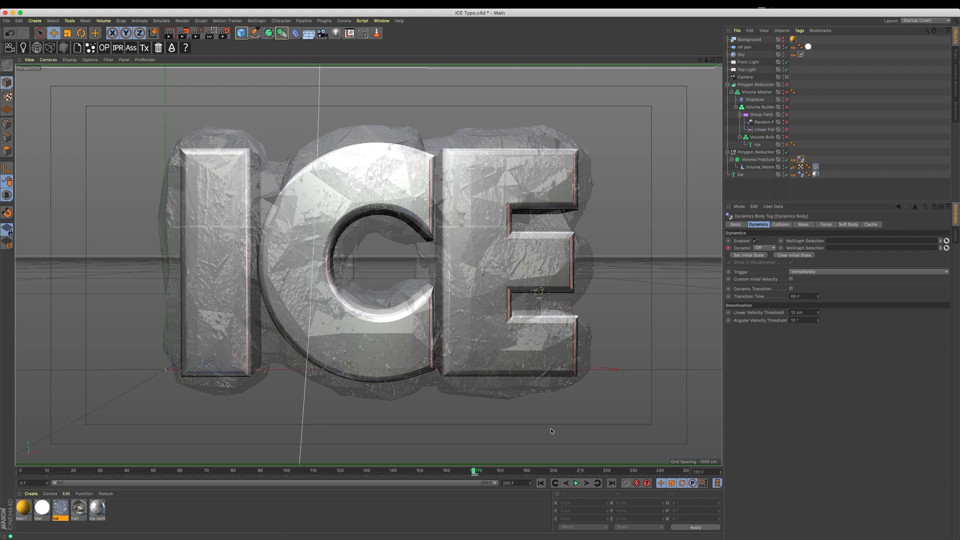
pyautogui.click(477, 471)
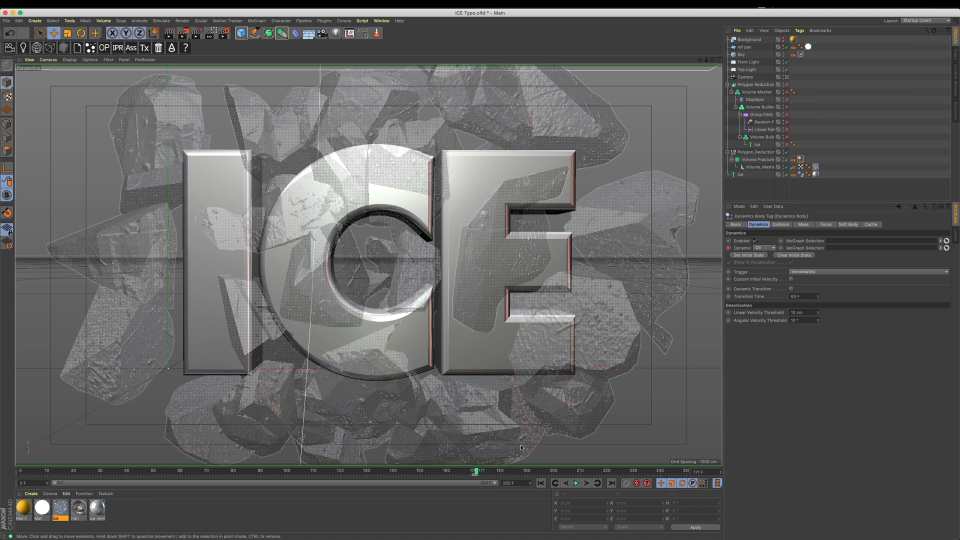
pyautogui.click(473, 471)
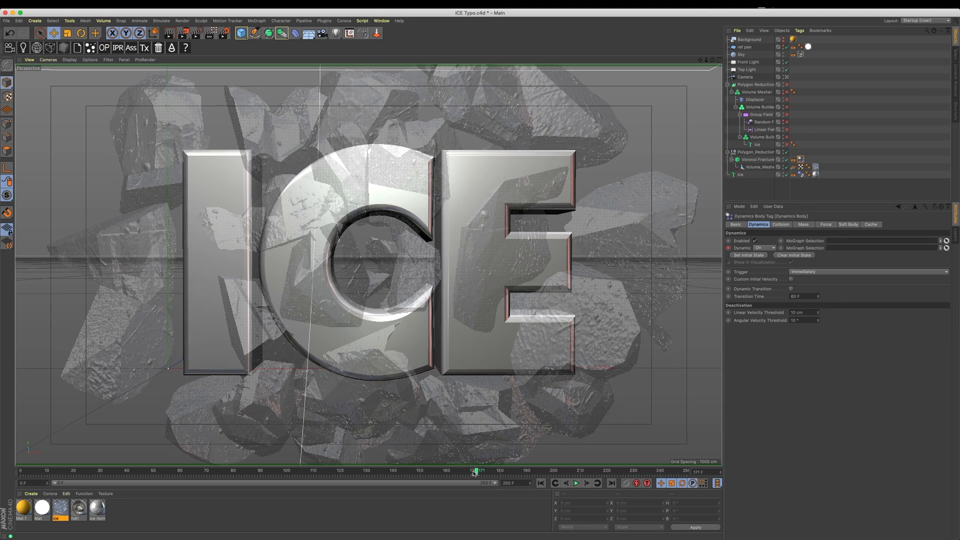
# Keyframe the Voronoi Fracture's Enabled state off at frame 170 and on at frame 171, and save the project.
pyautogui.click(765, 159)
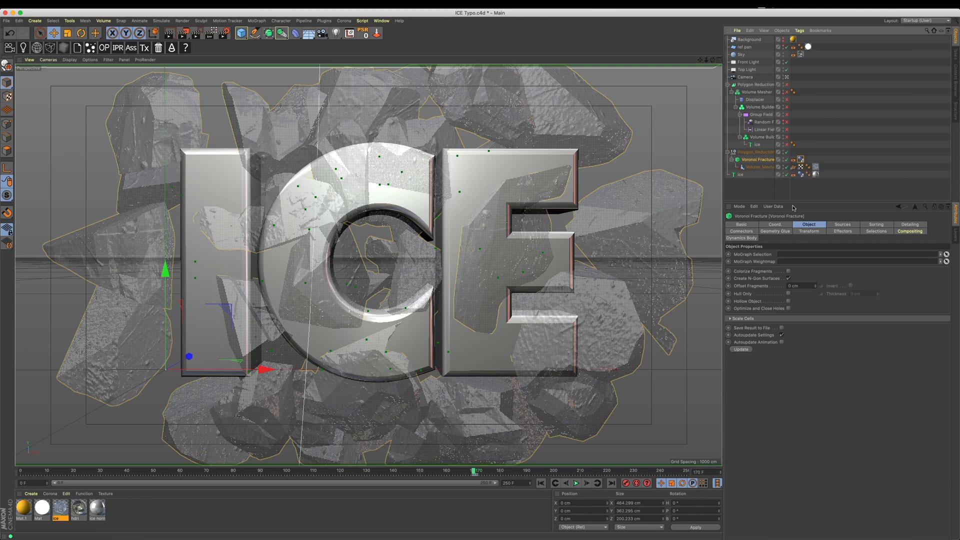
pyautogui.click(774, 225)
pyautogui.click(754, 228)
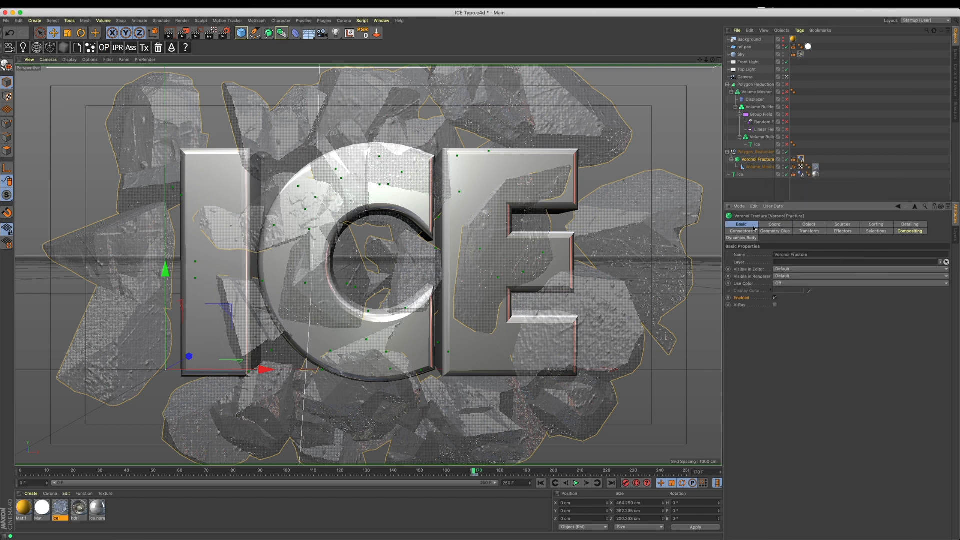
pyautogui.click(774, 297)
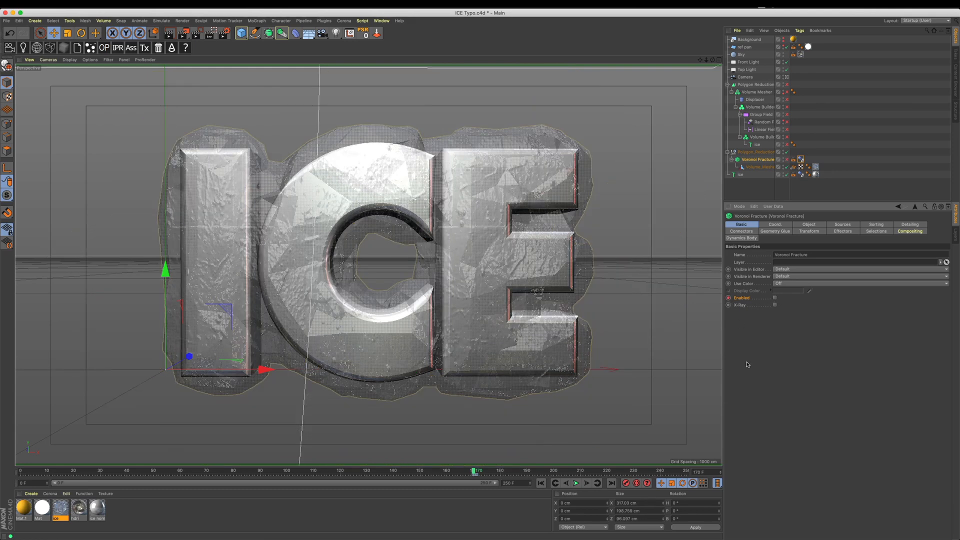
pyautogui.click(592, 484)
pyautogui.click(774, 298)
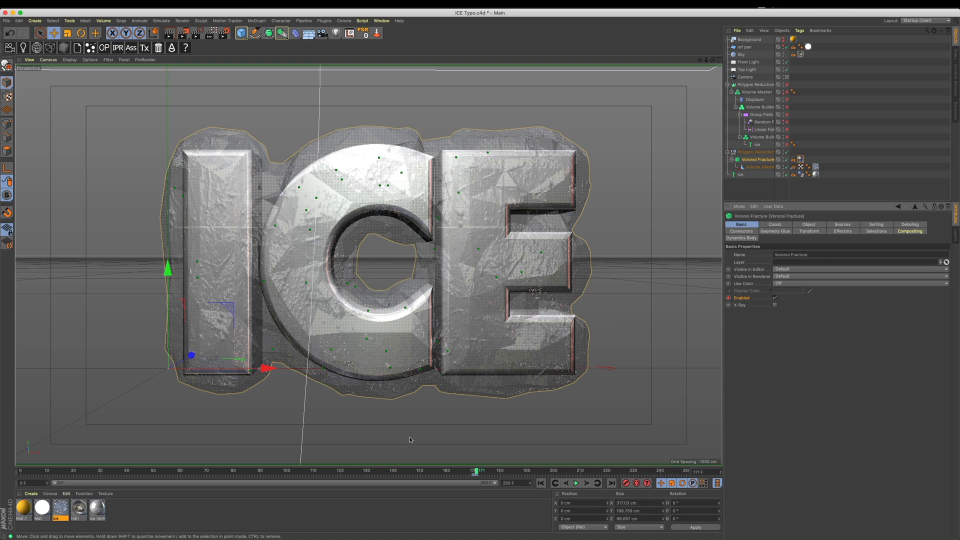
pyautogui.press('super+s')
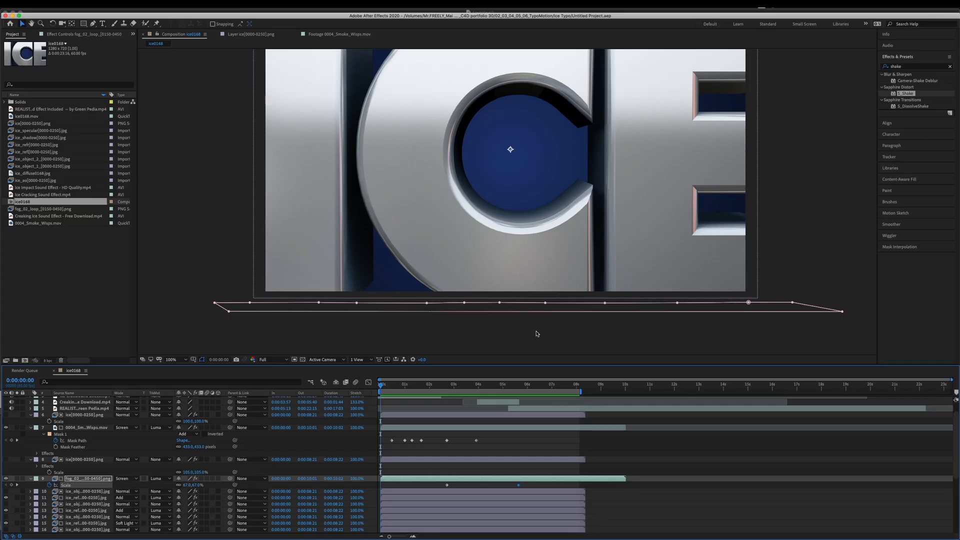
# In After Effects, scrub through the ice0168 composition to review the freezing and shattering animation and its layers.
pyautogui.moveTo(483, 212); pyautogui.dragTo(489, 250, button='middle')
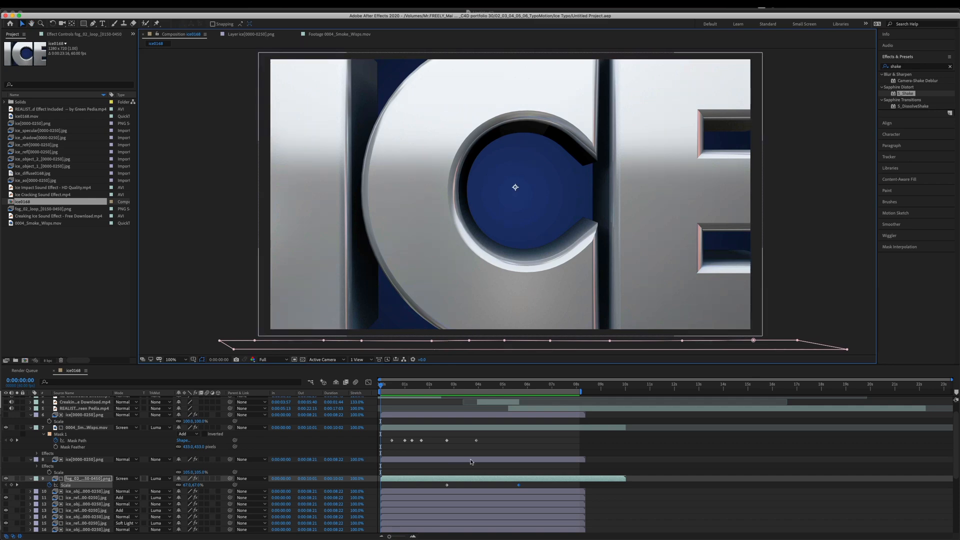
pyautogui.moveTo(387, 387); pyautogui.dragTo(478, 392)
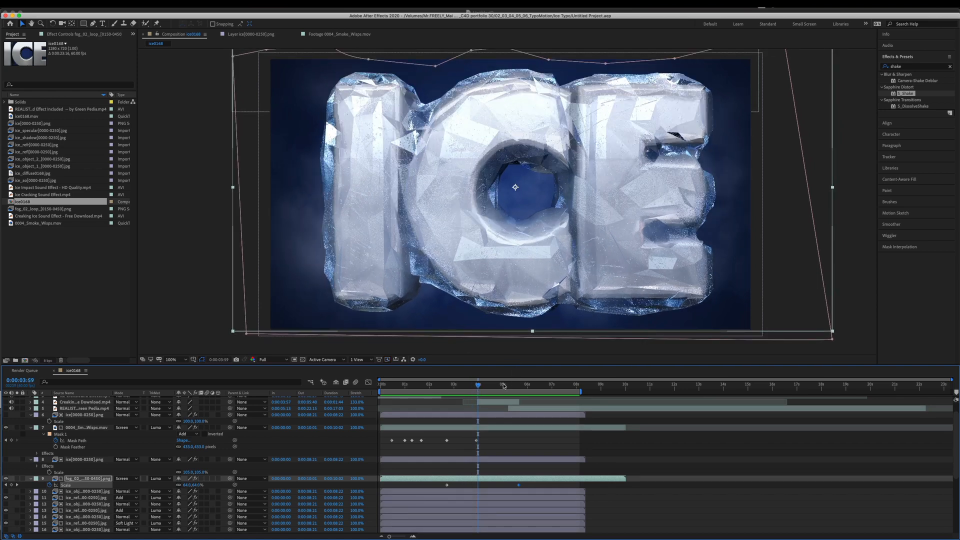
pyautogui.click(519, 385)
pyautogui.moveTo(520, 389); pyautogui.dragTo(529, 388)
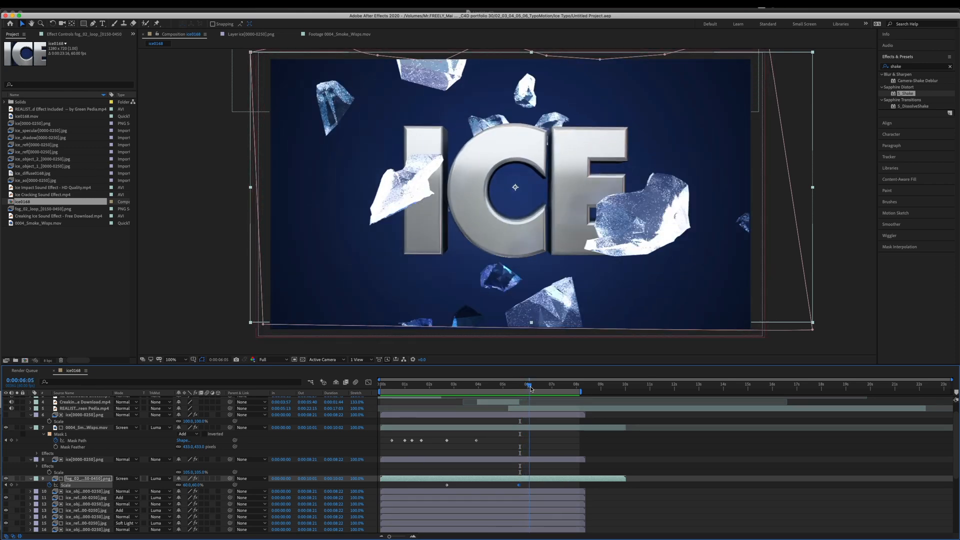
pyautogui.click(445, 386)
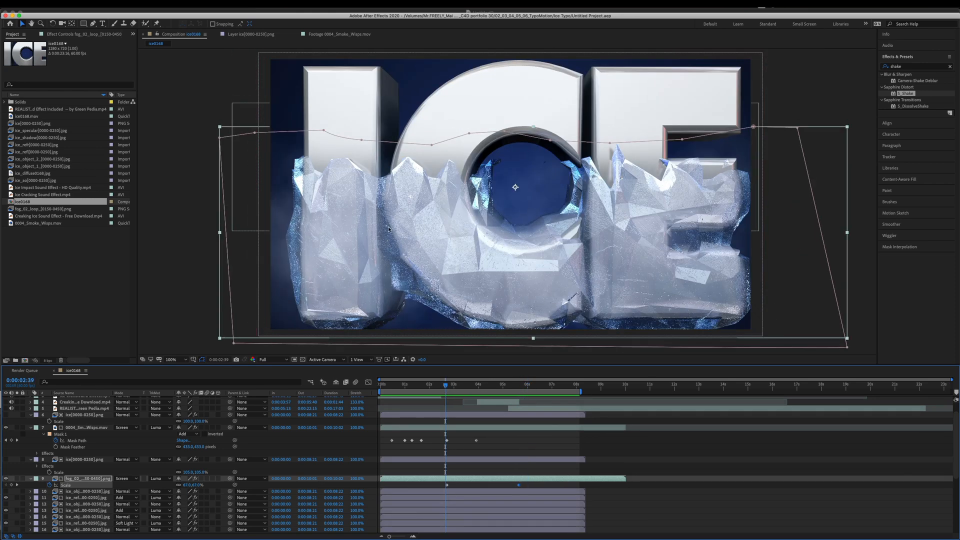
pyautogui.scroll(3, 119, 418)
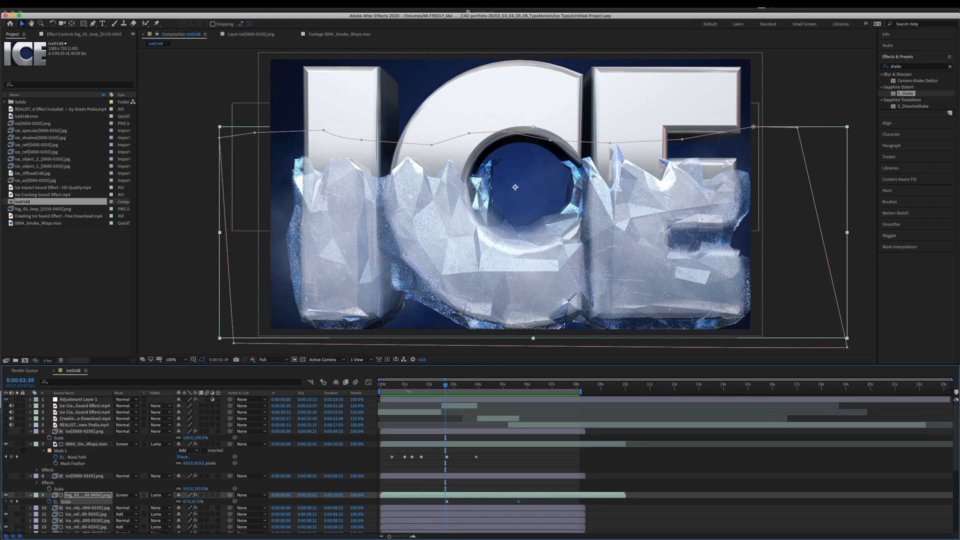
pyautogui.moveTo(397, 388); pyautogui.dragTo(472, 381)
pyautogui.moveTo(478, 380); pyautogui.dragTo(498, 380)
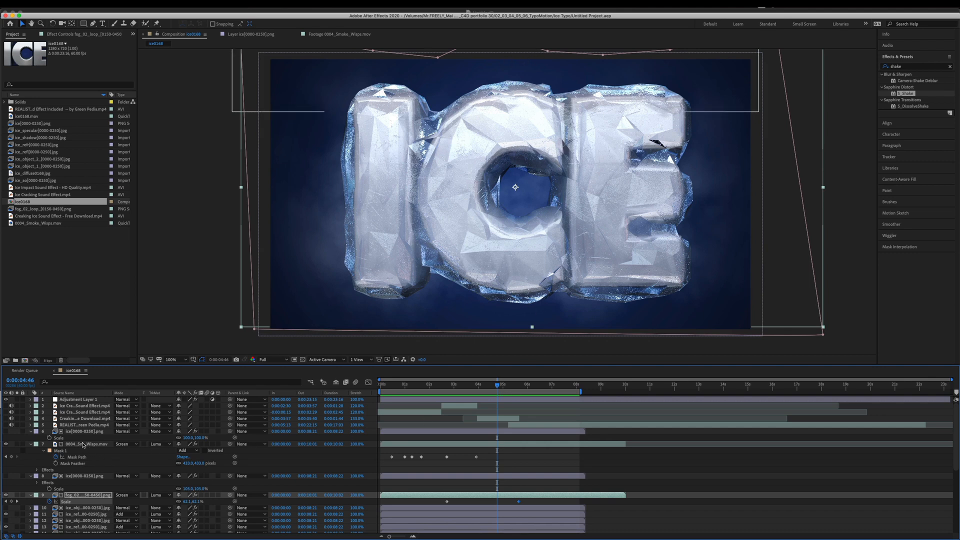
# Check the ice[0000-0250].png matte layer above the fog layer by showing and hiding it.
pyautogui.click(83, 478)
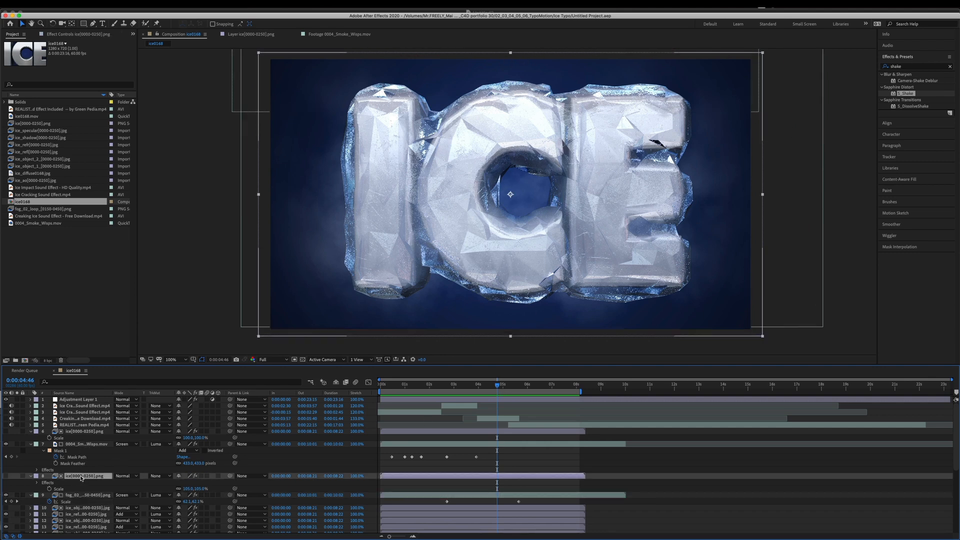
pyautogui.click(7, 477)
pyautogui.click(6, 475)
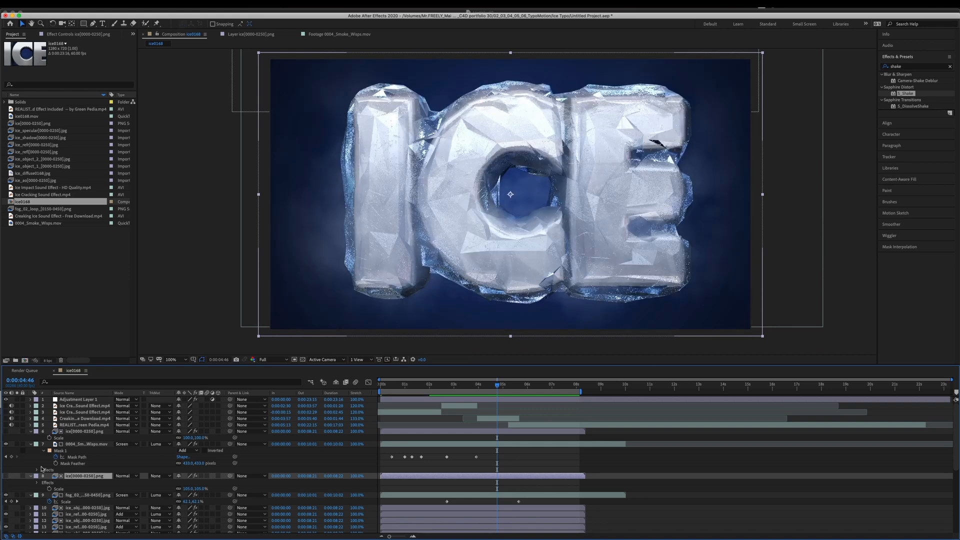
# Check the ice[0000-0250].png matte above 0004_Smoke_Wisps.mov by showing and hiding it, and collapse both layers' properties.
pyautogui.click(5, 432)
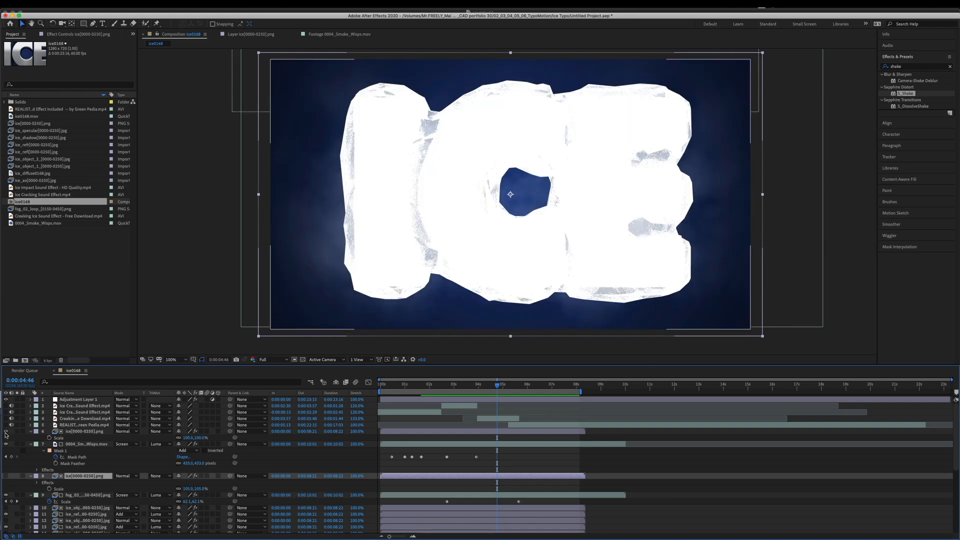
pyautogui.click(6, 432)
pyautogui.click(100, 431)
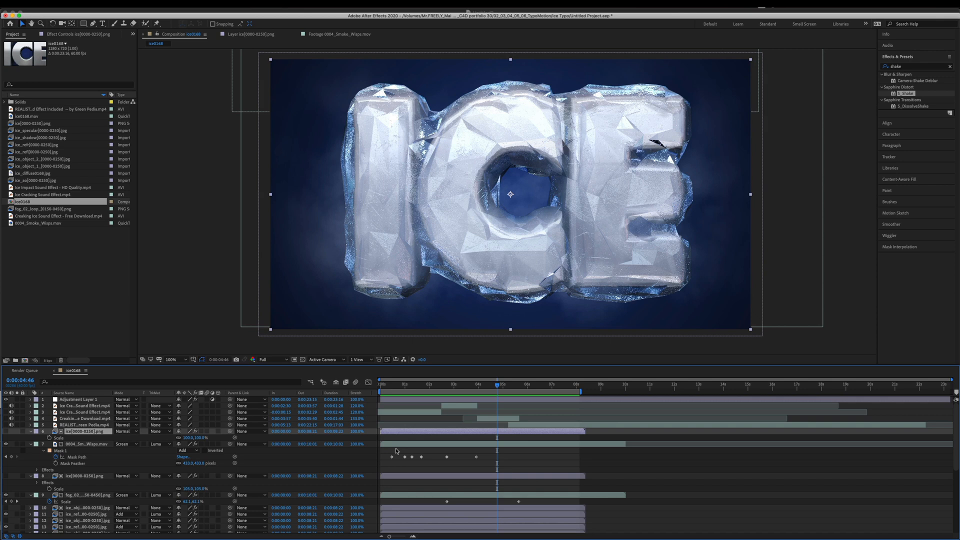
pyautogui.click(30, 431)
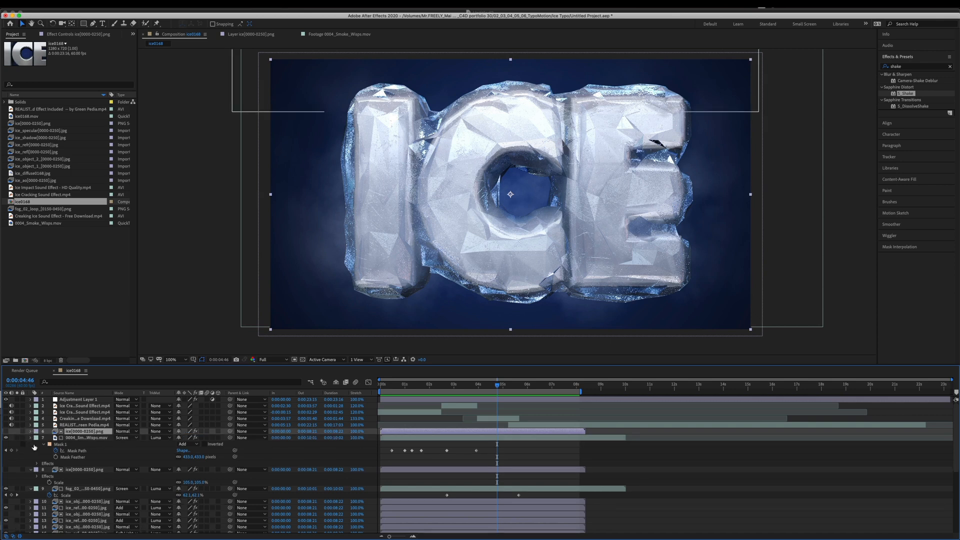
pyautogui.click(30, 438)
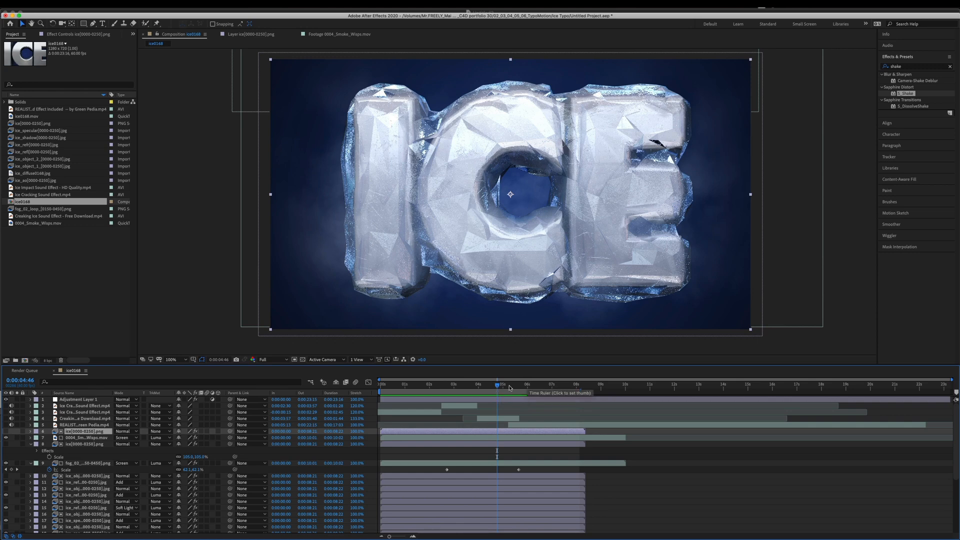
# Preview the composition through the shatter, and park the playhead on the fully frozen text at 0:00:04:51.
pyautogui.press('space')
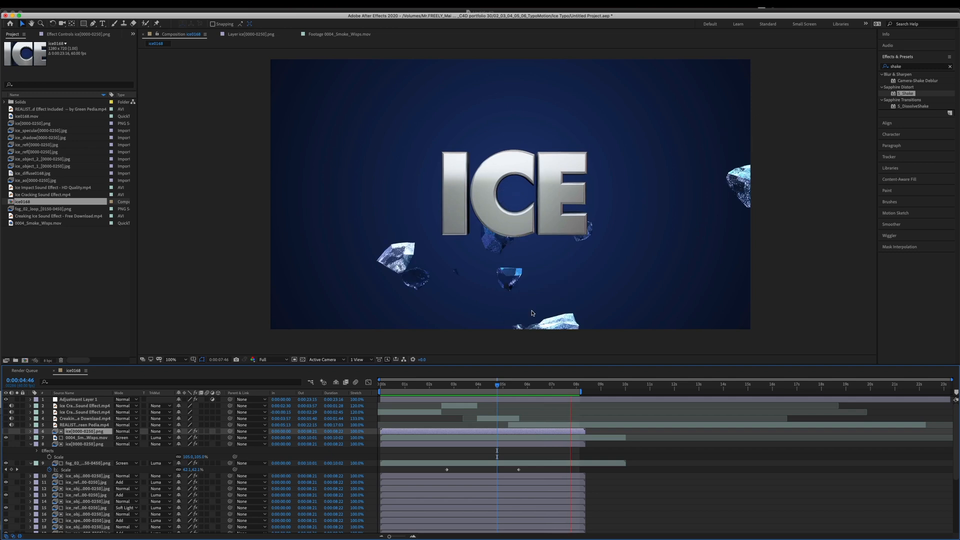
pyautogui.press('space')
pyautogui.click(499, 385)
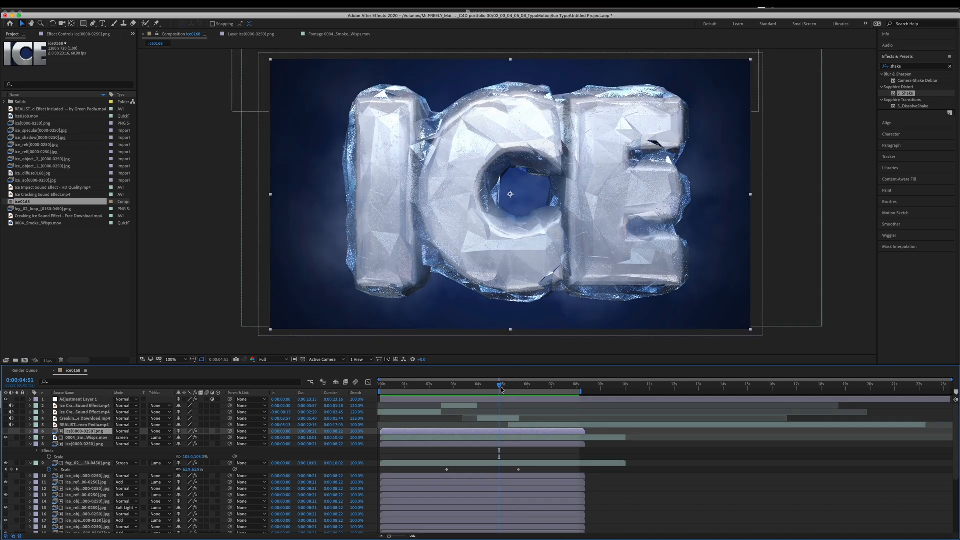
# Show the S_Shake effect settings of Adjustment Layer 1 and reveal its keyframed properties in the timeline.
pyautogui.click(94, 399)
pyautogui.click(82, 34)
pyautogui.click(24, 51)
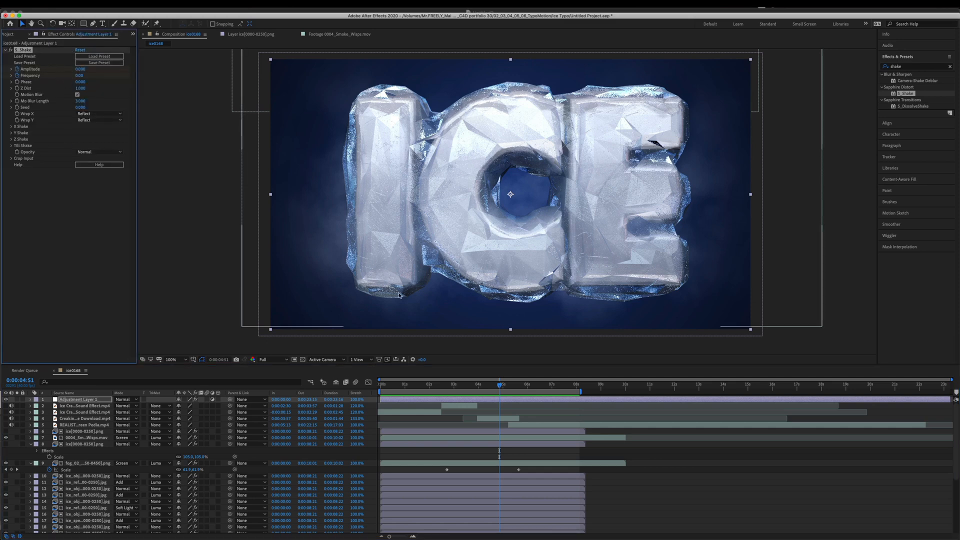
pyautogui.press('u')
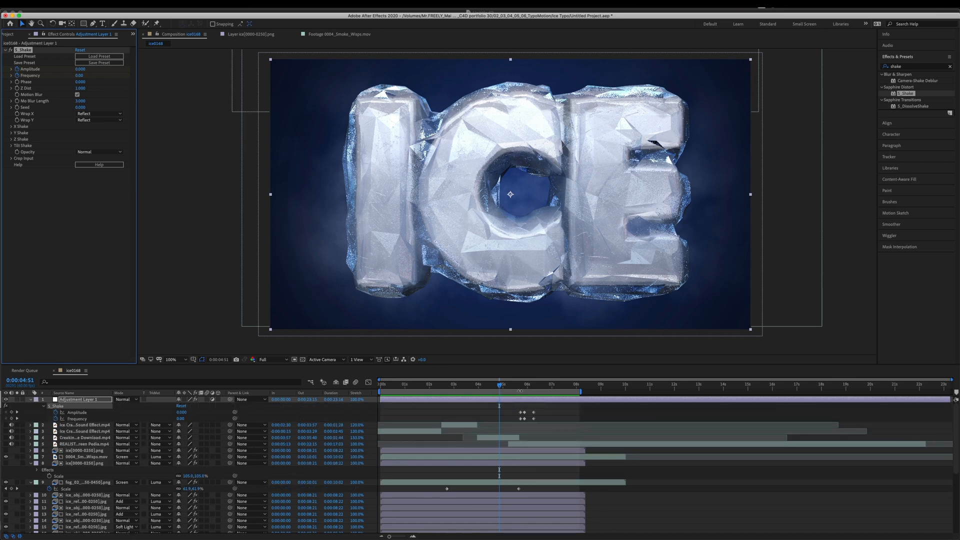
# Scrub and preview the shatter around the S_Shake Amplitude and Frequency keyframes to examine the camera shake.
pyautogui.moveTo(520, 387); pyautogui.dragTo(527, 390)
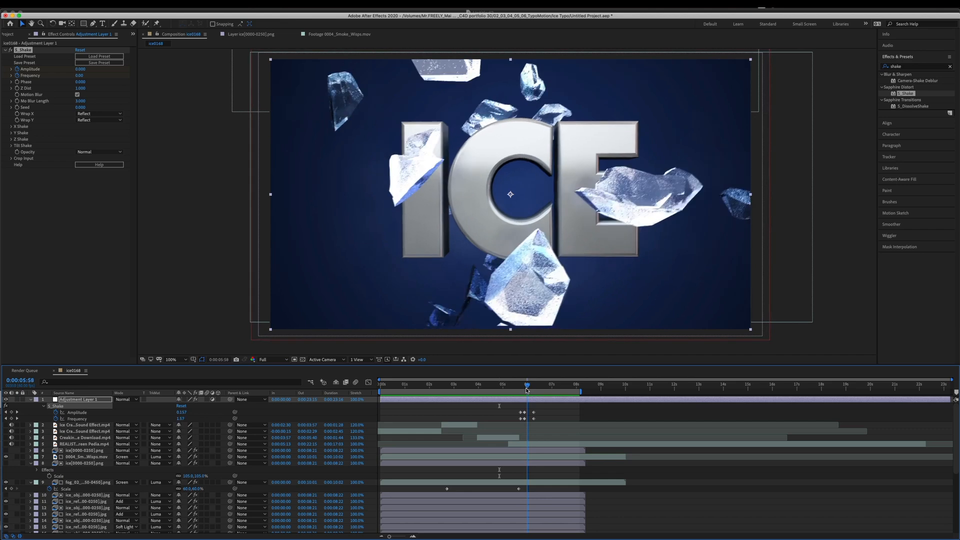
pyautogui.press('space')
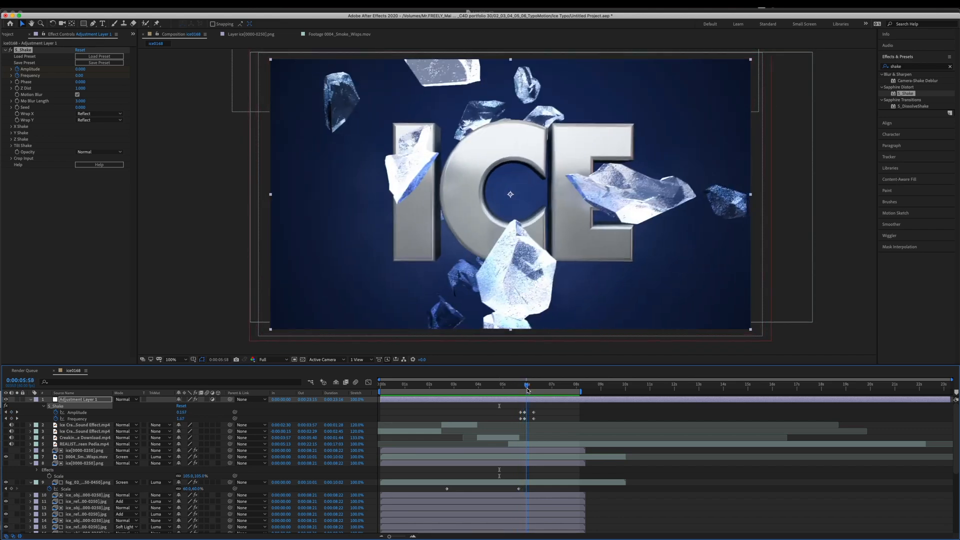
pyautogui.press('space')
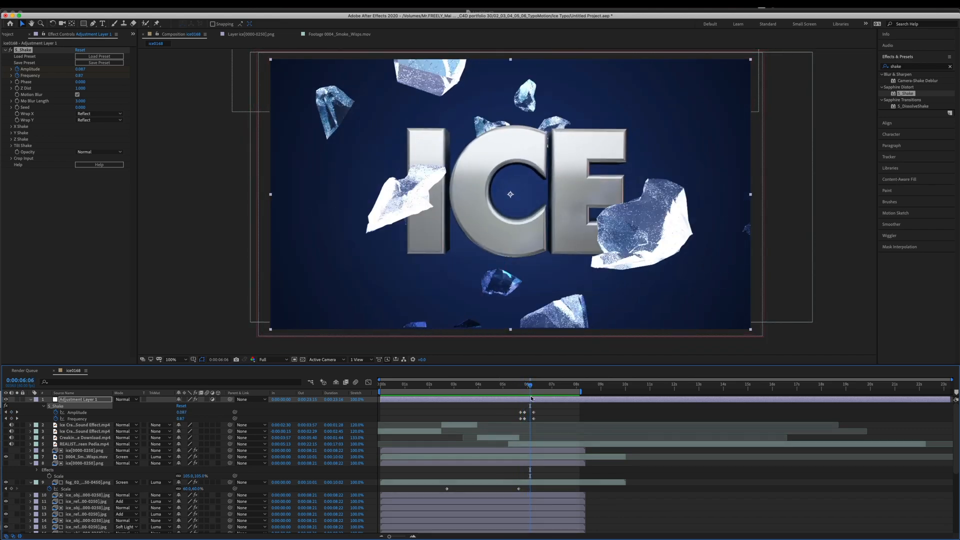
pyautogui.moveTo(534, 387); pyautogui.dragTo(512, 388)
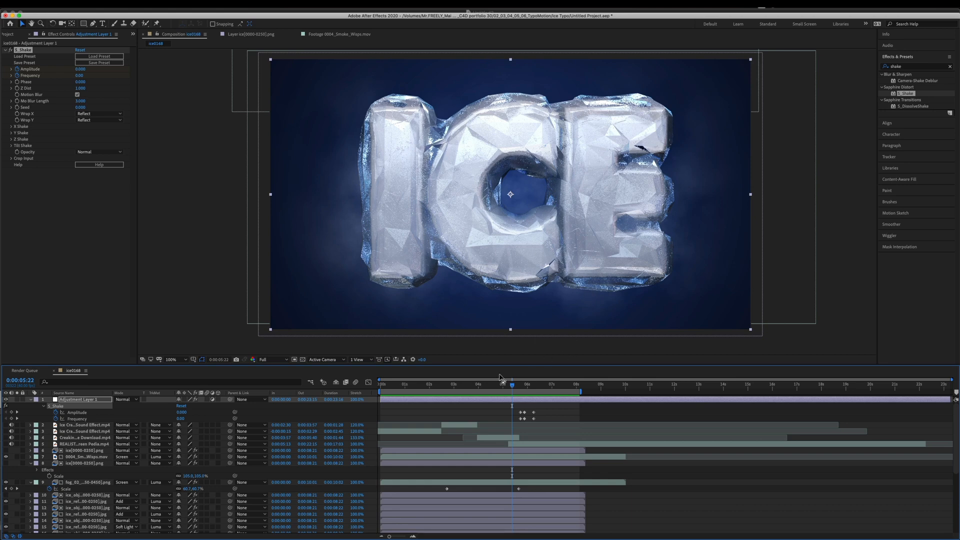
pyautogui.moveTo(510, 387); pyautogui.dragTo(526, 400)
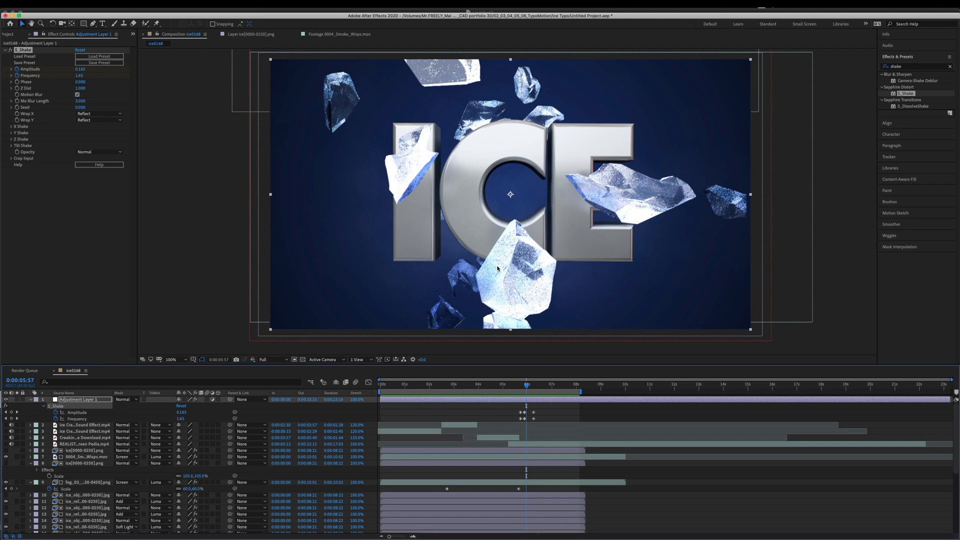
pyautogui.click(532, 386)
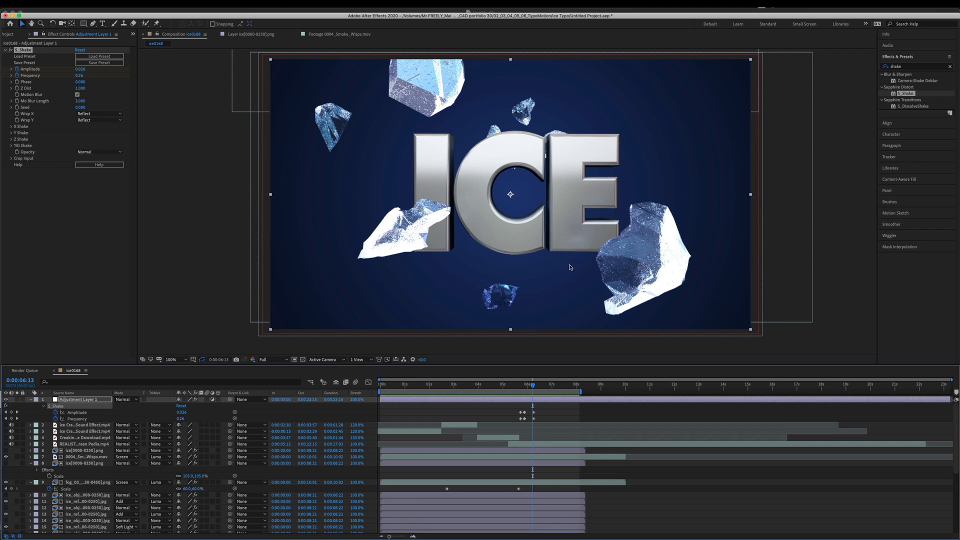
# Review the animation from the partly frozen stage through cracking and shattering, and preview the freezing section again.
pyautogui.moveTo(518, 390); pyautogui.dragTo(443, 397)
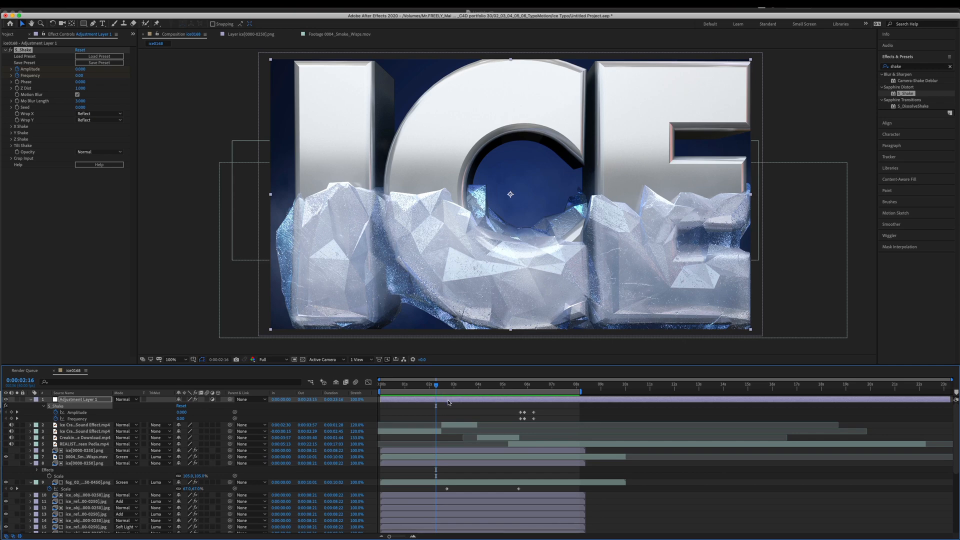
pyautogui.moveTo(459, 389); pyautogui.dragTo(520, 402)
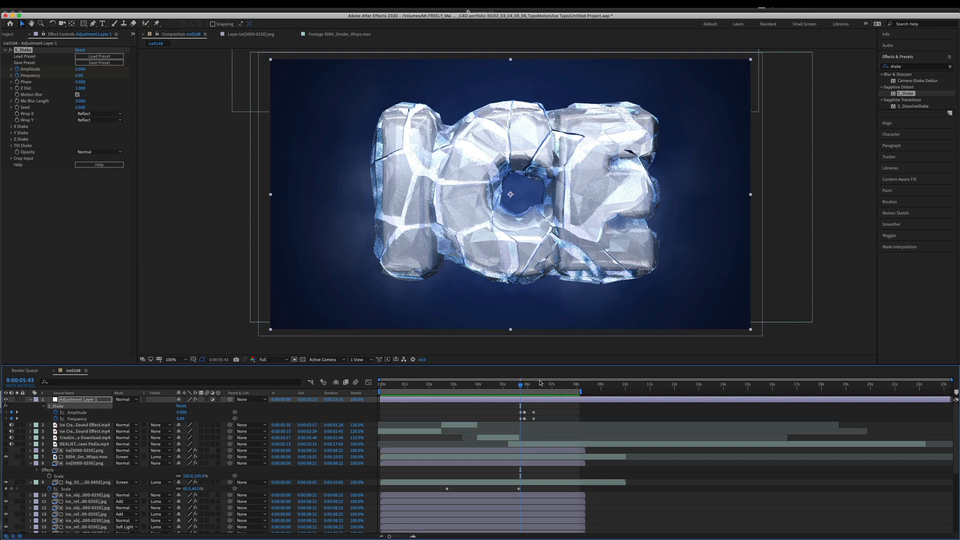
pyautogui.click(532, 384)
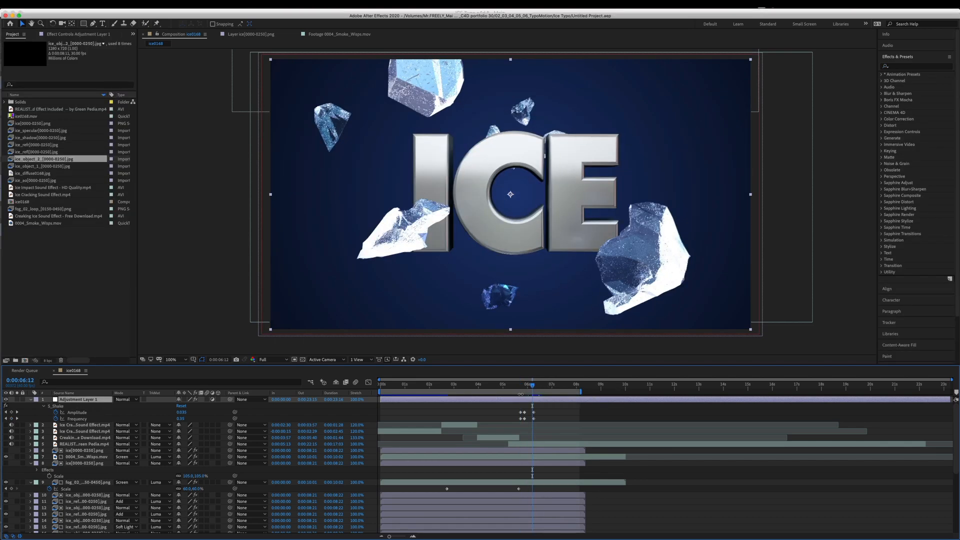
pyautogui.moveTo(444, 388); pyautogui.dragTo(435, 387)
pyautogui.press('space')
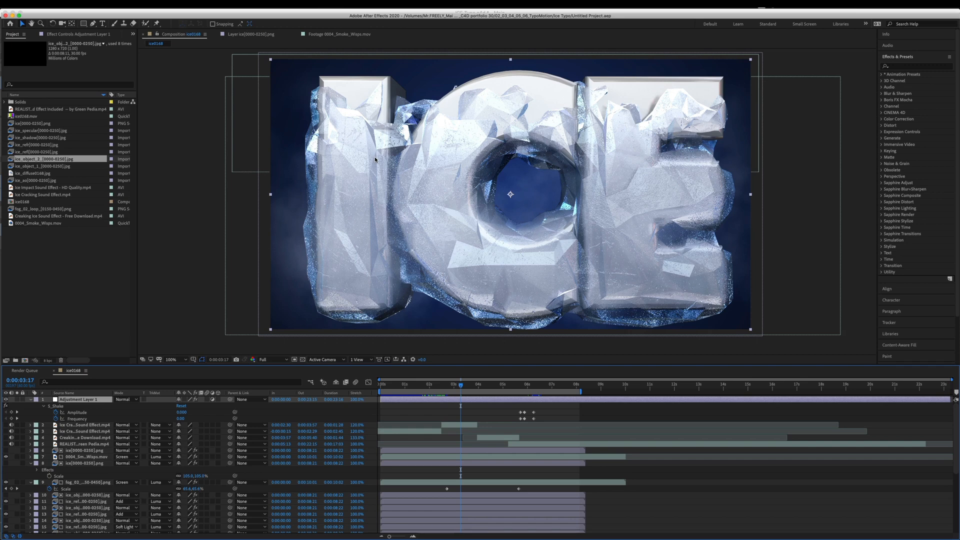
# Switch to Cinema 4D, go to frame 153, disable the Alembic Polygon_Reduction object, and enable the original Polygon Reduction hierarchy.
pyautogui.press('super+Tab')
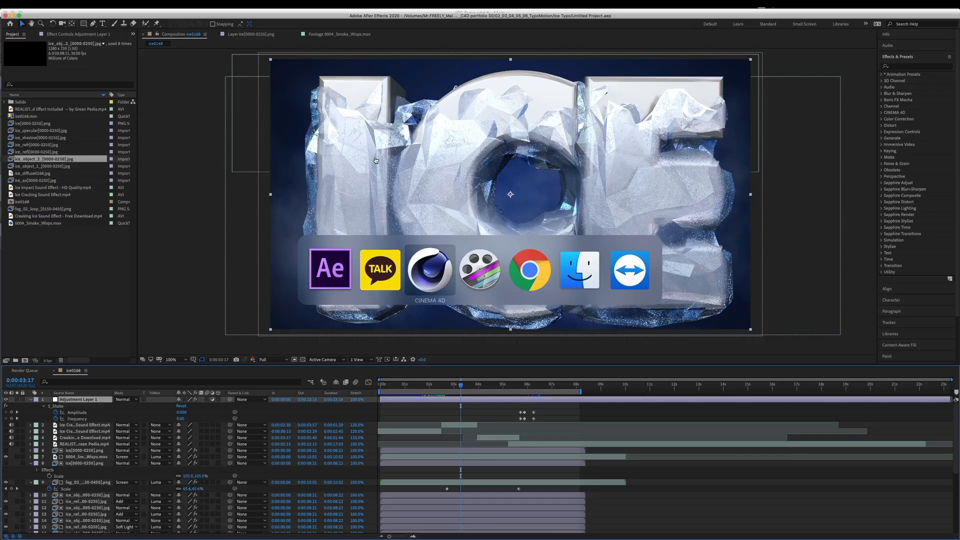
pyautogui.press('super+Tab')
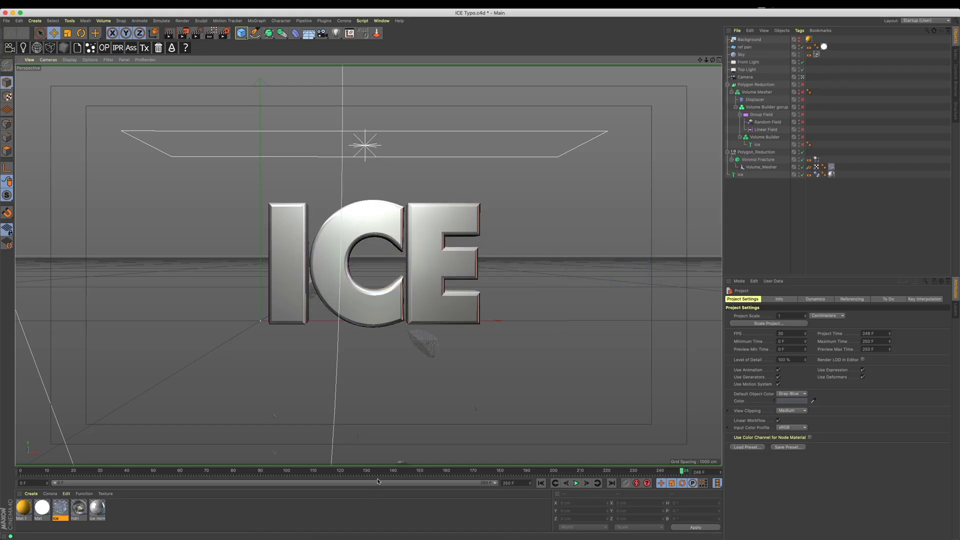
pyautogui.click(428, 470)
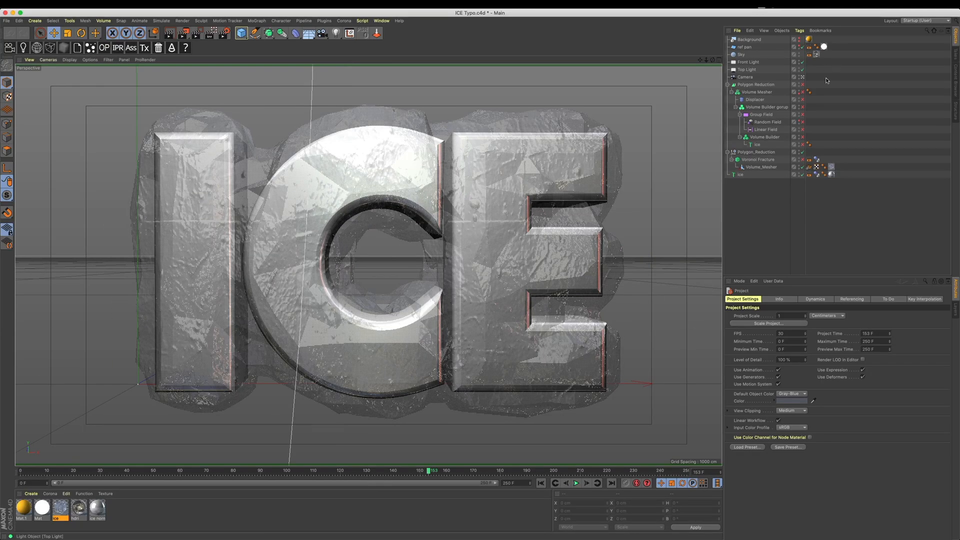
pyautogui.click(802, 152)
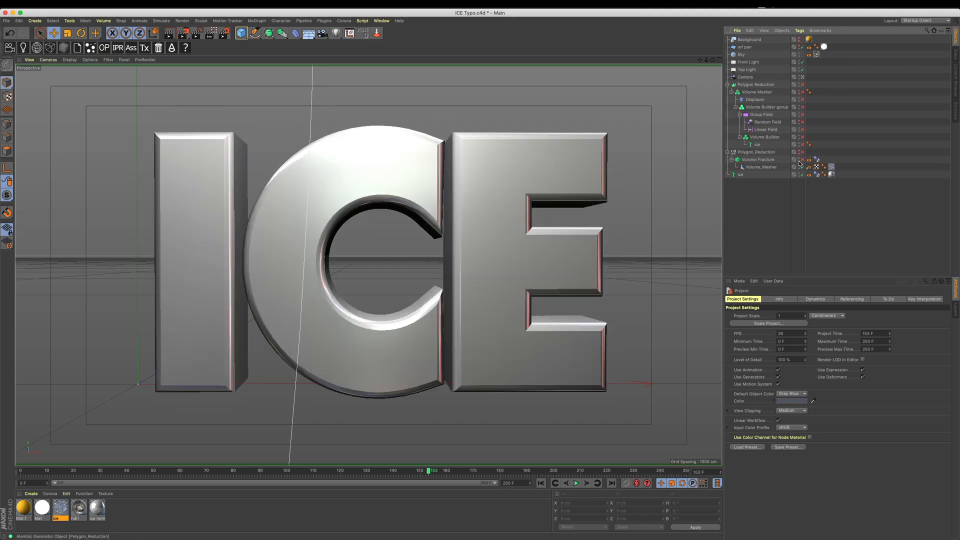
pyautogui.click(728, 152)
pyautogui.moveTo(802, 84); pyautogui.dragTo(802, 145)
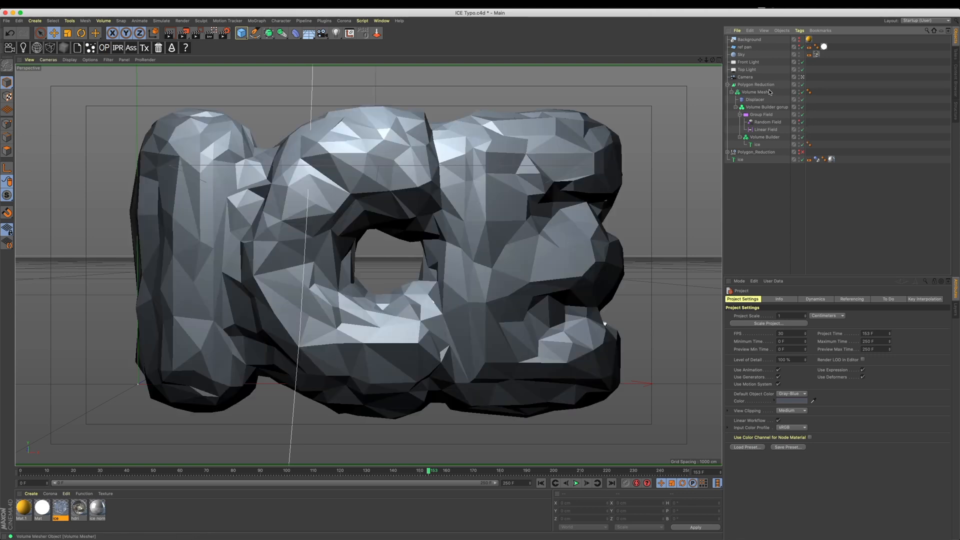
# Disable the Polygon Reduction generator, and set the Volume Mesher's Voxel Range Threshold to 39% and Adaptive to 38.9%.
pyautogui.click(785, 85)
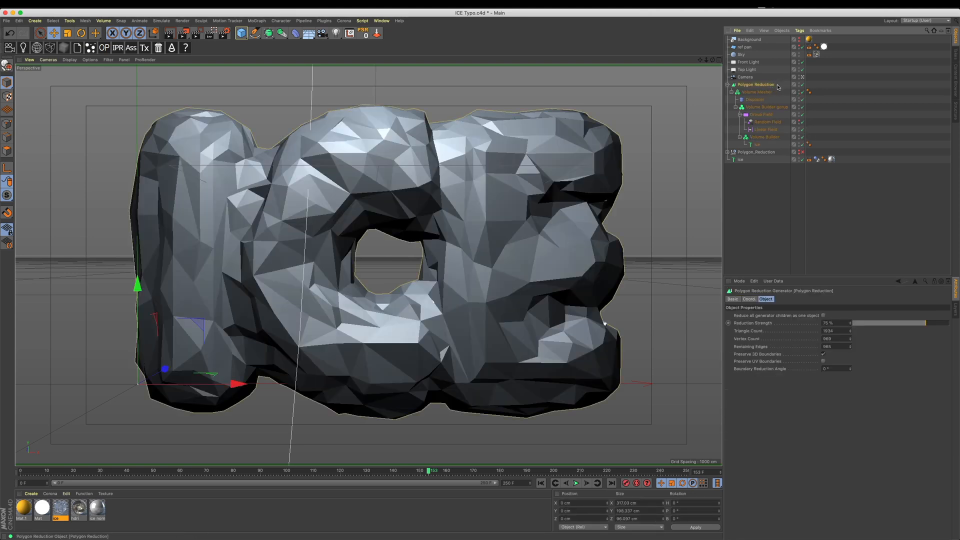
pyautogui.click(802, 85)
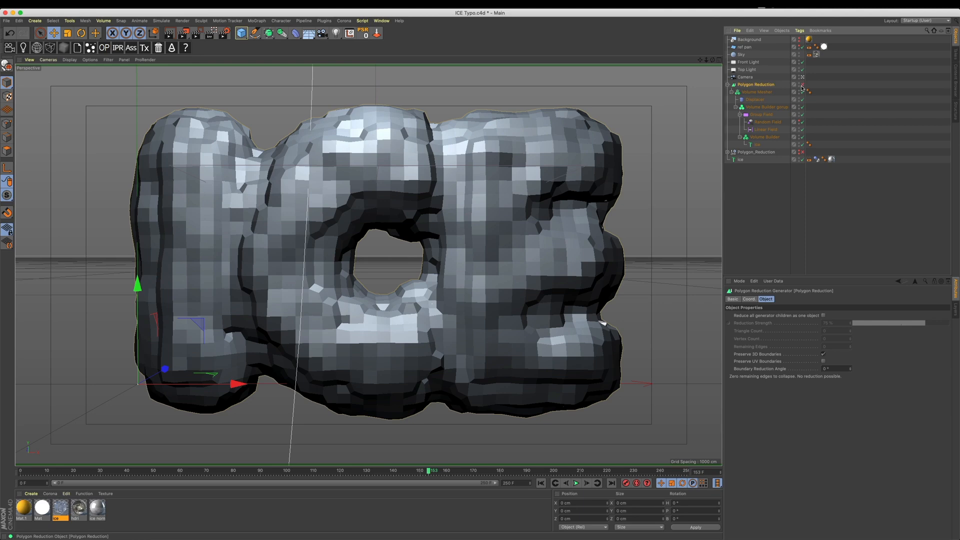
pyautogui.click(765, 93)
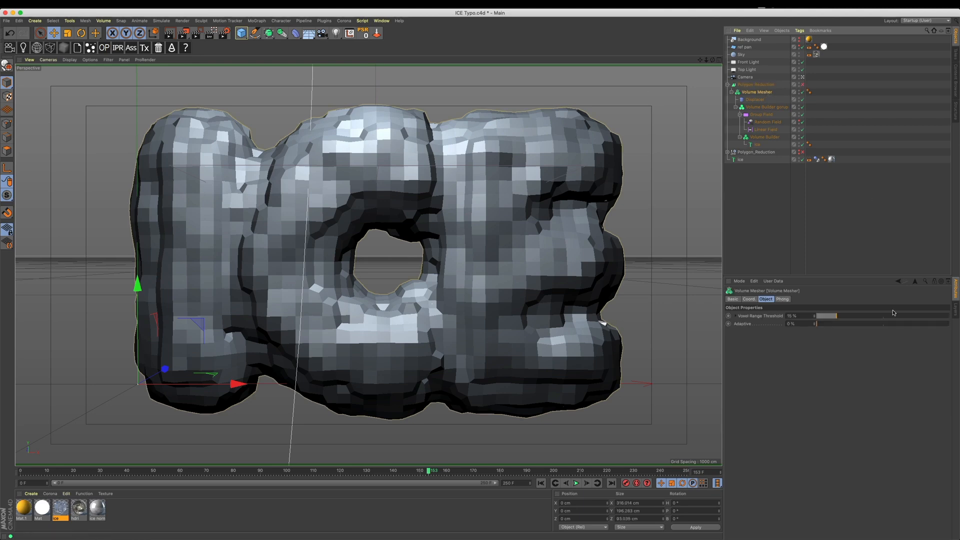
pyautogui.moveTo(861, 319); pyautogui.dragTo(868, 325)
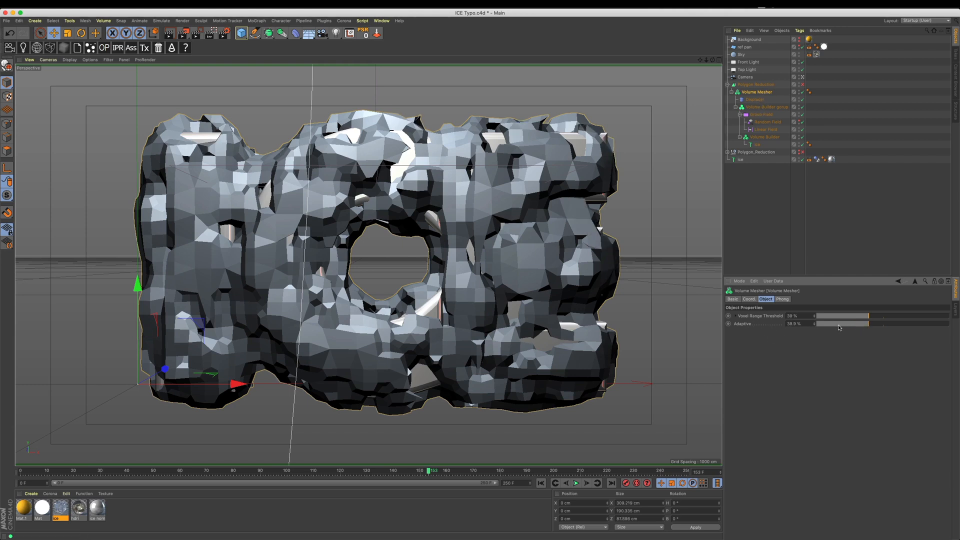
# Try a voxel size of 5 cm on the Volume Builder group, and undo it.
pyautogui.click(772, 108)
pyautogui.doubleClick(784, 323)
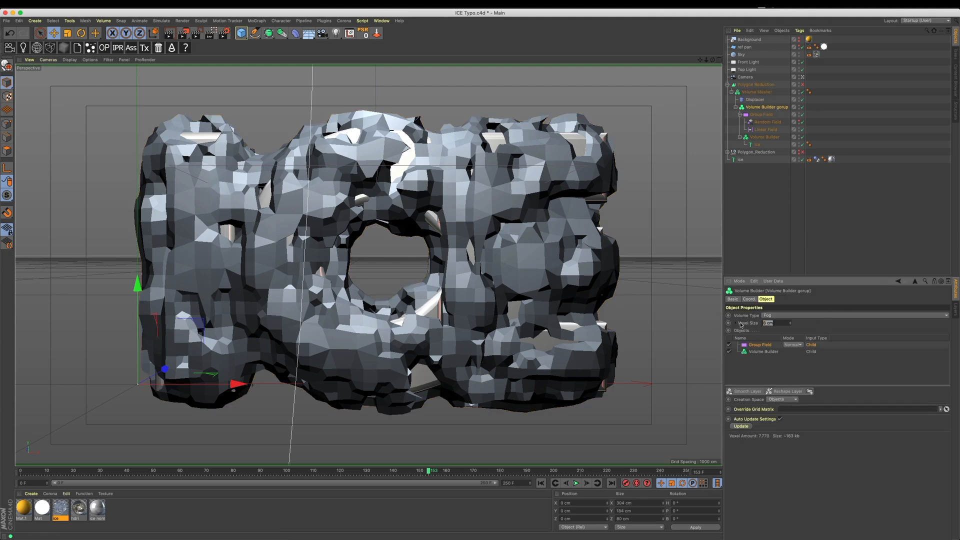
pyautogui.write('5')
pyautogui.press('Return')
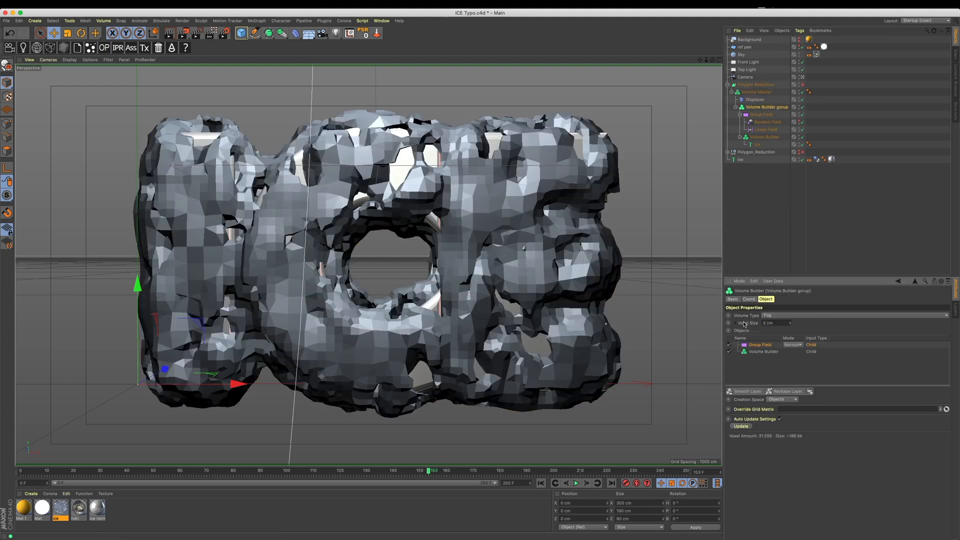
pyautogui.press('super+z')
# Set the Volume Builder group's voxel size to 7 cm.
pyautogui.doubleClick(781, 323)
pyautogui.write('7')
pyautogui.press('Return')
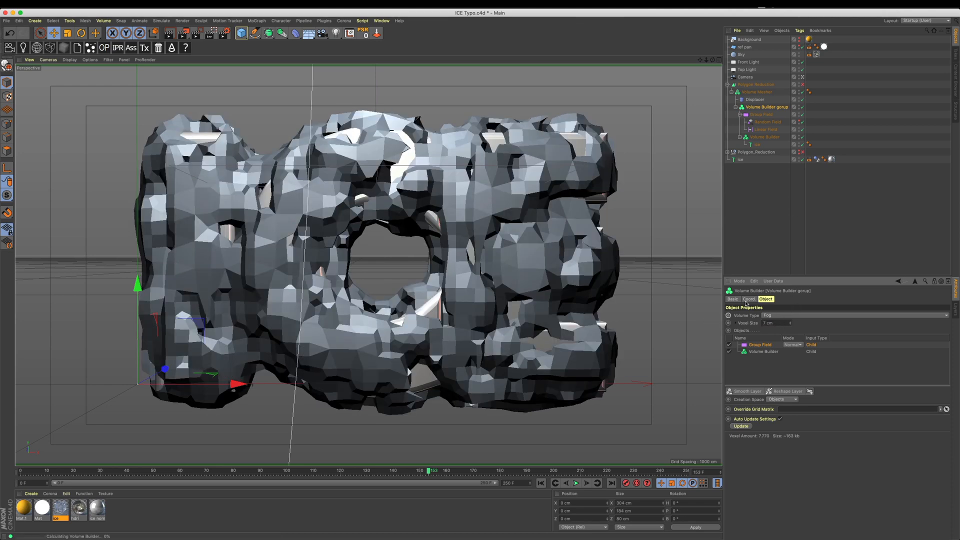
# Try a Reshape Layer offset of 10 cm in the nested Volume Builder, and set it to 9 cm.
pyautogui.click(764, 137)
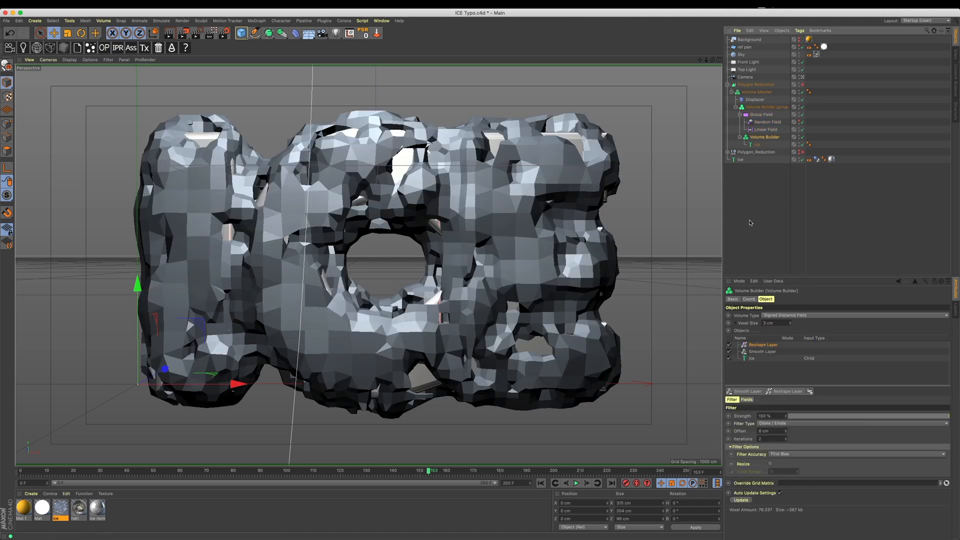
pyautogui.doubleClick(772, 431)
pyautogui.write('10')
pyautogui.moveTo(774, 433); pyautogui.dragTo(660, 433)
pyautogui.write('9')
pyautogui.press('Return')
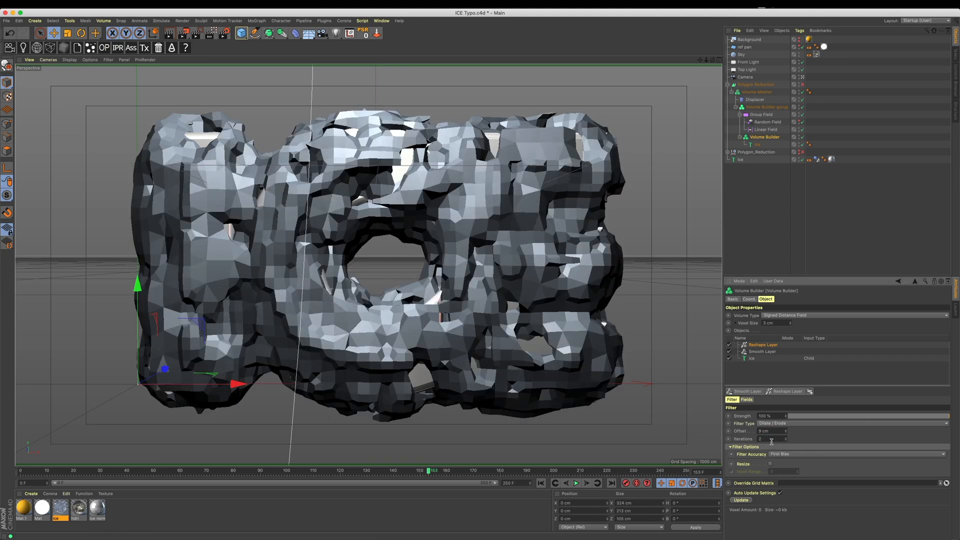
# Set the iterations of the nested Volume Builder's Smooth Layer to 1.
pyautogui.click(761, 351)
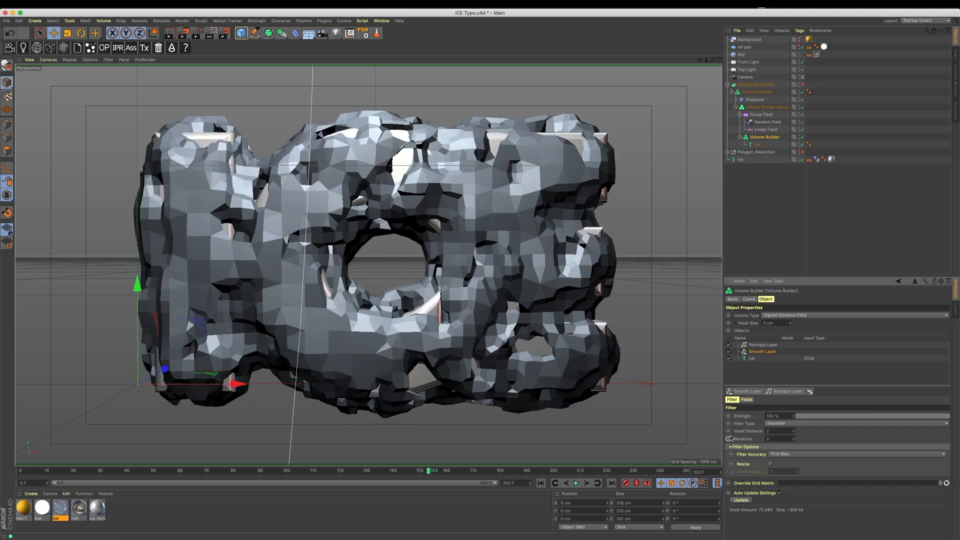
pyautogui.scroll(1, 779, 433)
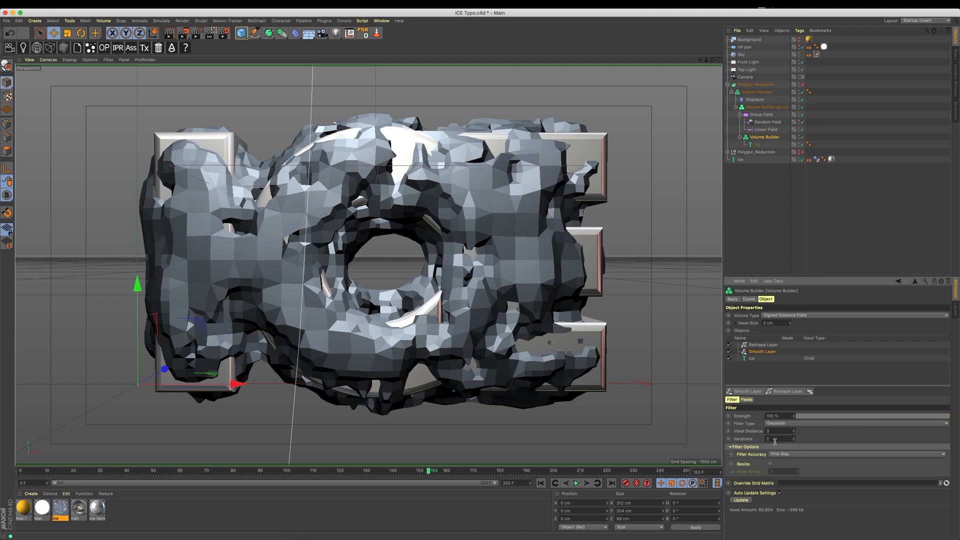
pyautogui.write('1')
pyautogui.press('Return')
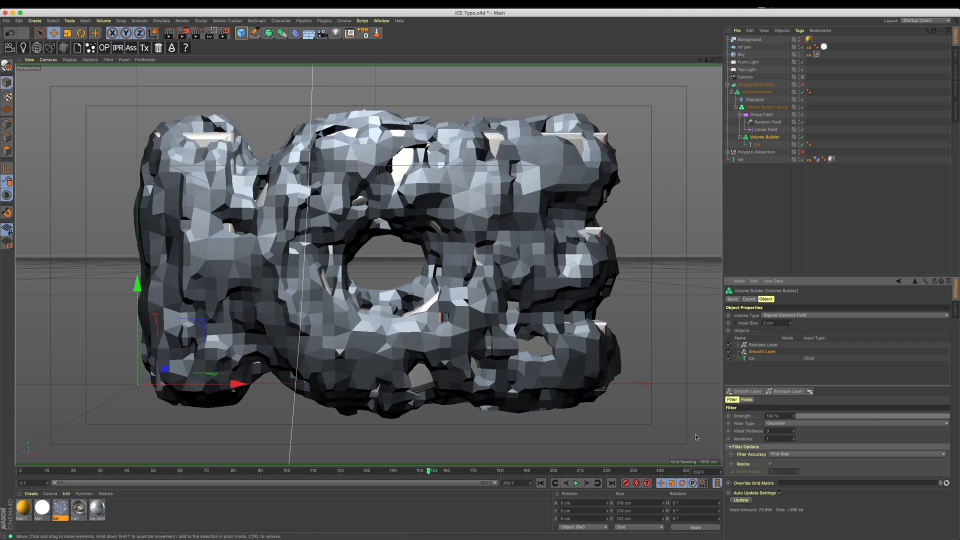
# Set the iterations of the nested Volume Builder's Smooth Layer to 2.
pyautogui.moveTo(764, 438); pyautogui.dragTo(696, 436)
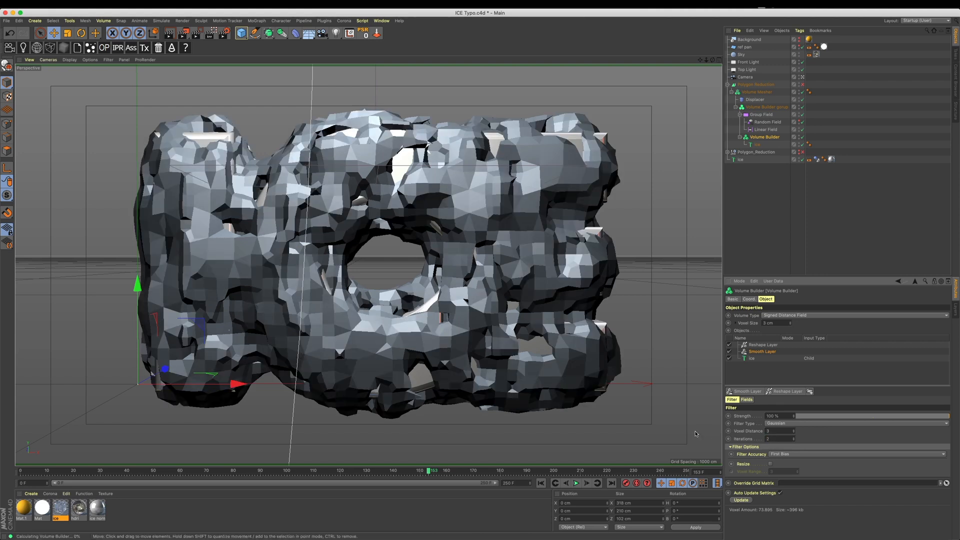
pyautogui.write('2')
pyautogui.press('Return')
# Try 3 iterations on the nested Volume Builder's Reshape Layer, and return it to 2.
pyautogui.click(768, 345)
pyautogui.click(785, 436)
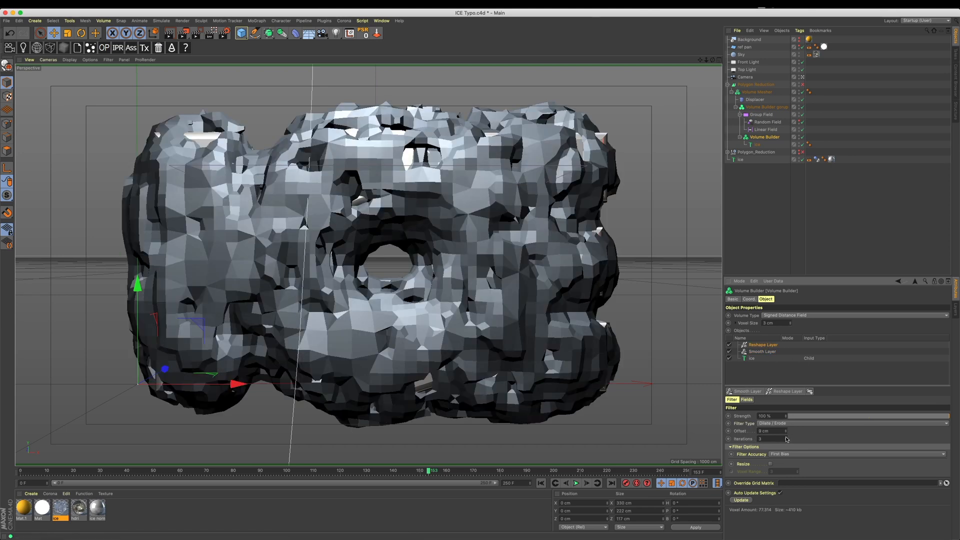
pyautogui.click(786, 441)
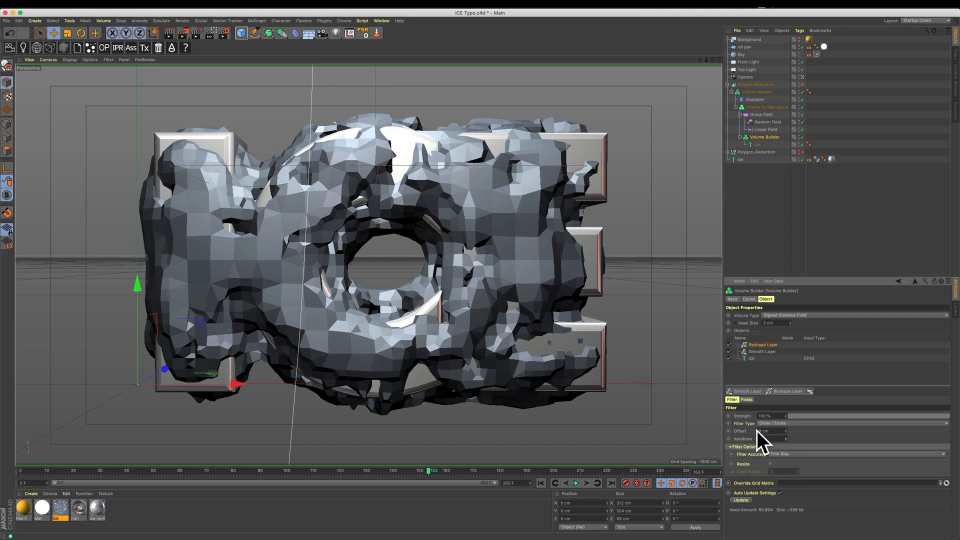
# Try a voxel size of 4 cm on the nested Volume Builder.
pyautogui.moveTo(741, 323); pyautogui.dragTo(699, 324)
pyautogui.write('4')
pyautogui.press('Return')
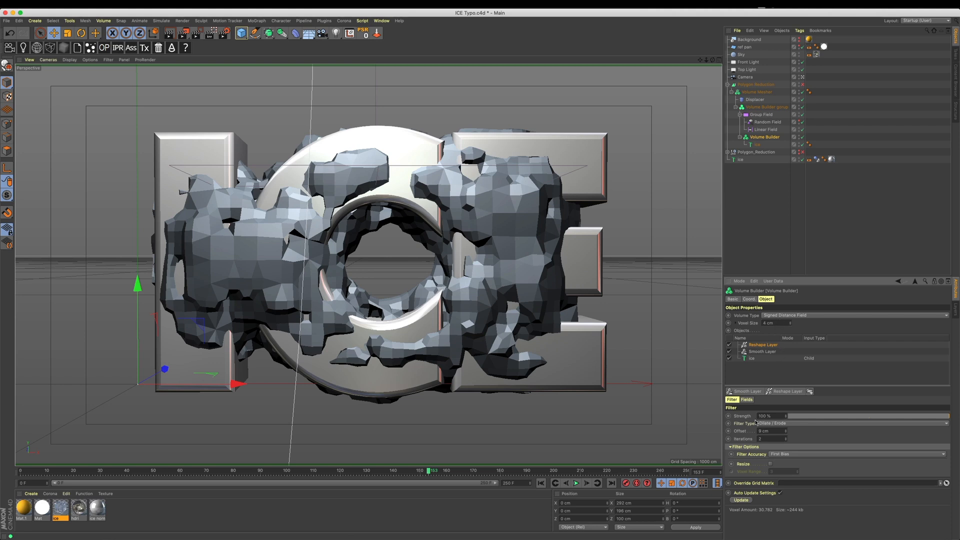
# Try 4 iterations on the Reshape Layer with its offset kept at 9 cm, and undo the change.
pyautogui.moveTo(772, 432); pyautogui.dragTo(648, 430)
pyautogui.moveTo(762, 439); pyautogui.dragTo(712, 438)
pyautogui.write('4')
pyautogui.press('Return')
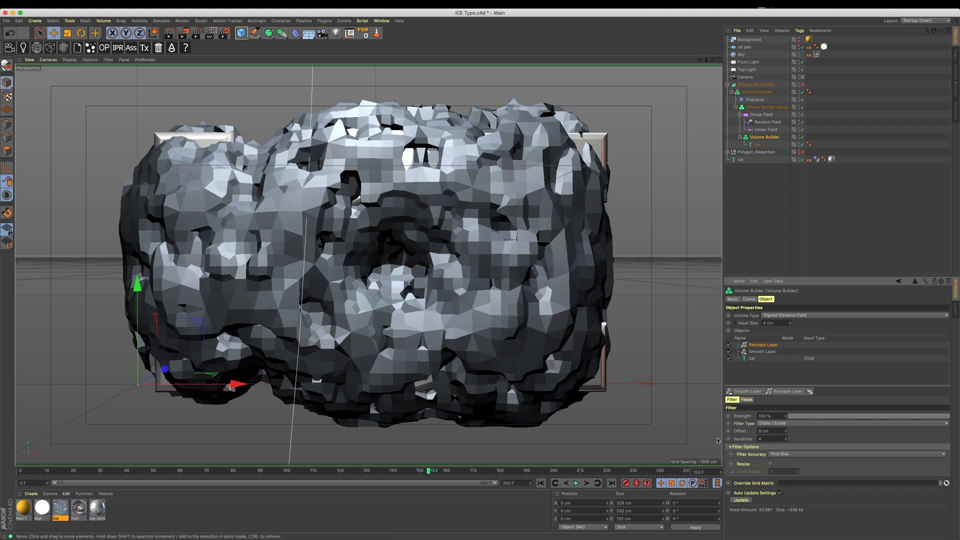
pyautogui.press('super+z')
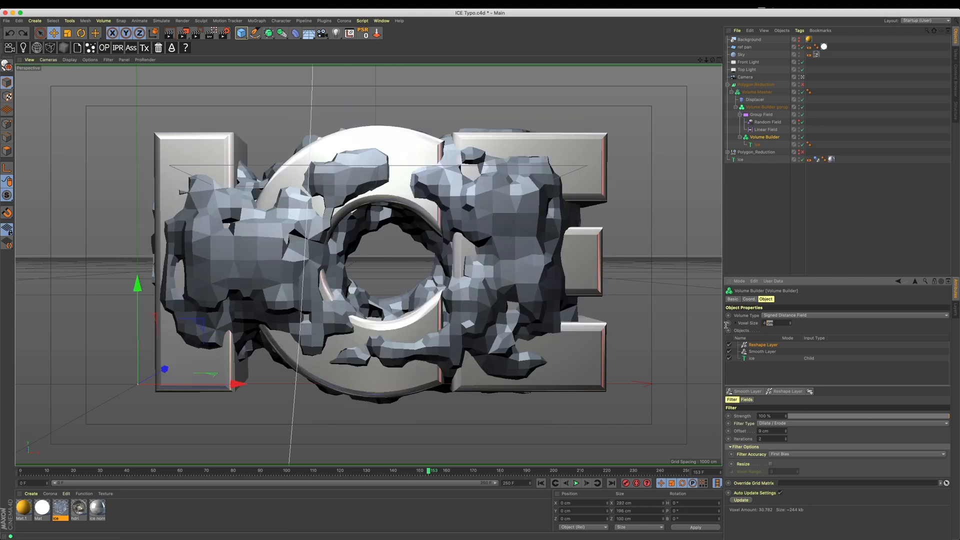
# Set the nested Volume Builder's voxel size to 2 cm and the Volume Mesher's Adaptive value to about 38%.
pyautogui.write('2')
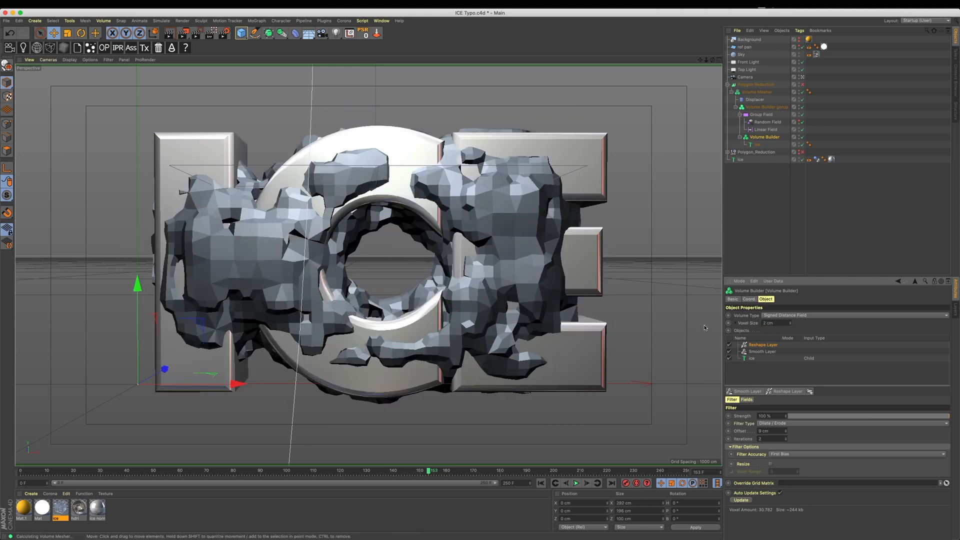
pyautogui.press('Return')
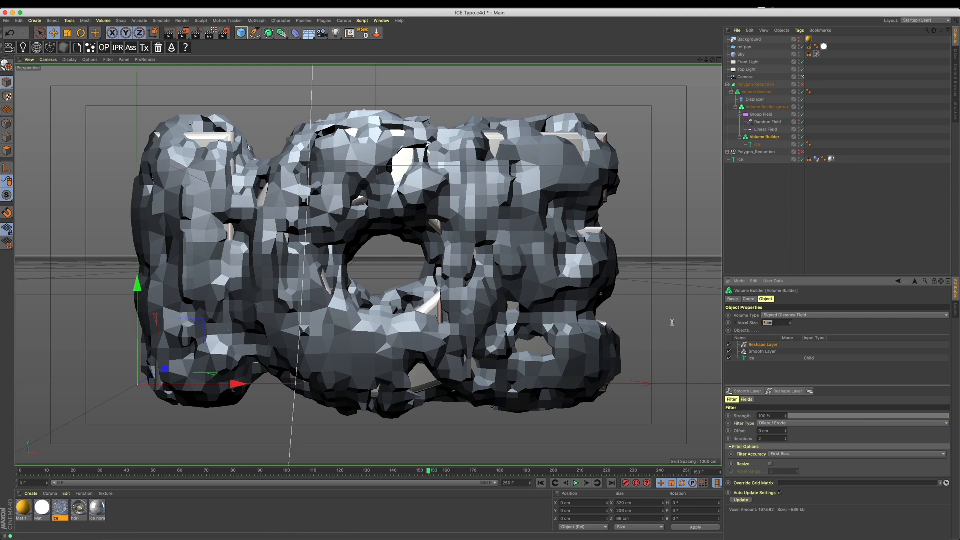
pyautogui.click(760, 92)
pyautogui.moveTo(879, 315)
pyautogui.mouseDown()
pyautogui.moveTo(848, 319)
pyautogui.moveTo(868, 325)
pyautogui.mouseUp()
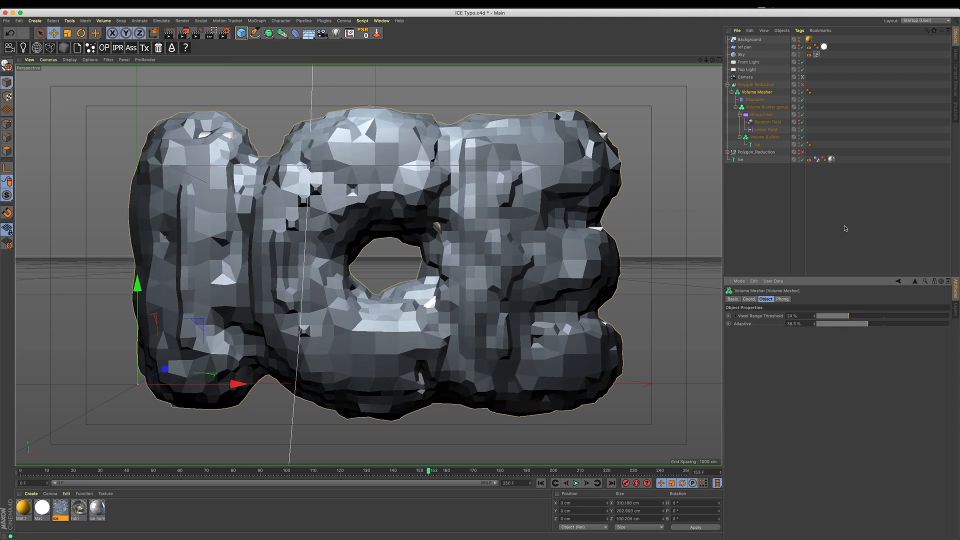
# Scrub and play the animation to examine the ice mesh growth, stopping at frame 150.
pyautogui.moveTo(440, 471); pyautogui.dragTo(167, 472)
pyautogui.click(576, 483)
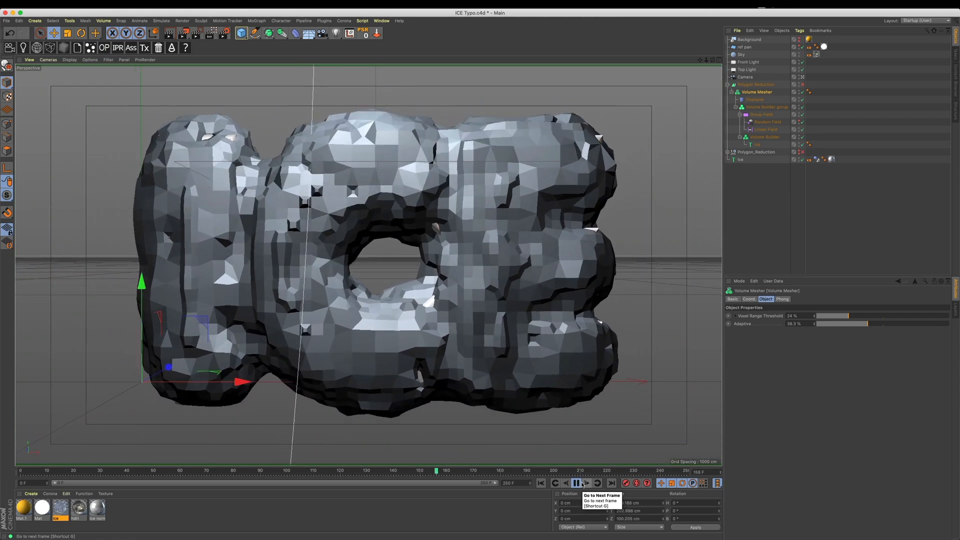
pyautogui.click(576, 482)
pyautogui.moveTo(562, 475); pyautogui.dragTo(420, 486)
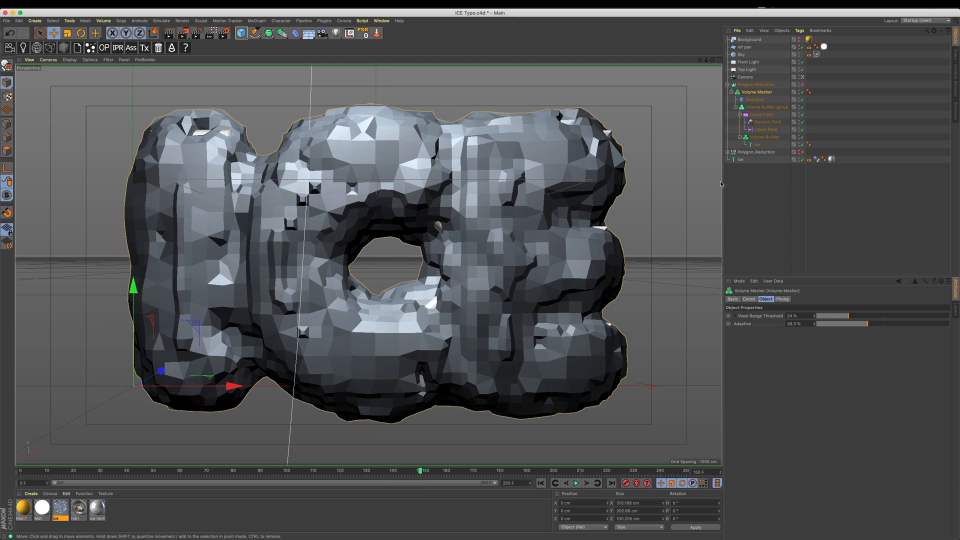
# Try a voxel size of 3 cm on the nested Volume Builder, and set it back to 2 cm.
pyautogui.click(764, 137)
pyautogui.doubleClick(778, 323)
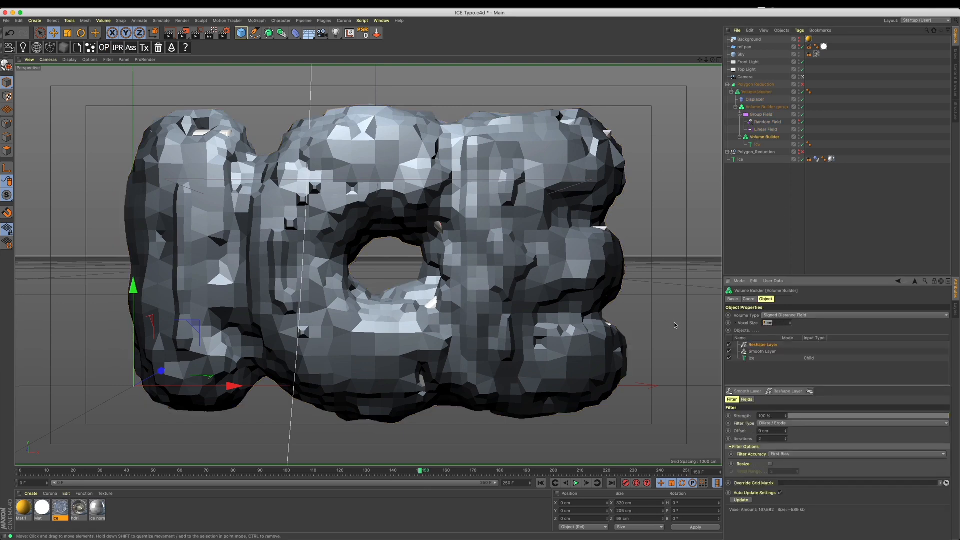
pyautogui.write('3')
pyautogui.press('Return')
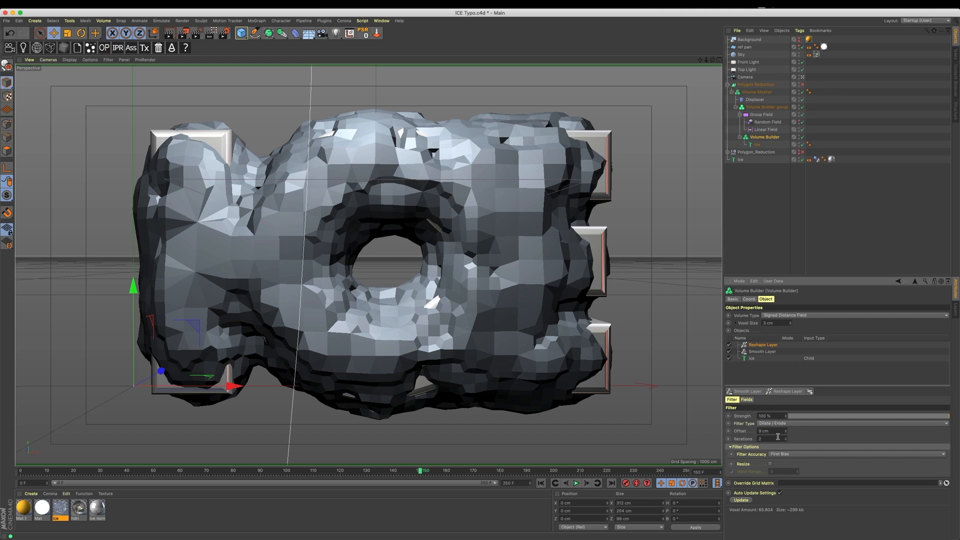
pyautogui.doubleClick(778, 323)
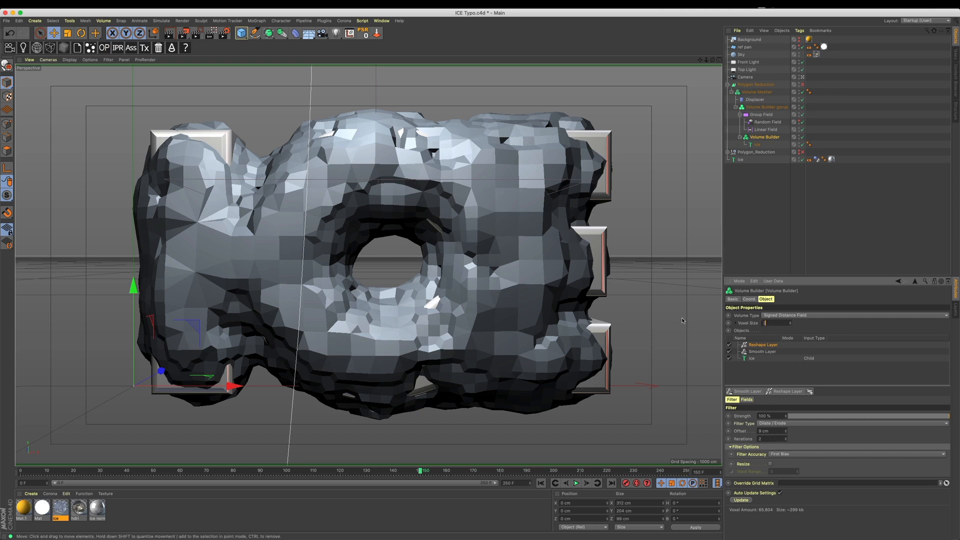
pyautogui.press('Return')
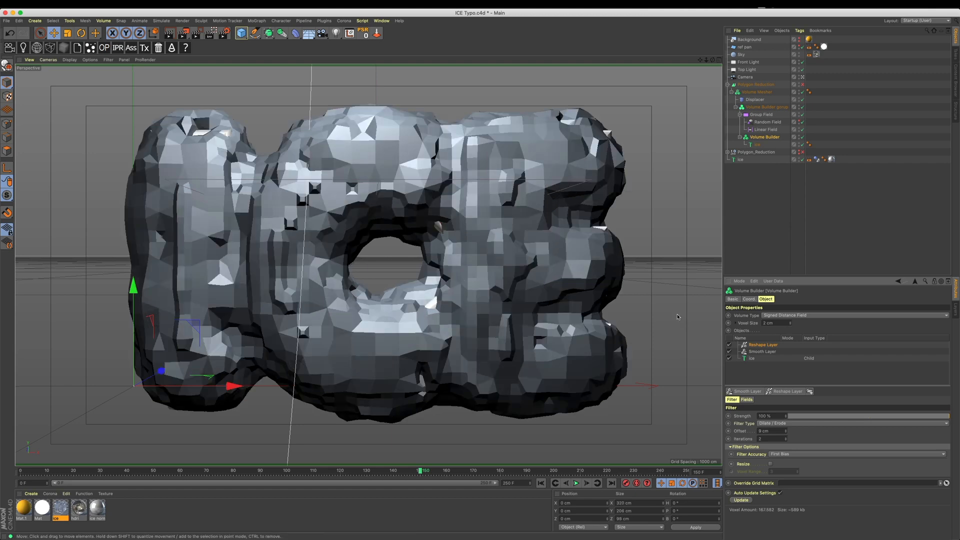
# Set the nested Volume Builder's Reshape Layer to 3 iterations with an offset of 8 cm.
pyautogui.click(787, 437)
pyautogui.moveTo(786, 431); pyautogui.dragTo(774, 431)
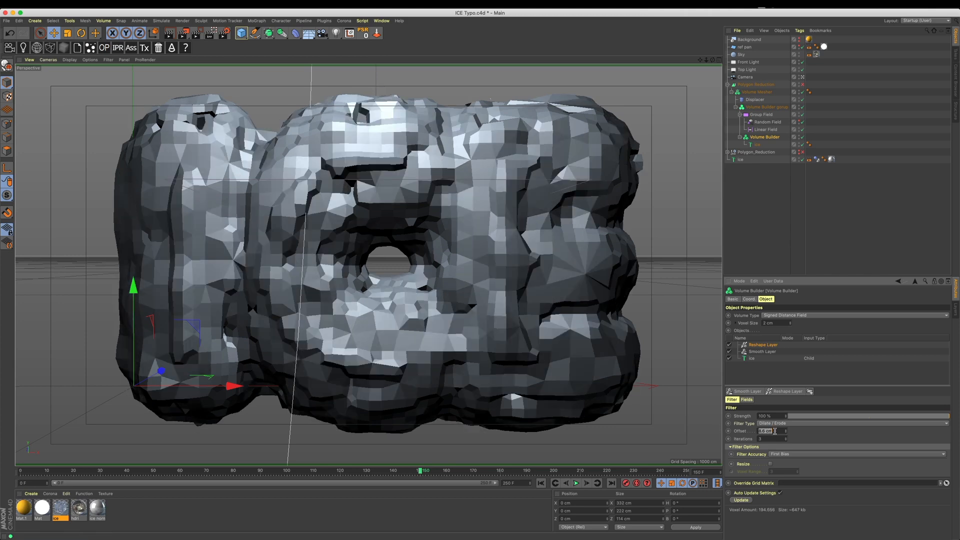
pyautogui.write('8')
pyautogui.press('Return')
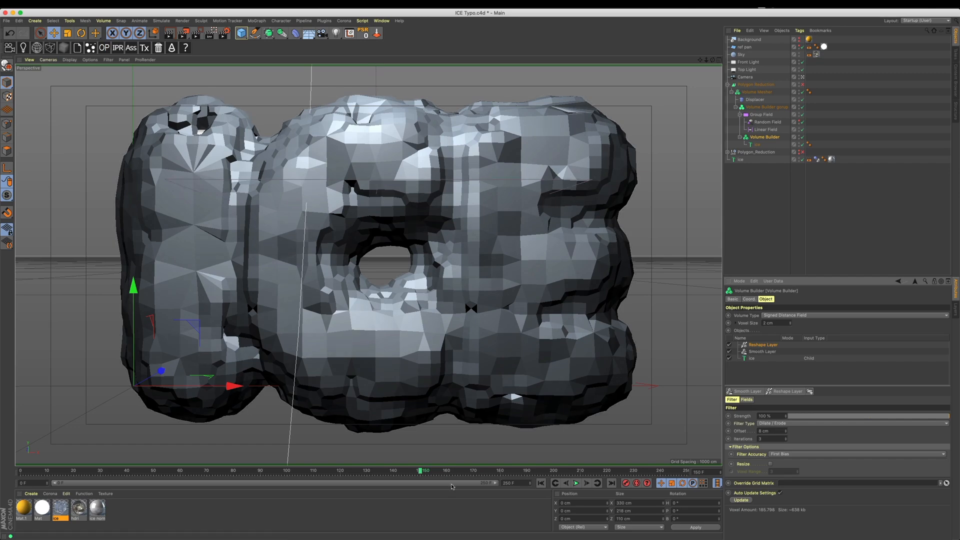
# Scrub back through the timeline and play the animation to examine how the thicker ice mesh behaves.
pyautogui.moveTo(426, 473); pyautogui.dragTo(100, 473)
pyautogui.moveTo(29, 483); pyautogui.dragTo(421, 501)
pyautogui.hotkey('shift', 'f')
pyautogui.click(576, 484)
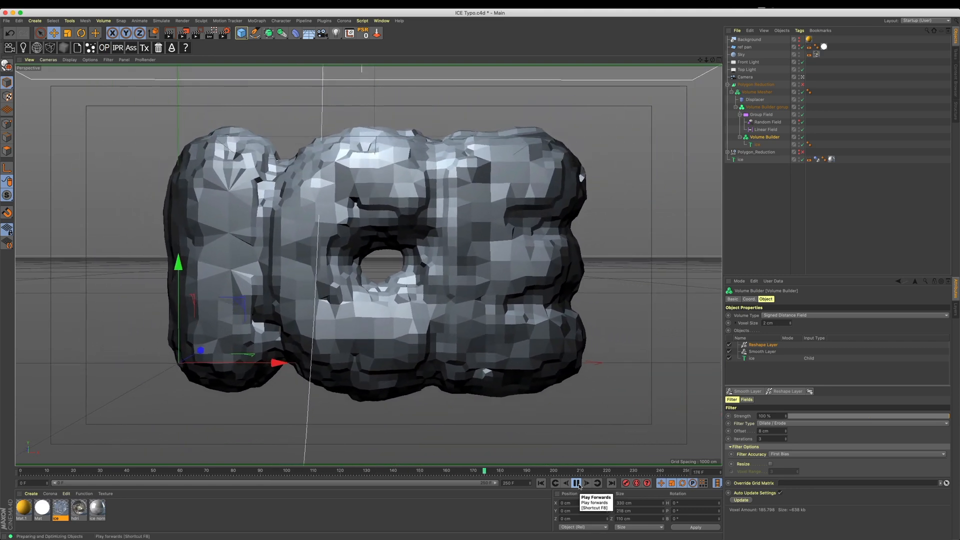
pyautogui.click(576, 483)
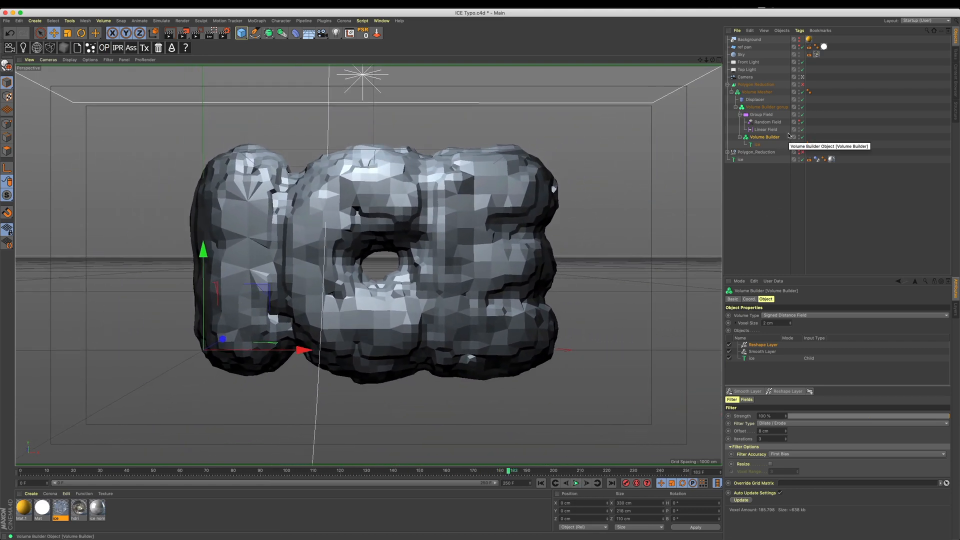
# Switch to After Effects, check the finished ice growth at several times in the ice0168 composition, and return to Cinema 4D.
pyautogui.press('super+Tab')
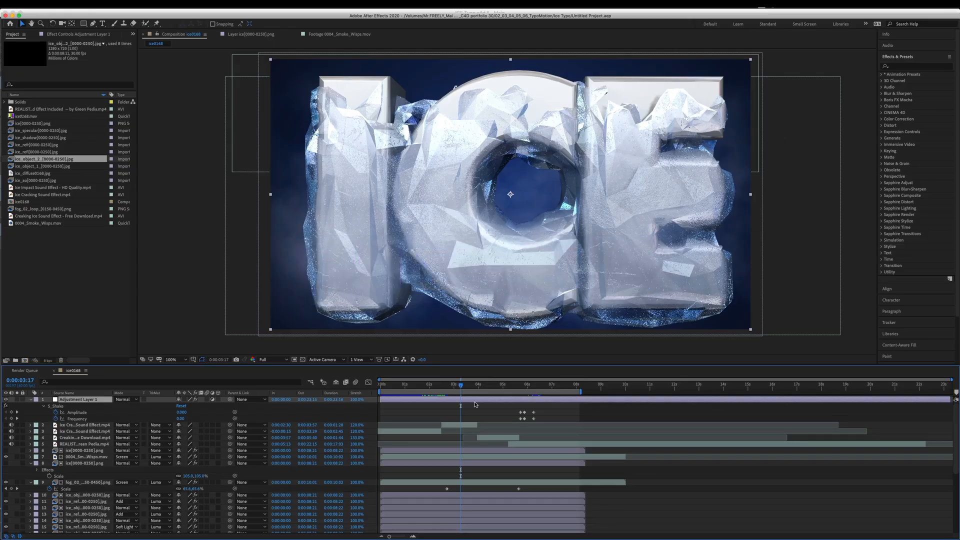
pyautogui.moveTo(425, 387)
pyautogui.mouseDown()
pyautogui.moveTo(389, 389)
pyautogui.moveTo(437, 391)
pyautogui.mouseUp()
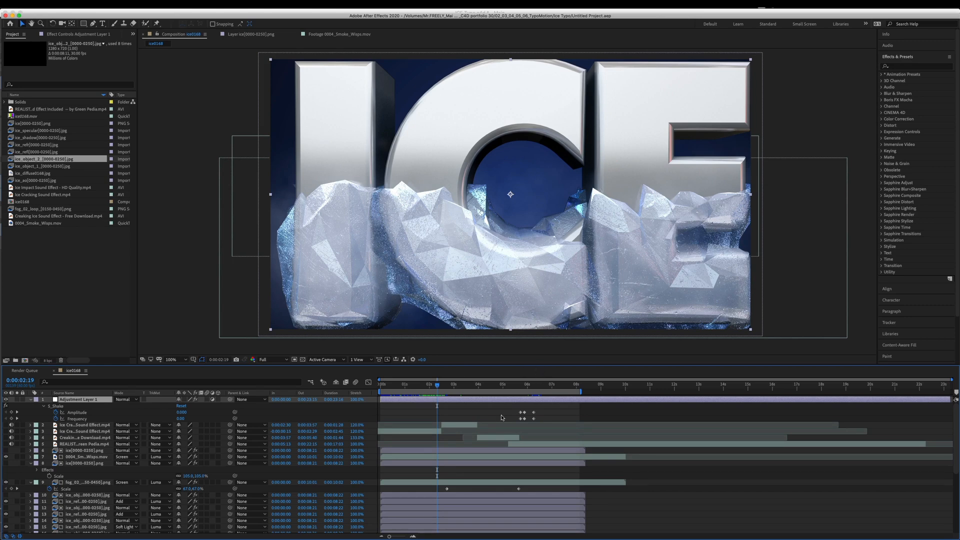
pyautogui.click(465, 384)
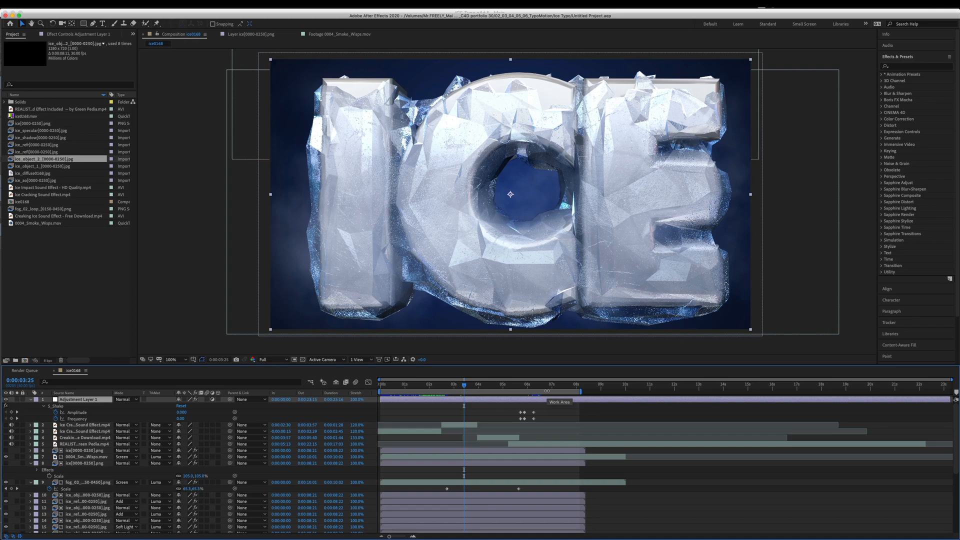
pyautogui.press('super+Tab')
pyautogui.press('super+Tab')
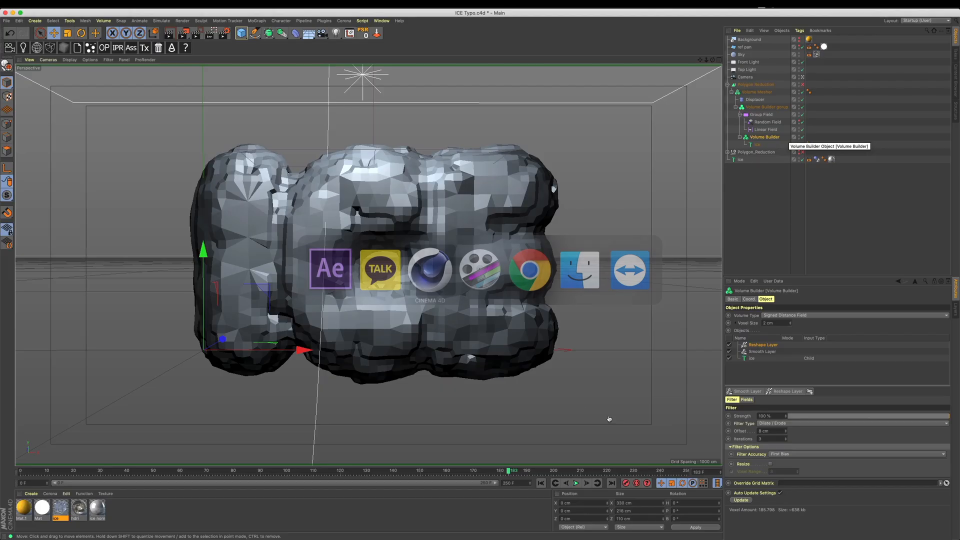
# Copy the ice material's texture tag from the Voronoi setup onto the Volume Mesher and render the viewport.
pyautogui.click(727, 152)
pyautogui.keyDown('ctrl'); pyautogui.moveTo(830, 174); pyautogui.dragTo(767, 96); pyautogui.keyUp('ctrl')
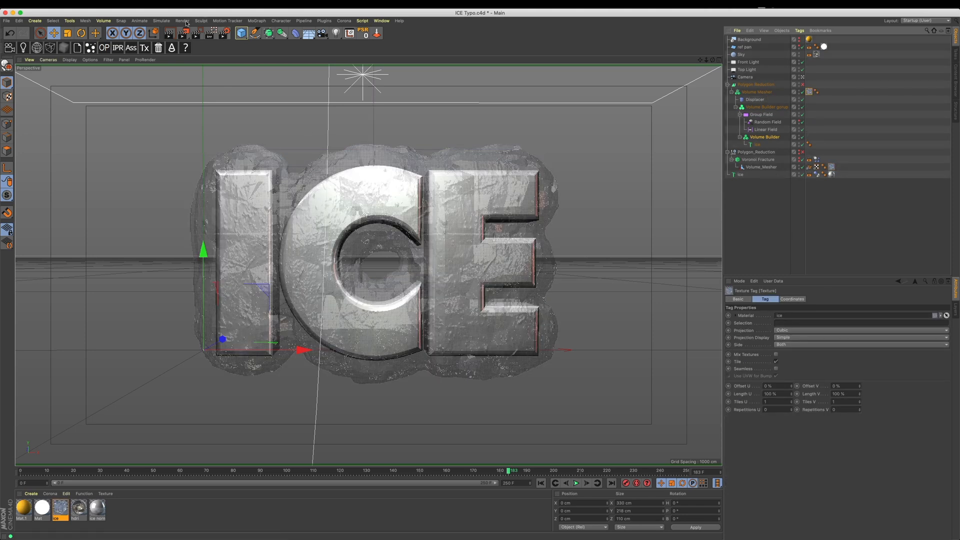
pyautogui.click(173, 33)
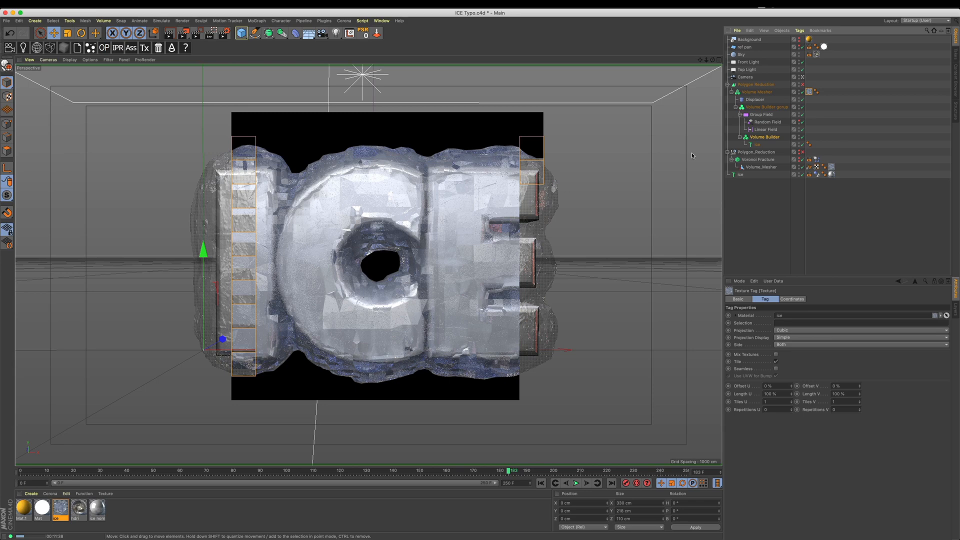
# Raise the Volume Mesher's Adaptive value to about 88% and delete its ice texture tag.
pyautogui.click(757, 92)
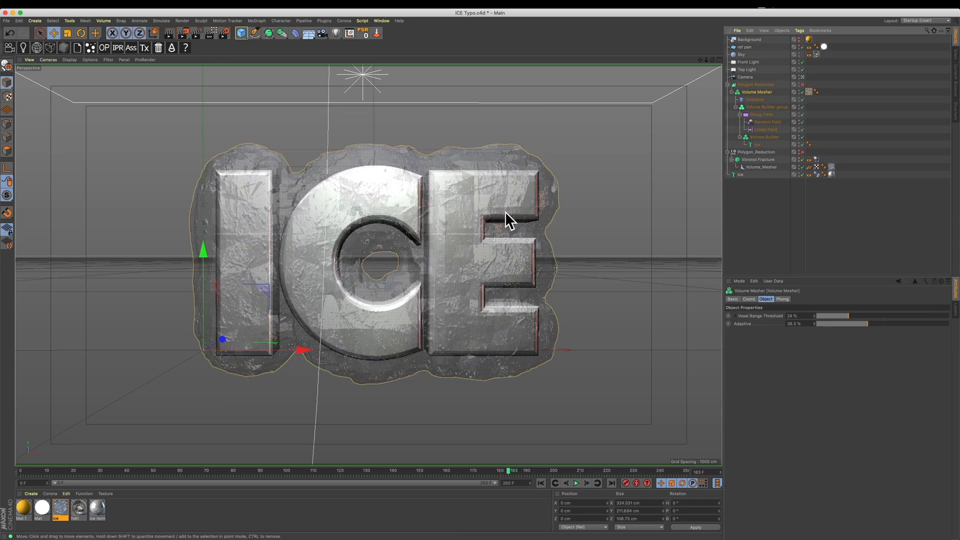
pyautogui.moveTo(867, 325); pyautogui.dragTo(933, 324)
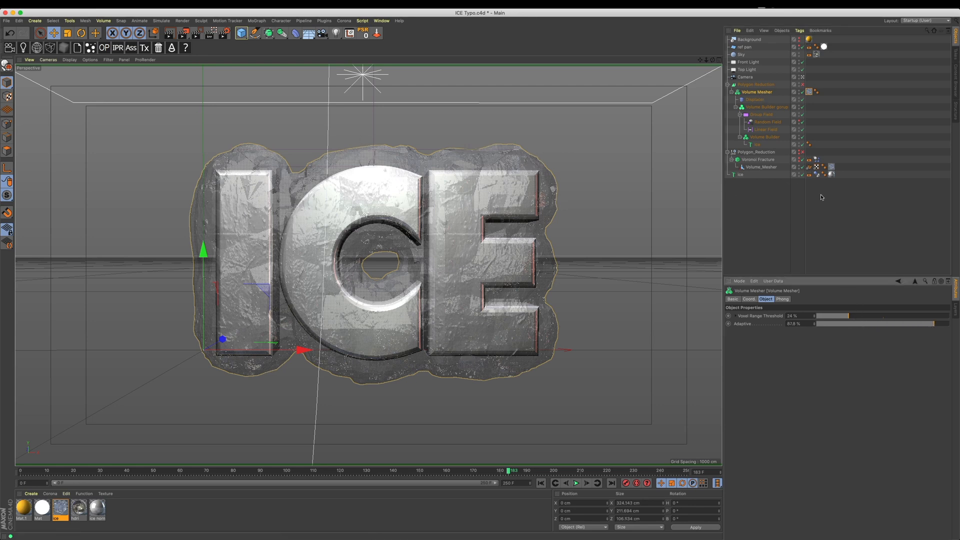
pyautogui.click(809, 92)
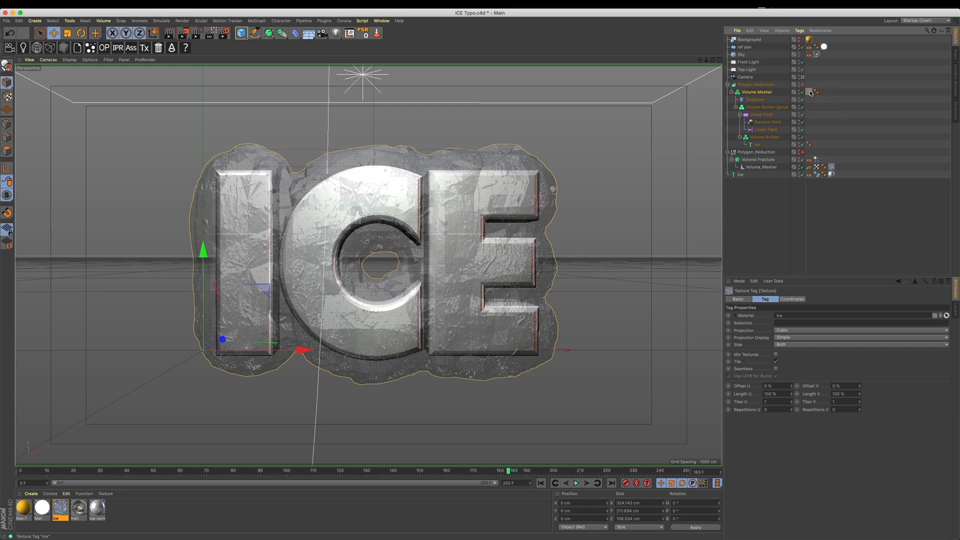
pyautogui.press('Delete')
# Set the Volume Mesher's Voxel Range Threshold to 13% and Adaptive to 81%, and go to frame 164.
pyautogui.click(762, 92)
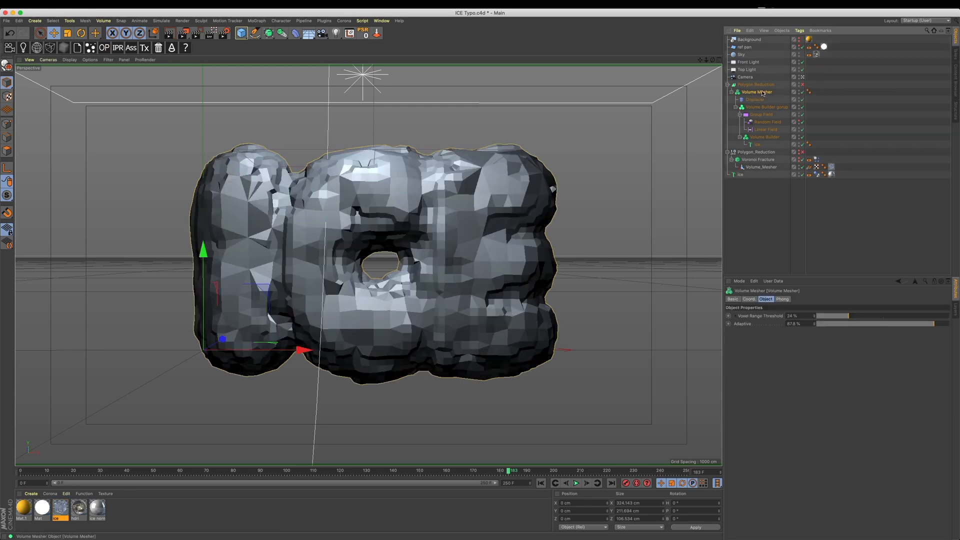
pyautogui.moveTo(846, 316)
pyautogui.mouseDown()
pyautogui.moveTo(882, 316)
pyautogui.moveTo(835, 316)
pyautogui.mouseUp()
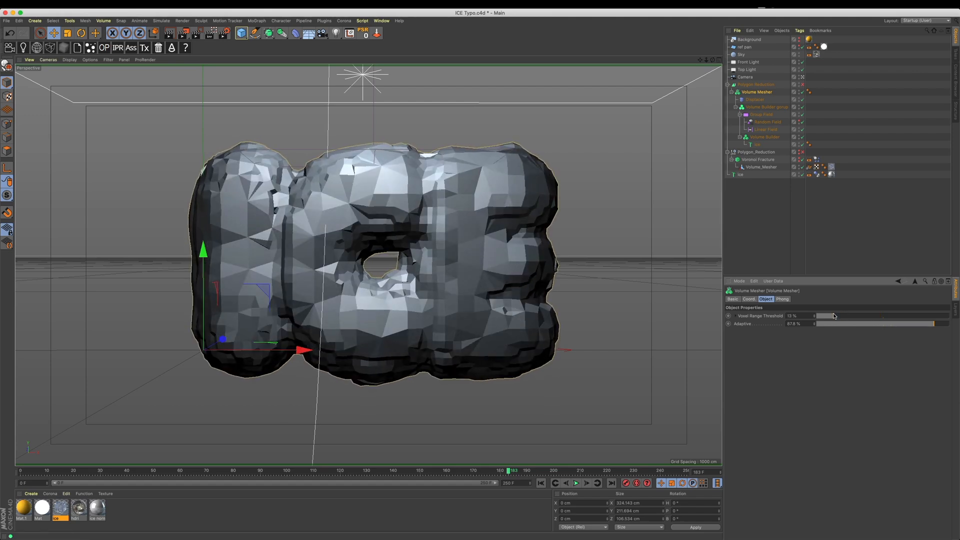
pyautogui.click(924, 324)
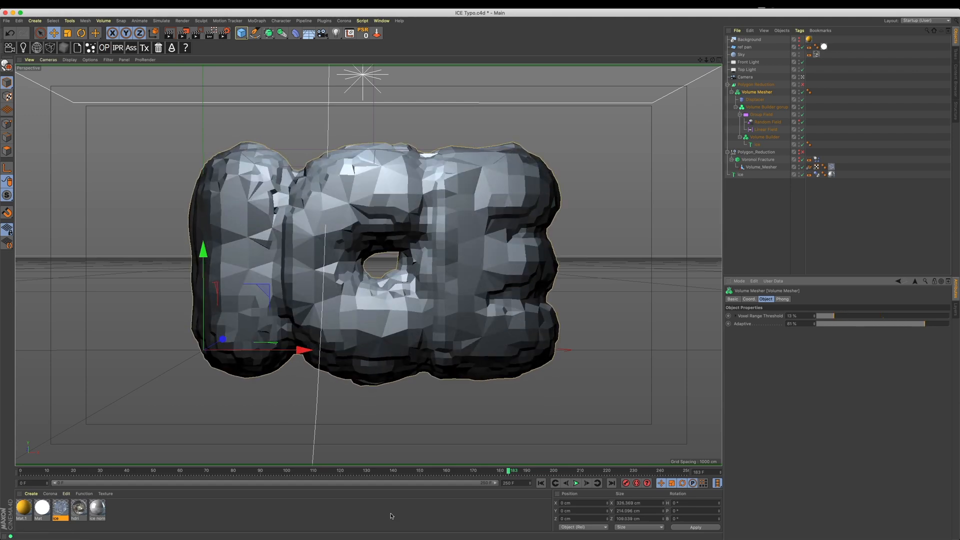
pyautogui.moveTo(411, 472); pyautogui.dragTo(457, 471)
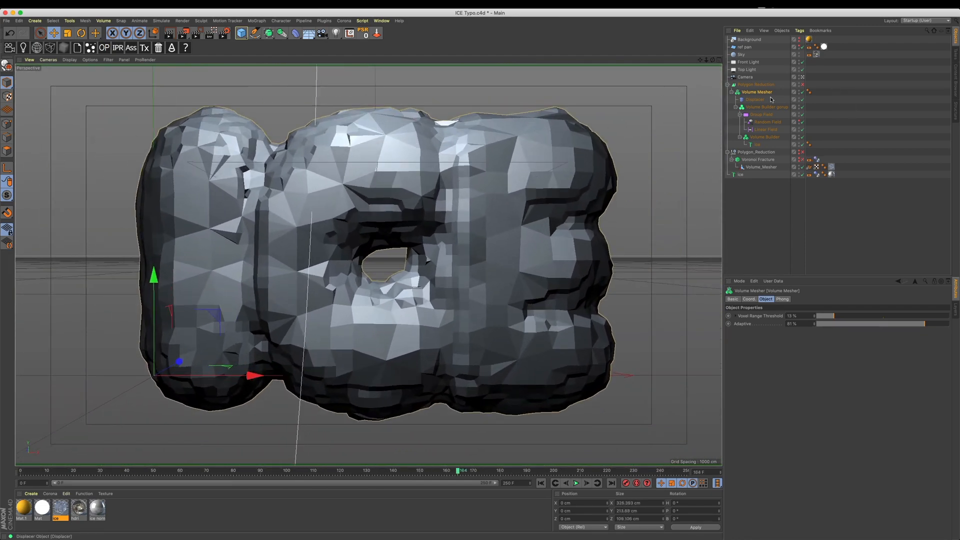
# Toggle the Displacer off and on to compare its effect, and set its height to 10 cm.
pyautogui.click(764, 107)
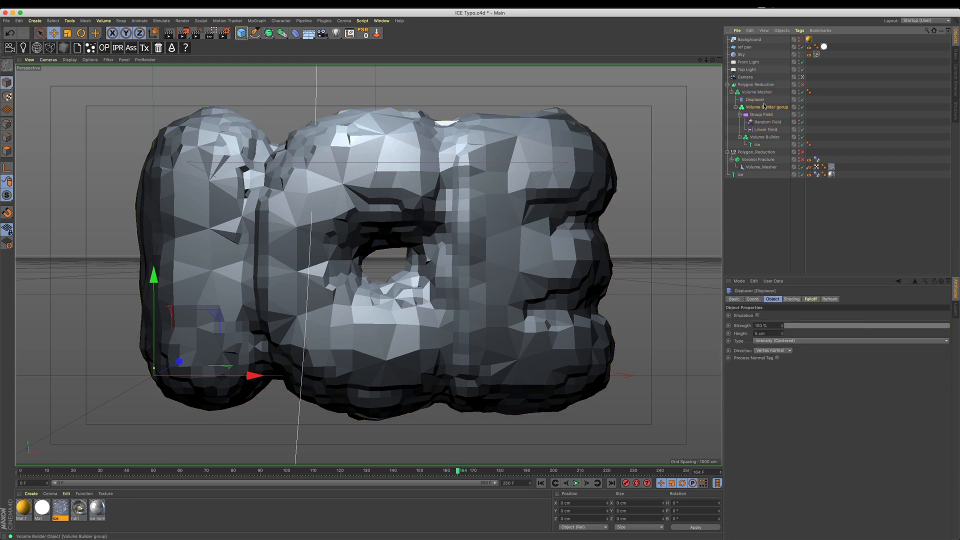
pyautogui.click(765, 99)
pyautogui.click(802, 99)
pyautogui.click(802, 100)
pyautogui.moveTo(781, 333)
pyautogui.mouseDown()
pyautogui.moveTo(782, 319)
pyautogui.moveTo(781, 333)
pyautogui.mouseUp()
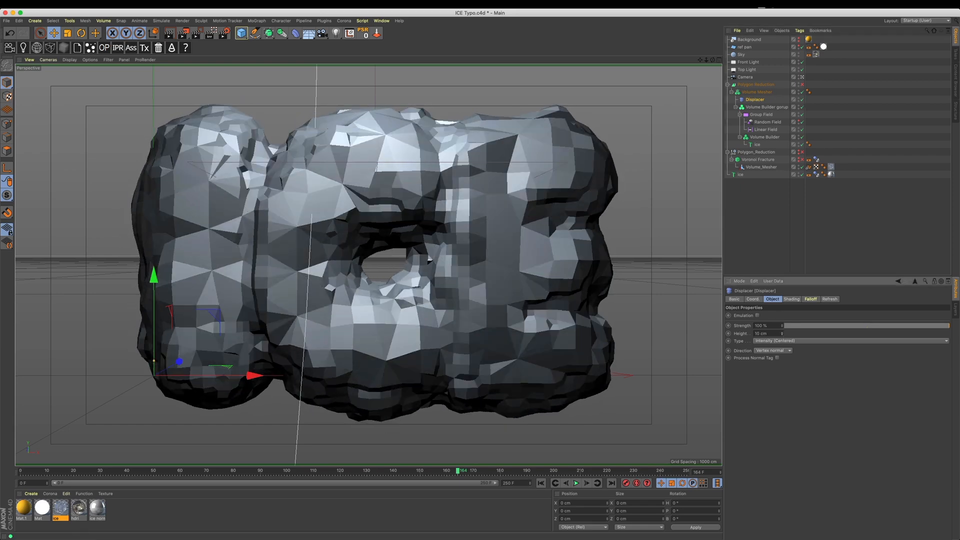
# Set the Displacer noise shader's Low Clip to about 26% and its High Clip to about 87%.
pyautogui.click(792, 299)
pyautogui.click(768, 339)
pyautogui.moveTo(816, 489); pyautogui.dragTo(844, 490)
pyautogui.moveTo(947, 497); pyautogui.dragTo(927, 498)
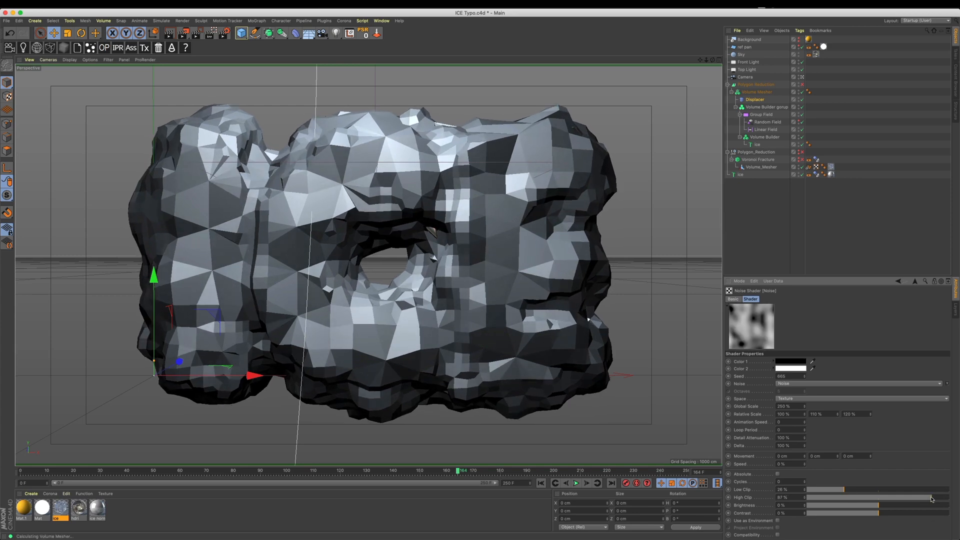
# Undo the last High Clip change and a brief Brightness adjustment in the Displacer's noise shader.
pyautogui.press('super+z')
pyautogui.moveTo(869, 506)
pyautogui.mouseDown()
pyautogui.moveTo(854, 505)
pyautogui.moveTo(865, 506)
pyautogui.mouseUp()
pyautogui.press('super+z')
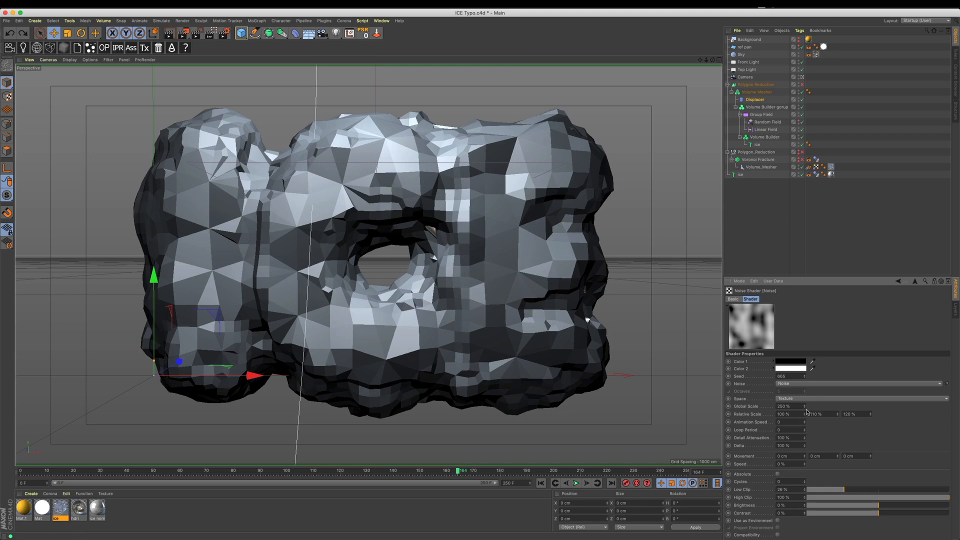
# Set the noise shader's Global Scale to about 318% and its Relative Scale to about 135%, 262% and 100%.
pyautogui.moveTo(804, 406); pyautogui.dragTo(805, 375)
pyautogui.moveTo(837, 414); pyautogui.dragTo(838, 375)
pyautogui.moveTo(804, 414)
pyautogui.mouseDown()
pyautogui.moveTo(804, 422)
pyautogui.moveTo(804, 405)
pyautogui.mouseUp()
pyautogui.moveTo(870, 414); pyautogui.dragTo(870, 398)
pyautogui.write('10')
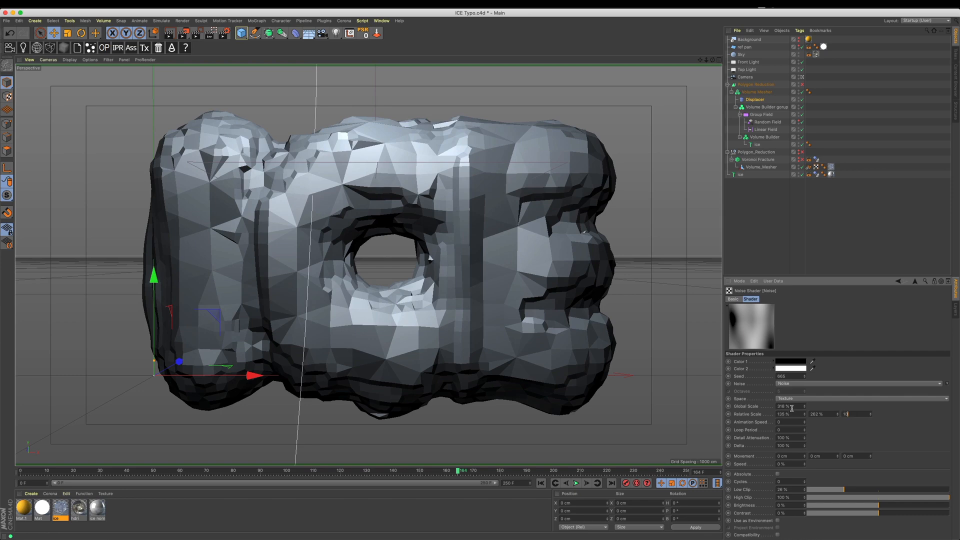
pyautogui.press('Return')
pyautogui.moveTo(862, 415); pyautogui.dragTo(750, 415)
pyautogui.write('1')
pyautogui.press('Return')
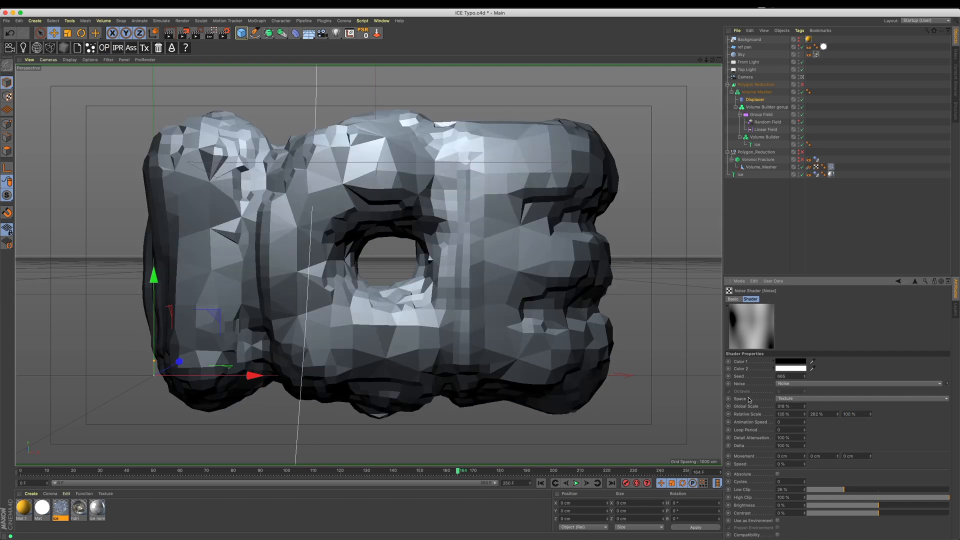
# Raise the Volume Mesher's Voxel Range Threshold to about 23%.
pyautogui.click(757, 92)
pyautogui.moveTo(832, 316); pyautogui.dragTo(847, 317)
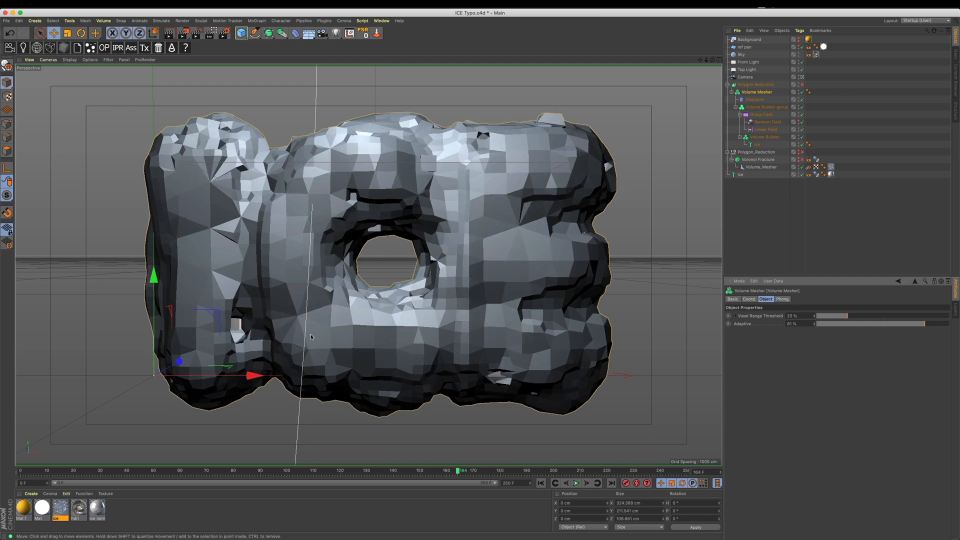
# Test other Voxel Distance values and about 23% Strength on the Volume Builder's Smooth Layer, and return Strength to 100%.
pyautogui.click(764, 137)
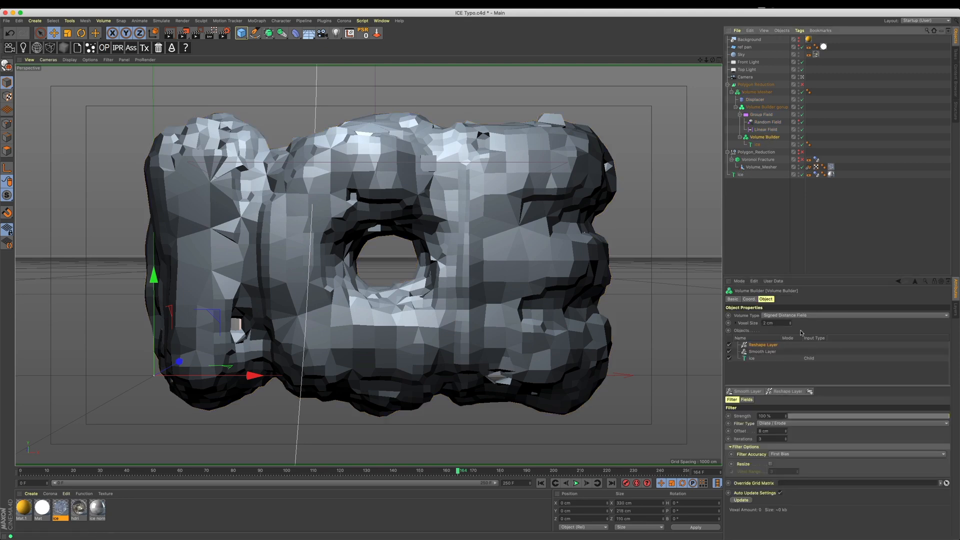
pyautogui.click(762, 351)
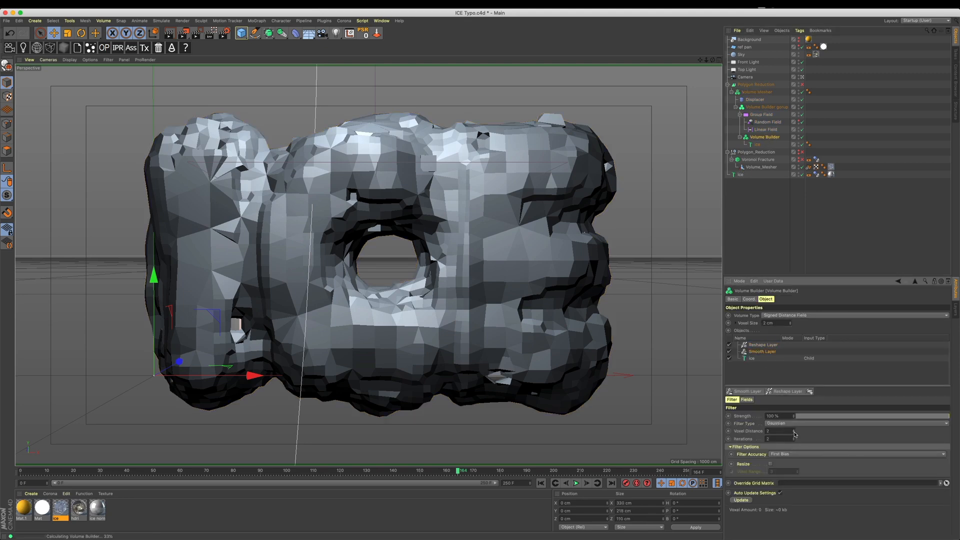
pyautogui.click(794, 433)
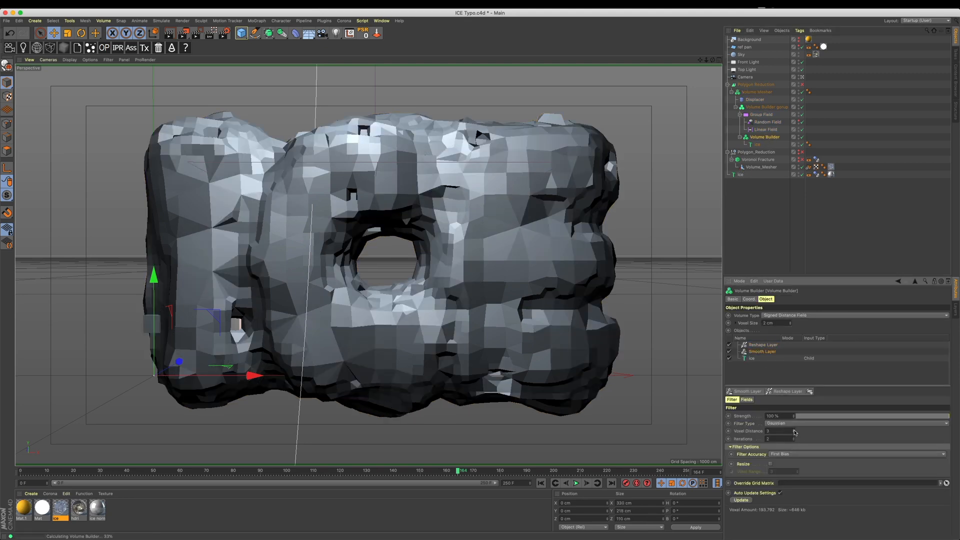
pyautogui.click(794, 430)
pyautogui.click(794, 430)
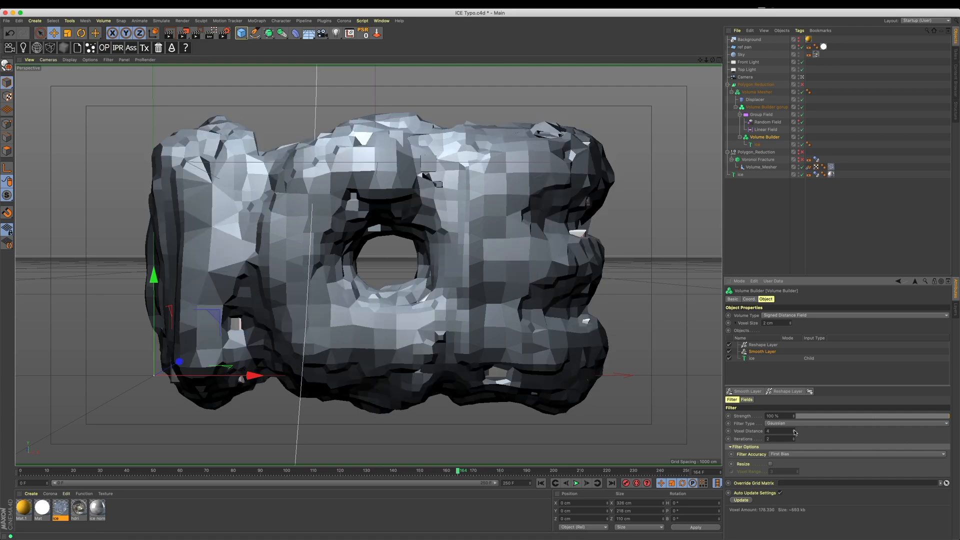
pyautogui.click(794, 434)
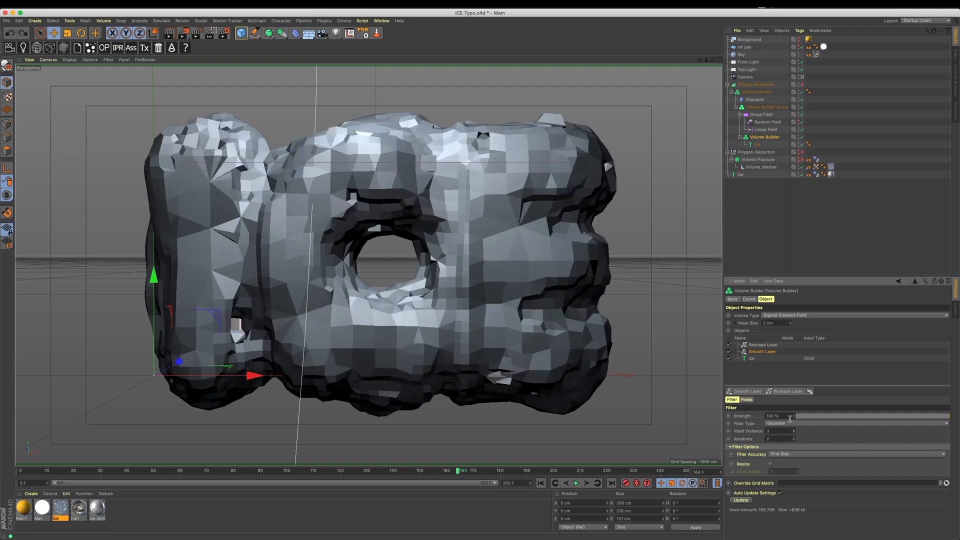
pyautogui.moveTo(932, 415); pyautogui.dragTo(830, 416)
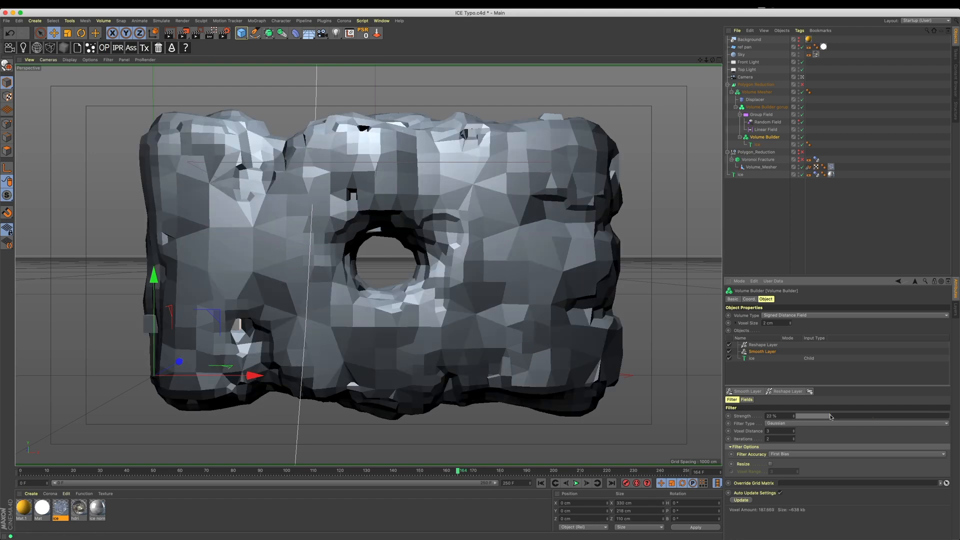
pyautogui.moveTo(830, 416); pyautogui.dragTo(949, 416)
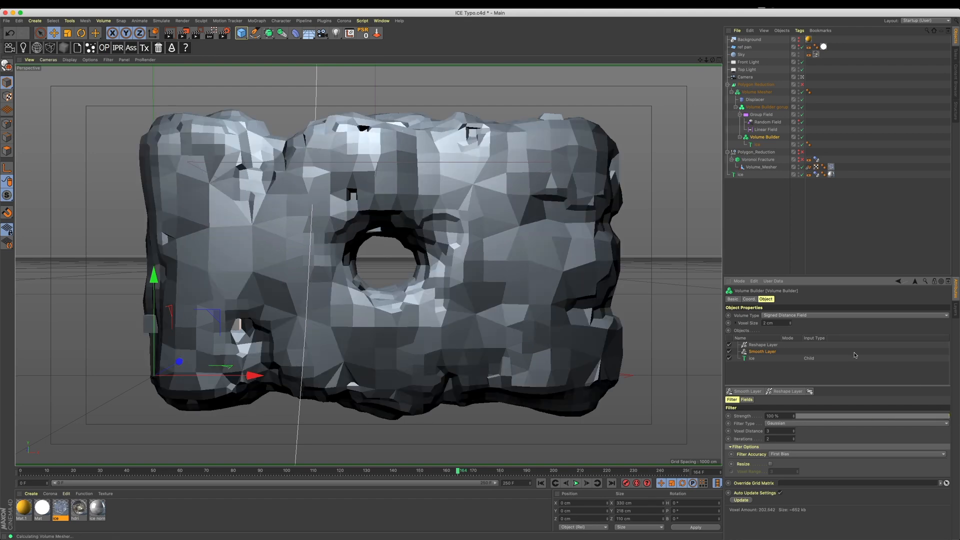
# Set the Offset of the Volume Builder's Reshape Layer to 7 cm.
pyautogui.click(777, 345)
pyautogui.click(785, 433)
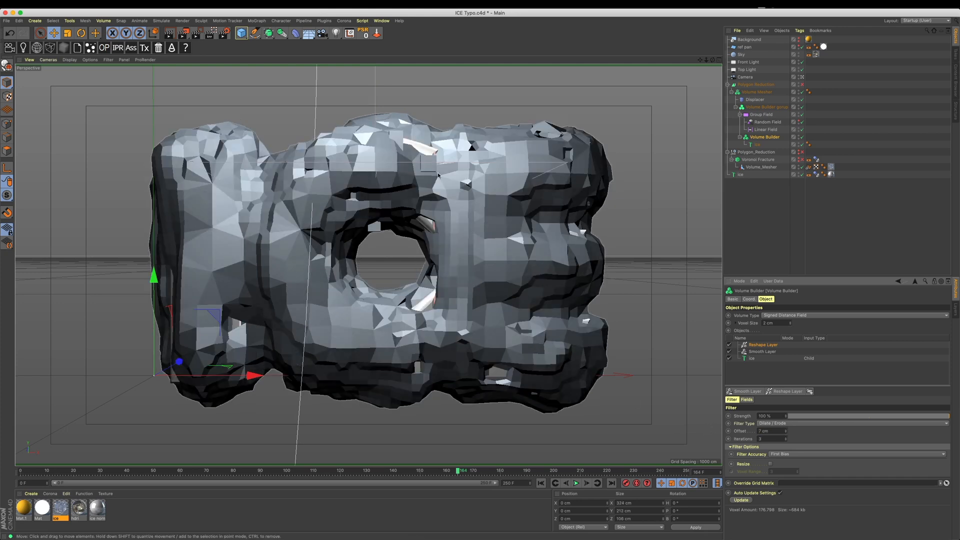
pyautogui.click(768, 121)
# Raise the second Relative Scale value of the Displacer's noise shader to about 413% and slightly increase the third.
pyautogui.click(754, 99)
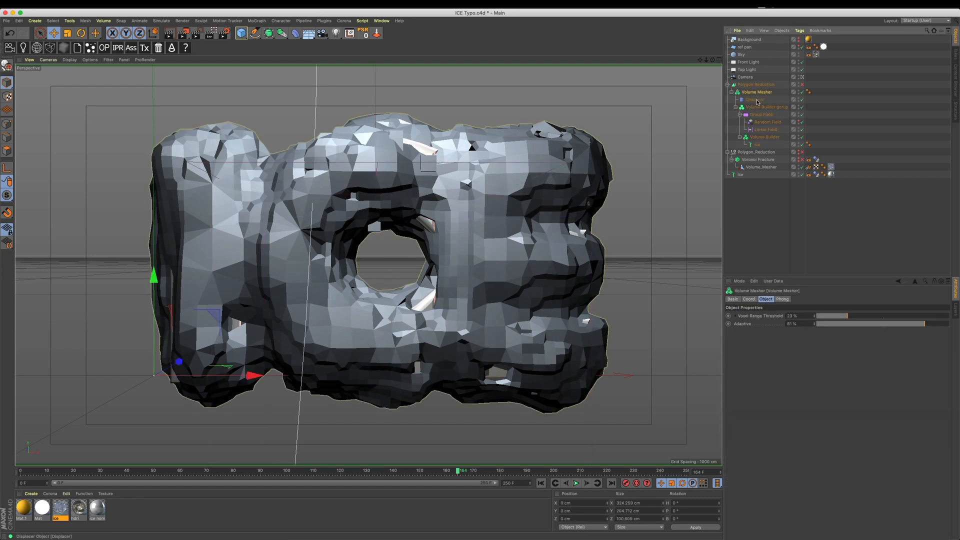
pyautogui.click(755, 339)
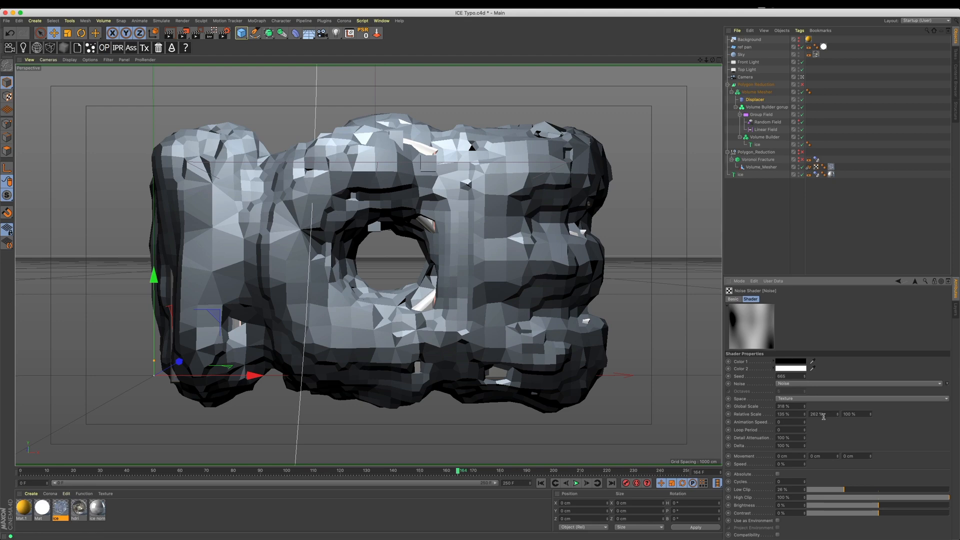
pyautogui.moveTo(837, 414); pyautogui.dragTo(811, 421)
pyautogui.press('super+z')
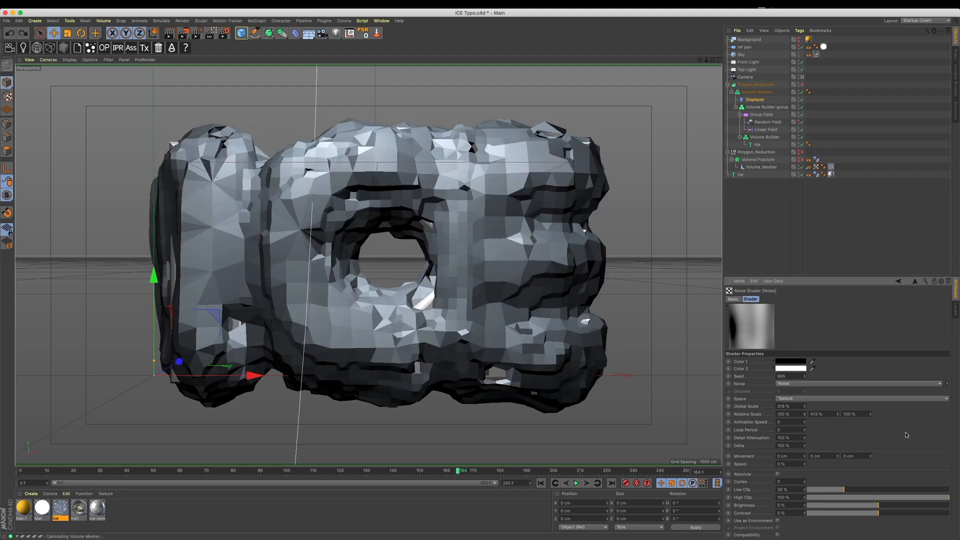
pyautogui.moveTo(868, 415); pyautogui.dragTo(871, 410)
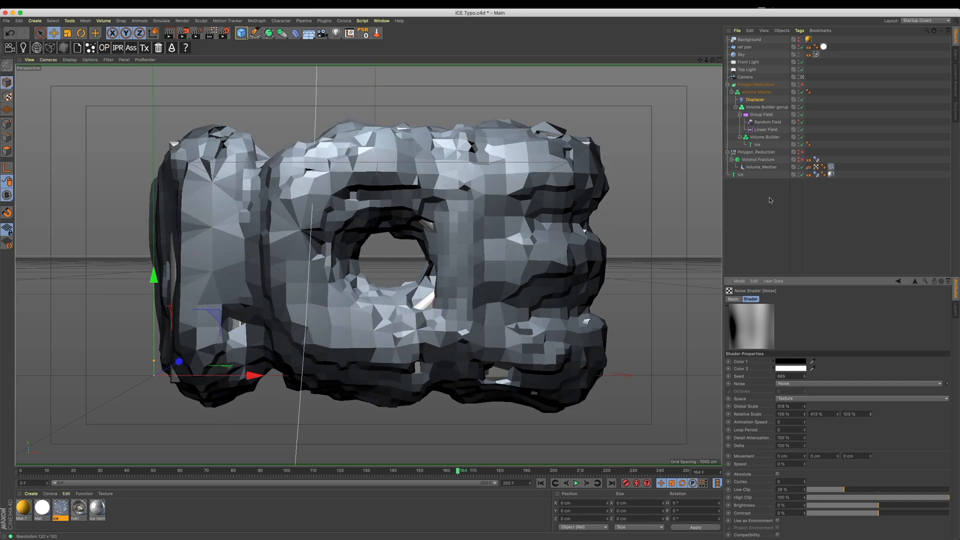
# Reduce the Displacer's height slightly below 10 cm.
pyautogui.click(750, 100)
pyautogui.click(772, 299)
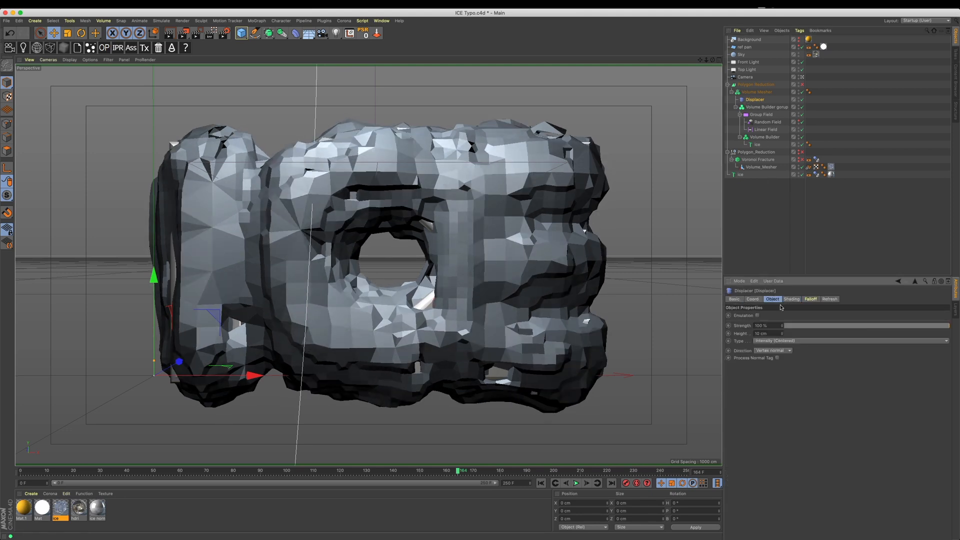
pyautogui.moveTo(785, 334); pyautogui.dragTo(783, 337)
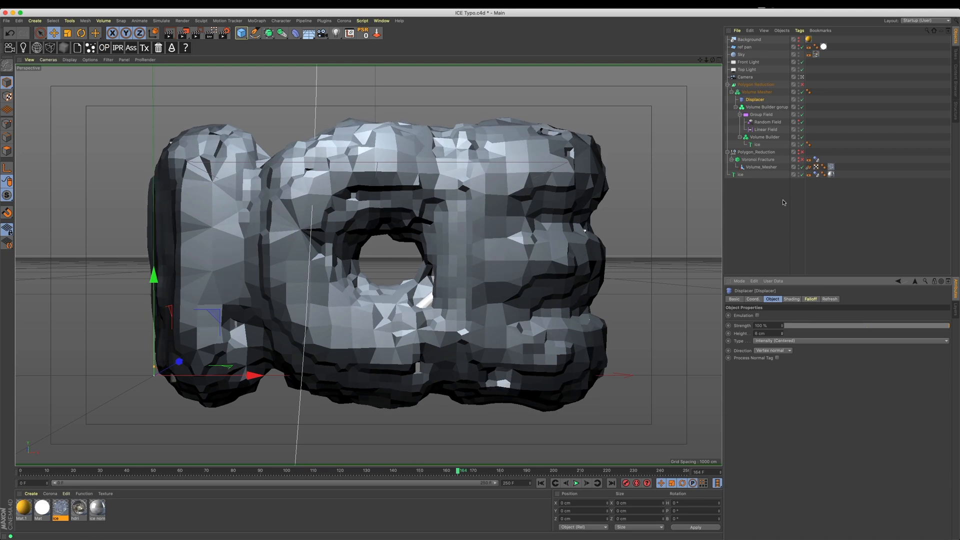
# Lower the Volume Mesher's Voxel Range Threshold to about 8% and set its Adaptive value to about 83%.
pyautogui.click(756, 92)
pyautogui.moveTo(815, 318); pyautogui.dragTo(814, 322)
pyautogui.moveTo(931, 328); pyautogui.dragTo(957, 330)
pyautogui.press('super+z')
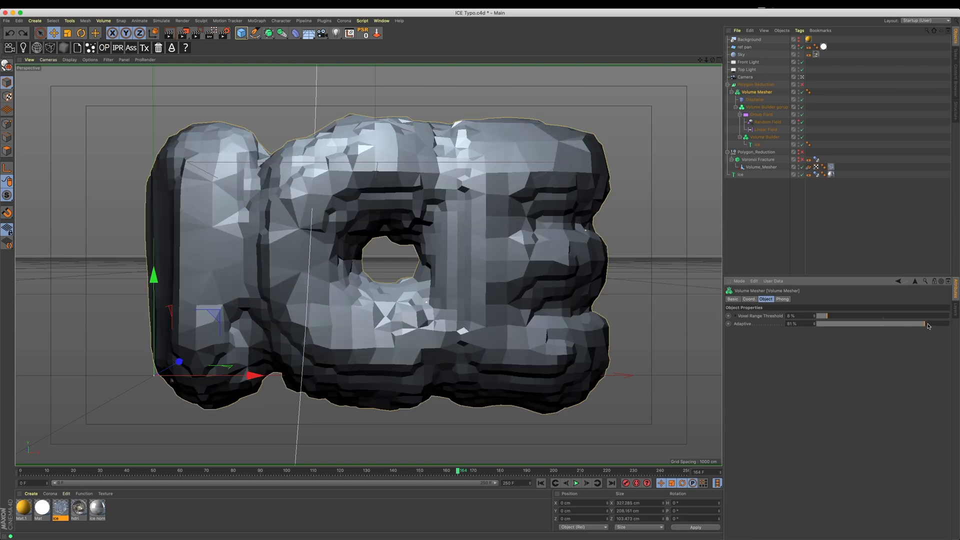
pyautogui.click(928, 326)
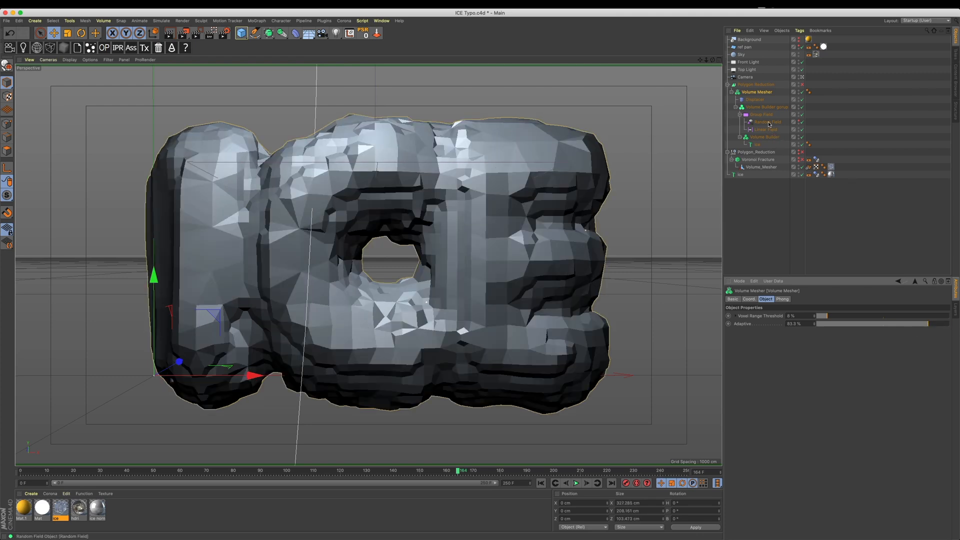
# Try voxel sizes of 6.6, 6.2 and 8 cm on the parent Volume Builder group, and undo them.
pyautogui.click(766, 107)
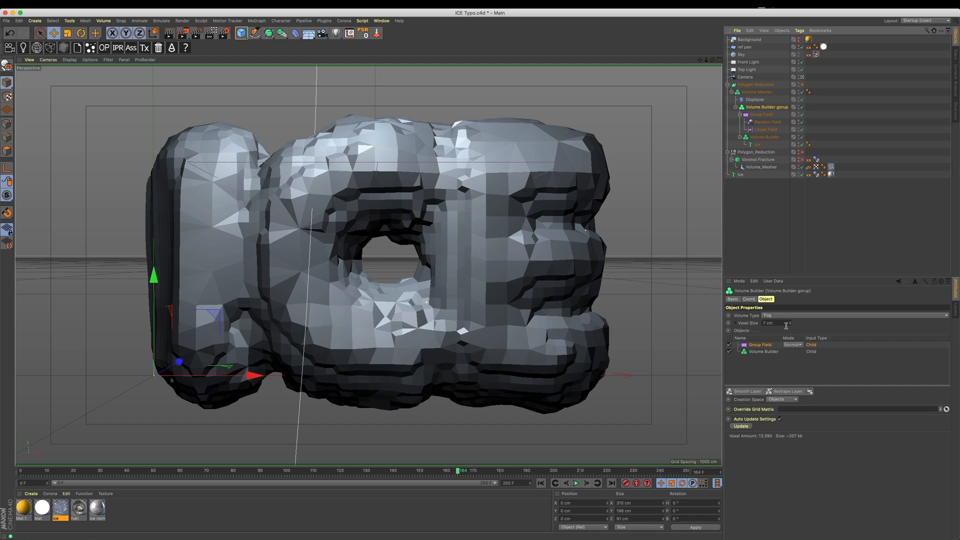
pyautogui.click(786, 323)
pyautogui.write('6.6')
pyautogui.press('Return')
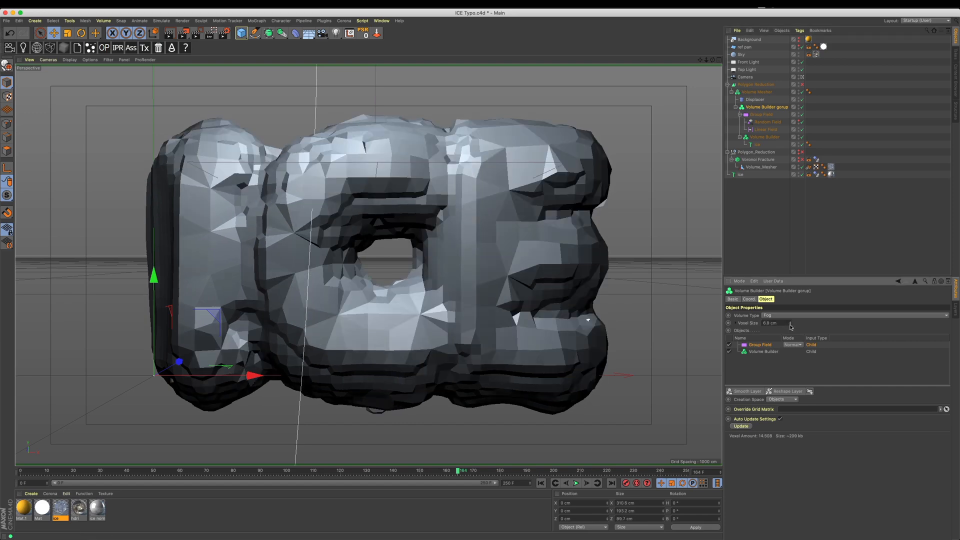
pyautogui.moveTo(790, 323); pyautogui.dragTo(793, 327)
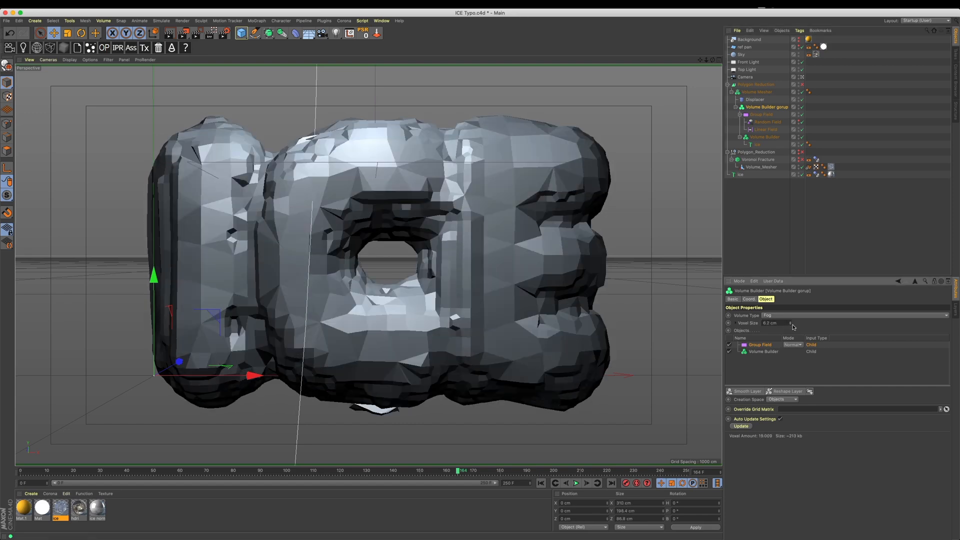
pyautogui.press('super+z')
pyautogui.write('8')
pyautogui.press('Return')
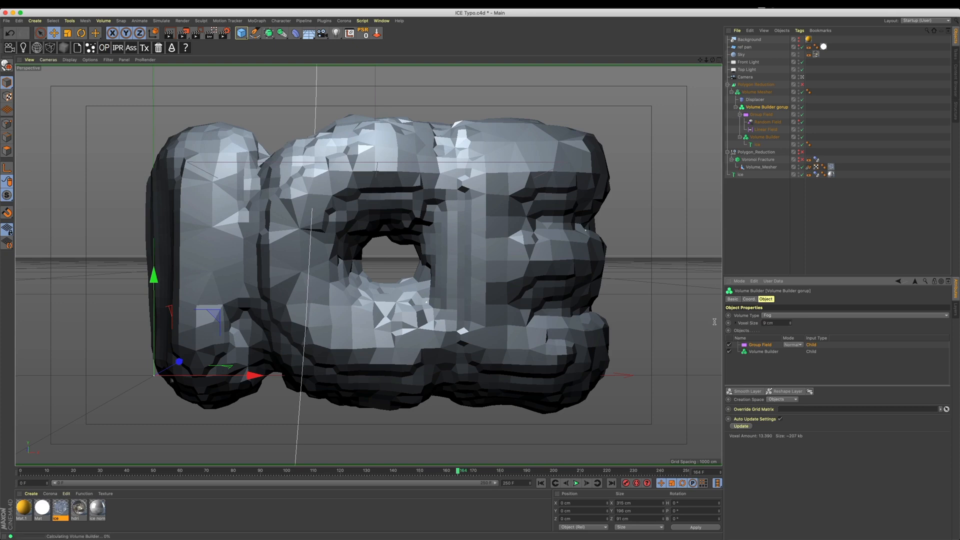
pyautogui.press('super+z')
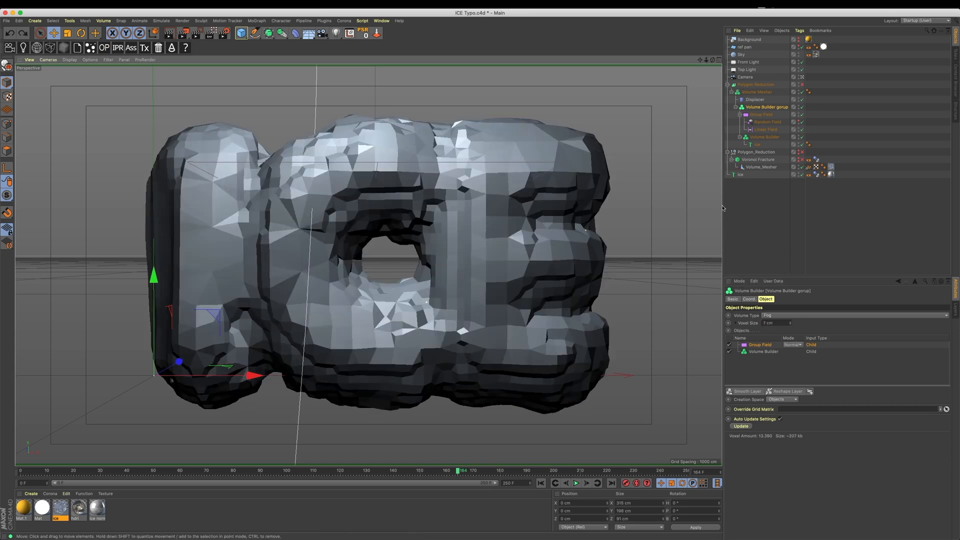
# Try voxel sizes of 3 and 4 cm on the nested Volume Builder, and undo them.
pyautogui.click(764, 136)
pyautogui.click(789, 322)
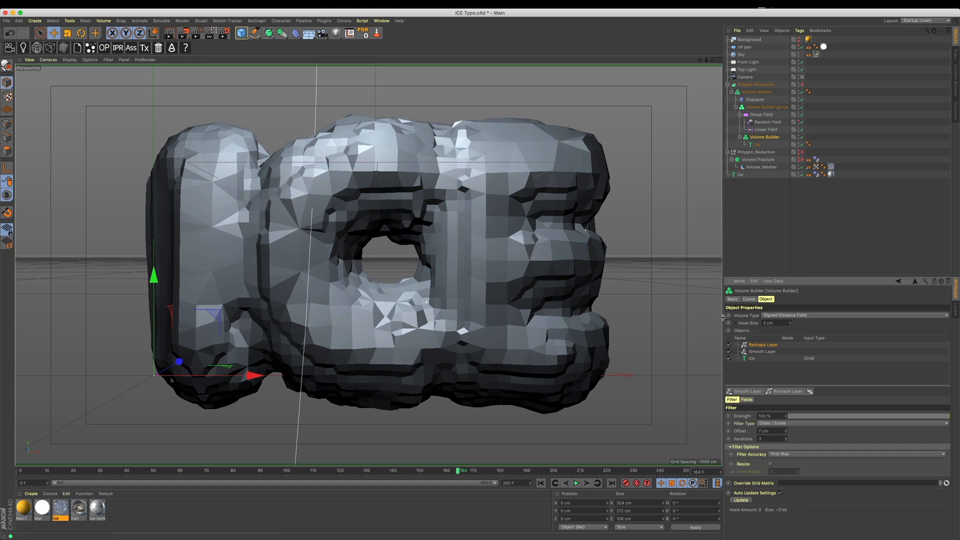
pyautogui.moveTo(782, 324); pyautogui.dragTo(752, 324)
pyautogui.write('4')
pyautogui.press('Return')
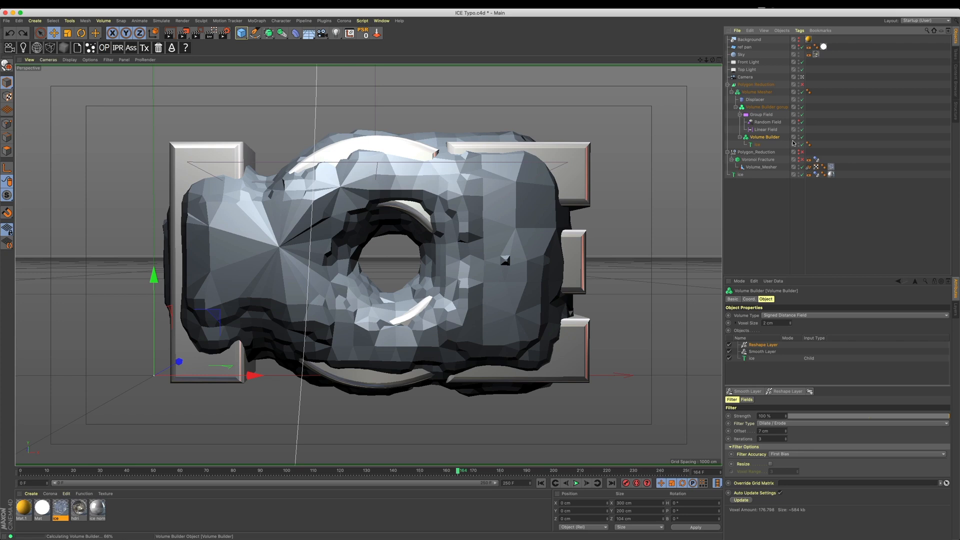
pyautogui.press('super+z')
pyautogui.press('super+z')
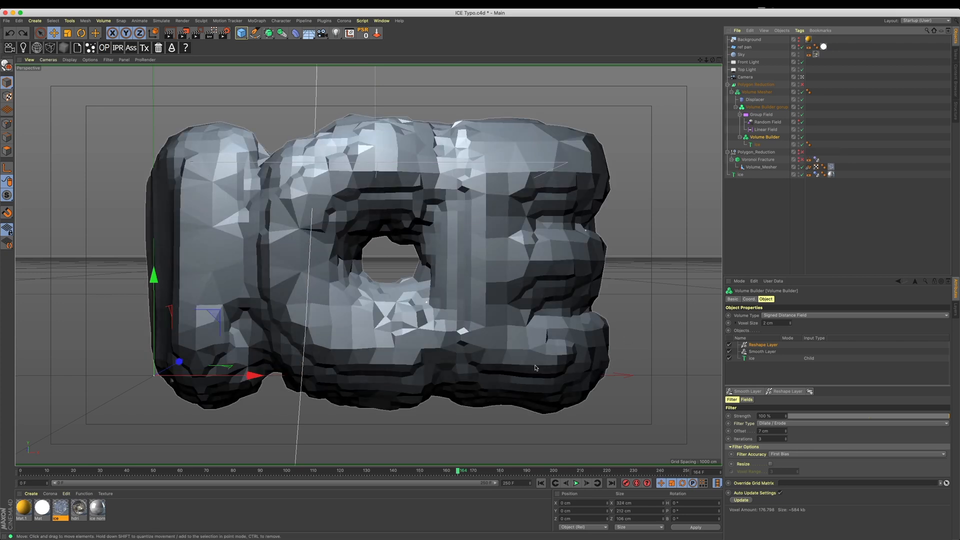
# Try reducing the Reshape Layer's Offset to 6 cm, and undo the change.
pyautogui.click(785, 433)
pyautogui.click(786, 433)
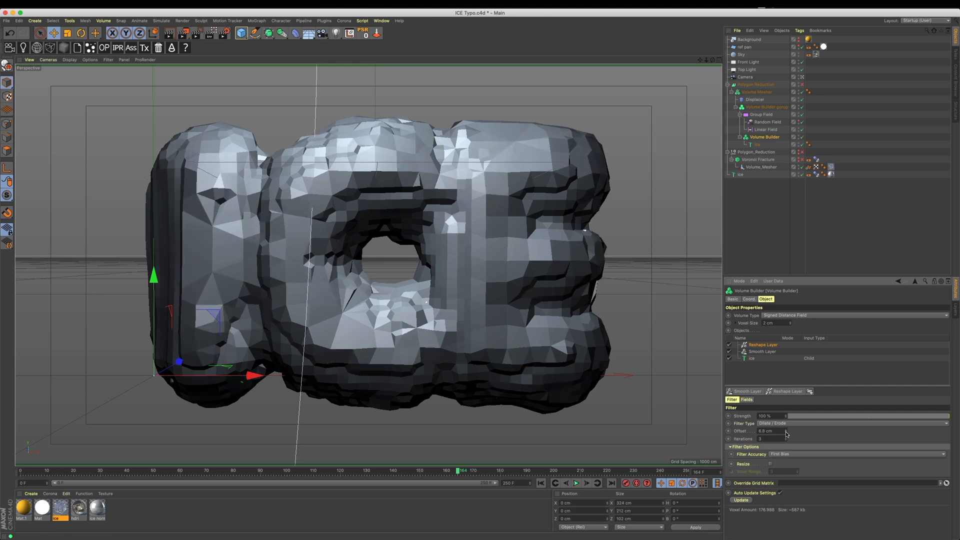
pyautogui.moveTo(776, 431); pyautogui.dragTo(689, 430)
pyautogui.write('6')
pyautogui.press('Return')
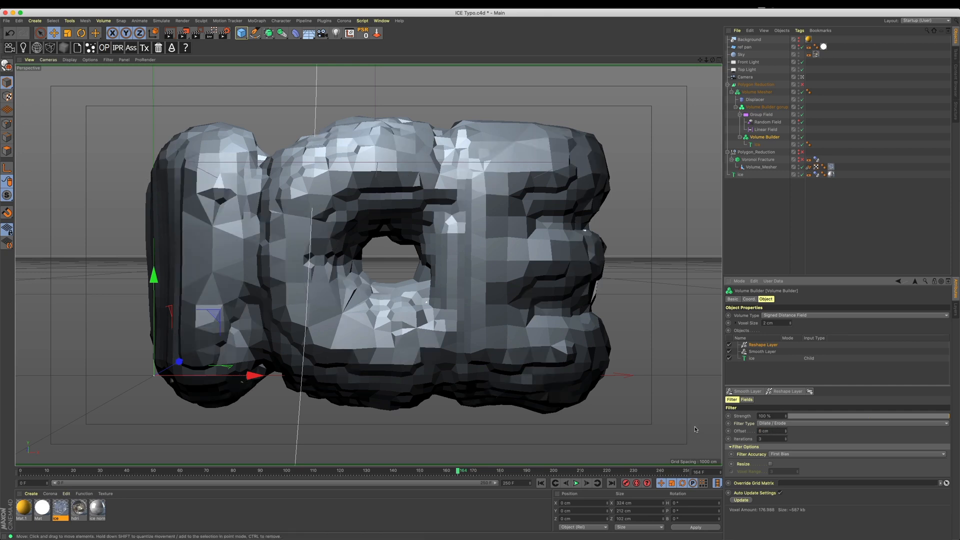
pyautogui.hotkey('ctrl', 'z')
# Try Voxel Distance values of 1 and 2 on the Smooth Layer, undoing each one.
pyautogui.click(735, 353)
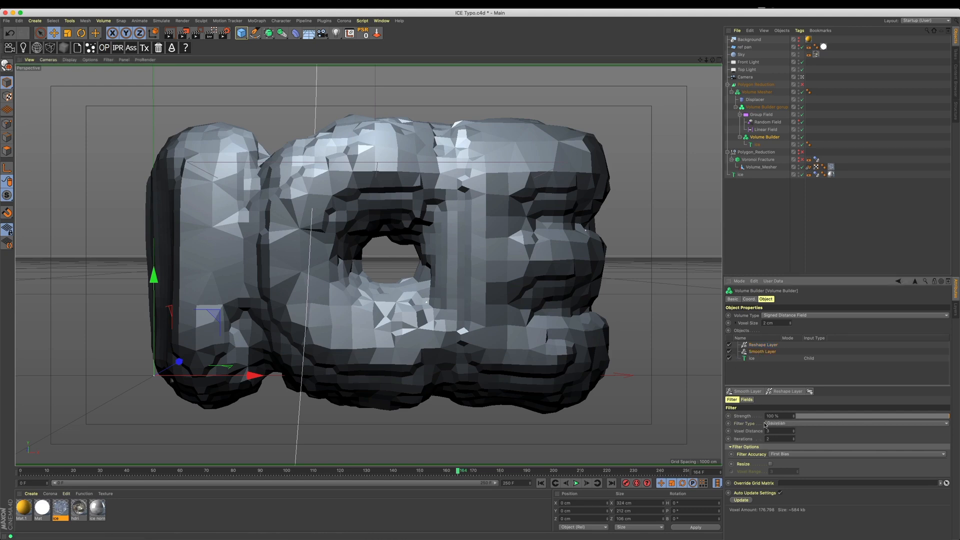
pyautogui.moveTo(780, 432); pyautogui.dragTo(722, 434)
pyautogui.write('1')
pyautogui.press('Return')
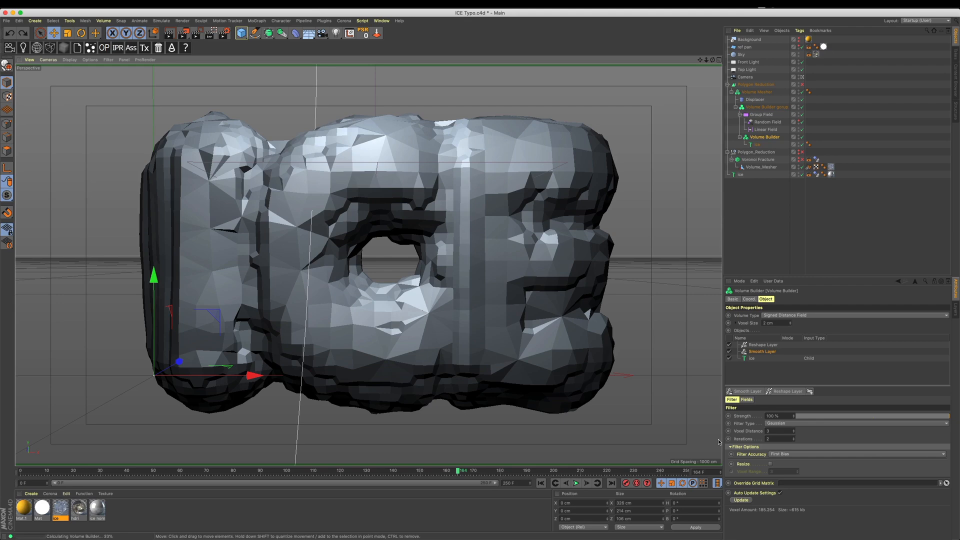
pyautogui.press('super+z')
pyautogui.moveTo(781, 431); pyautogui.dragTo(705, 434)
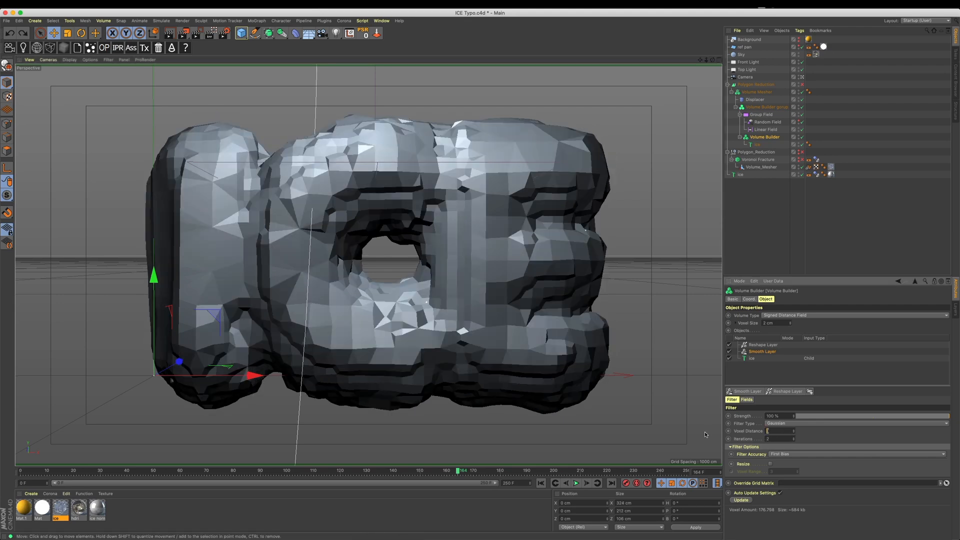
pyautogui.write('2')
pyautogui.press('Return')
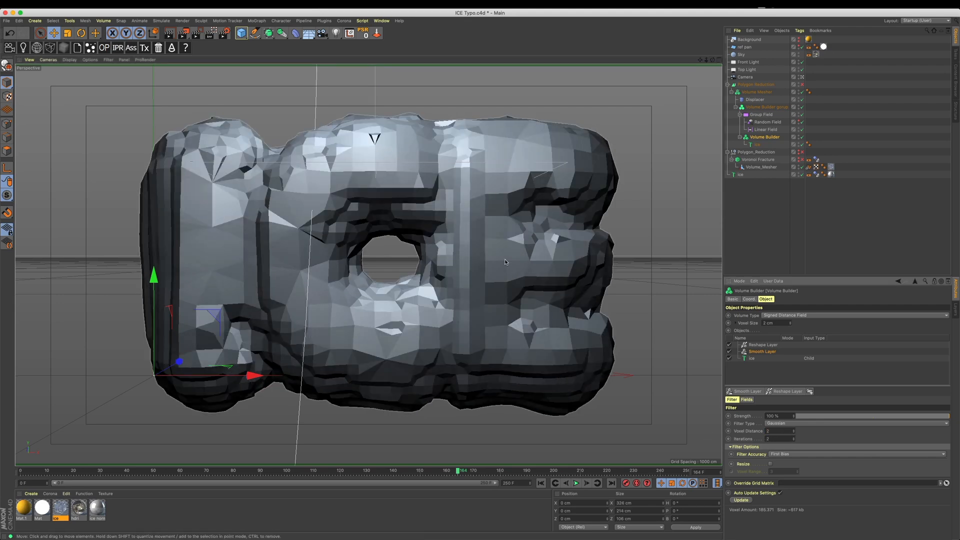
pyautogui.press('super+z')
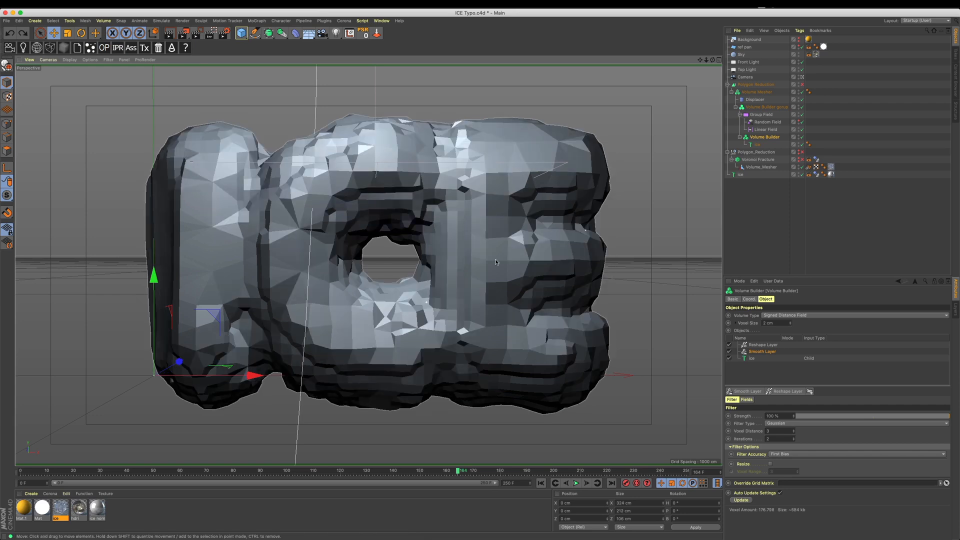
# Select the Displacer under the Volume Mesher, try adjusting its Height, and open its Noise shader settings.
pyautogui.click(767, 136)
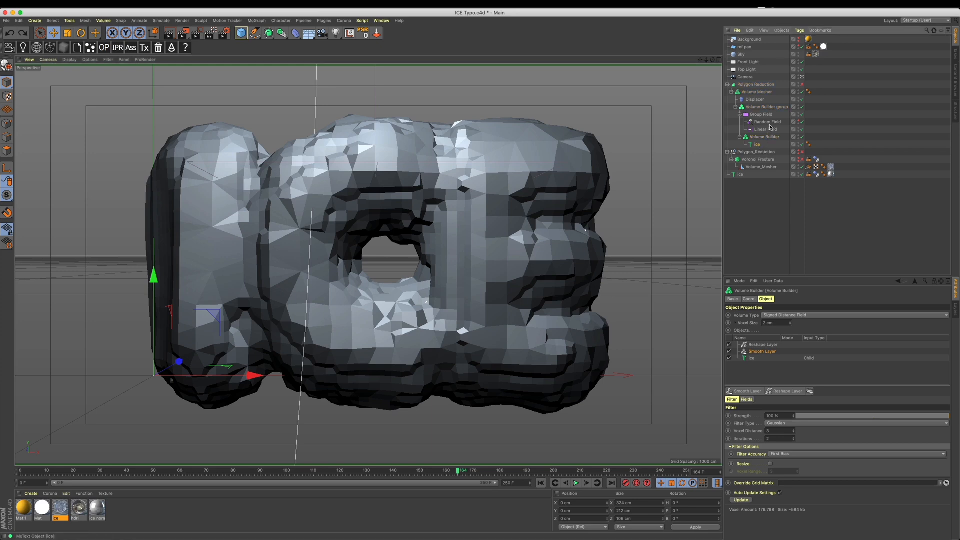
pyautogui.click(770, 123)
pyautogui.click(762, 115)
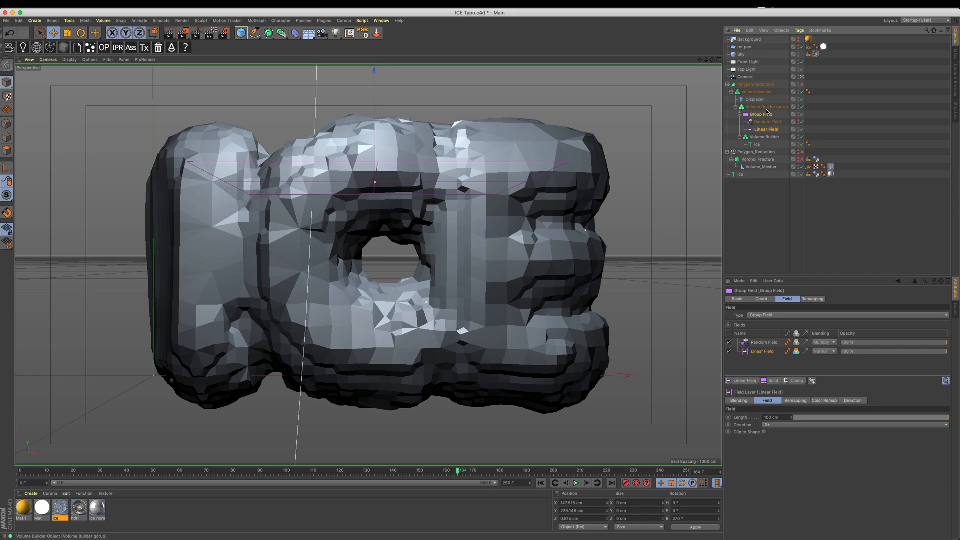
pyautogui.click(756, 100)
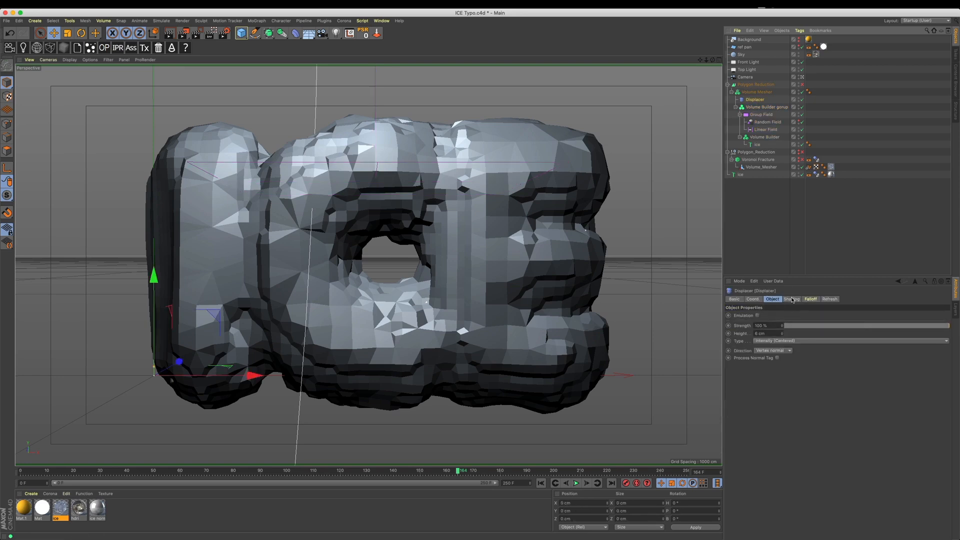
pyautogui.click(783, 335)
pyautogui.moveTo(783, 335); pyautogui.dragTo(783, 338)
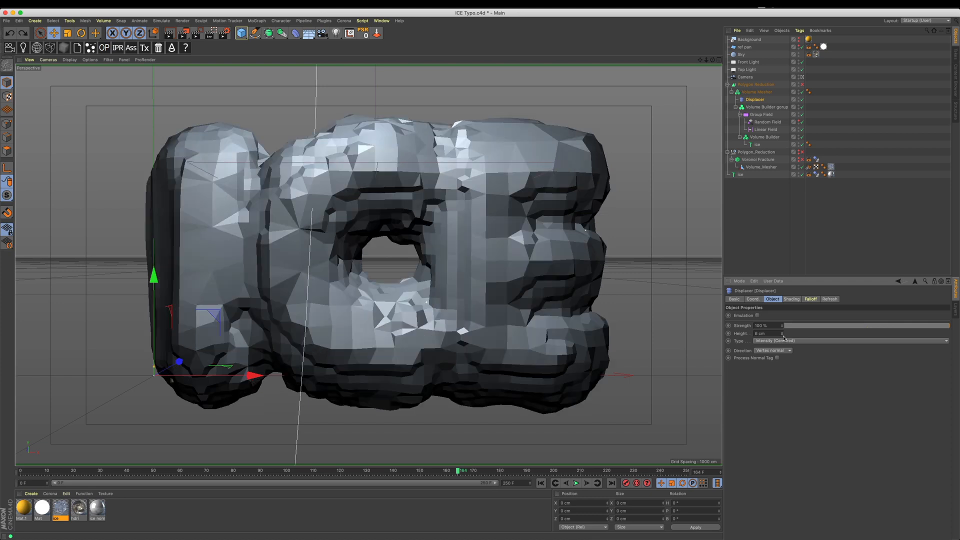
pyautogui.click(790, 299)
pyautogui.click(764, 343)
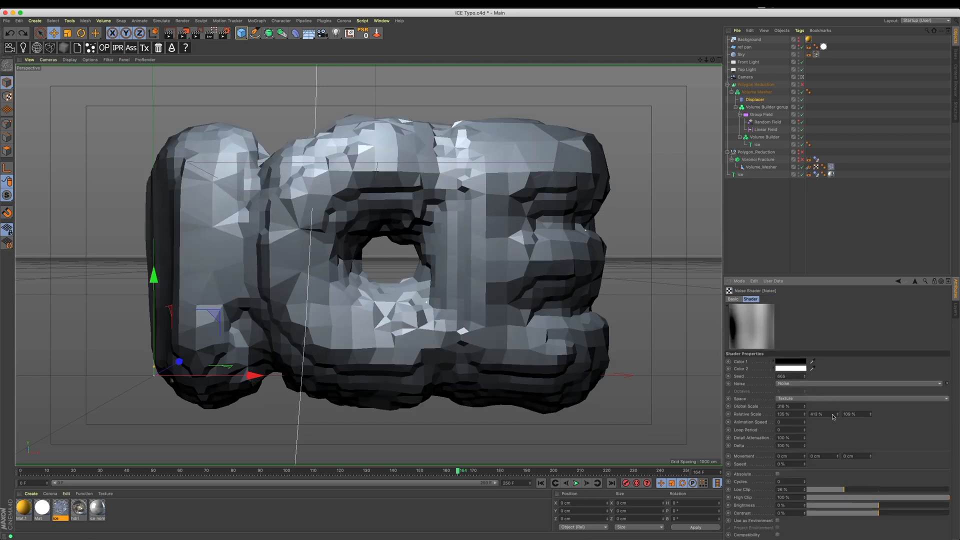
# Raise the noise shader's Low Clip to 28 % and try a different Global Scale, undoing the scale change.
pyautogui.moveTo(848, 493); pyautogui.dragTo(847, 492)
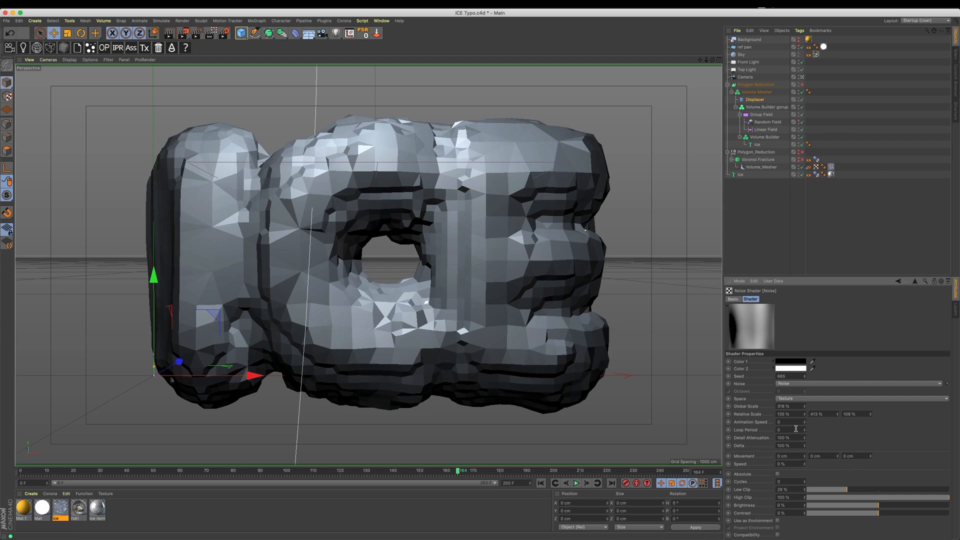
pyautogui.moveTo(806, 407); pyautogui.dragTo(805, 383)
pyautogui.press('super+z')
# Try different noise types in the Displacer's shader, including Voronoi 3, Displaced Voronoi, Stupl, Hama, Displaced Turbulence and Box Noise.
pyautogui.click(792, 384)
pyautogui.click(796, 376)
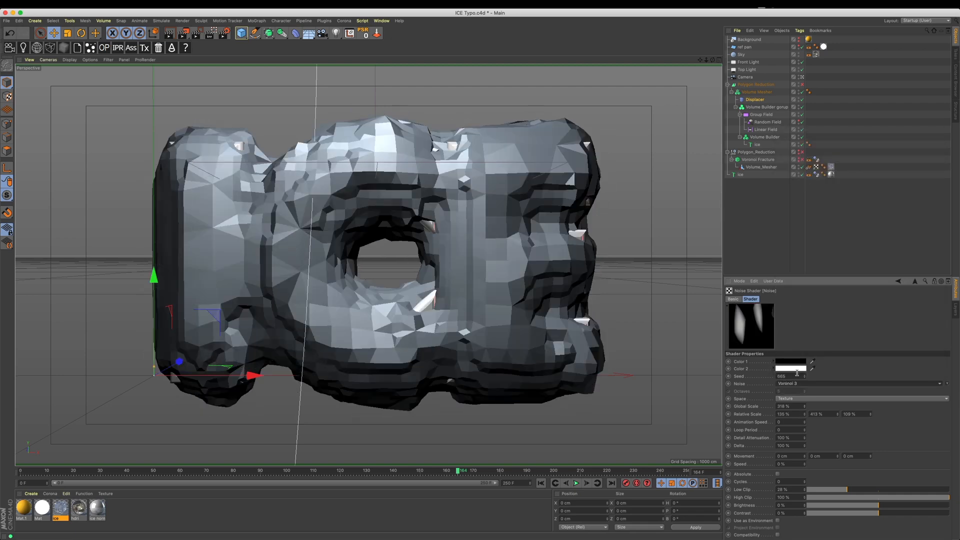
pyautogui.press('Up')
pyautogui.press('Up')
pyautogui.press('Up')
pyautogui.press('Up')
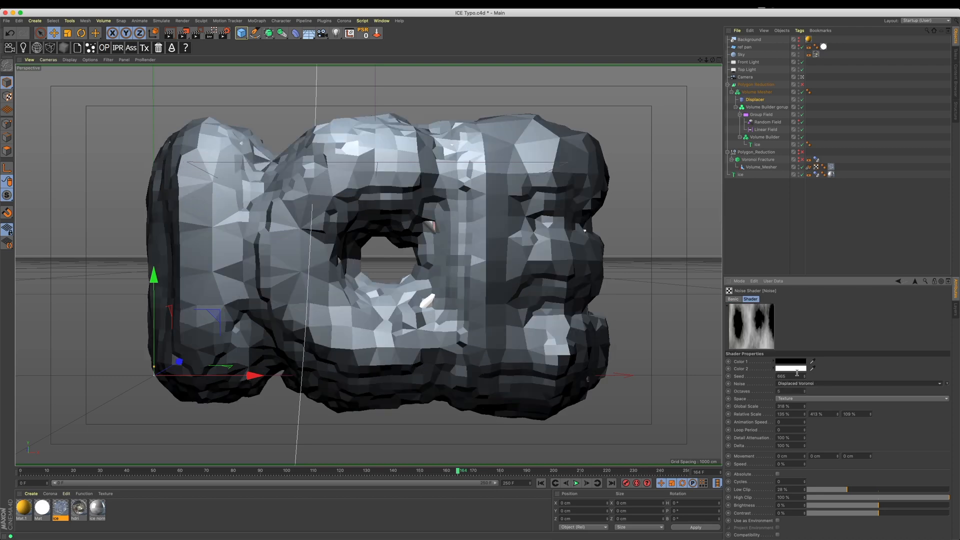
pyautogui.press('Up')
pyautogui.press('Up')
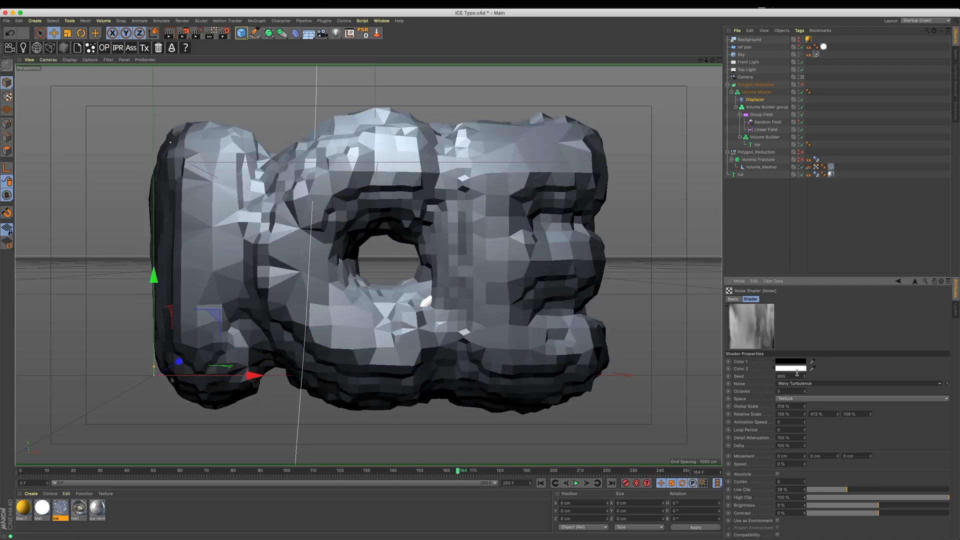
pyautogui.press('Up')
pyautogui.press('Up')
pyautogui.press('Up')
pyautogui.press('Up')
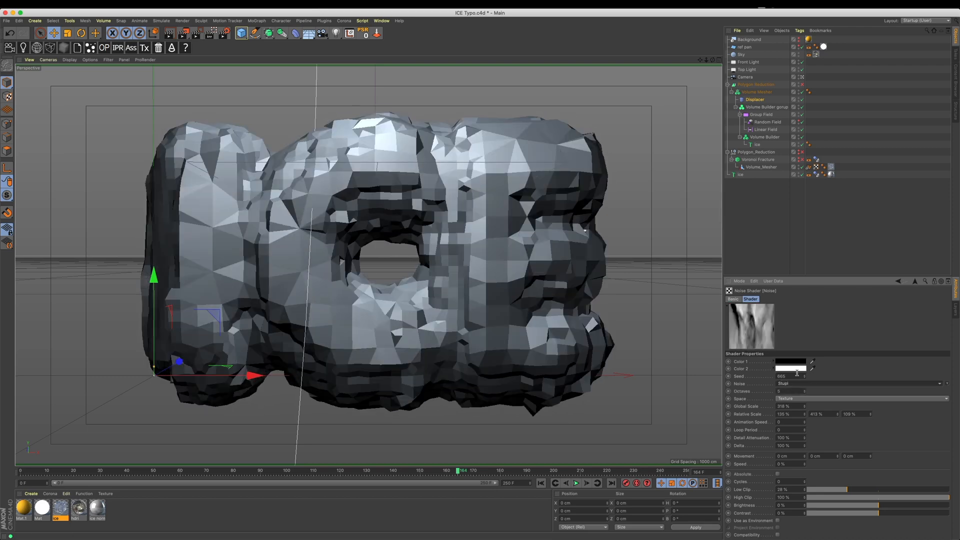
pyautogui.press('Up')
pyautogui.press('Up')
pyautogui.press('Up')
pyautogui.press('Up')
pyautogui.press('Up')
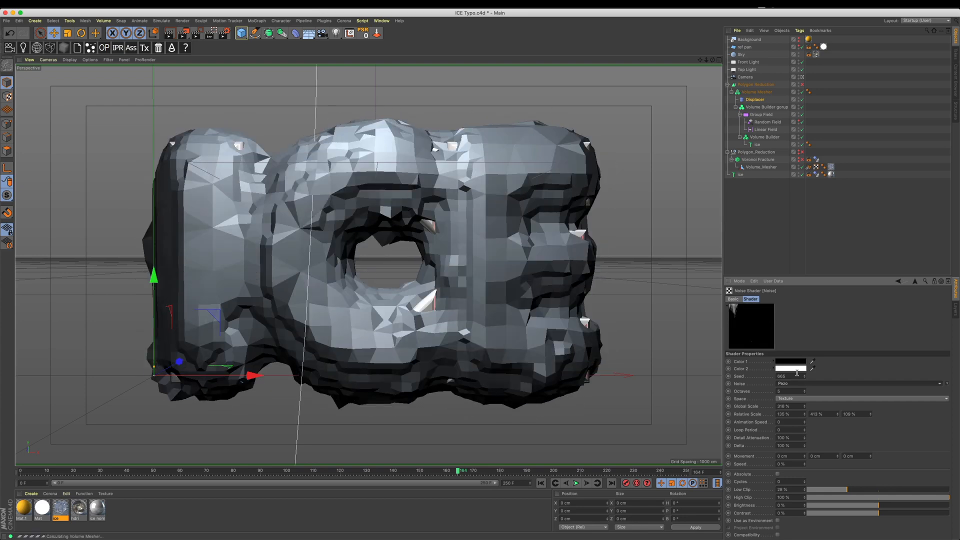
pyautogui.press('Up')
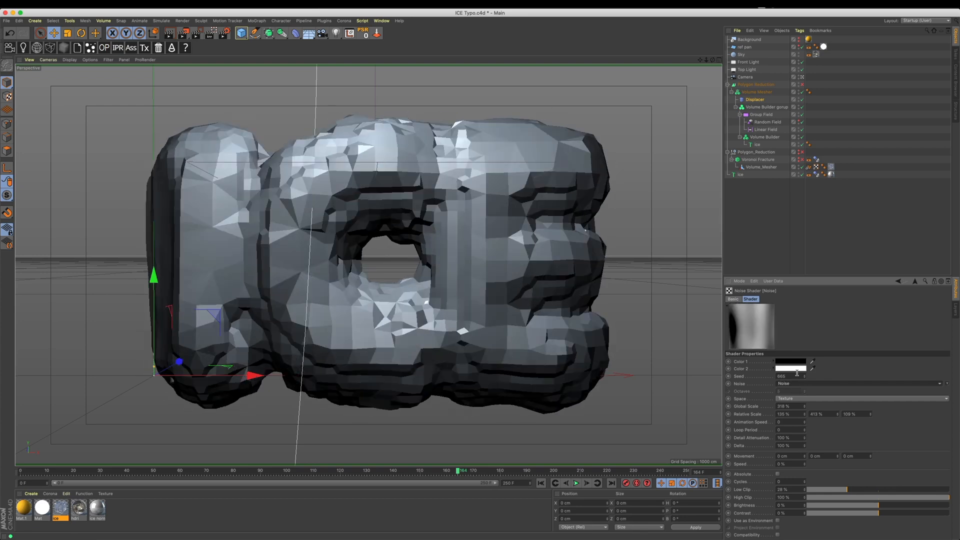
pyautogui.press('Up')
pyautogui.press('Up')
pyautogui.press('Up')
pyautogui.press('Up')
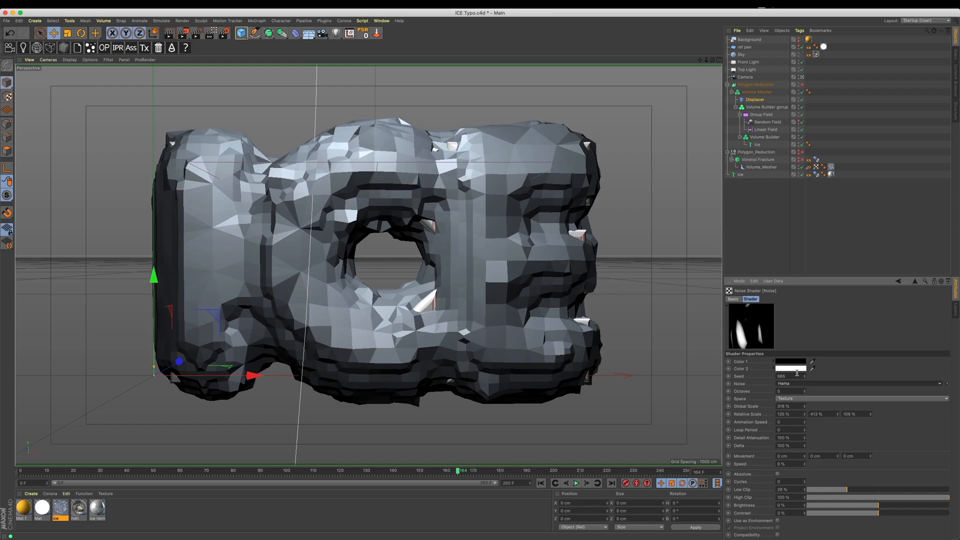
pyautogui.press('Up')
pyautogui.press('Up')
pyautogui.press('Up')
pyautogui.press('Up')
pyautogui.press('Up')
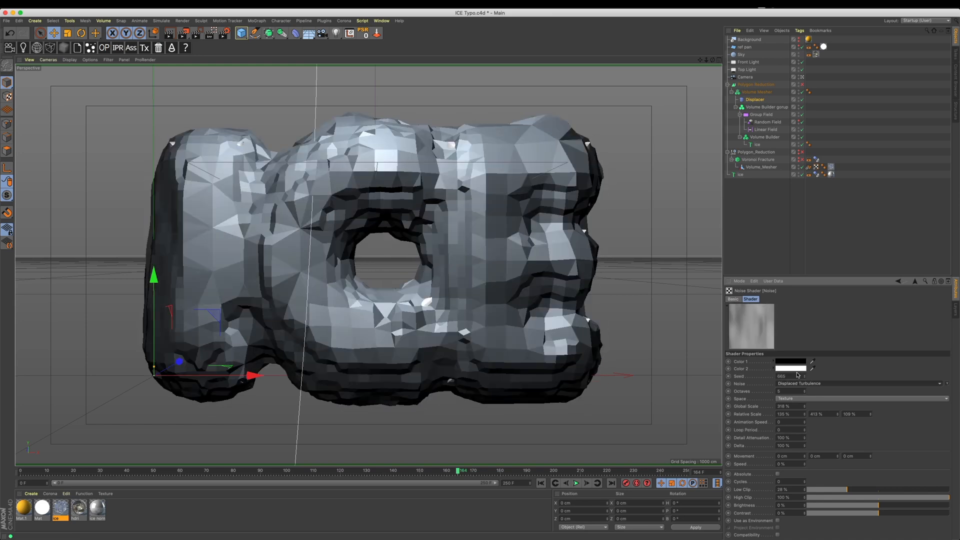
pyautogui.press('Up')
pyautogui.press('Up')
pyautogui.press('Up')
pyautogui.press('Up')
pyautogui.press('Up')
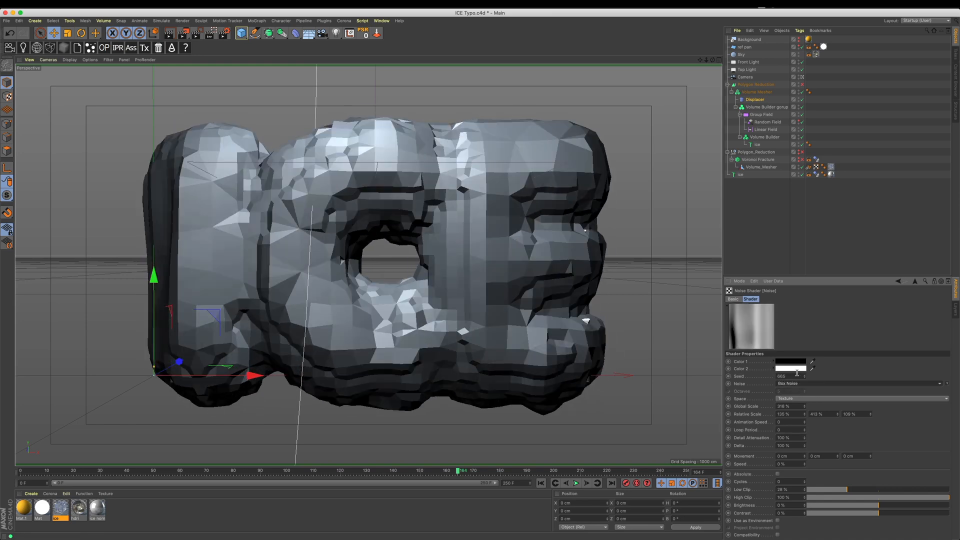
# Cycle back through the shader's noise types from Box Noise, trying Electric, Noise, Nutous, Sema and VL Noise.
pyautogui.press('Down')
pyautogui.press('Down')
pyautogui.press('Down')
pyautogui.press('Down')
pyautogui.press('Down')
pyautogui.press('Down')
pyautogui.press('Down')
pyautogui.press('Down')
pyautogui.press('Down')
pyautogui.press('Down')
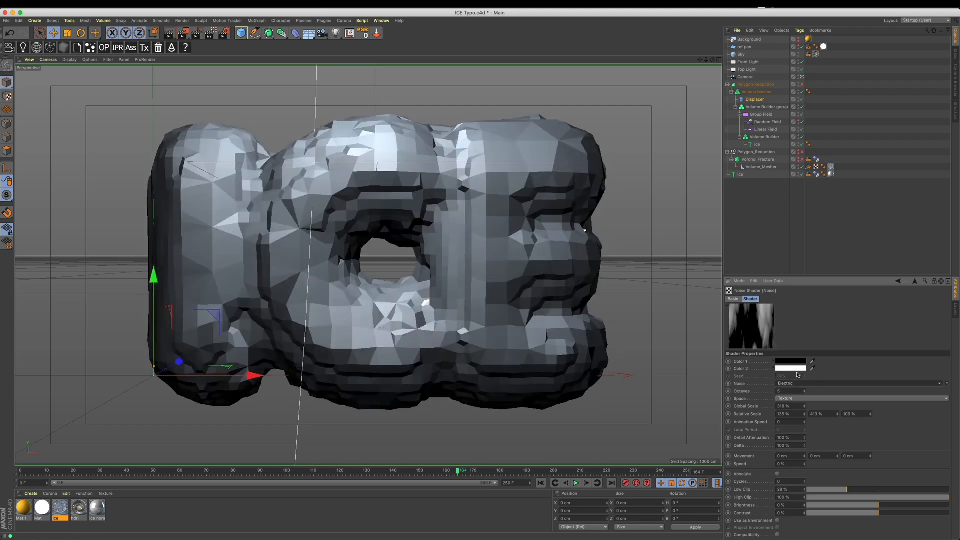
pyautogui.press('Down')
pyautogui.press('Down')
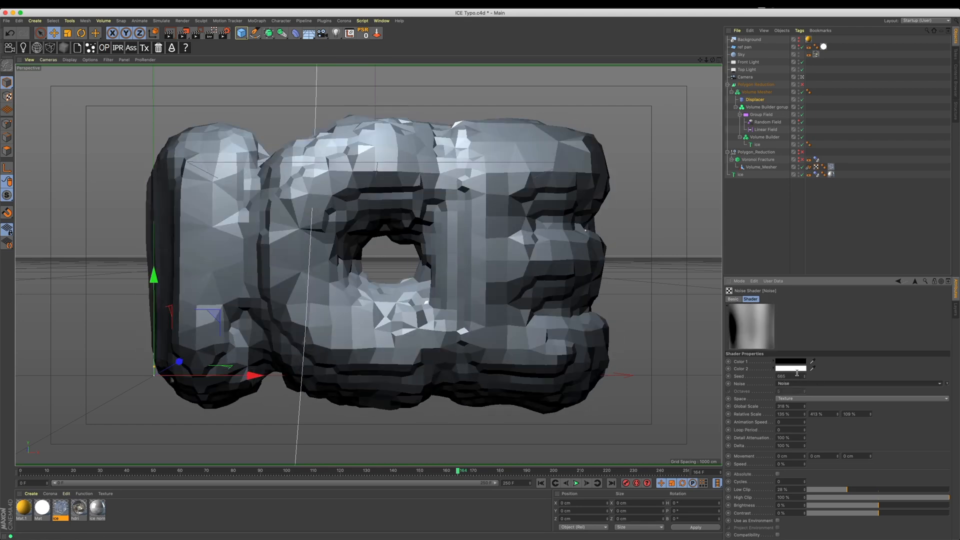
pyautogui.press('Down')
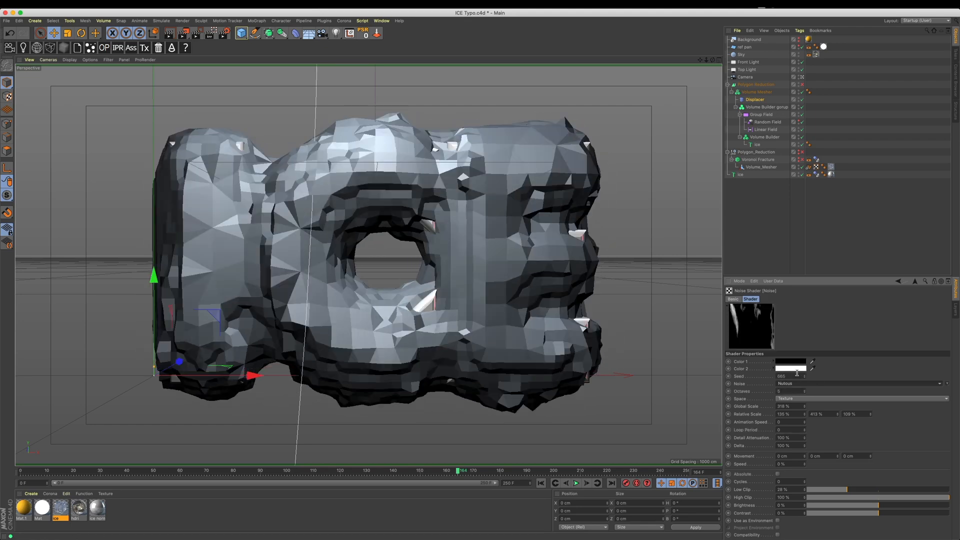
pyautogui.press('Down')
pyautogui.press('Down')
pyautogui.press('Down')
pyautogui.press('Down')
pyautogui.press('Down')
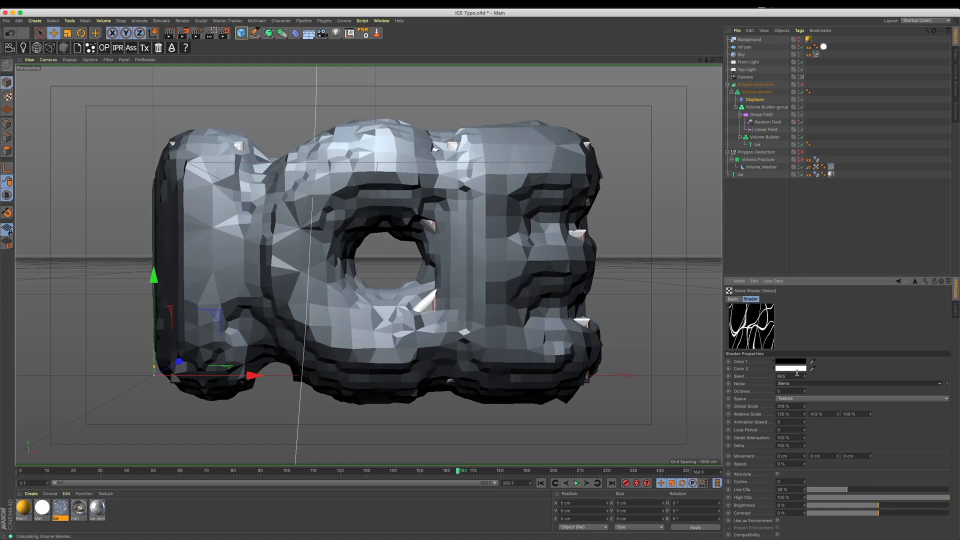
pyautogui.press('Down')
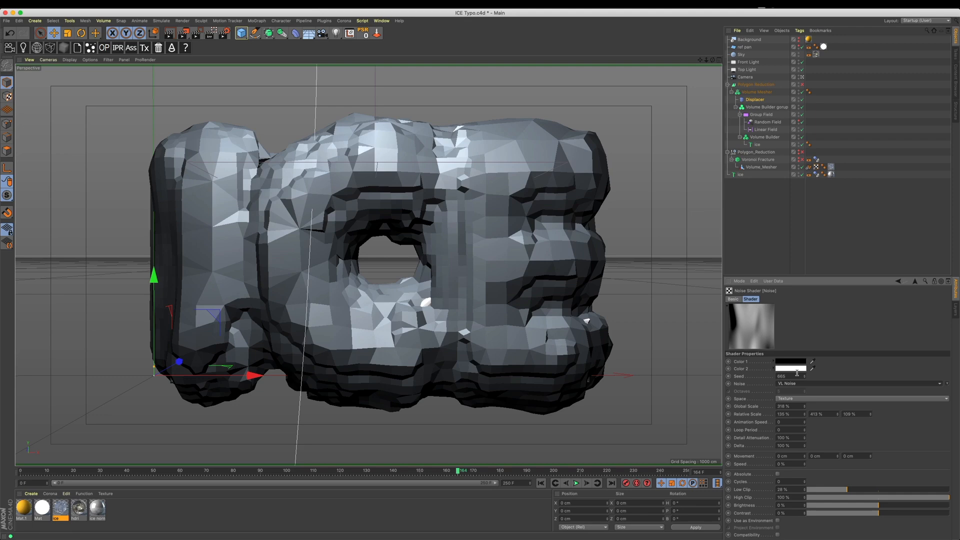
# Compare VL Noise with Wavy Turbulence on the ice mesh and set the Displacer's noise type to Wavy Turbulence.
pyautogui.press('Down')
pyautogui.press('Up')
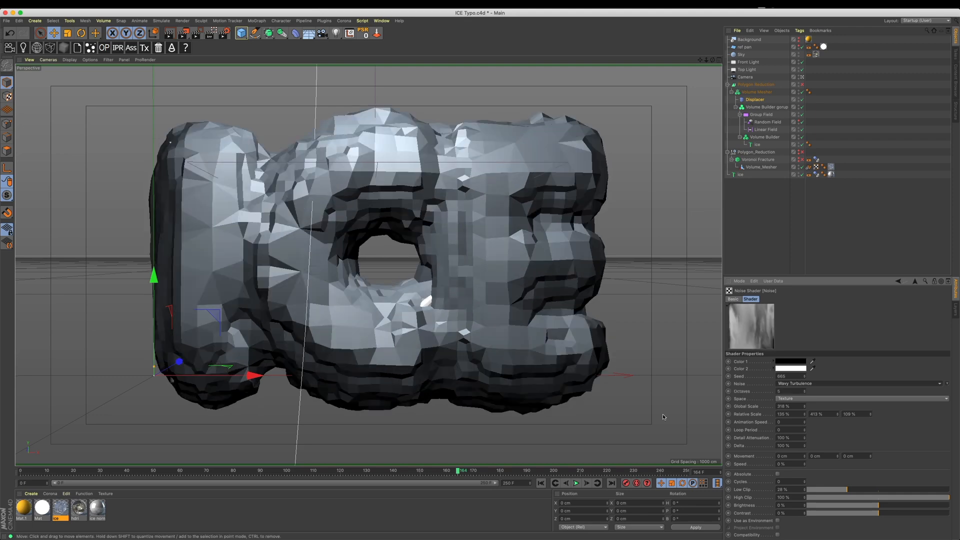
pyautogui.press('Down')
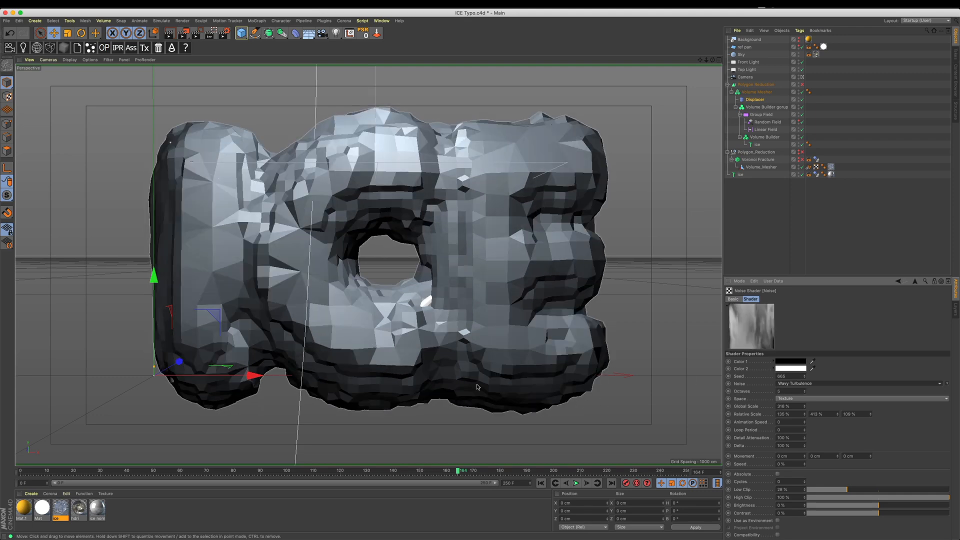
pyautogui.press('Up')
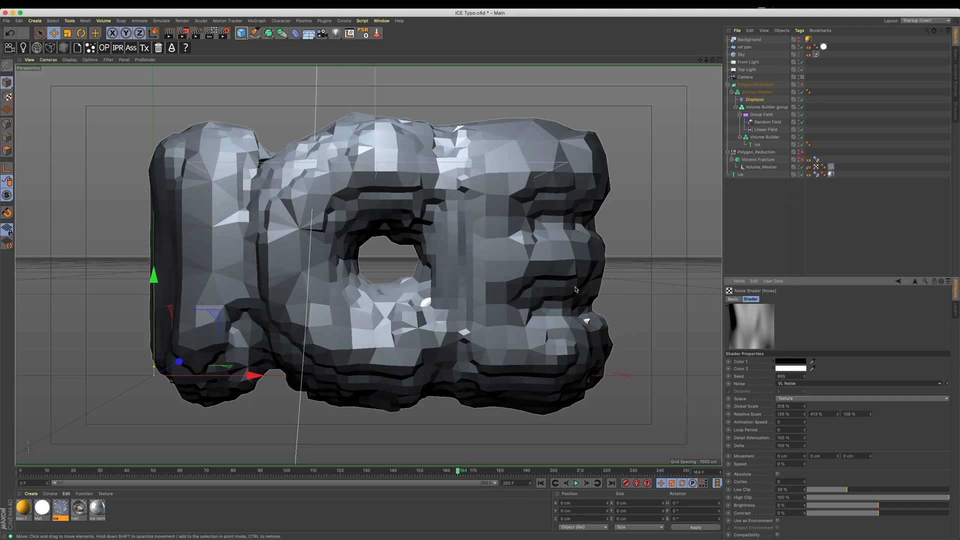
pyautogui.press('Down')
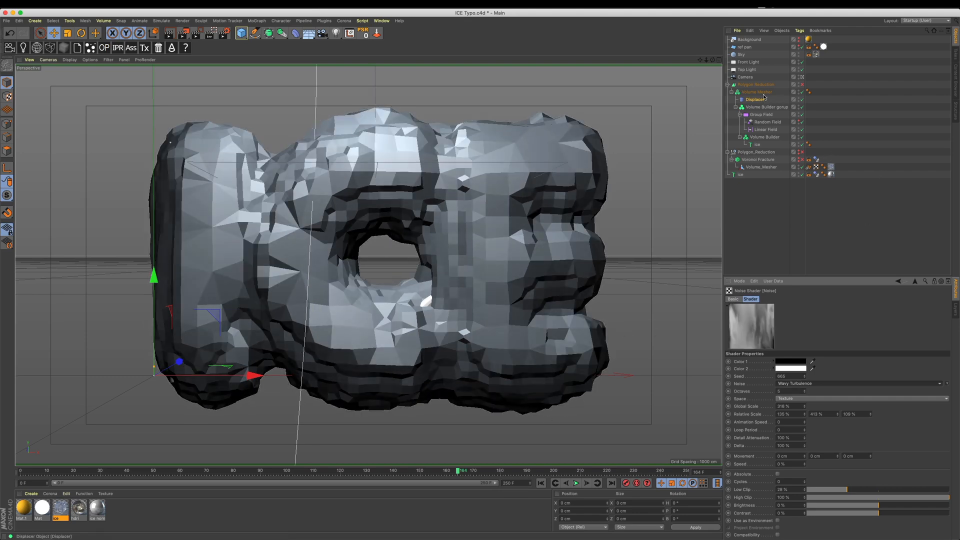
# Try different Relative Scale values on the Wavy Turbulence noise, undoing each one.
pyautogui.moveTo(834, 415); pyautogui.dragTo(770, 414)
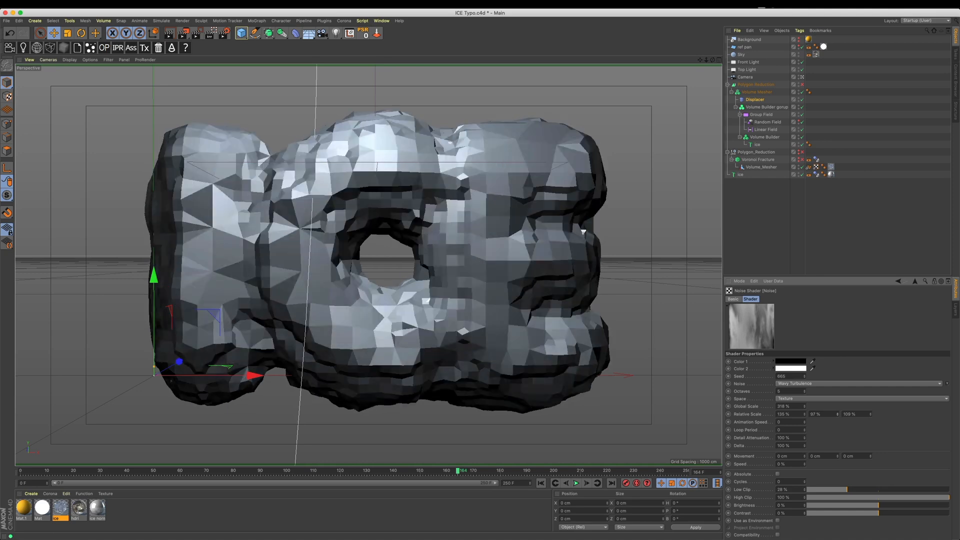
pyautogui.press('super+z')
pyautogui.moveTo(804, 417); pyautogui.dragTo(870, 357)
pyautogui.press('super+z')
# Set the Low Clip of the Displacer's noise shader to 50 %.
pyautogui.moveTo(846, 490); pyautogui.dragTo(871, 486)
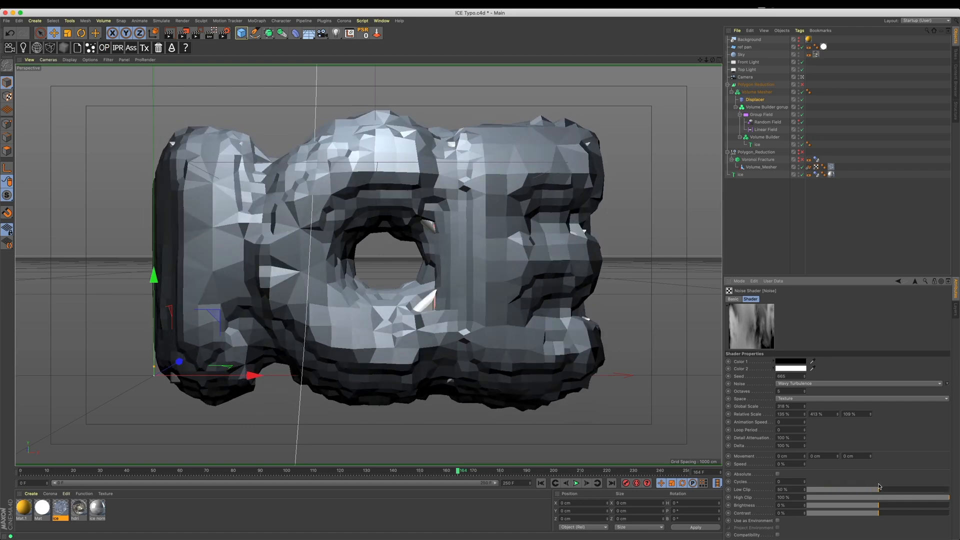
# Try voxel sizes of 7.3 cm and up on the parent Volume Builder group, and cancel the 0.001 cm size.
pyautogui.click(770, 107)
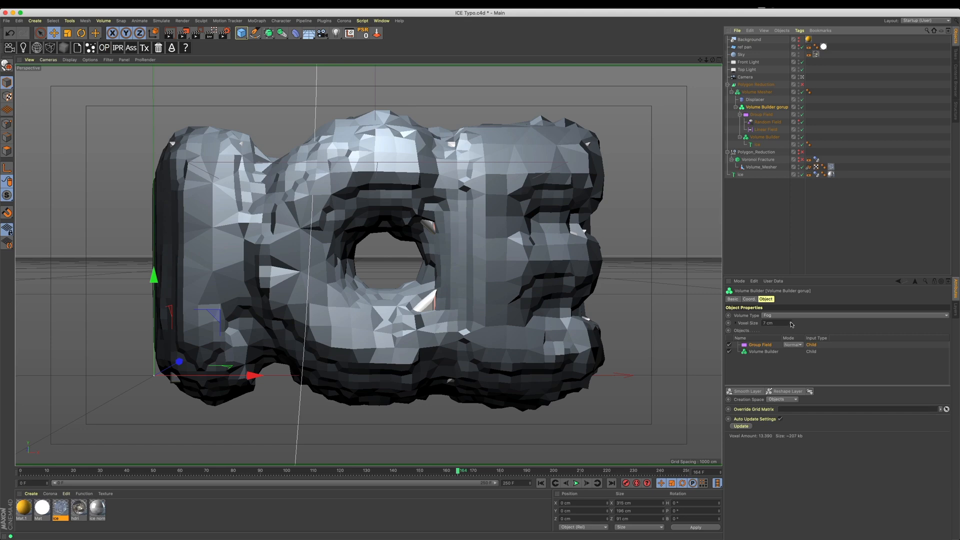
pyautogui.click(791, 323)
pyautogui.click(790, 322)
pyautogui.click(790, 323)
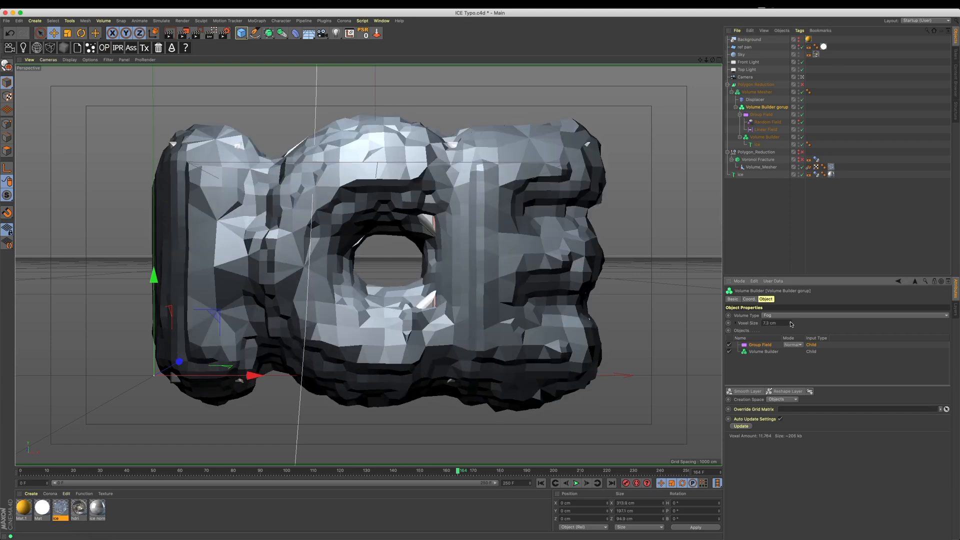
pyautogui.moveTo(790, 323); pyautogui.dragTo(790, 319)
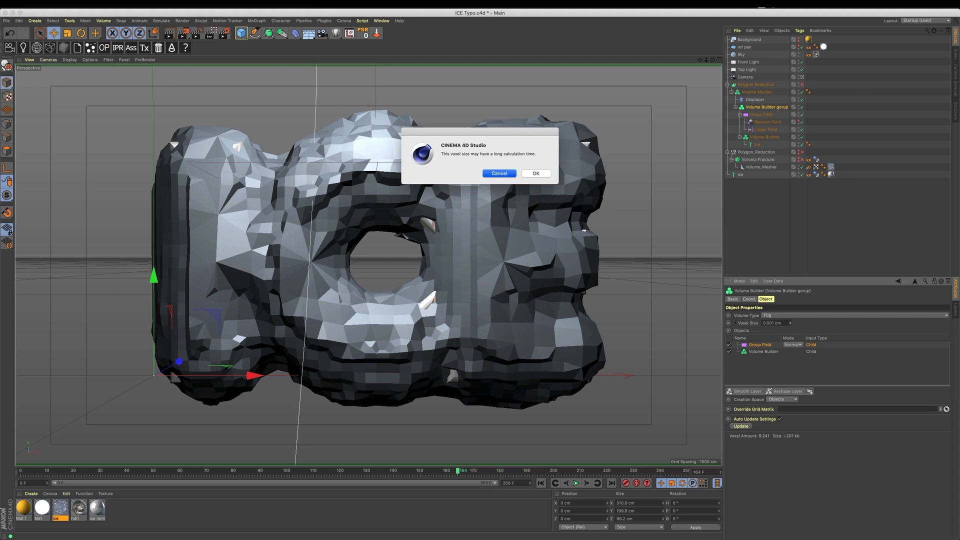
pyautogui.click(500, 173)
# Try voxel sizes of 5 and 6 cm on the parent Volume Builder group, and return it to 7 cm.
pyautogui.click(788, 322)
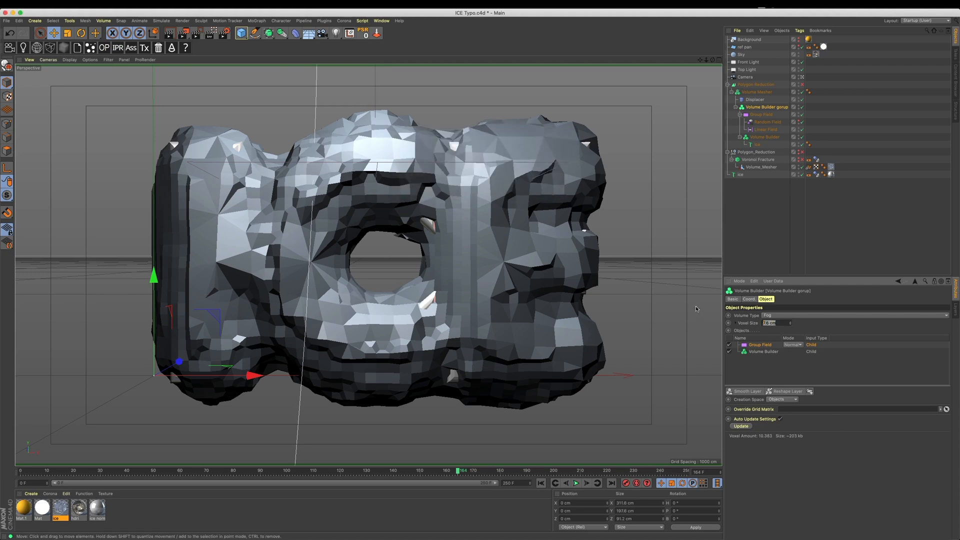
pyautogui.press('Return')
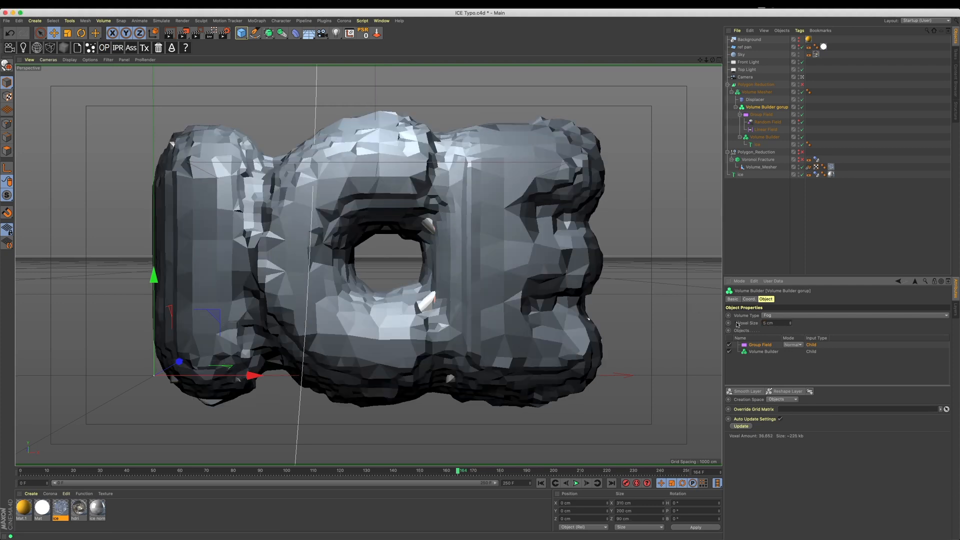
pyautogui.click(788, 325)
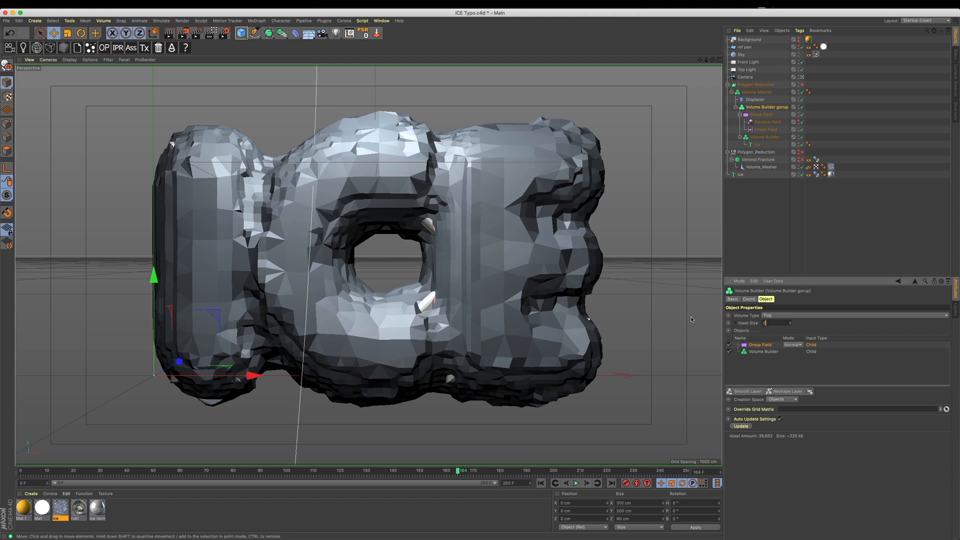
pyautogui.press('Return')
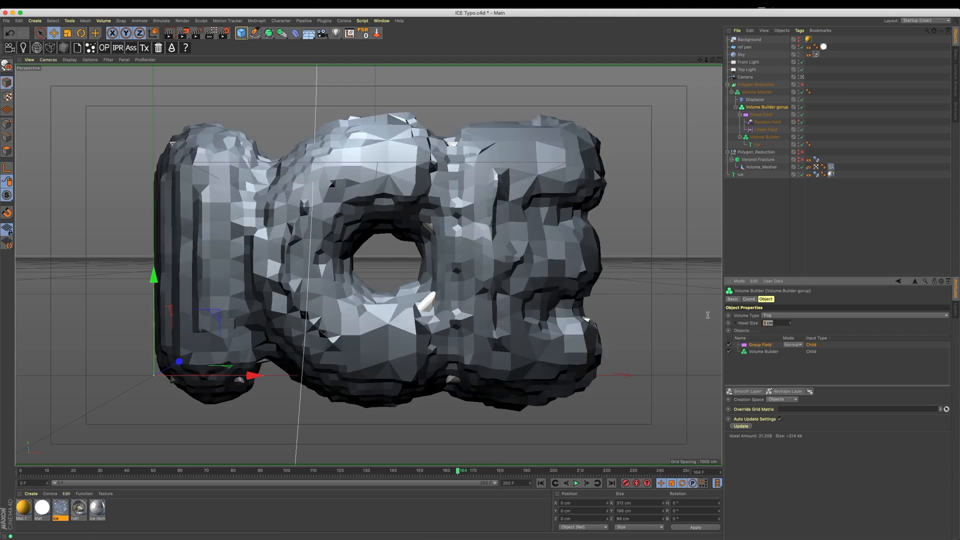
pyautogui.write('7')
pyautogui.press('Return')
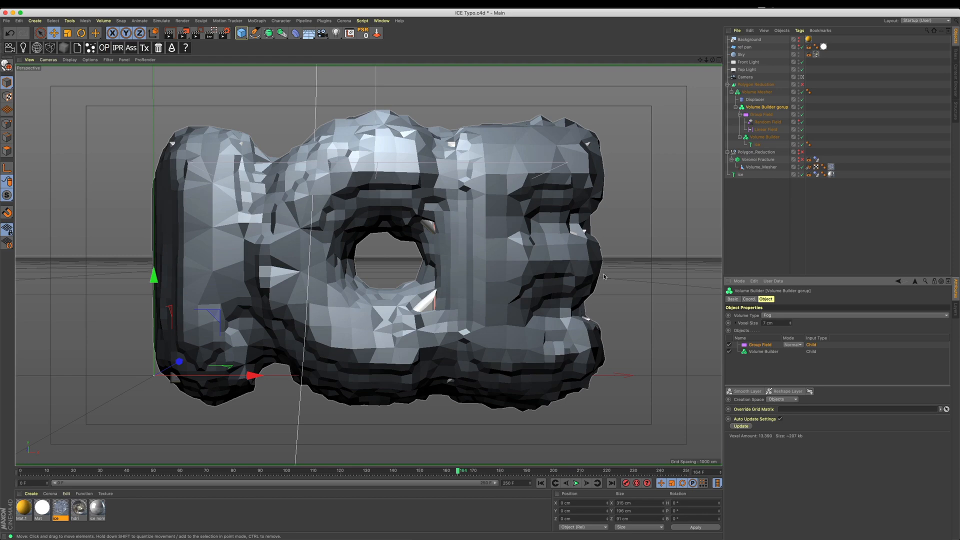
# Set the Volume Mesher's Voxel Range Threshold to 0 % and its Adaptive value to about 84 %.
pyautogui.click(757, 92)
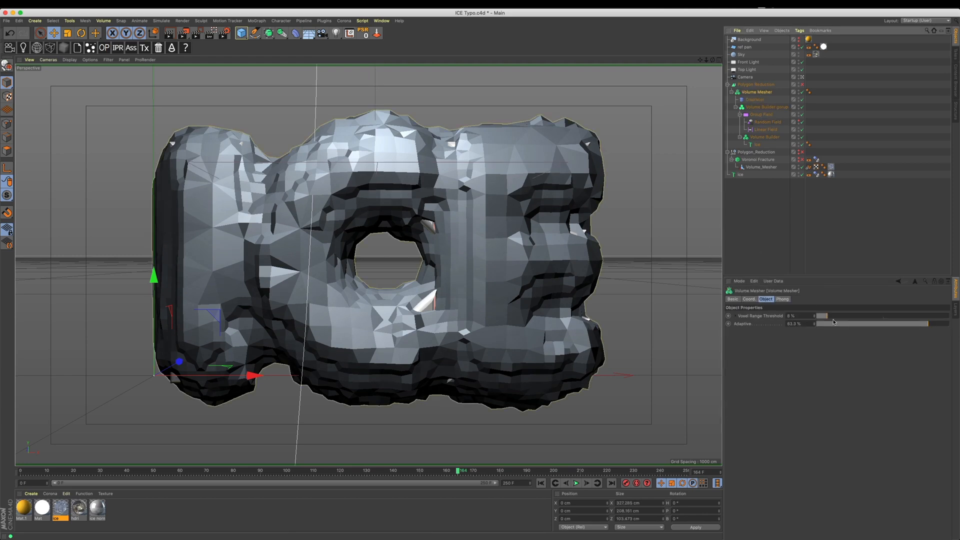
pyautogui.moveTo(840, 316); pyautogui.dragTo(796, 322)
pyautogui.moveTo(928, 327)
pyautogui.mouseDown()
pyautogui.moveTo(958, 328)
pyautogui.moveTo(930, 327)
pyautogui.mouseUp()
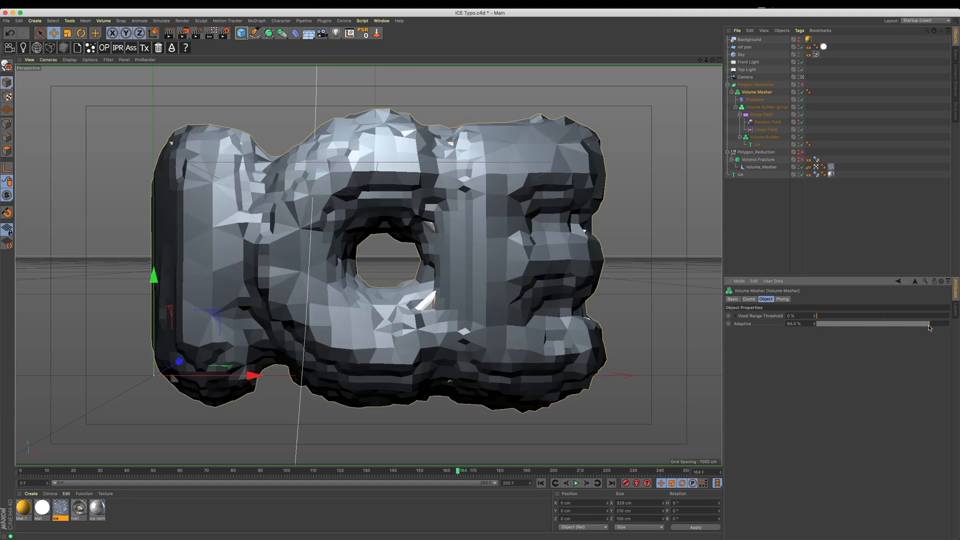
# Try voxel sizes of 2.1 and 3 cm on the inner Volume Builder and undo the change.
pyautogui.click(765, 137)
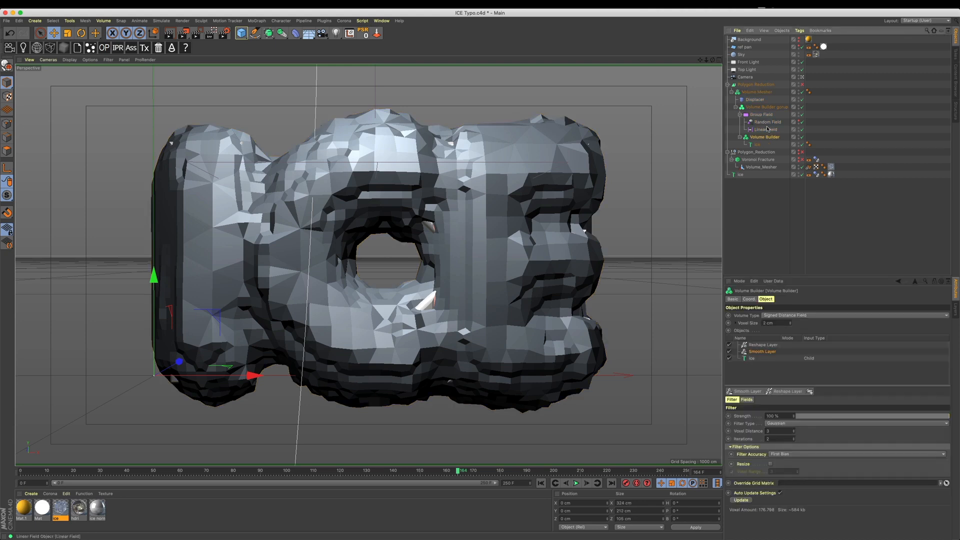
pyautogui.click(791, 323)
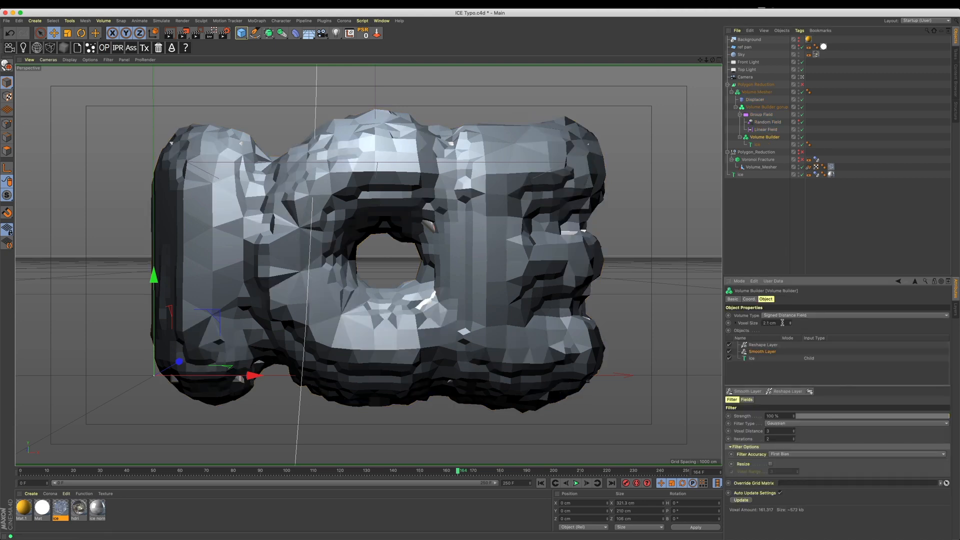
pyautogui.press('super+z')
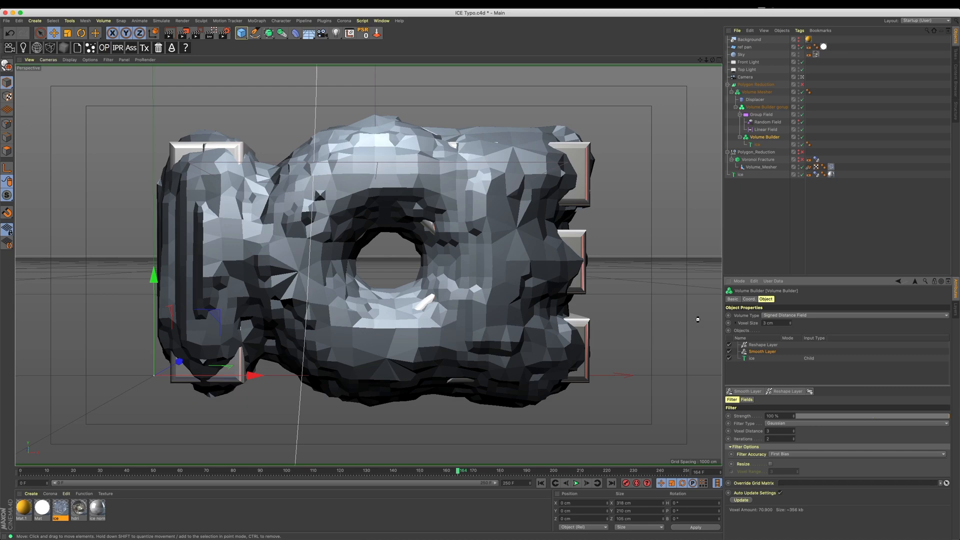
# Set the Iterations of the inner Volume Builder's Reshape Layer to 3.
pyautogui.click(763, 344)
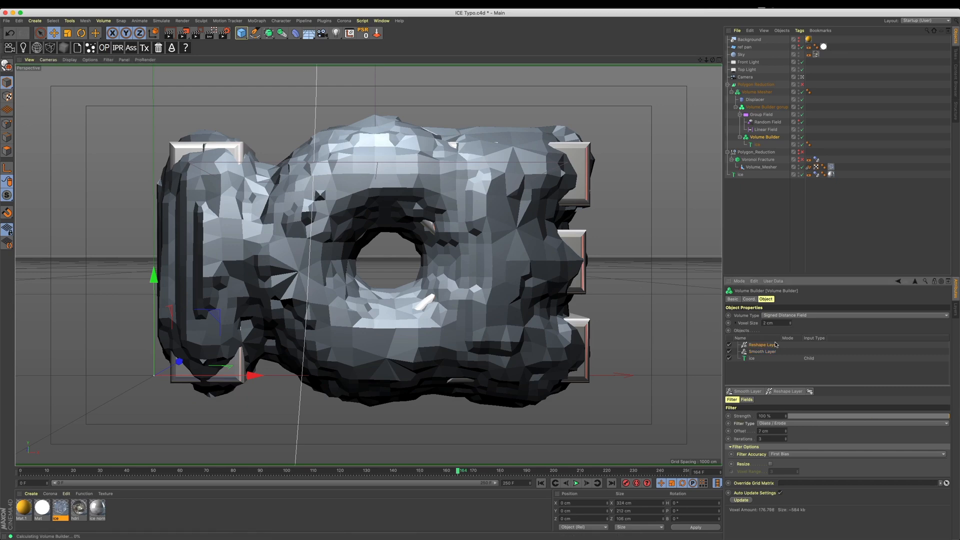
pyautogui.moveTo(775, 437); pyautogui.dragTo(712, 436)
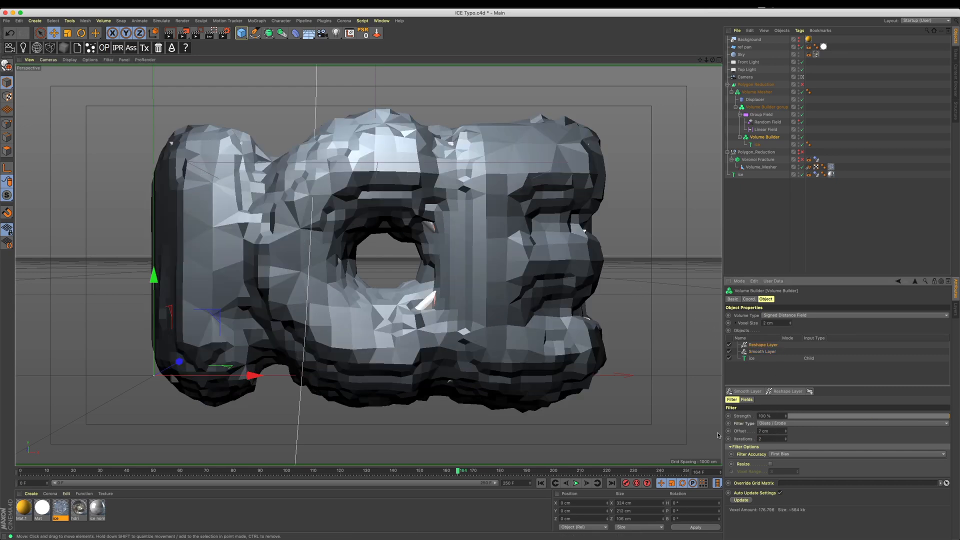
pyautogui.moveTo(780, 438); pyautogui.dragTo(676, 432)
pyautogui.write('3')
pyautogui.press('Return')
# Set the Volume Mesher's Voxel Range Threshold to 23 % and keyframe it at frame 0.
pyautogui.moveTo(365, 473); pyautogui.dragTo(187, 453)
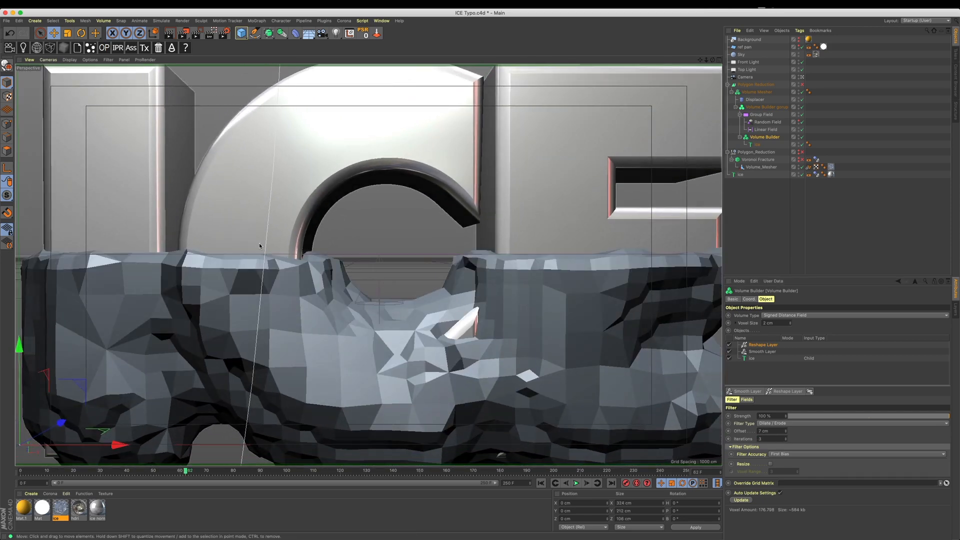
pyautogui.click(768, 124)
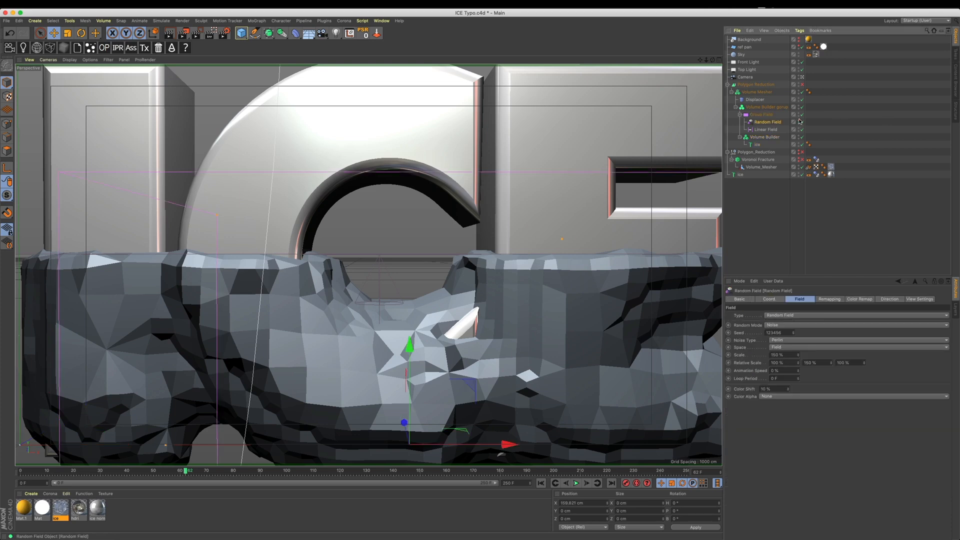
pyautogui.click(756, 92)
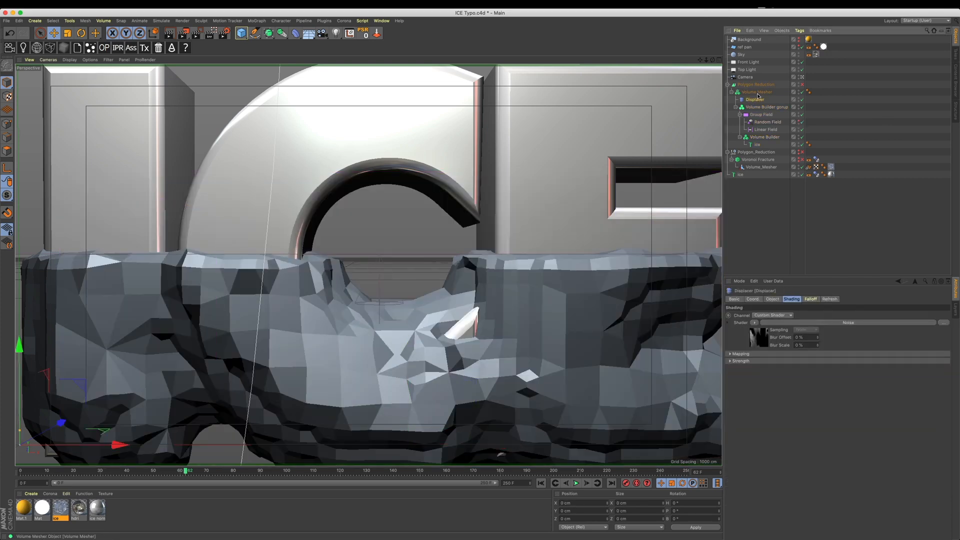
pyautogui.moveTo(818, 317); pyautogui.dragTo(849, 323)
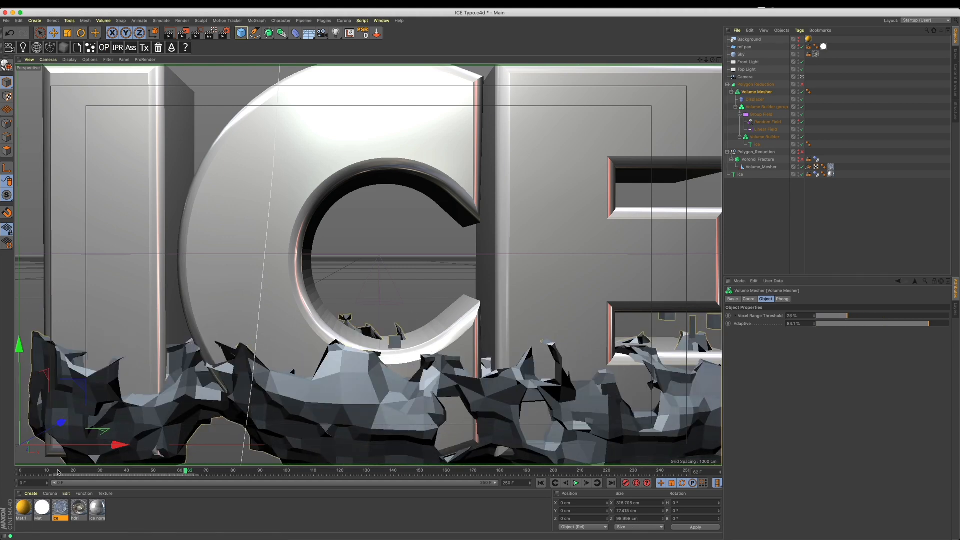
pyautogui.moveTo(45, 472); pyautogui.dragTo(20, 472)
pyautogui.click(729, 316)
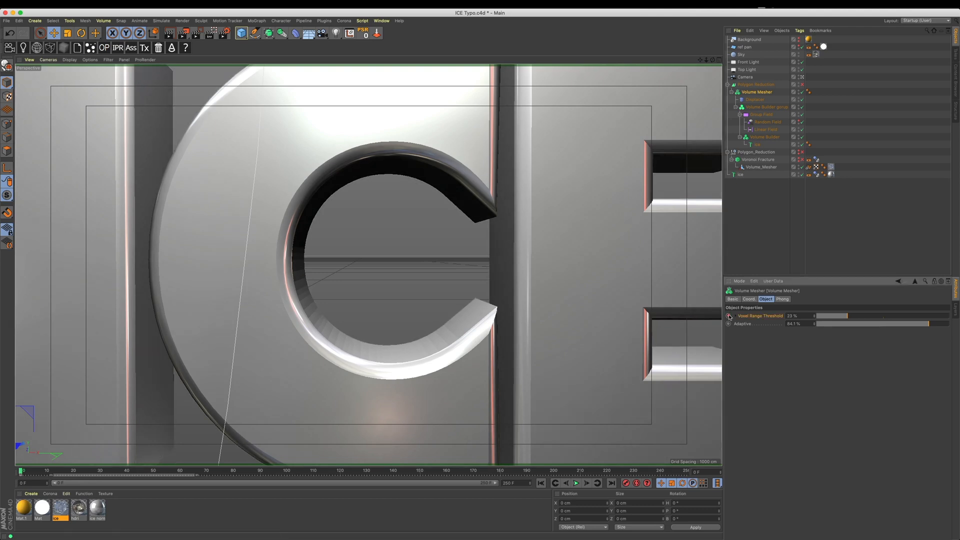
# At frame 138, try a Voxel Range Threshold of 0 % on the Volume Mesher and settle on 18 %.
pyautogui.moveTo(145, 472); pyautogui.dragTo(388, 473)
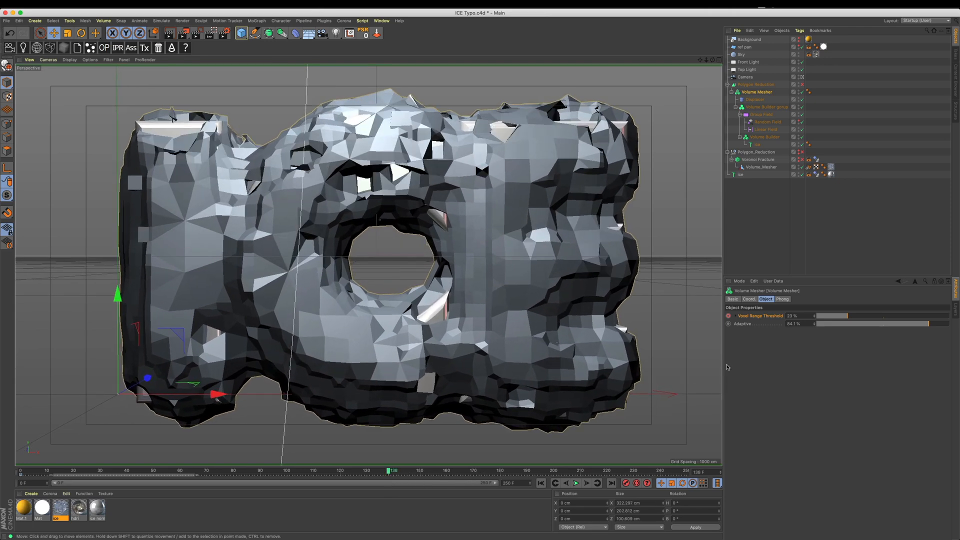
pyautogui.moveTo(848, 316); pyautogui.dragTo(814, 316)
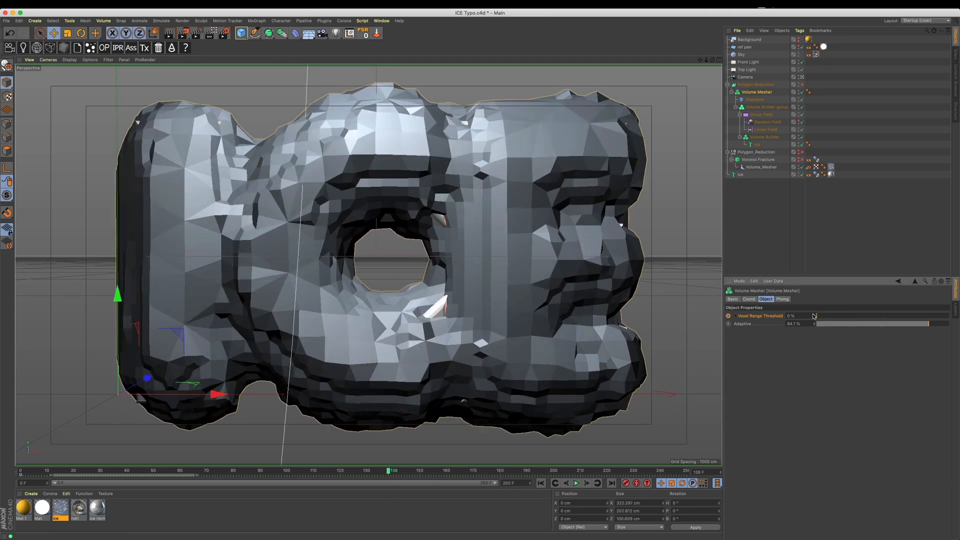
pyautogui.moveTo(373, 473)
pyautogui.mouseDown()
pyautogui.moveTo(70, 475)
pyautogui.moveTo(383, 478)
pyautogui.mouseUp()
pyautogui.moveTo(843, 314); pyautogui.dragTo(841, 316)
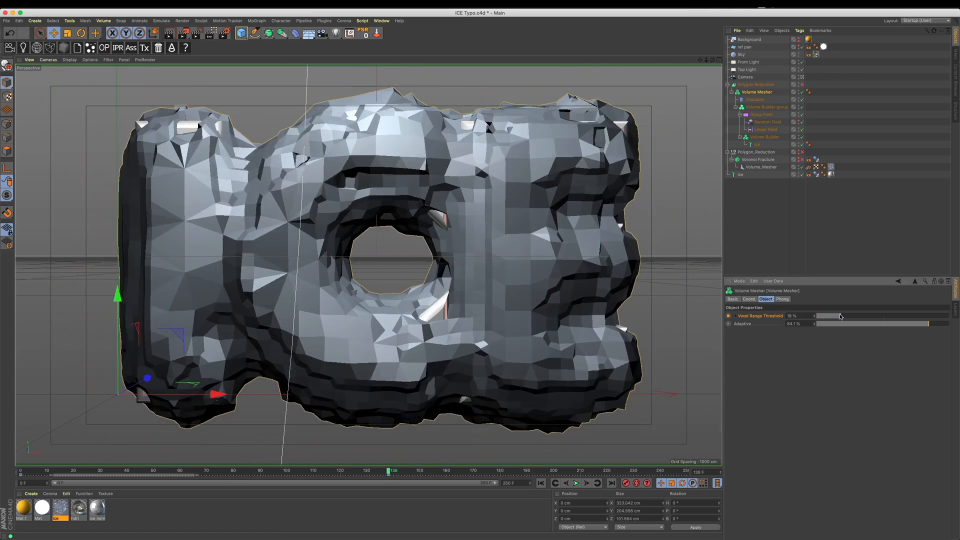
# Lower the Volume Mesher's Adaptive value to about 50 %, judging the mesh at frame 87.
pyautogui.moveTo(357, 467); pyautogui.dragTo(253, 479)
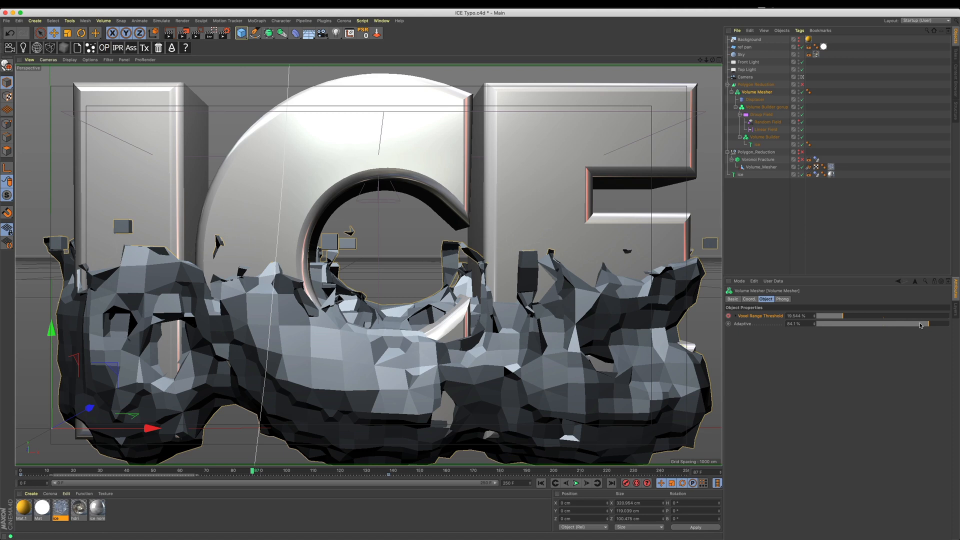
pyautogui.moveTo(920, 325); pyautogui.dragTo(878, 328)
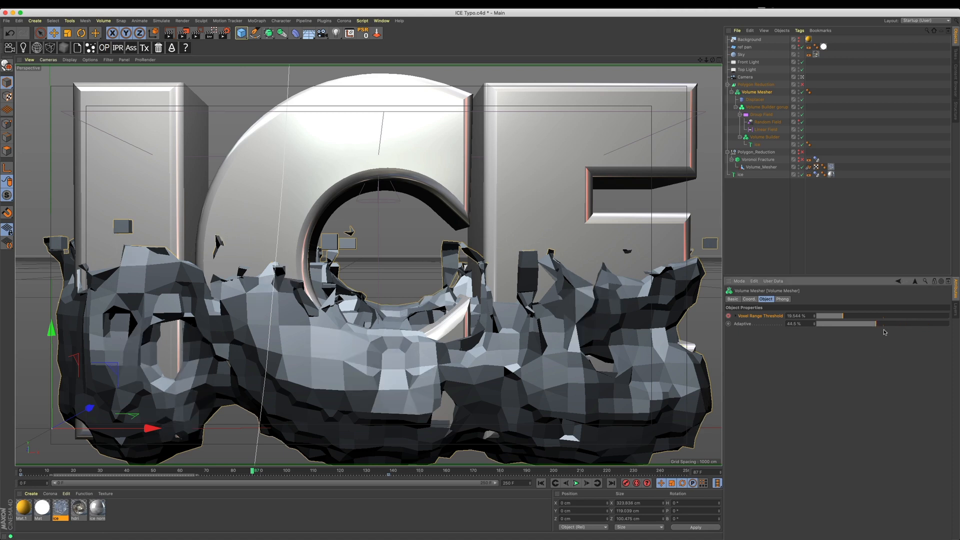
# Try editing the parent Volume Builder group's voxel size, undo the edit, and check the mesh at frame 93.
pyautogui.click(766, 107)
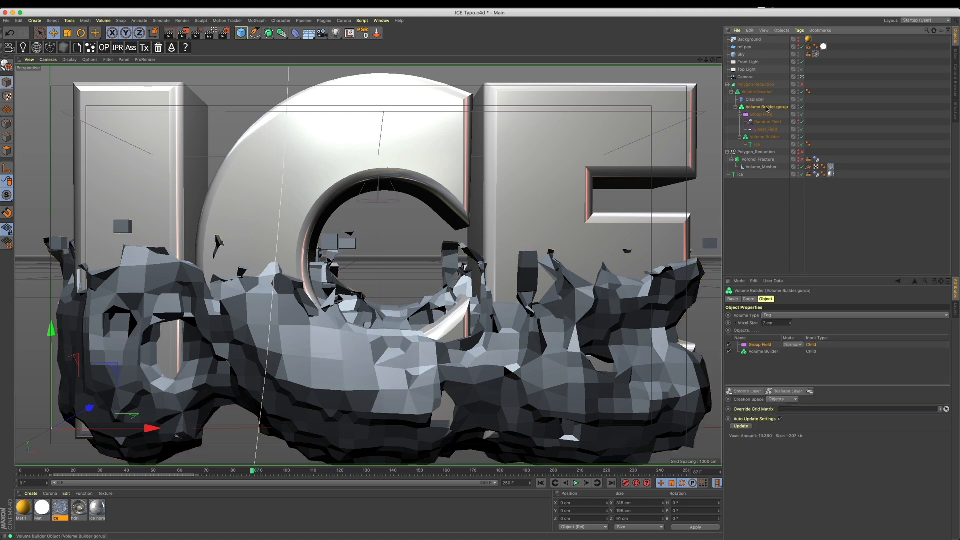
pyautogui.click(783, 323)
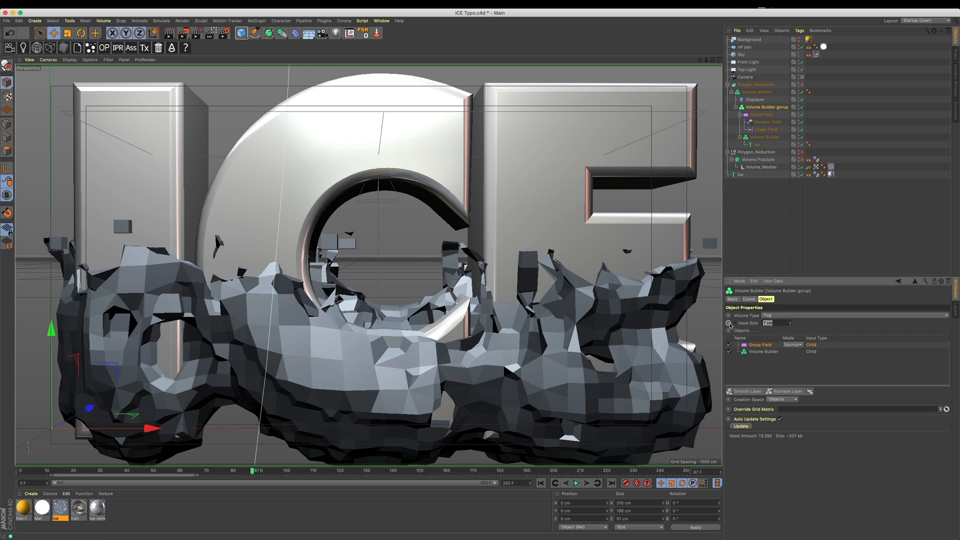
pyautogui.press('Return')
pyautogui.press('super+z')
pyautogui.moveTo(352, 477); pyautogui.dragTo(267, 506)
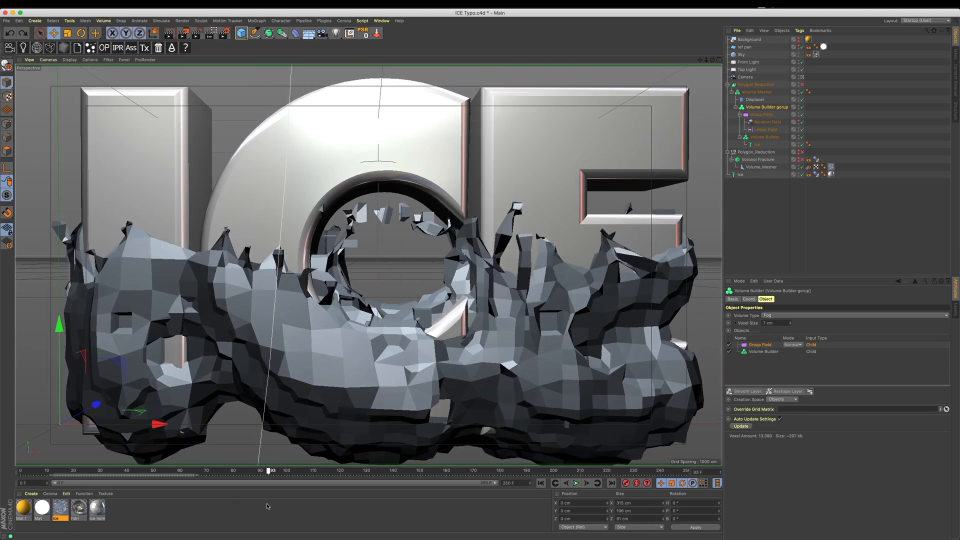
# Try a different Adaptive value and Voxel Range Threshold on the Volume Mesher, undoing each change.
pyautogui.click(756, 92)
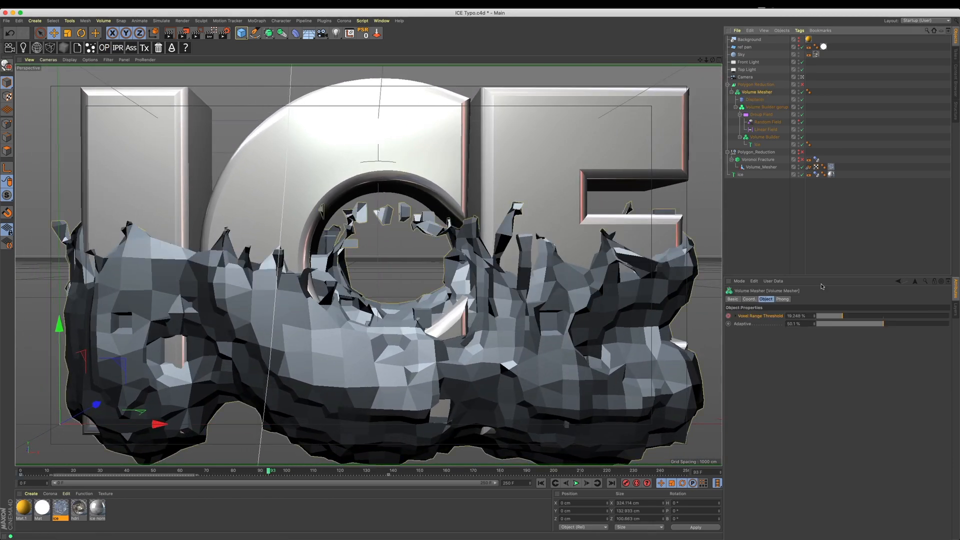
pyautogui.moveTo(867, 328); pyautogui.dragTo(898, 332)
pyautogui.press('super+z')
pyautogui.moveTo(844, 315)
pyautogui.mouseDown()
pyautogui.moveTo(817, 317)
pyautogui.moveTo(830, 317)
pyautogui.mouseUp()
pyautogui.press('super+z')
# Try larger Scale and second and third Relative Scale values on the Random Field, undoing each one.
pyautogui.click(768, 122)
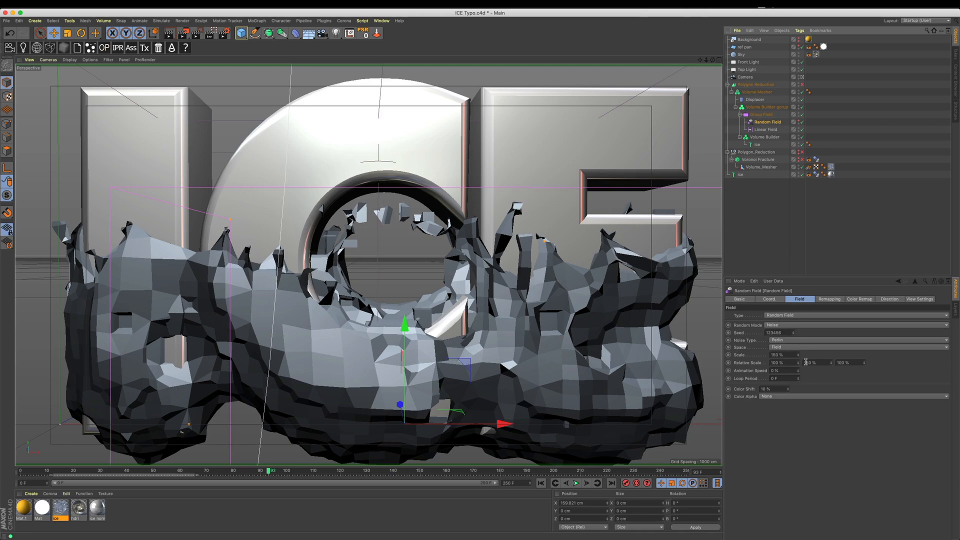
pyautogui.moveTo(797, 355); pyautogui.dragTo(797, 325)
pyautogui.press('super+z')
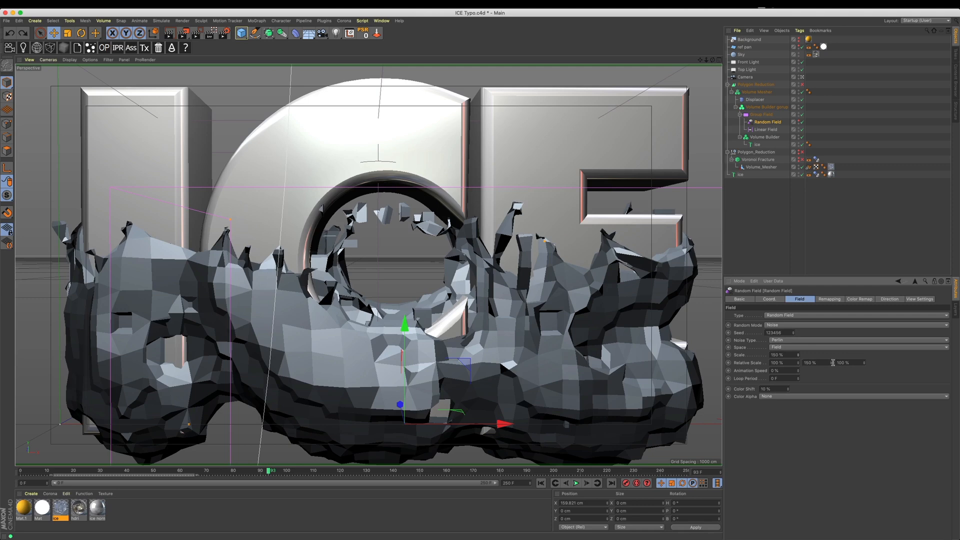
pyautogui.moveTo(831, 363); pyautogui.dragTo(831, 348)
pyautogui.press('super+z')
pyautogui.moveTo(864, 363); pyautogui.dragTo(863, 351)
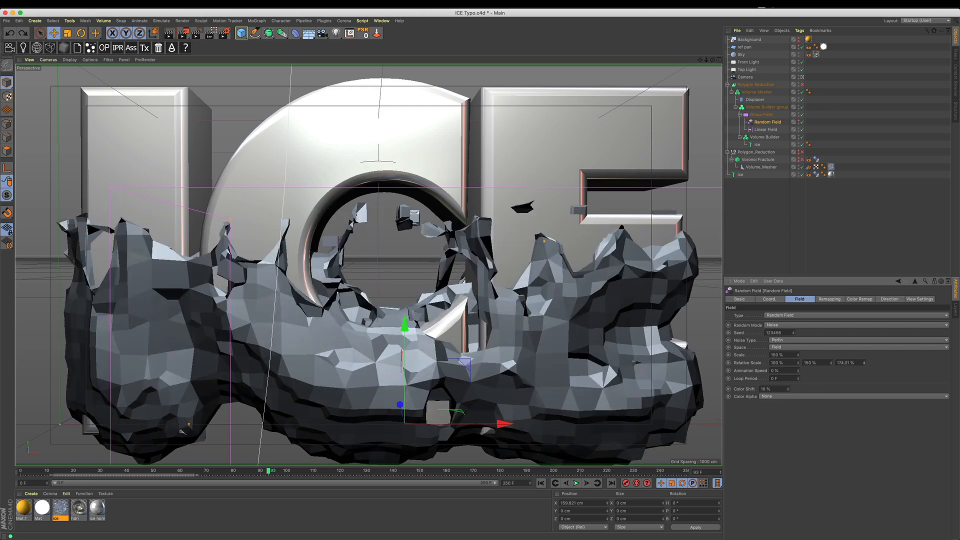
pyautogui.press('super+z')
# Set the Random Field's first Relative Scale value to 393 % and review the freezing animation around frame 101.
pyautogui.moveTo(798, 363)
pyautogui.mouseDown()
pyautogui.moveTo(798, 341)
pyautogui.moveTo(798, 353)
pyautogui.mouseUp()
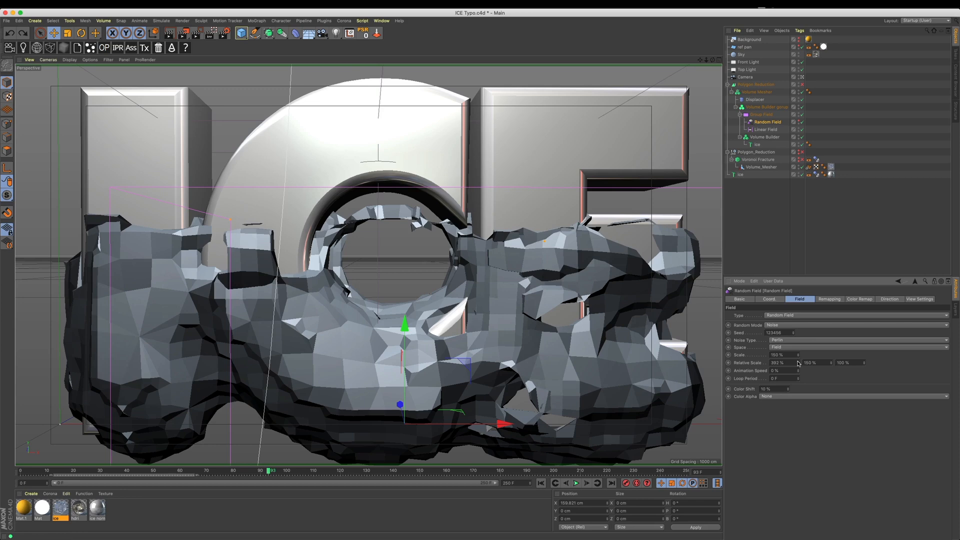
pyautogui.click(773, 326)
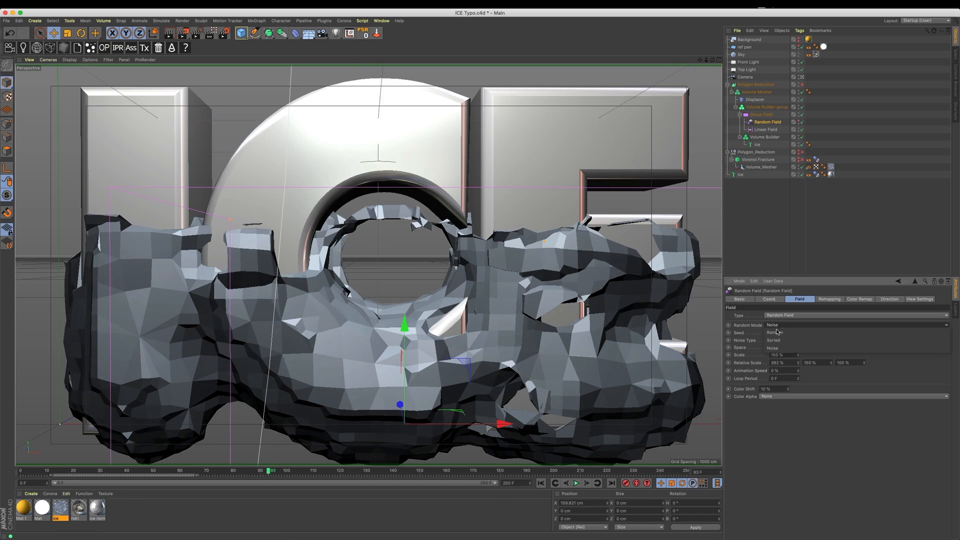
pyautogui.click(415, 473)
pyautogui.moveTo(402, 473); pyautogui.dragTo(288, 470)
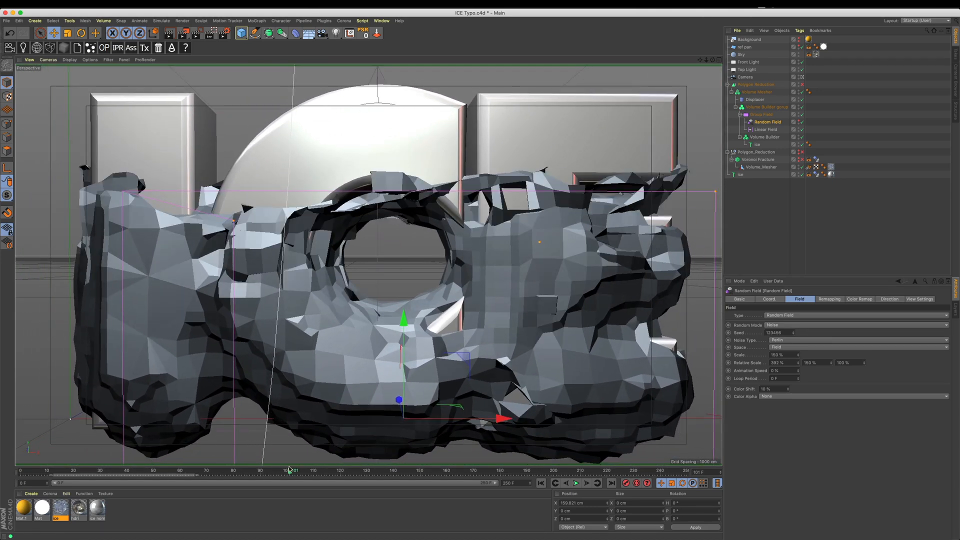
# Try a voxel size of 3 cm and a Reshape Layer offset of 6 cm on the inner Volume Builder, and revert both.
pyautogui.click(764, 137)
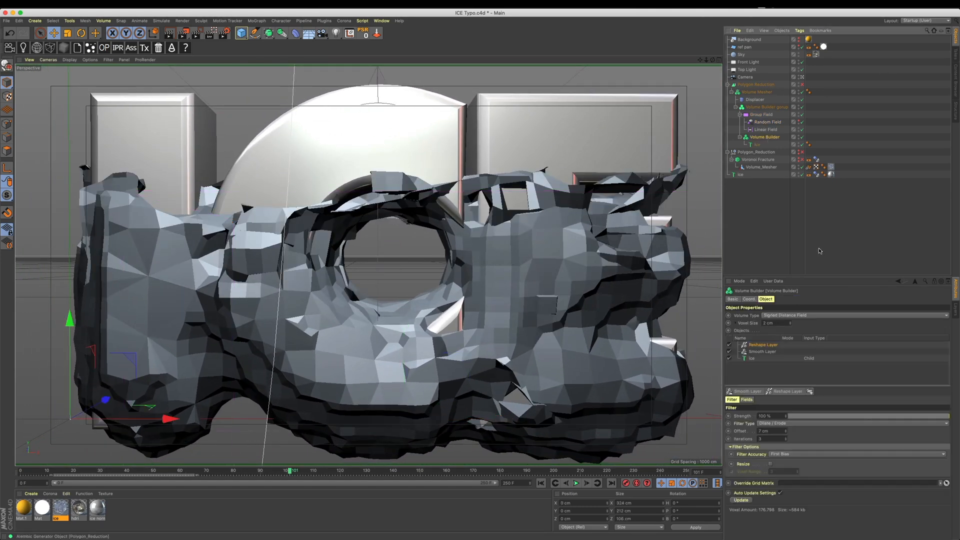
pyautogui.click(782, 323)
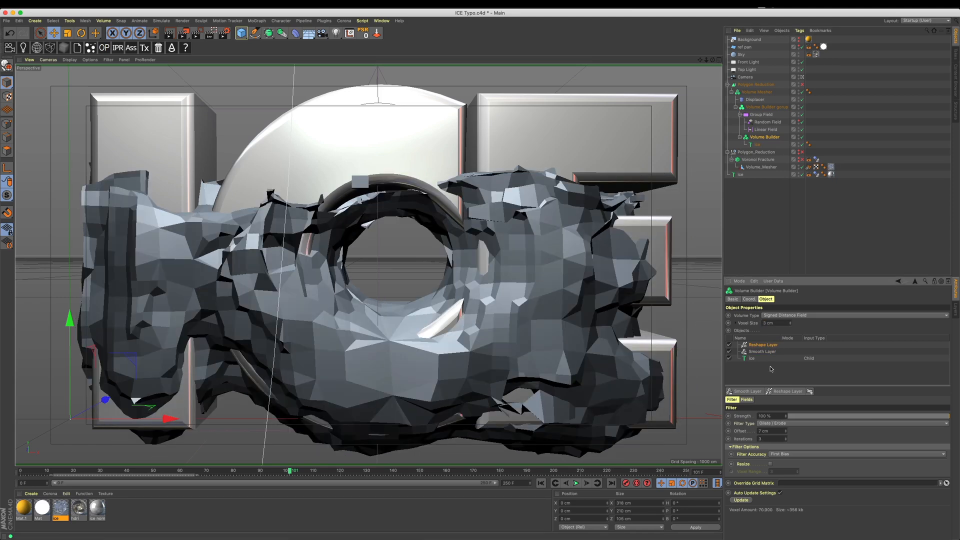
pyautogui.moveTo(775, 432); pyautogui.dragTo(714, 433)
pyautogui.write('6')
pyautogui.press('Return')
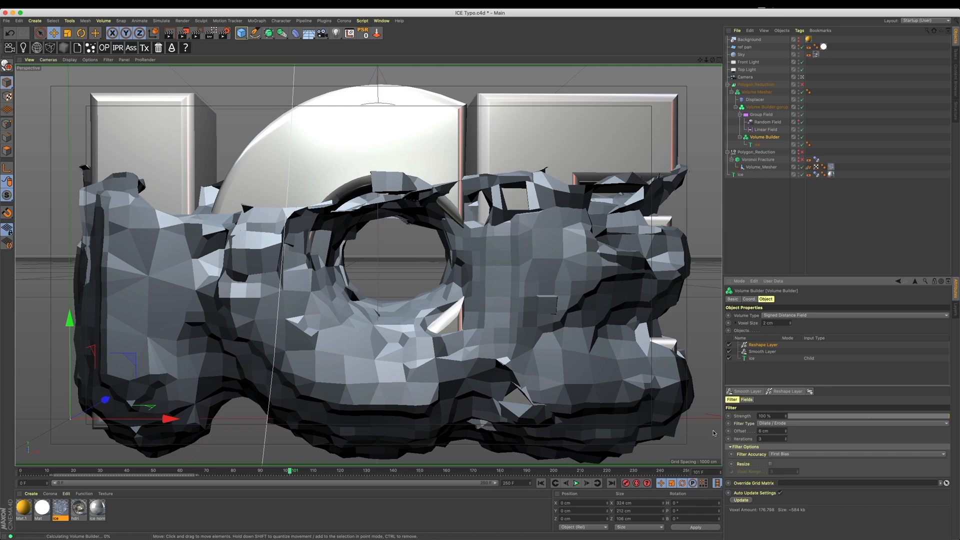
pyautogui.press('super+z')
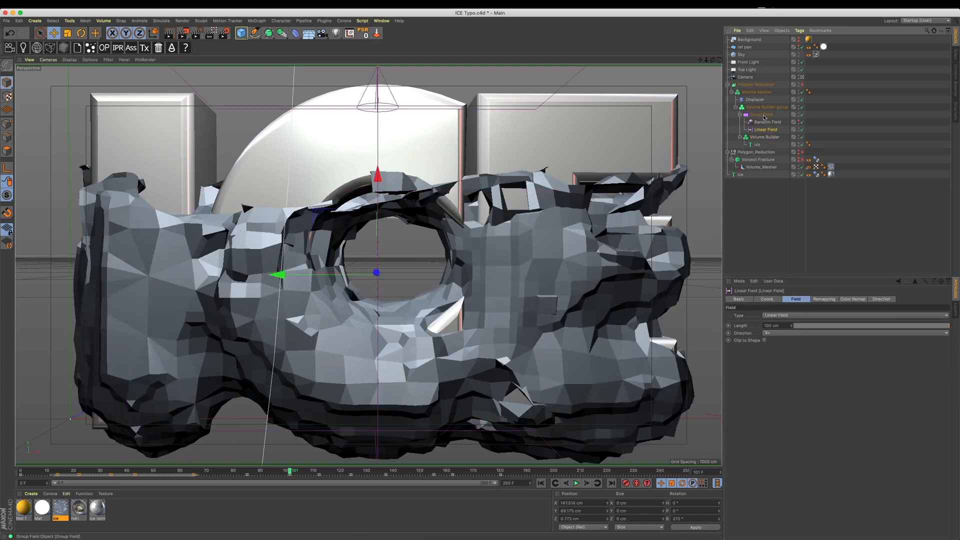
# Set the Displacer noise shader's Low Clip to 24 % and its High Clip to 87 %.
pyautogui.click(755, 100)
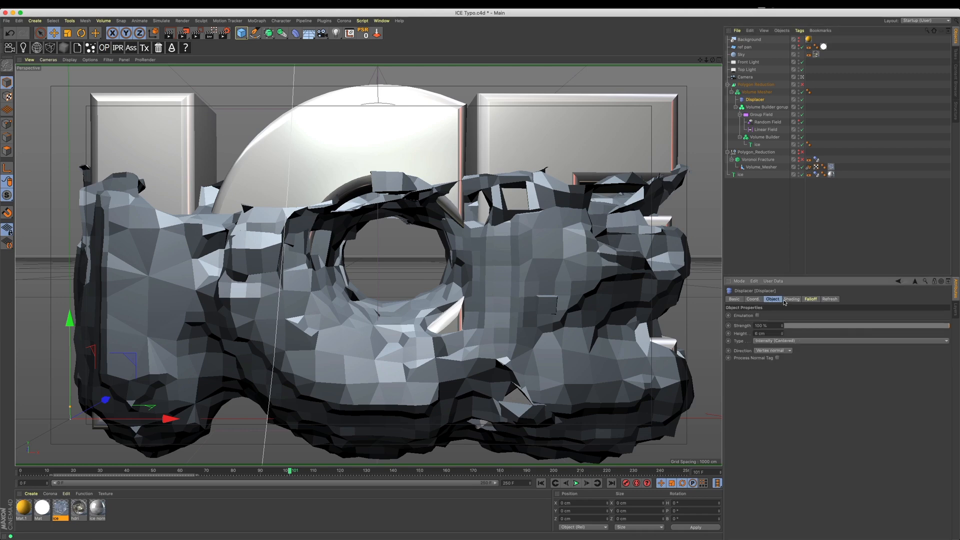
pyautogui.click(778, 324)
pyautogui.moveTo(857, 493)
pyautogui.mouseDown()
pyautogui.moveTo(825, 497)
pyautogui.moveTo(841, 496)
pyautogui.mouseUp()
pyautogui.moveTo(948, 497); pyautogui.dragTo(927, 499)
pyautogui.moveTo(922, 500); pyautogui.dragTo(926, 503)
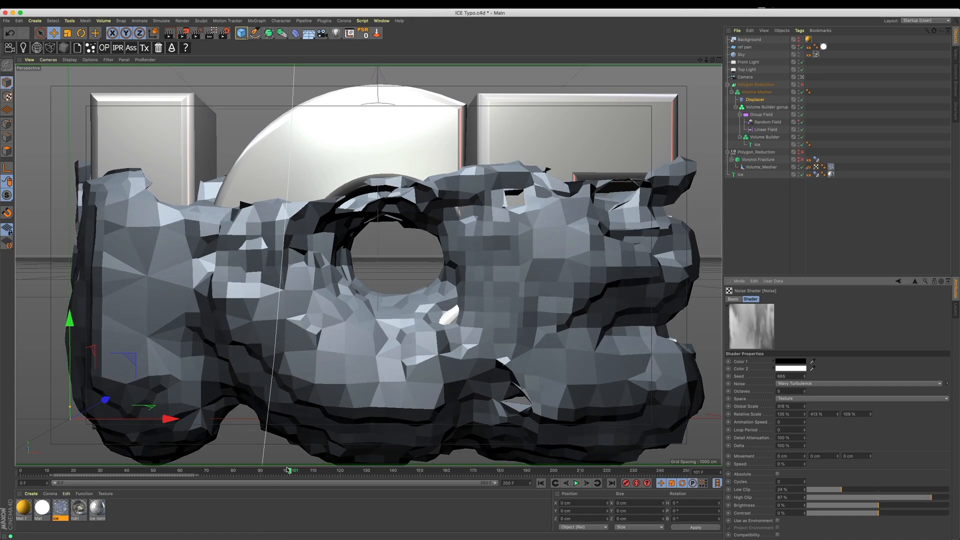
# Copy the Ice material tag from the Voronoi Fracture's Volume_Mesher to the Volume Mesher and view the result near frame 100.
pyautogui.moveTo(288, 471); pyautogui.dragTo(532, 472)
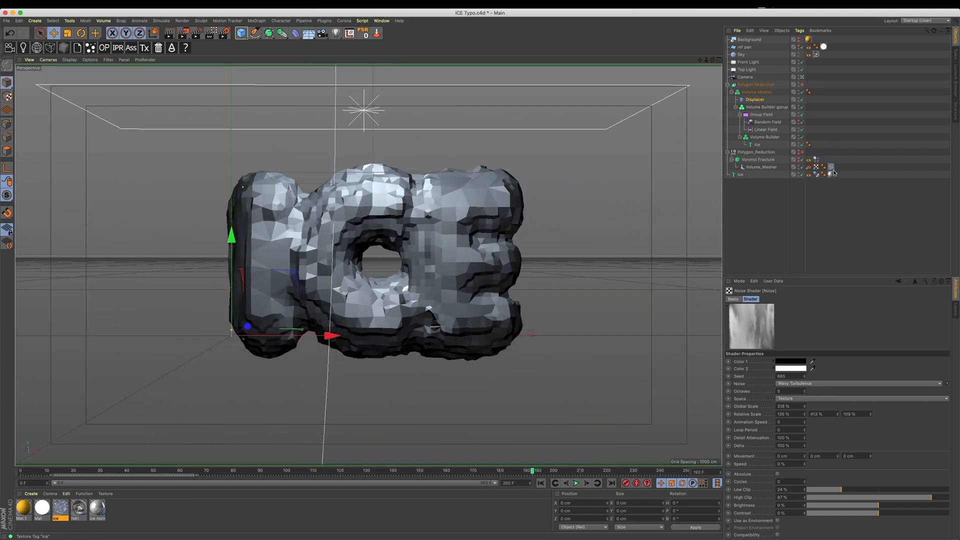
pyautogui.keyDown('ctrl'); pyautogui.moveTo(831, 168); pyautogui.dragTo(758, 92); pyautogui.keyUp('ctrl')
pyautogui.moveTo(225, 472); pyautogui.dragTo(285, 482)
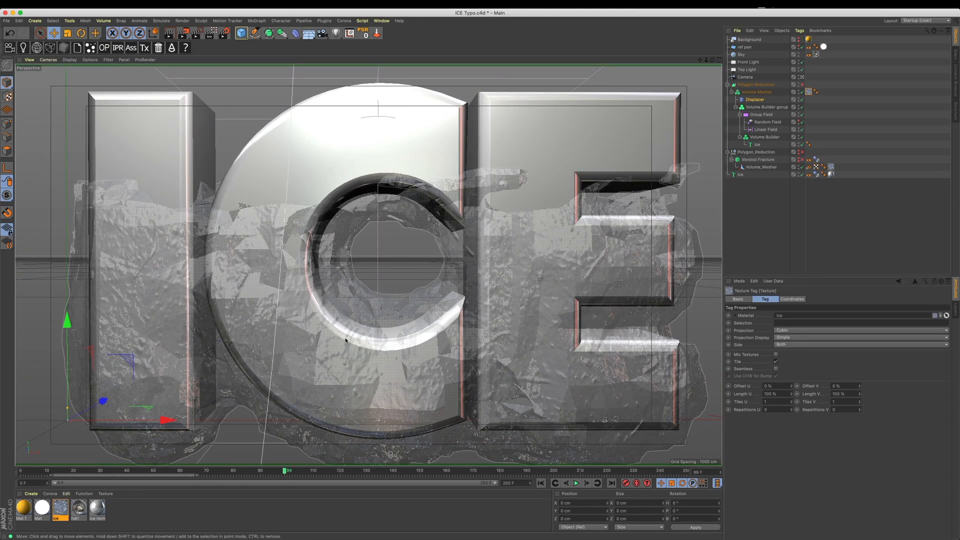
# Render the view near frame 99 to check the ice material, and play the freezing animation through to frame 172.
pyautogui.click(169, 34)
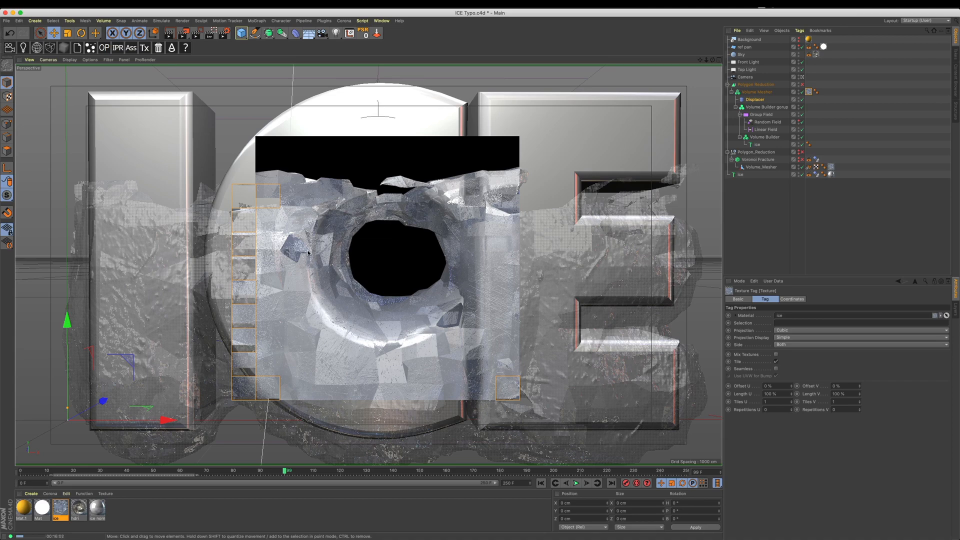
pyautogui.moveTo(424, 473); pyautogui.dragTo(87, 472)
pyautogui.click(576, 483)
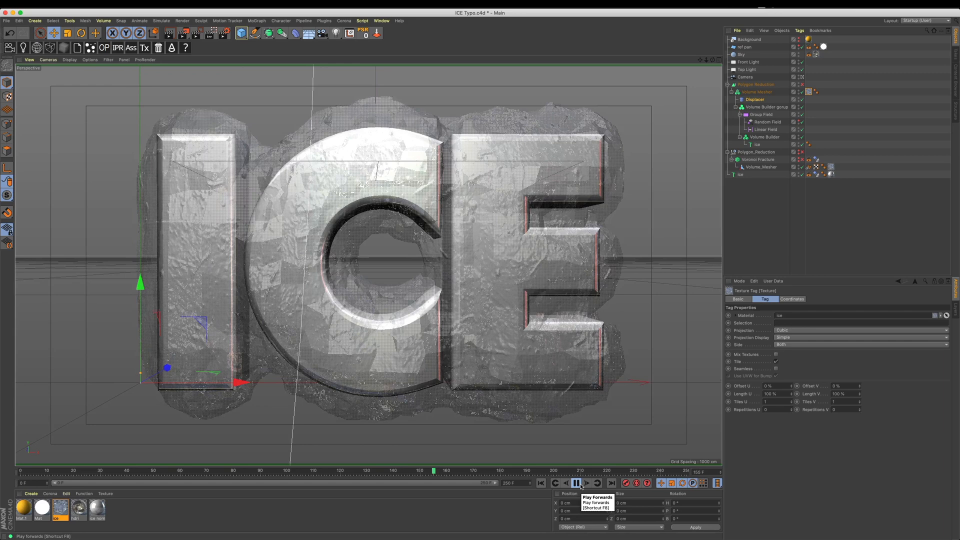
pyautogui.click(579, 484)
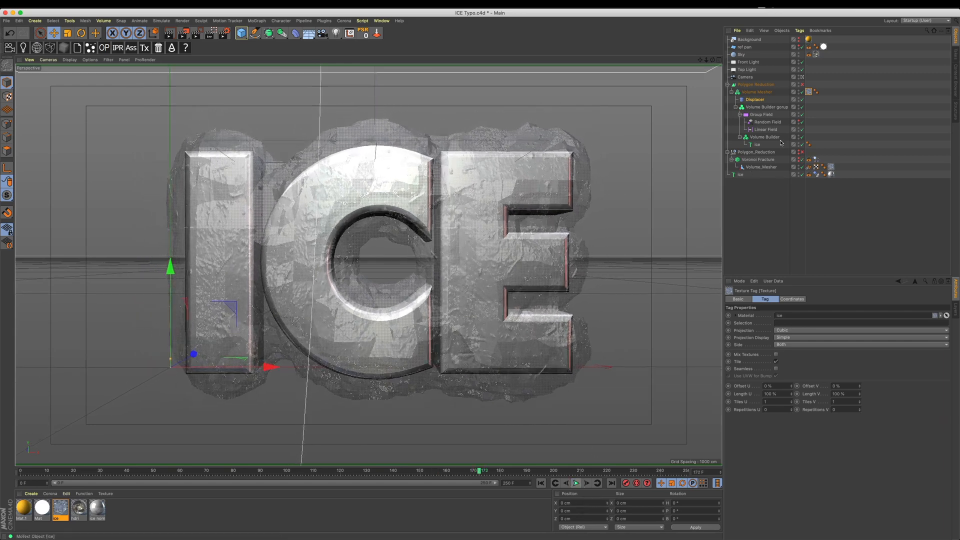
# Review the settings of the Volume Mesher, the Volume Builder group, its Random Field and the Displacer's object properties.
pyautogui.click(763, 92)
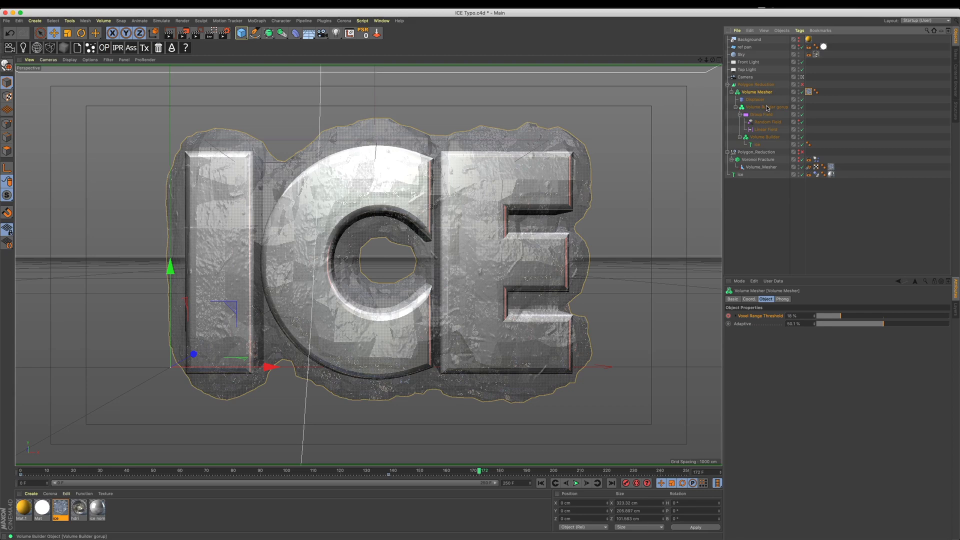
pyautogui.click(767, 108)
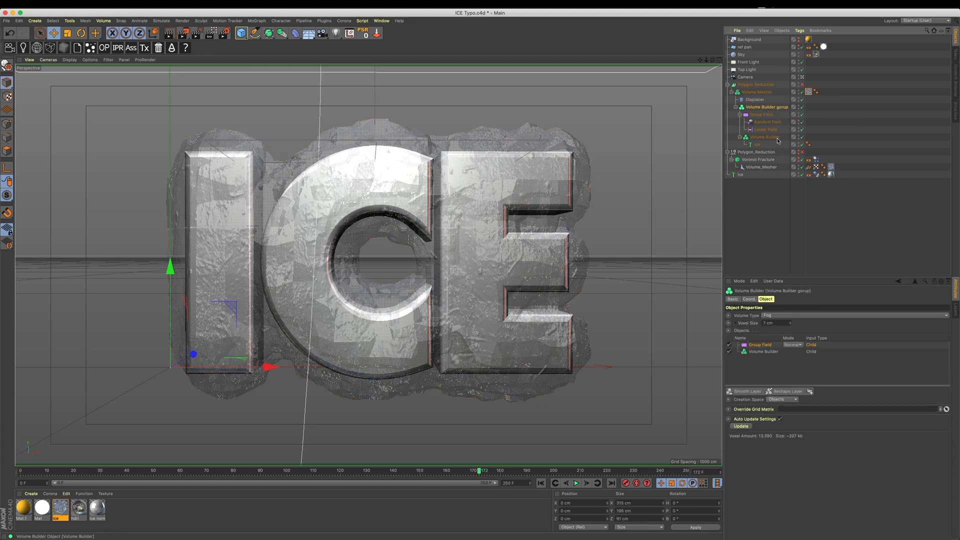
pyautogui.click(776, 137)
pyautogui.click(775, 129)
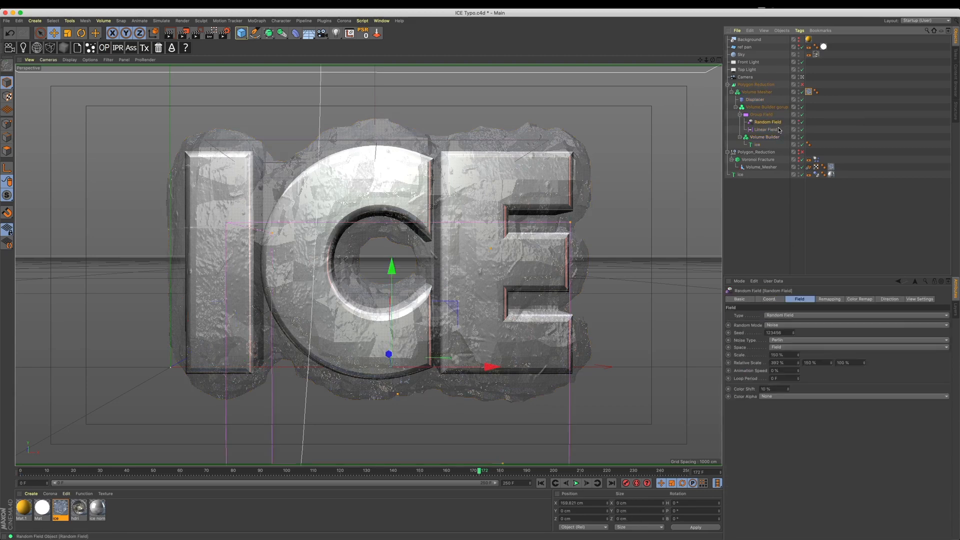
pyautogui.click(766, 107)
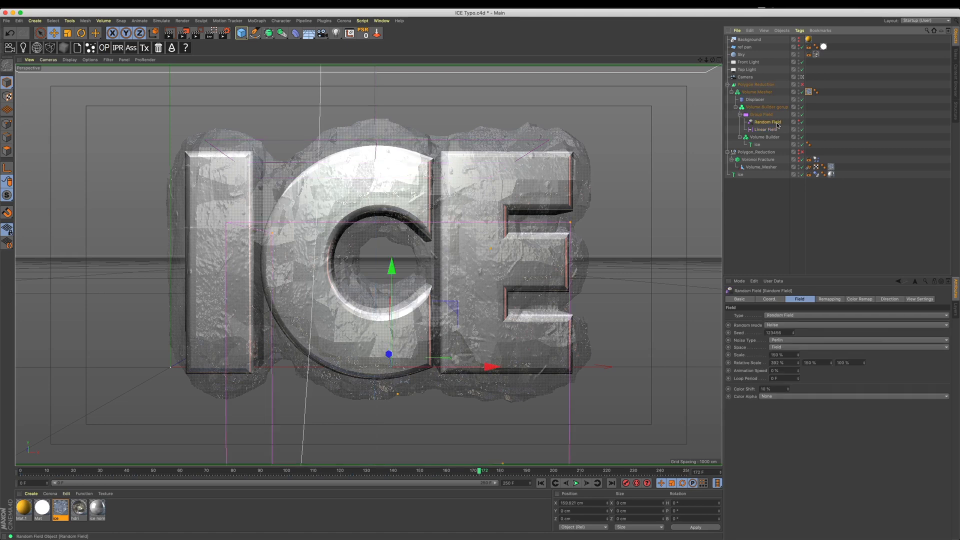
pyautogui.click(755, 99)
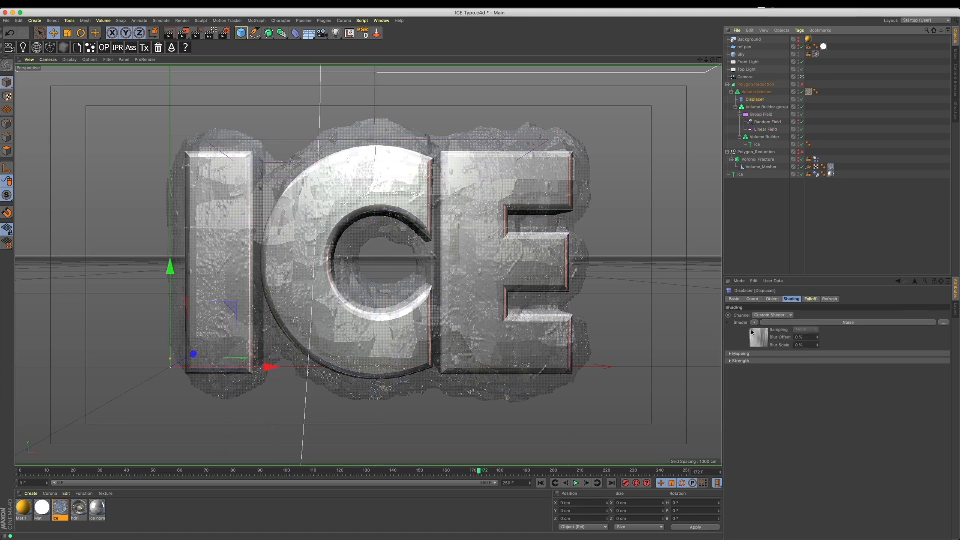
pyautogui.click(773, 299)
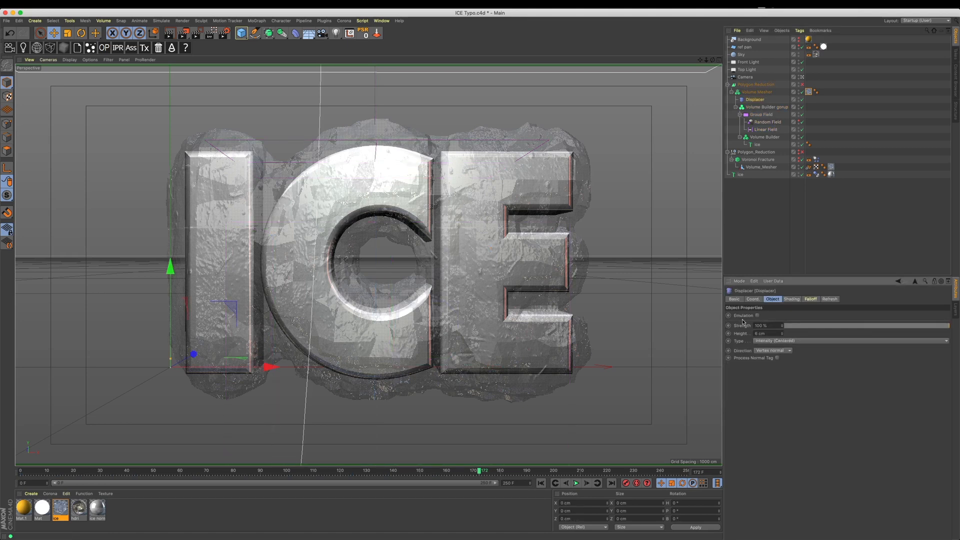